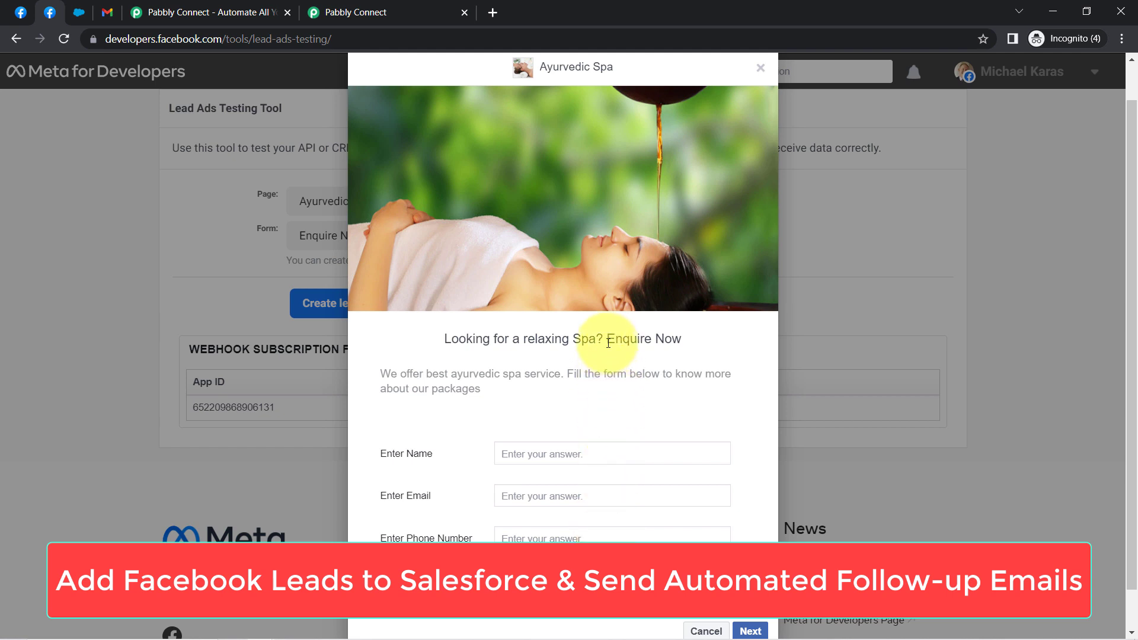
Step: Review the Ayurvedic Spa lead form, the Salesforce contacts page, and the text of the enquiry thank-you email in Gmail
left_click_drag(609, 342, 652, 343)
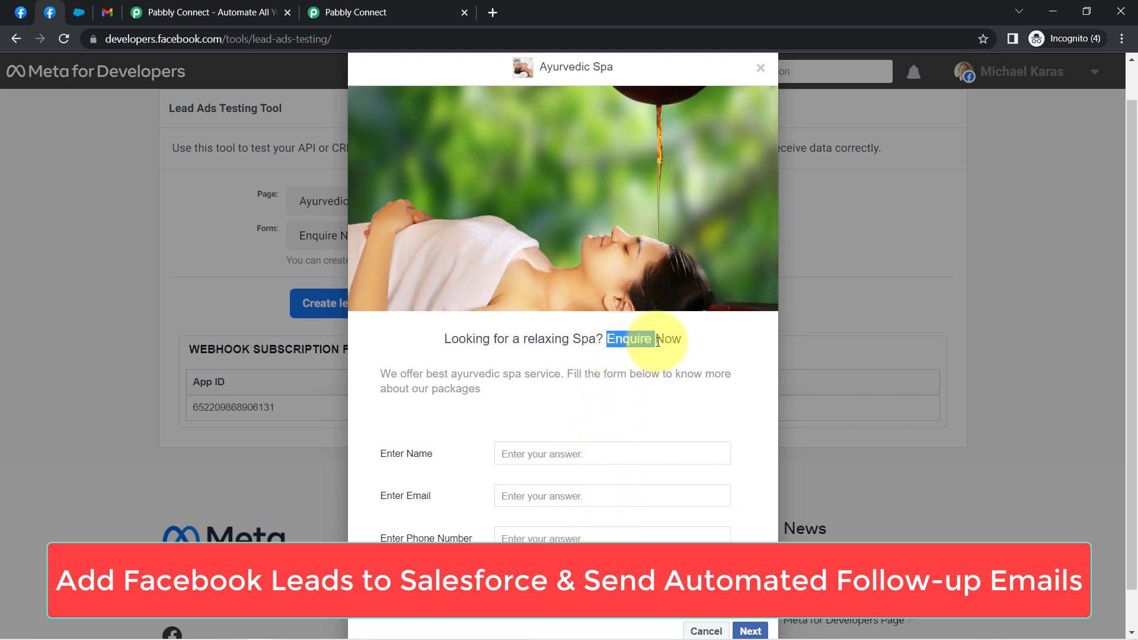
left_click(77, 10)
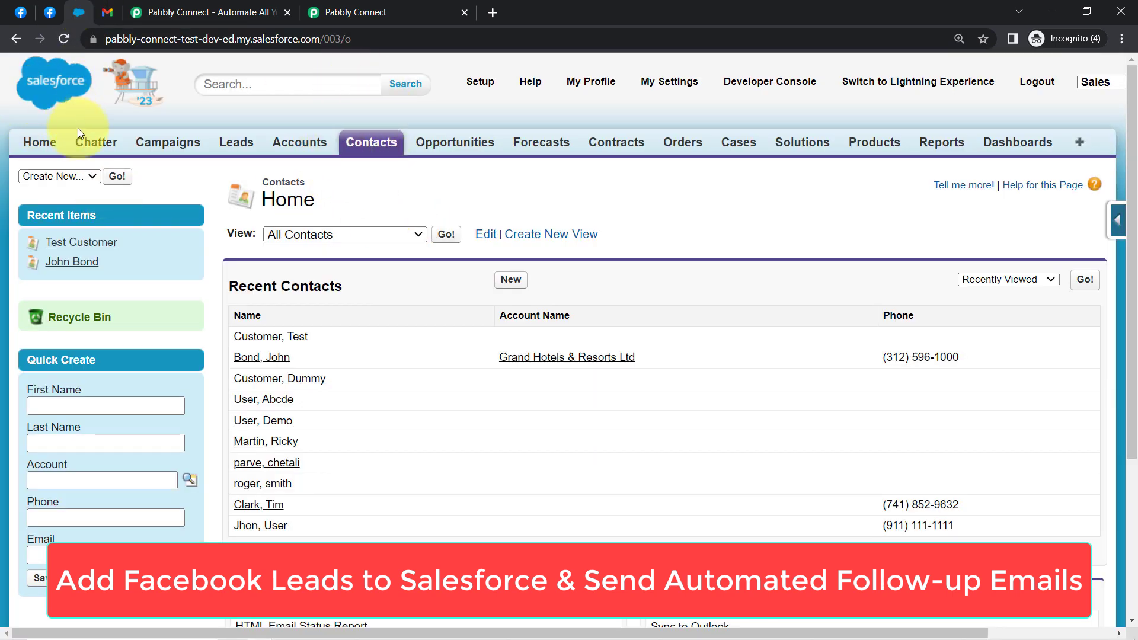
left_click(107, 12)
left_click_drag(141, 279, 407, 316)
left_click(167, 328)
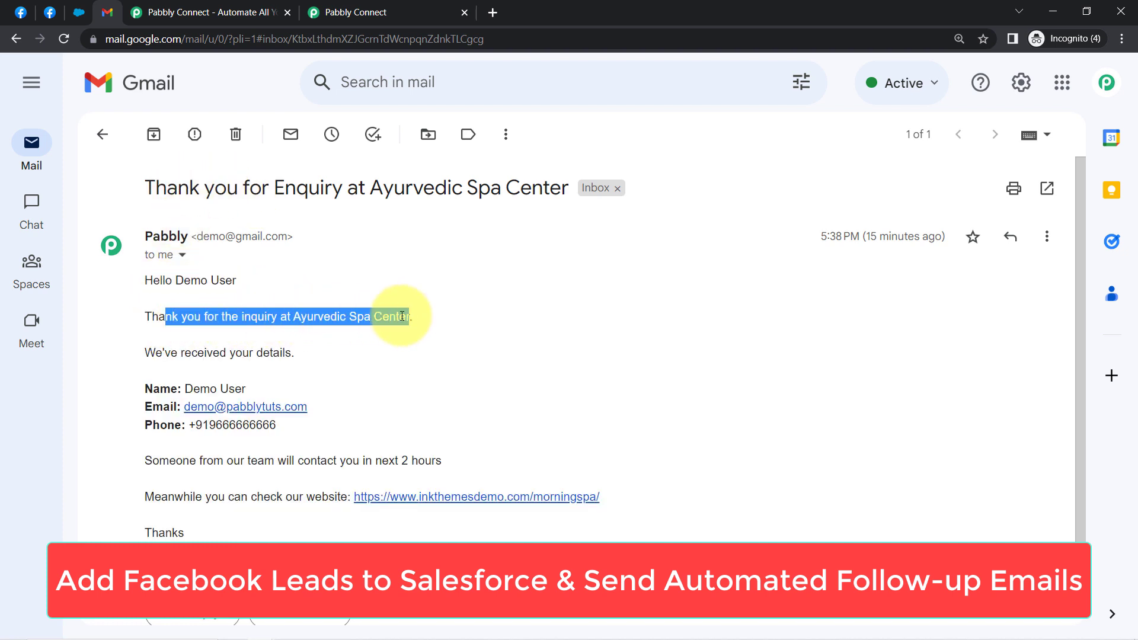
left_click_drag(162, 354, 279, 424)
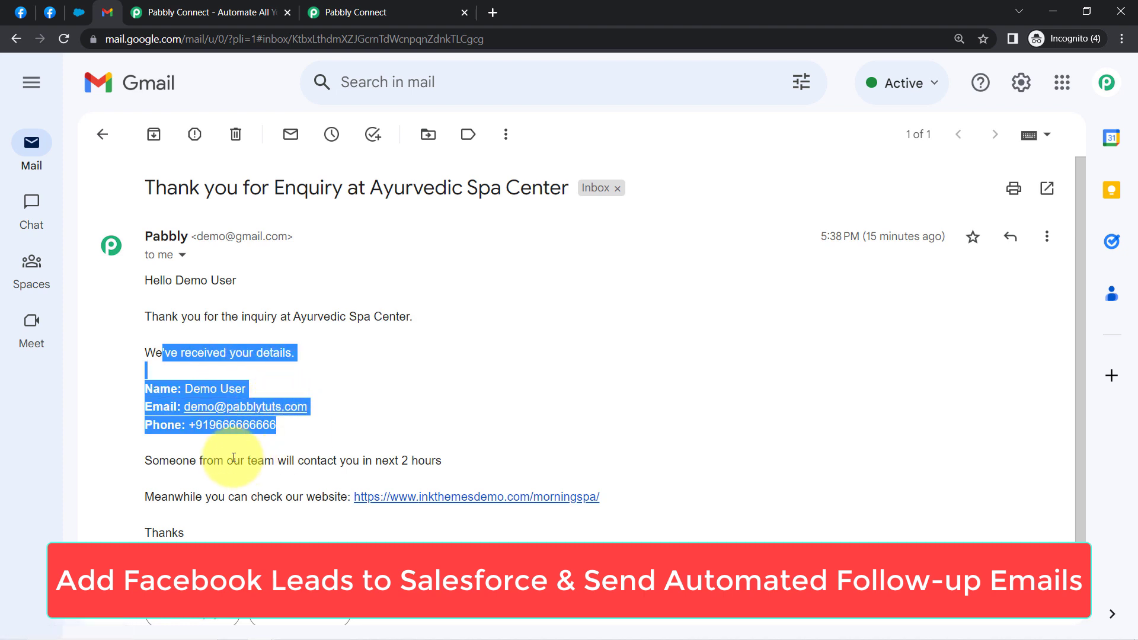
left_click_drag(161, 461, 445, 458)
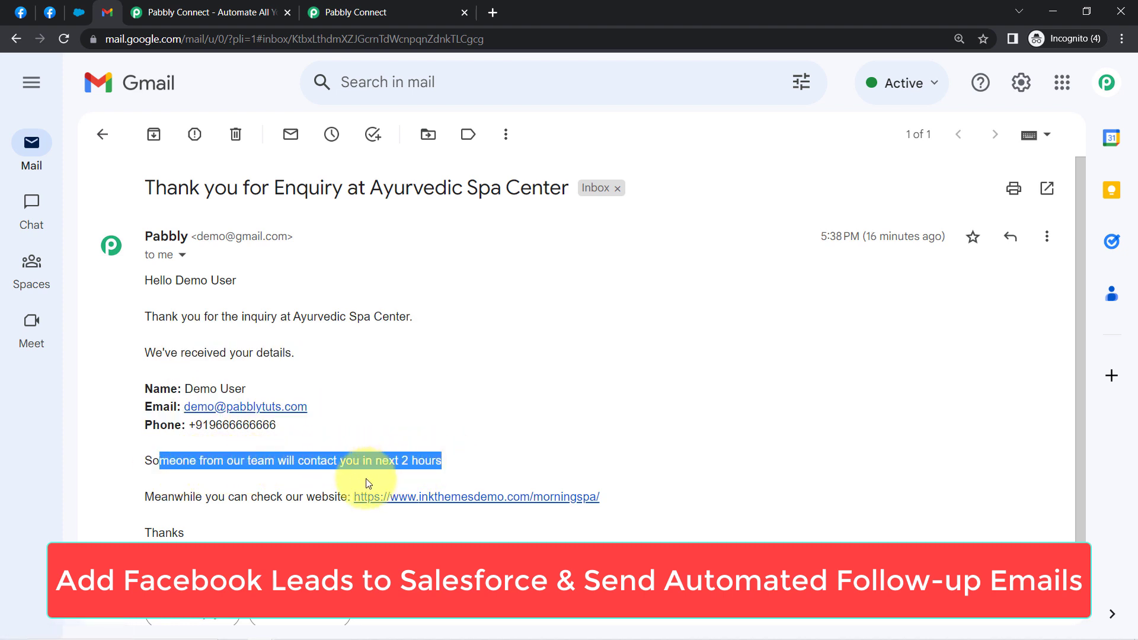
left_click_drag(183, 497, 333, 502)
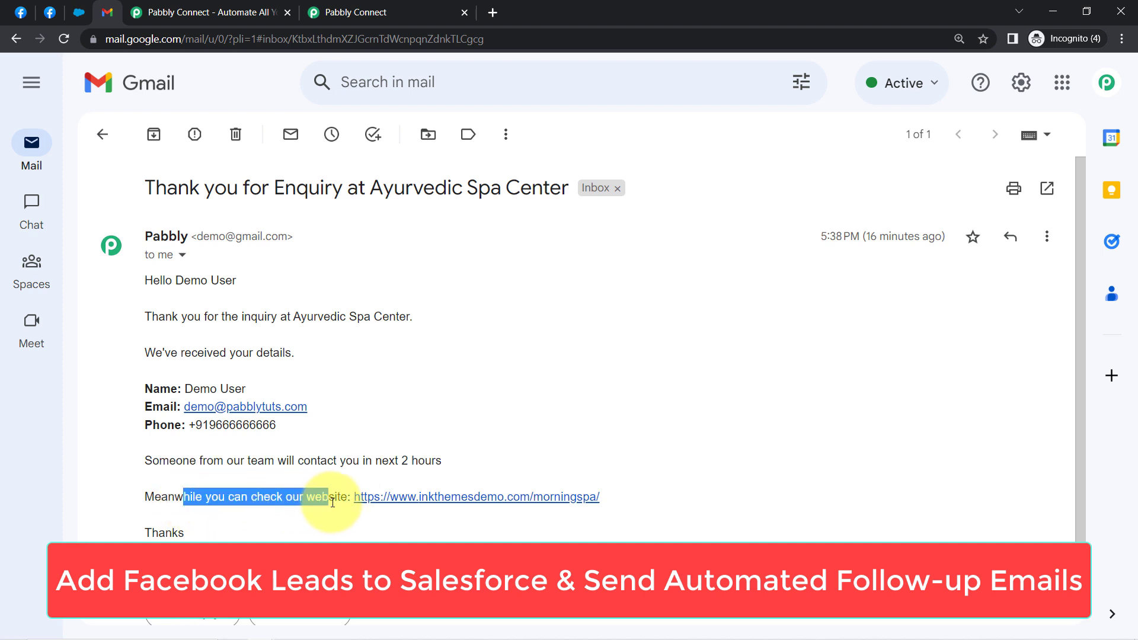
left_click(224, 320)
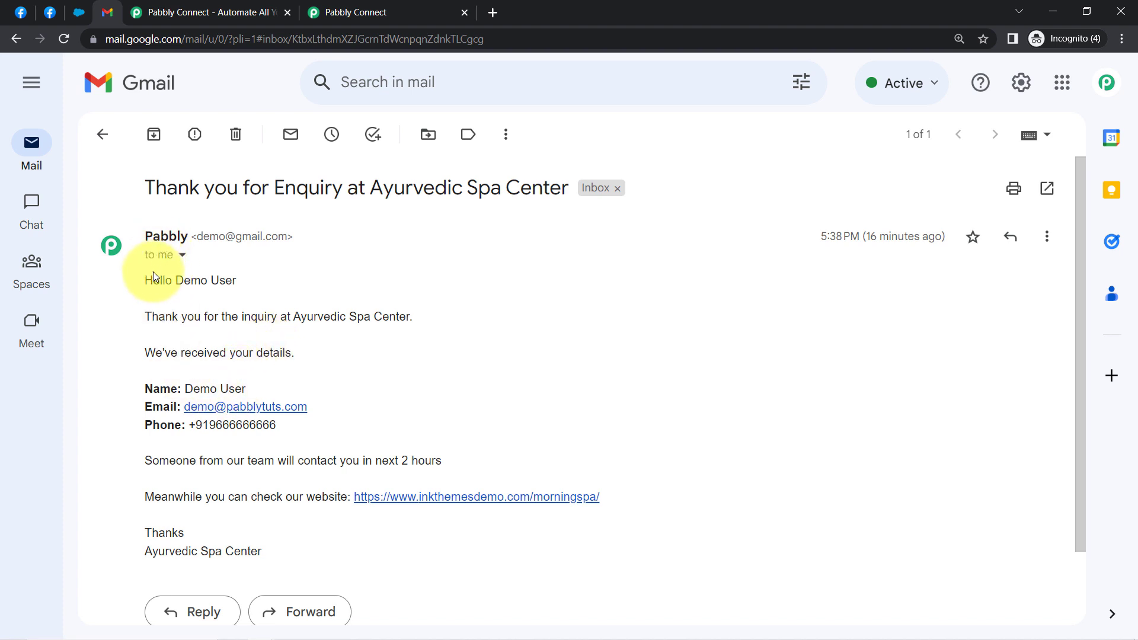
left_click_drag(153, 272, 246, 540)
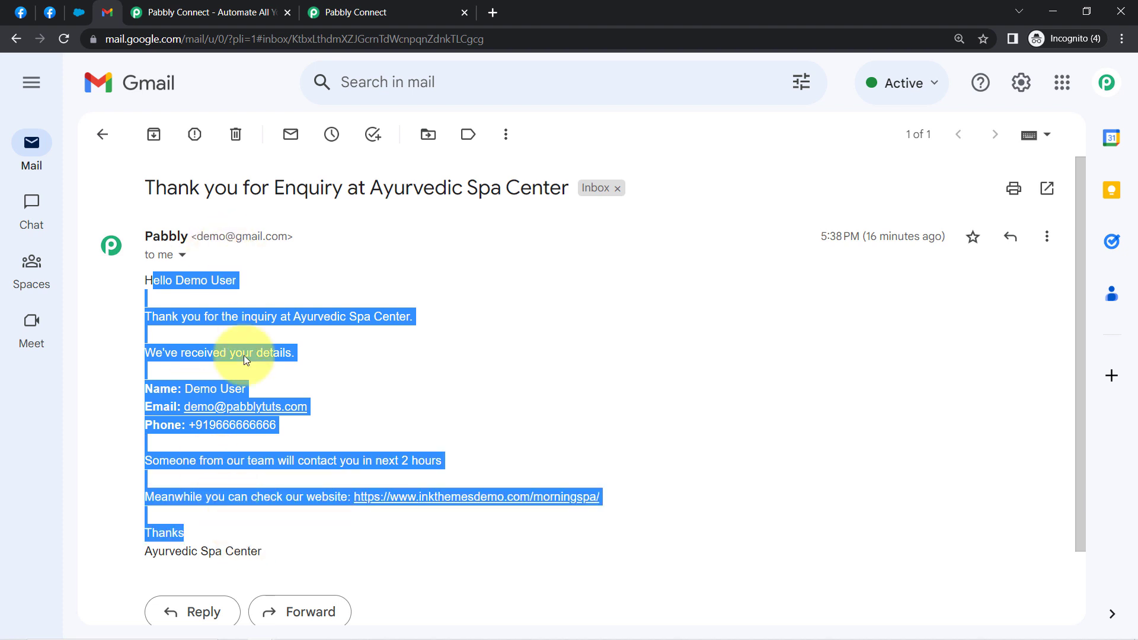
left_click(196, 291)
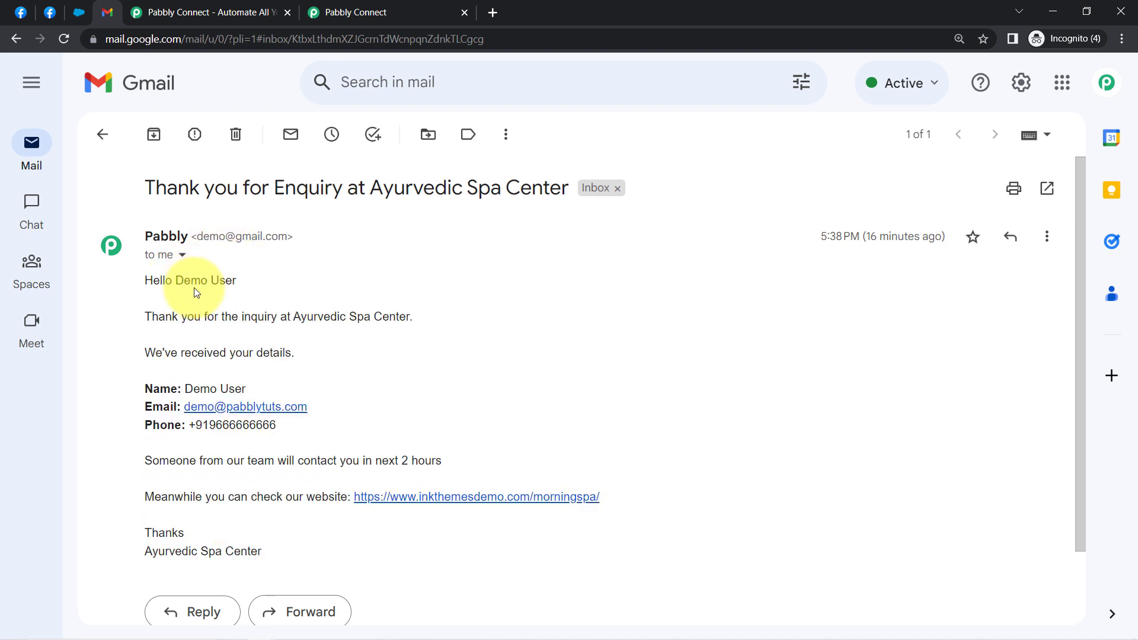
Step: Compare the Facebook lead form with the Salesforce contacts page and the Gmail thank-you email once more
left_click(49, 12)
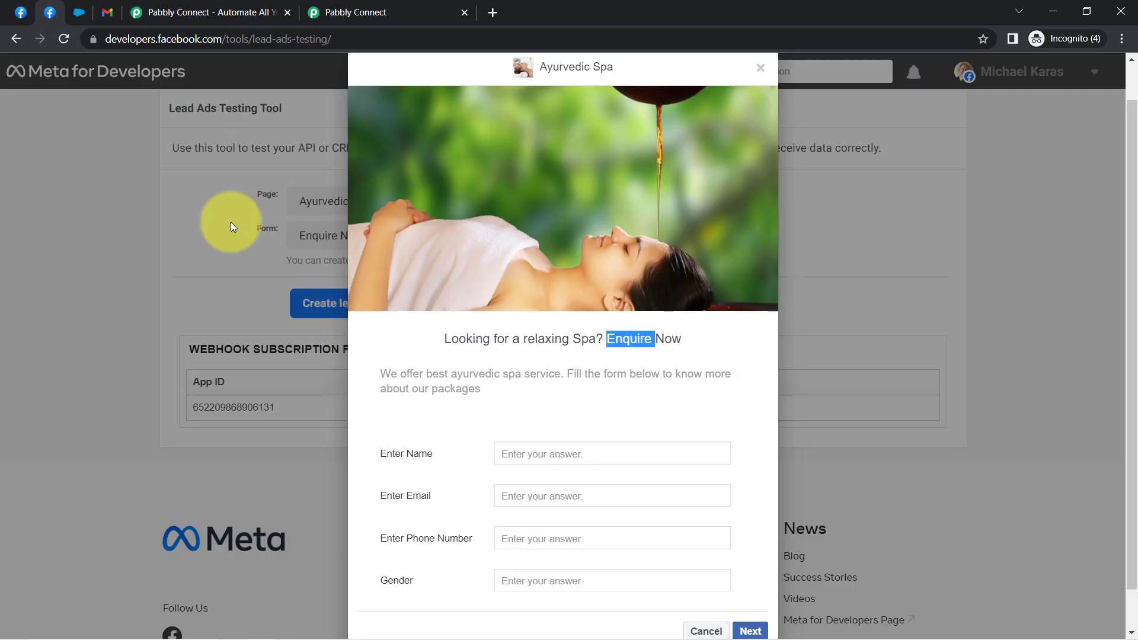
left_click(86, 13)
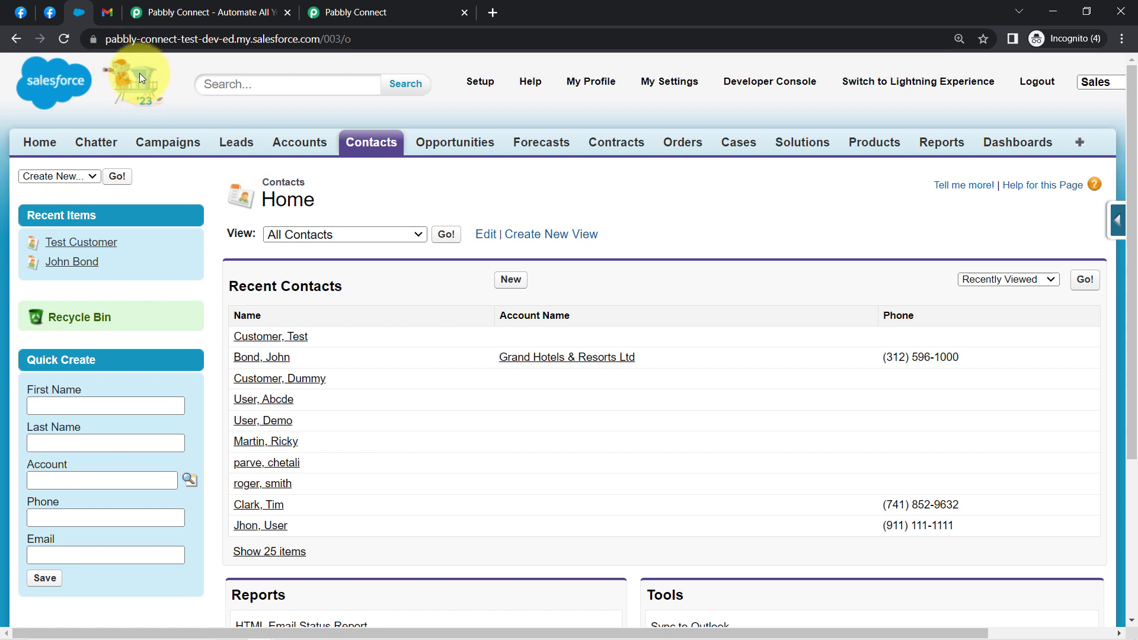
left_click(44, 11)
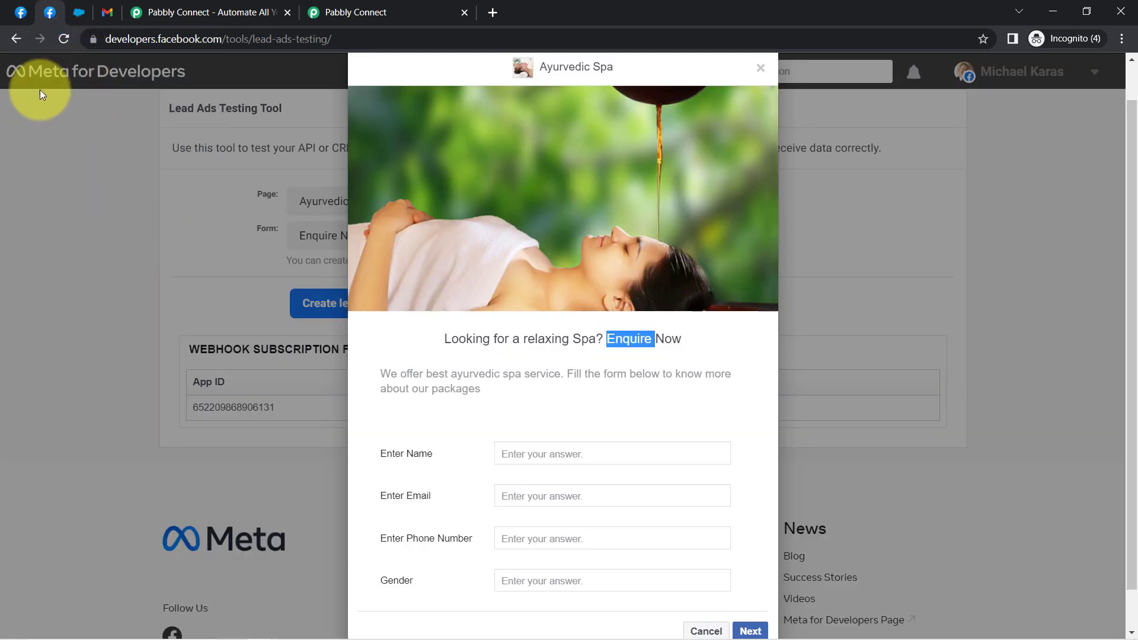
left_click(76, 10)
left_click(108, 12)
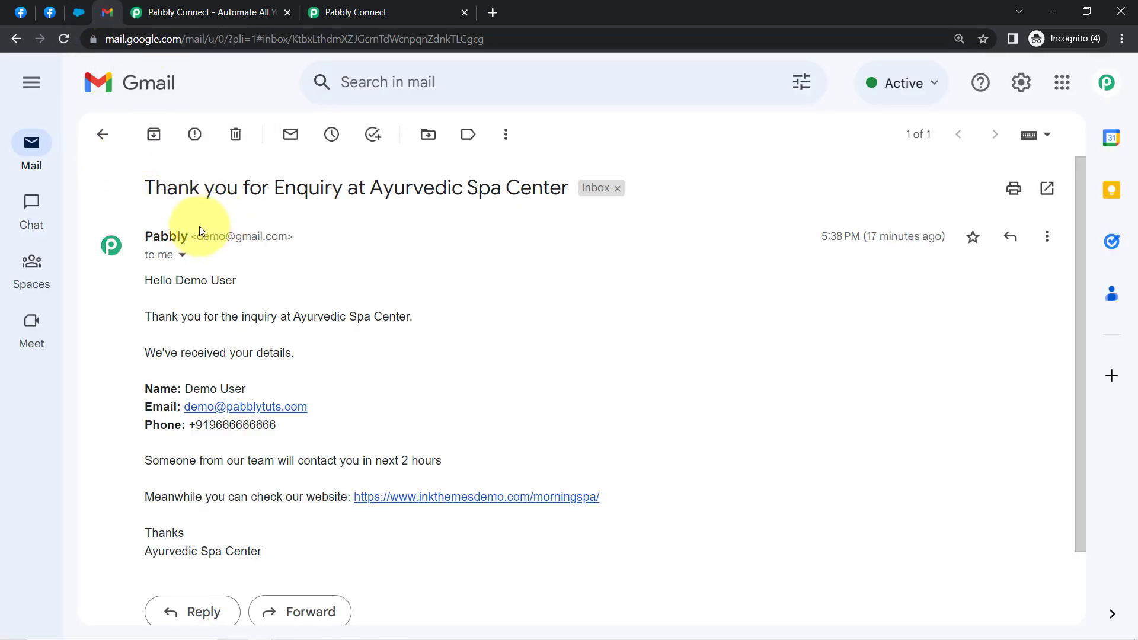
Step: Look over the Pabbly Connect website's headline and sign-up option, as well as the Pabbly Connect dashboard
left_click(168, 12)
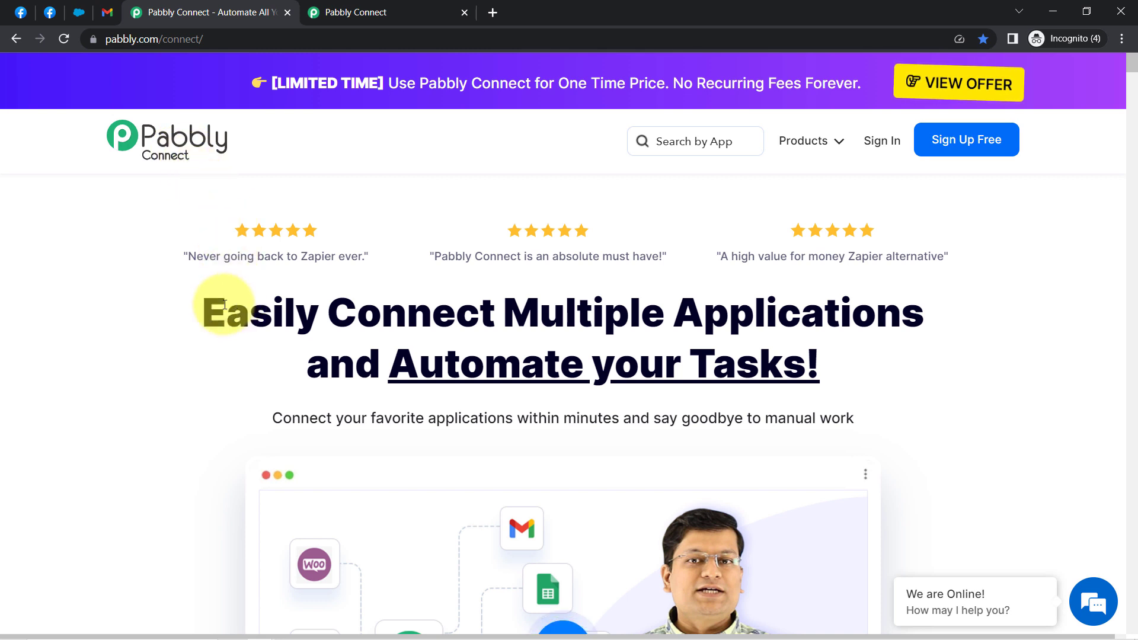
left_click_drag(215, 300, 870, 401)
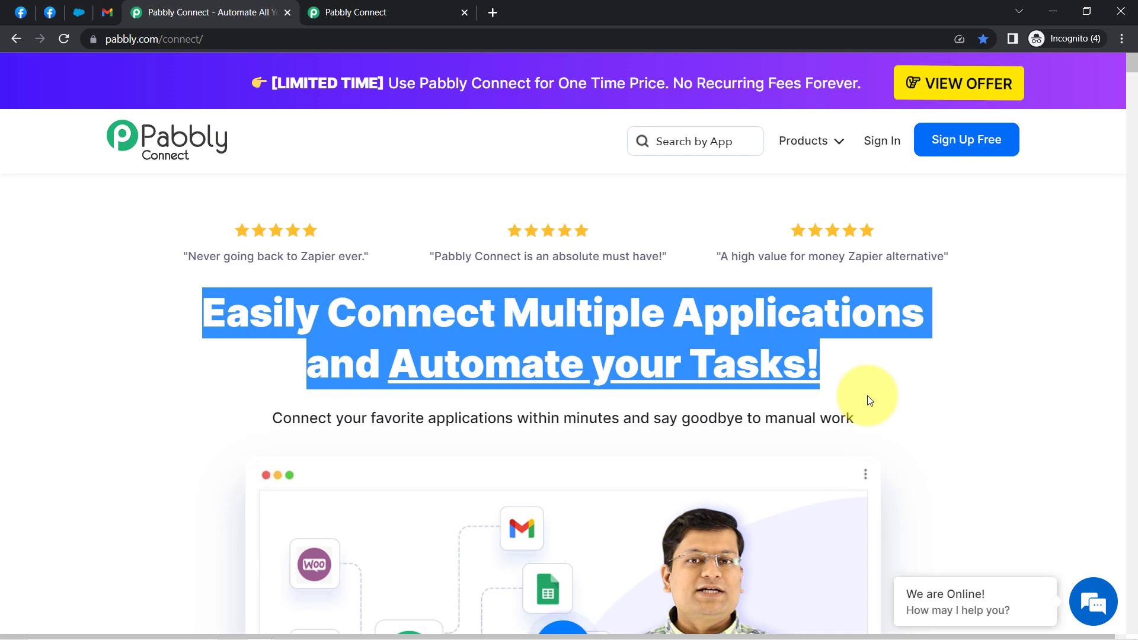
left_click(431, 10)
scroll(583, 405, "down", 4)
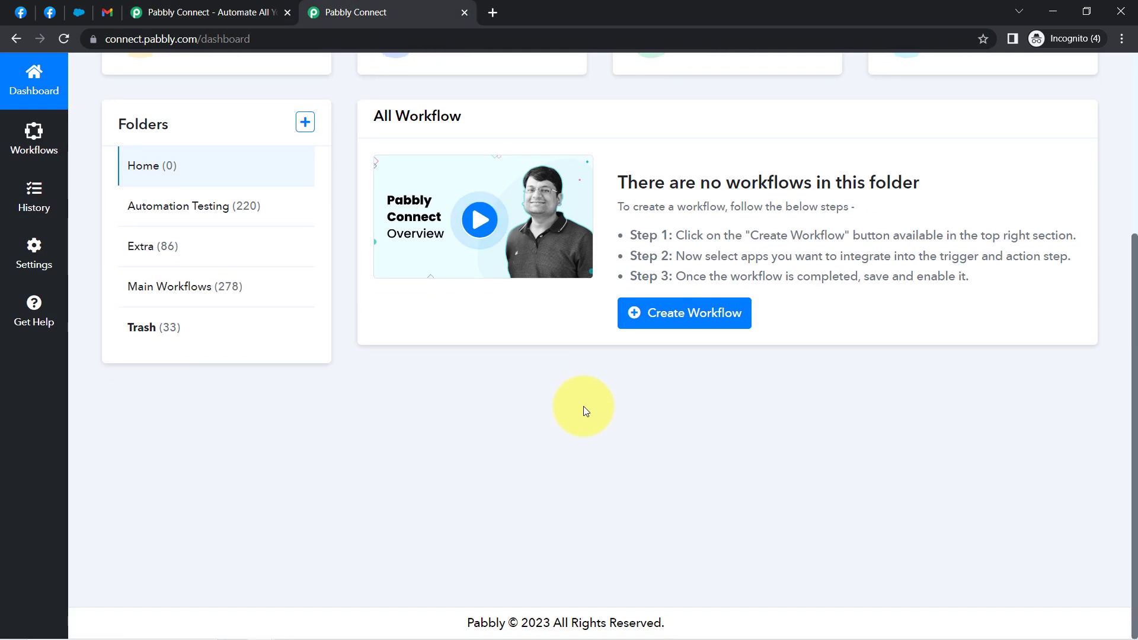
scroll(583, 407, "up", 4)
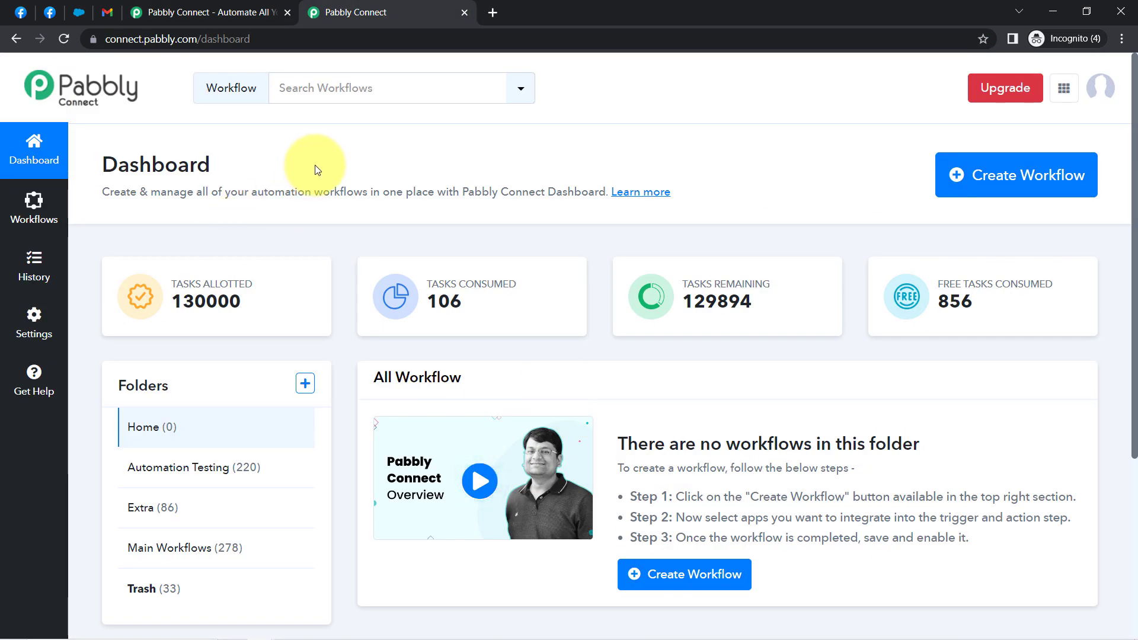
left_click(190, 5)
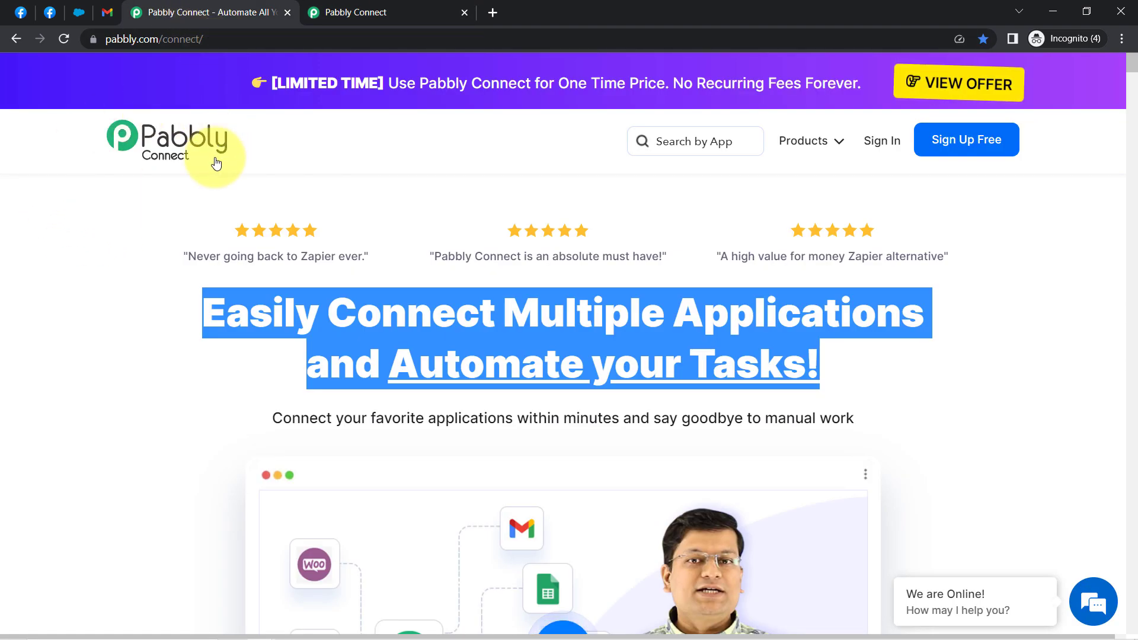
left_click(87, 241)
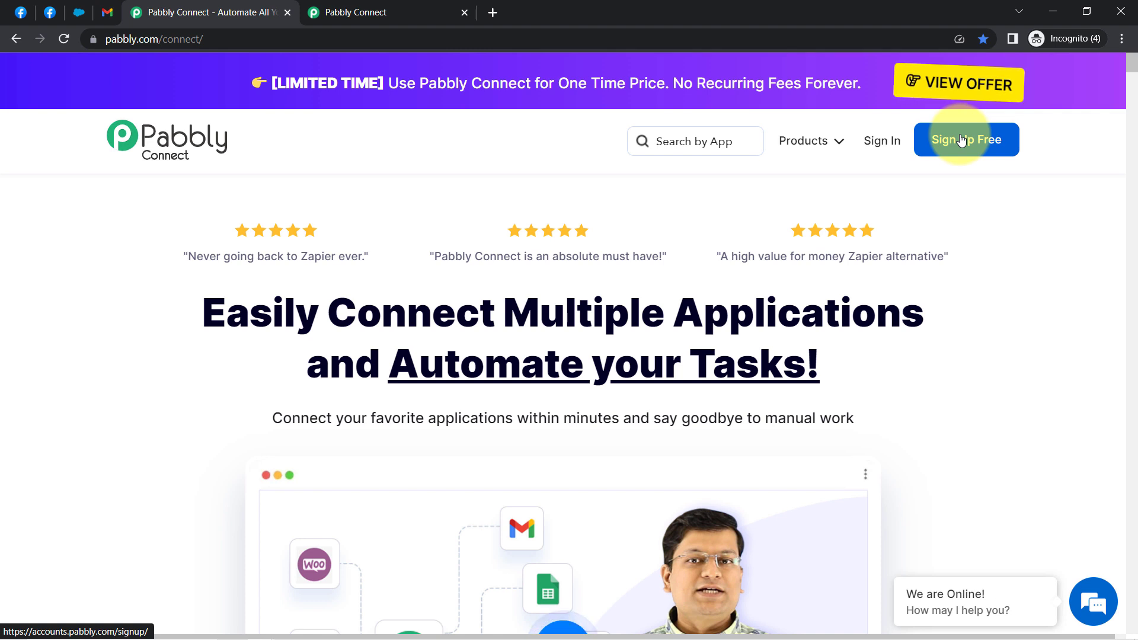
Step: From the Pabbly Connect dashboard, create a workflow named "Add Facebook Leads to CRM & Send Automated Emails"
left_click(393, 5)
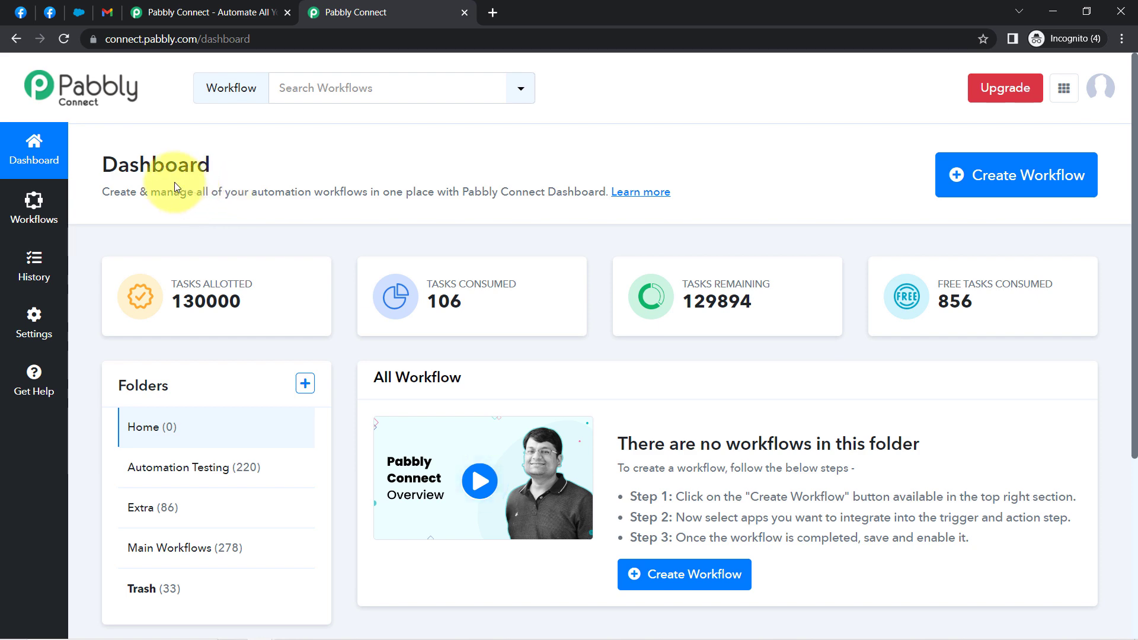
left_click_drag(89, 171, 229, 170)
left_click(199, 166)
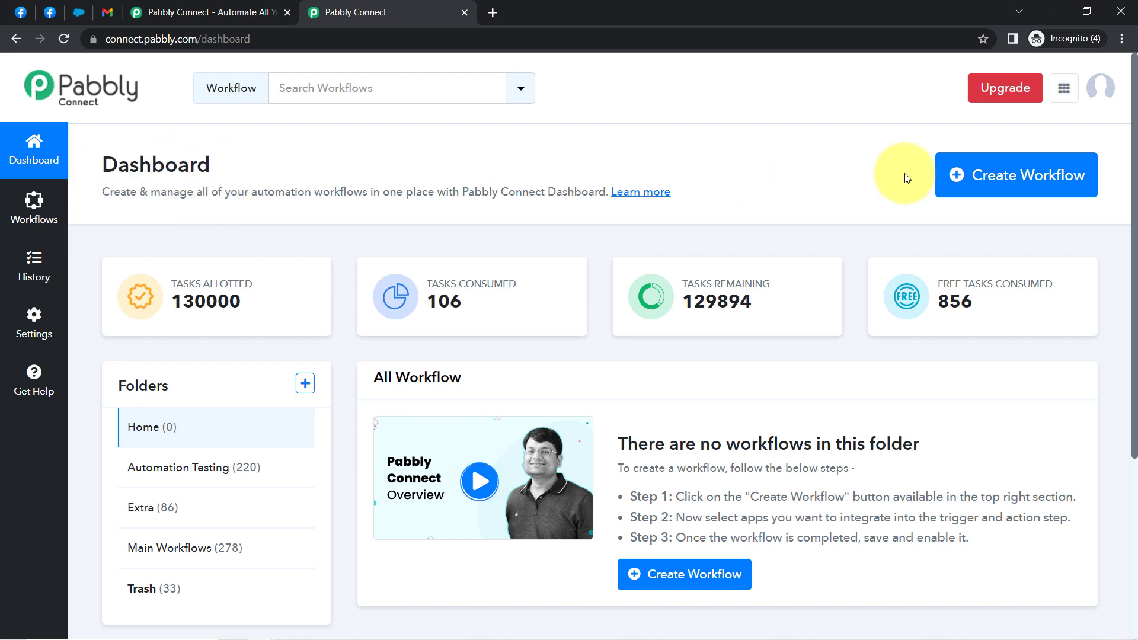
left_click(1021, 179)
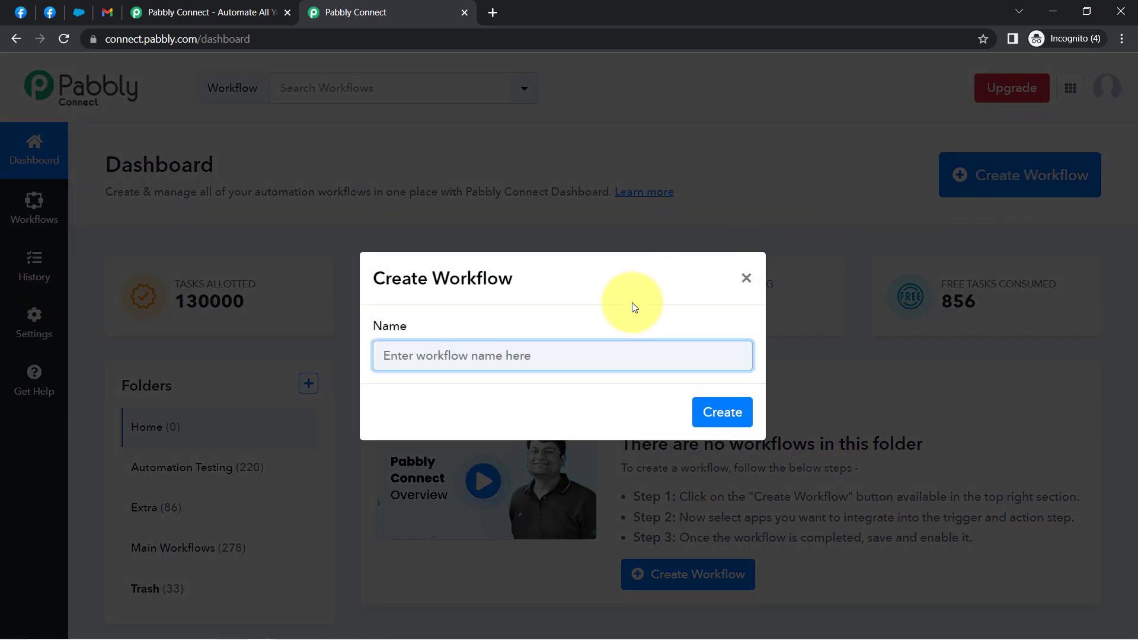
left_click(465, 356)
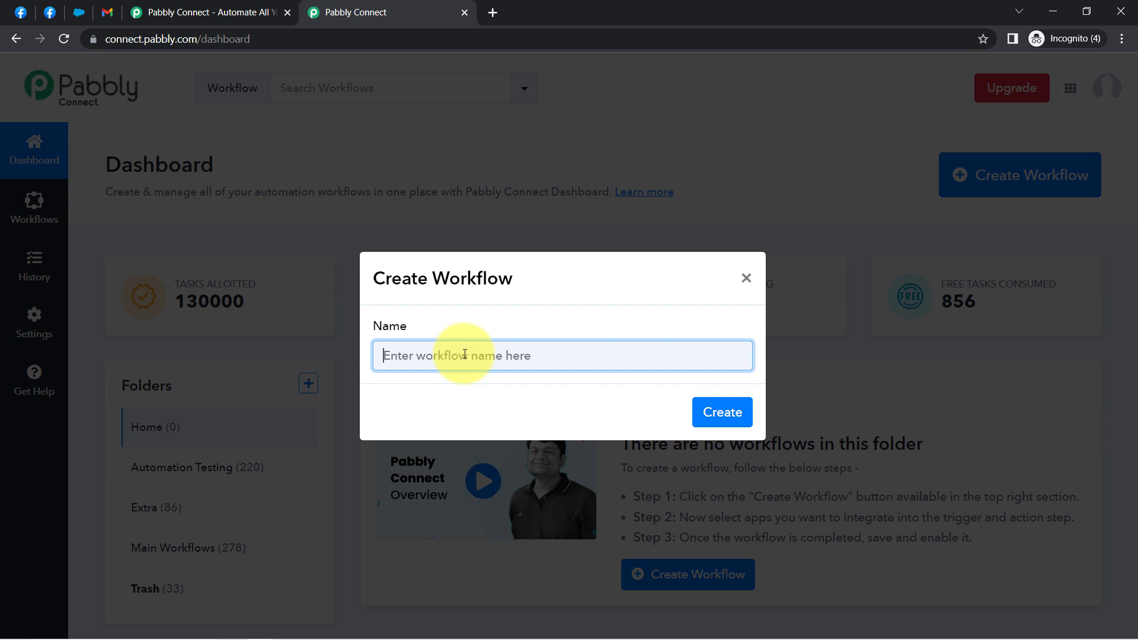
type("Add Facebook Leads to CRM & Send Automated Emails")
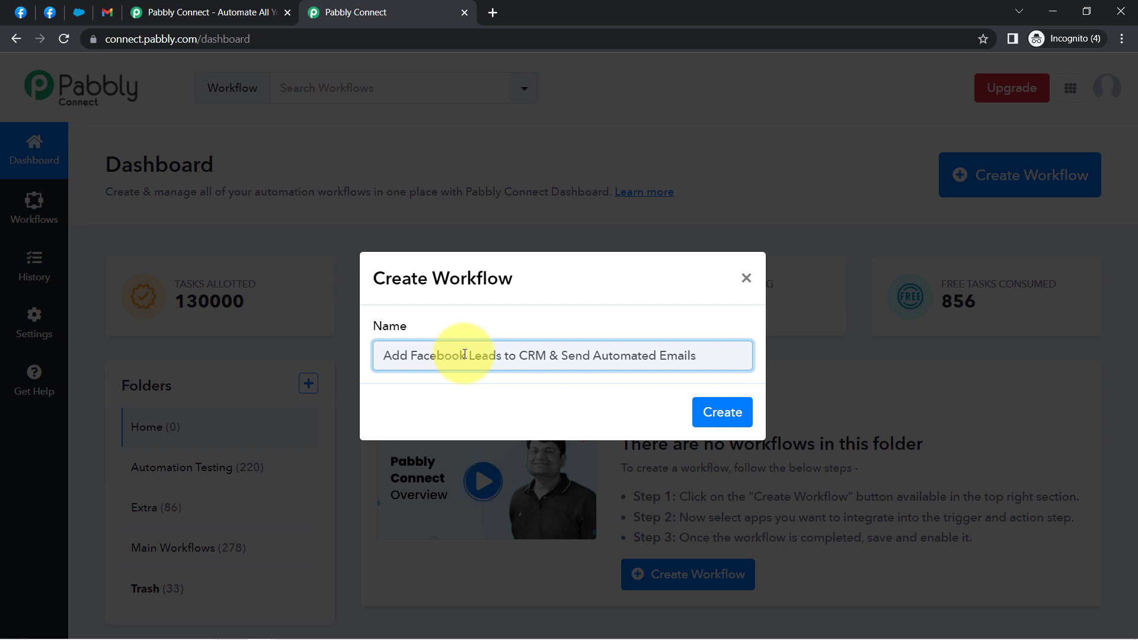
left_click_drag(387, 356, 470, 361)
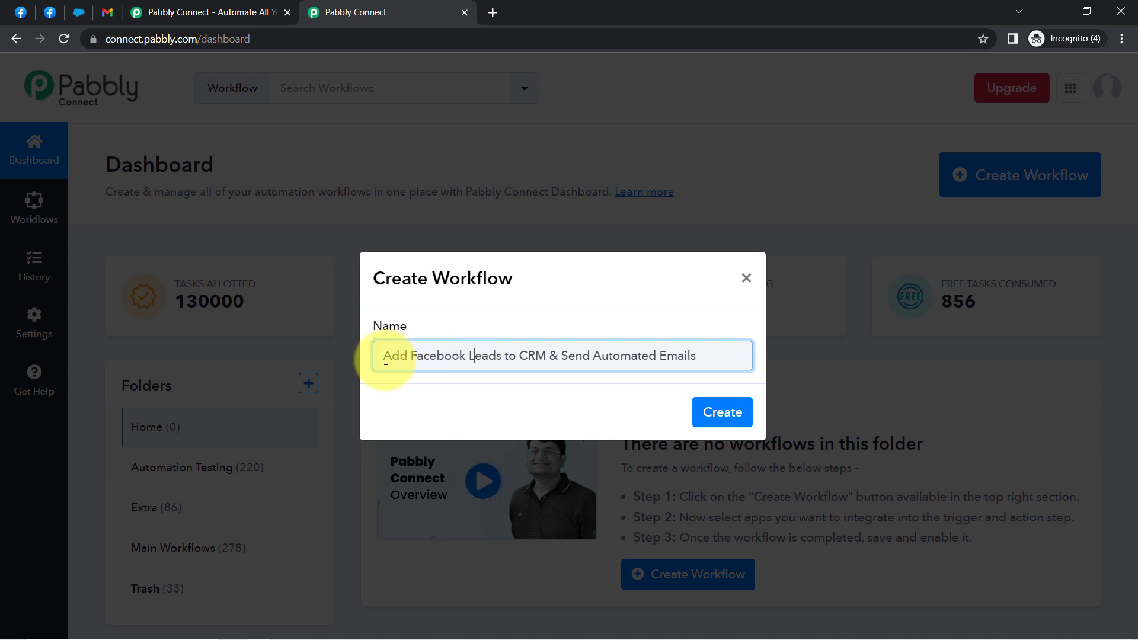
left_click_drag(392, 358, 646, 349)
left_click(723, 410)
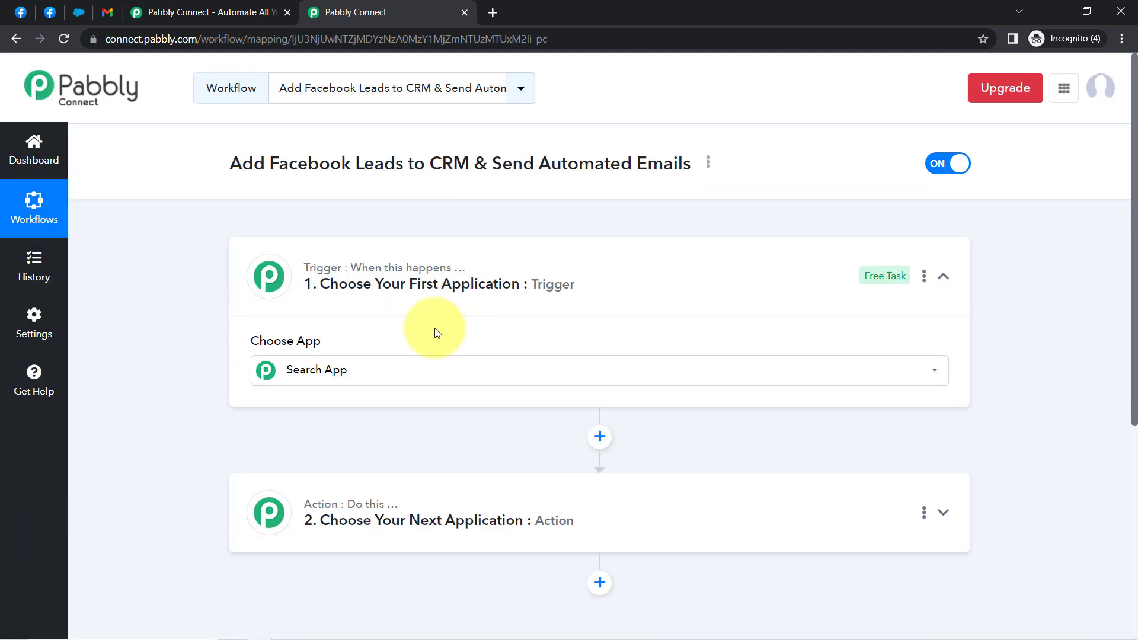
Step: Search the trigger apps for Facebook and choose Facebook Lead Ads as the workflow's first application
left_click(409, 277)
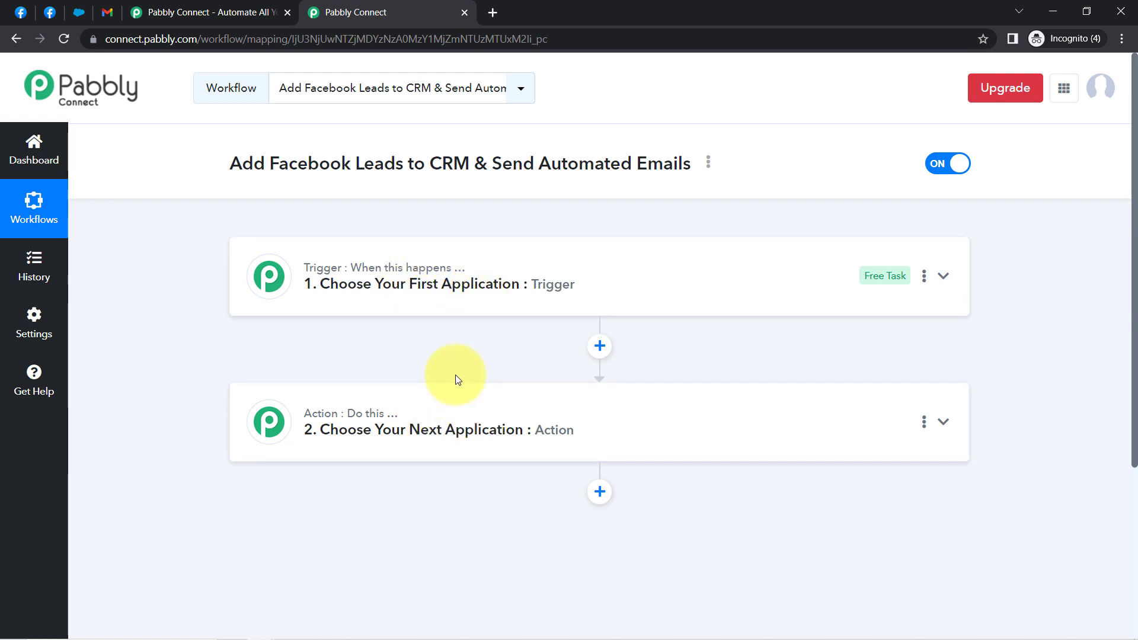
left_click(422, 282)
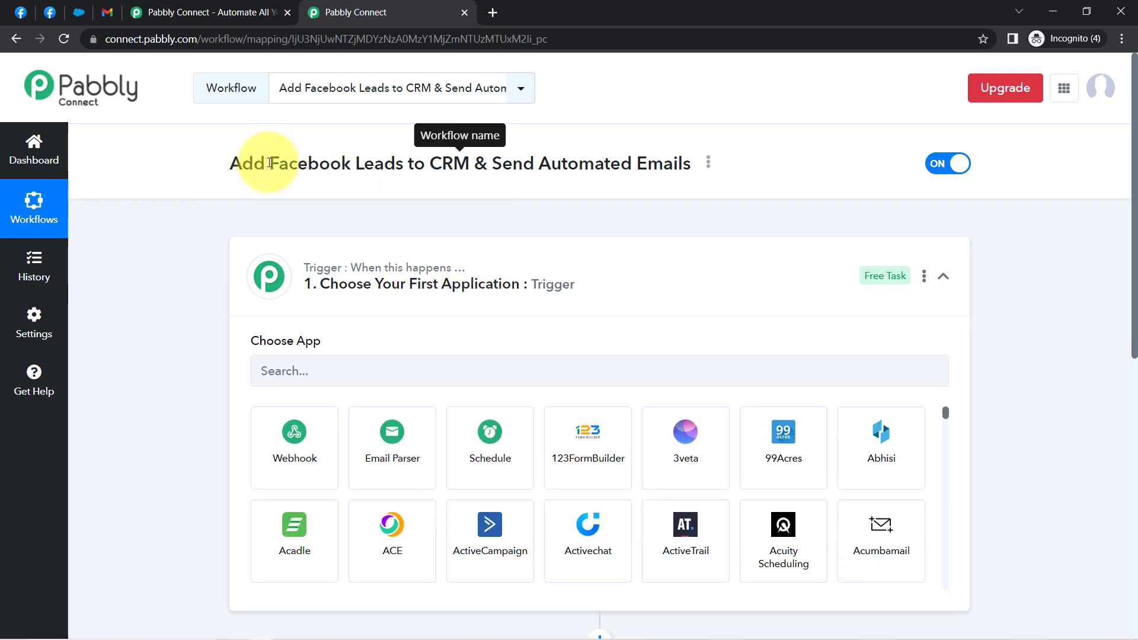
left_click_drag(267, 163, 551, 165)
left_click(327, 374)
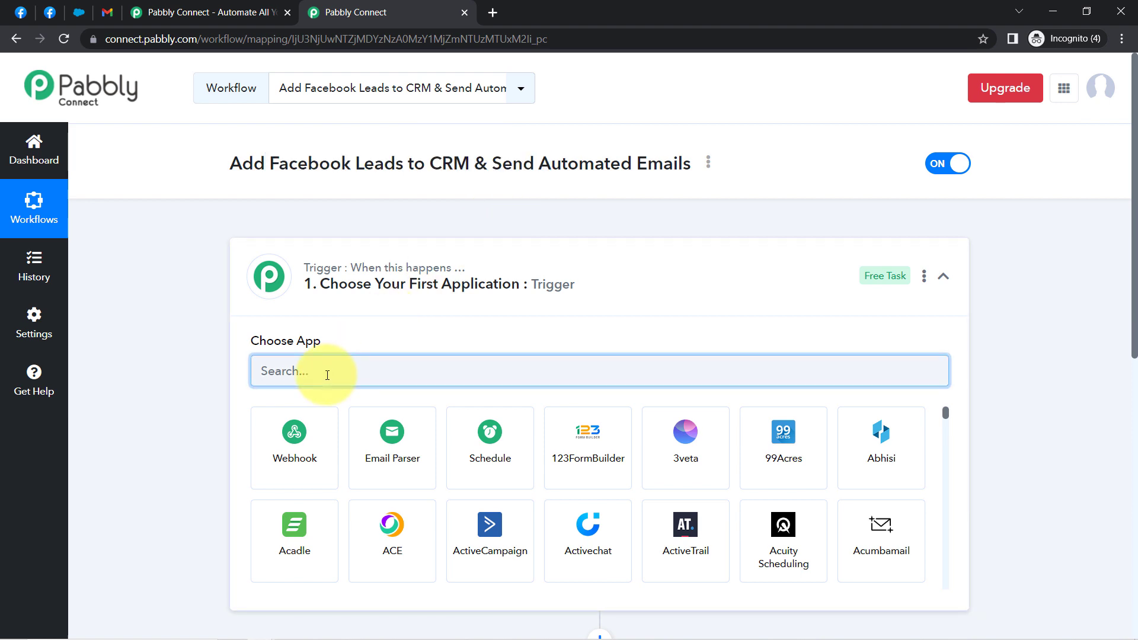
type("facebo")
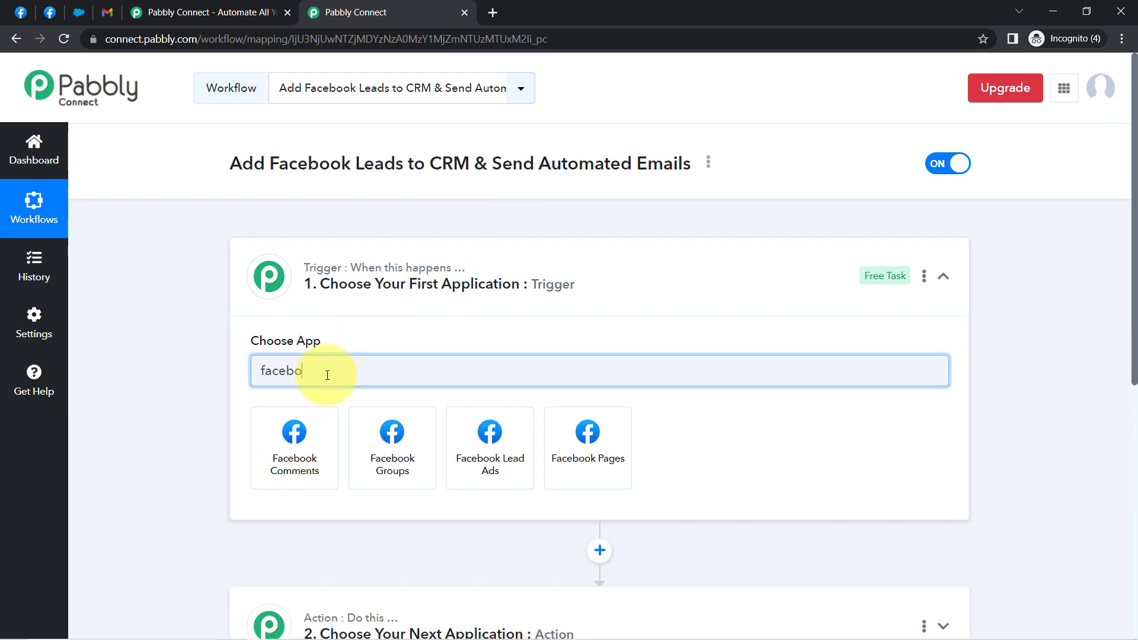
left_click(490, 456)
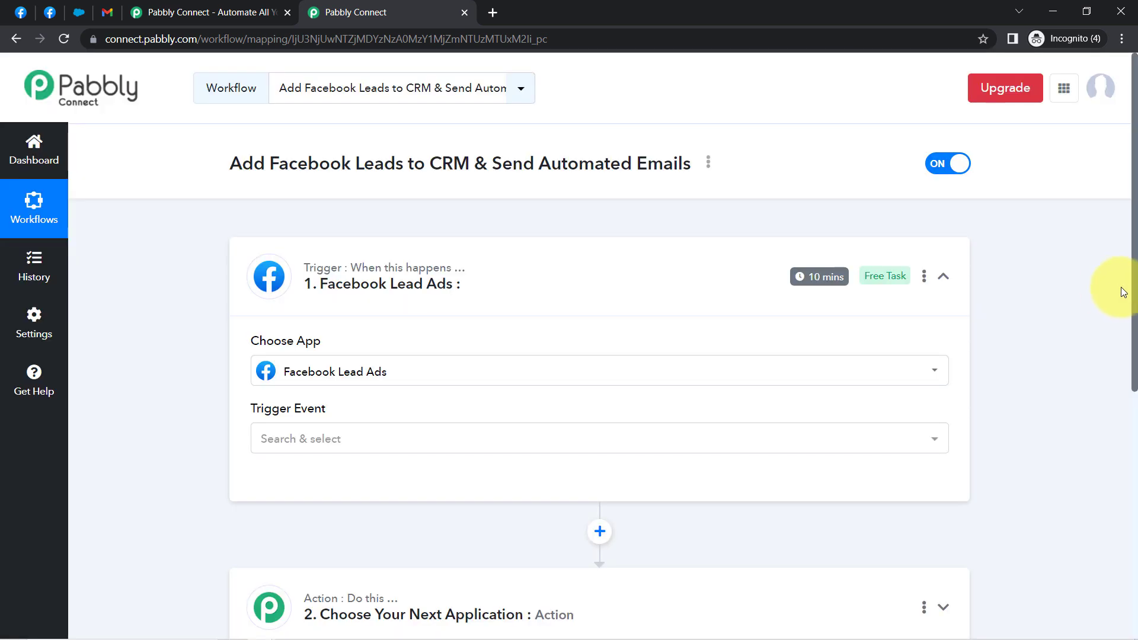
Step: Search the action apps for "active", "hubs" and "sales", and choose Salesforce as the workflow's second application
left_click_drag(1134, 293, 1133, 464)
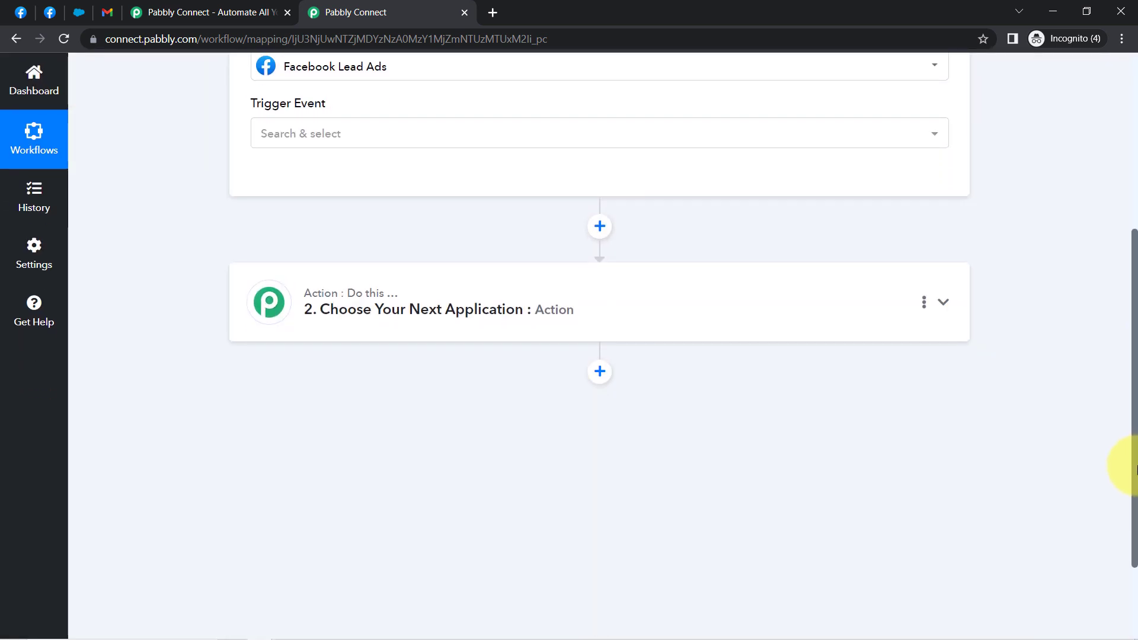
left_click(326, 314)
left_click(286, 395)
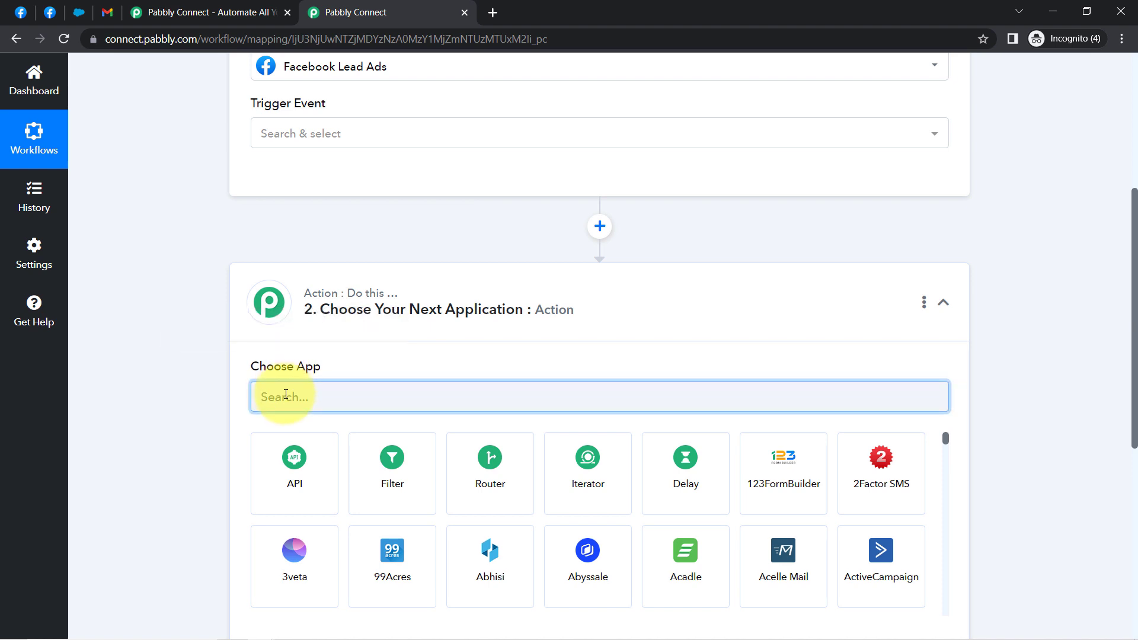
type("active")
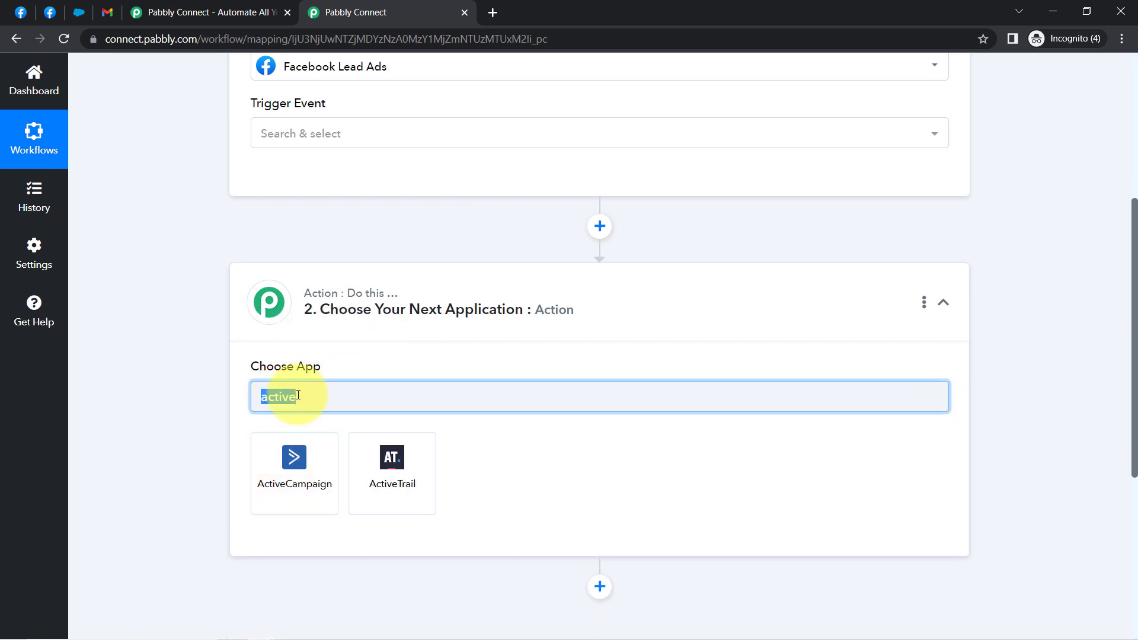
type("hubs")
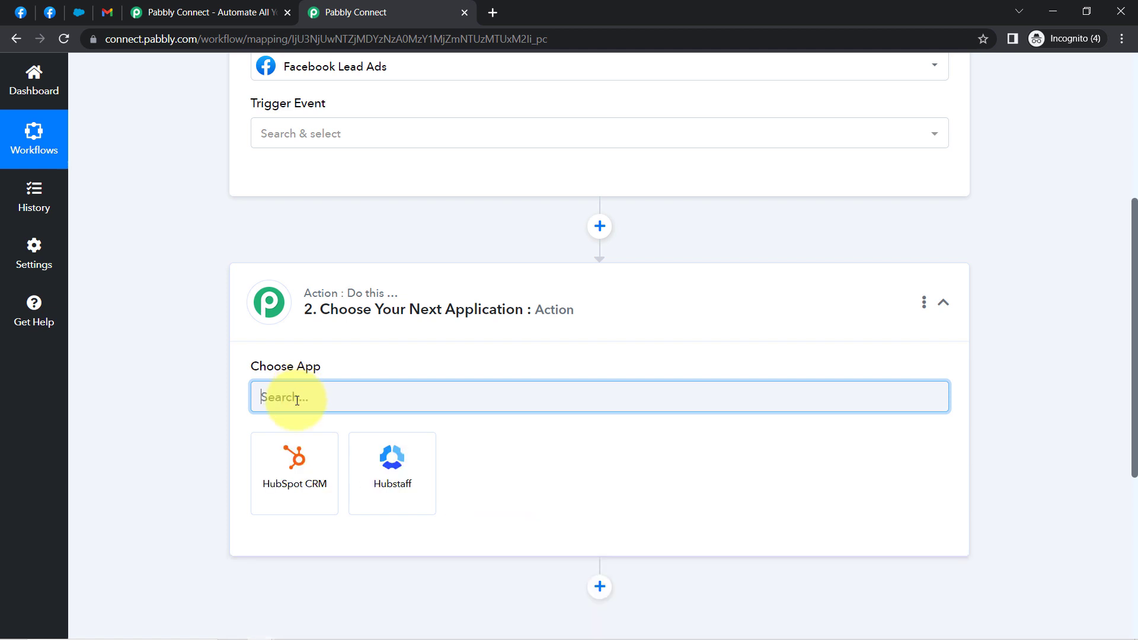
type("sales")
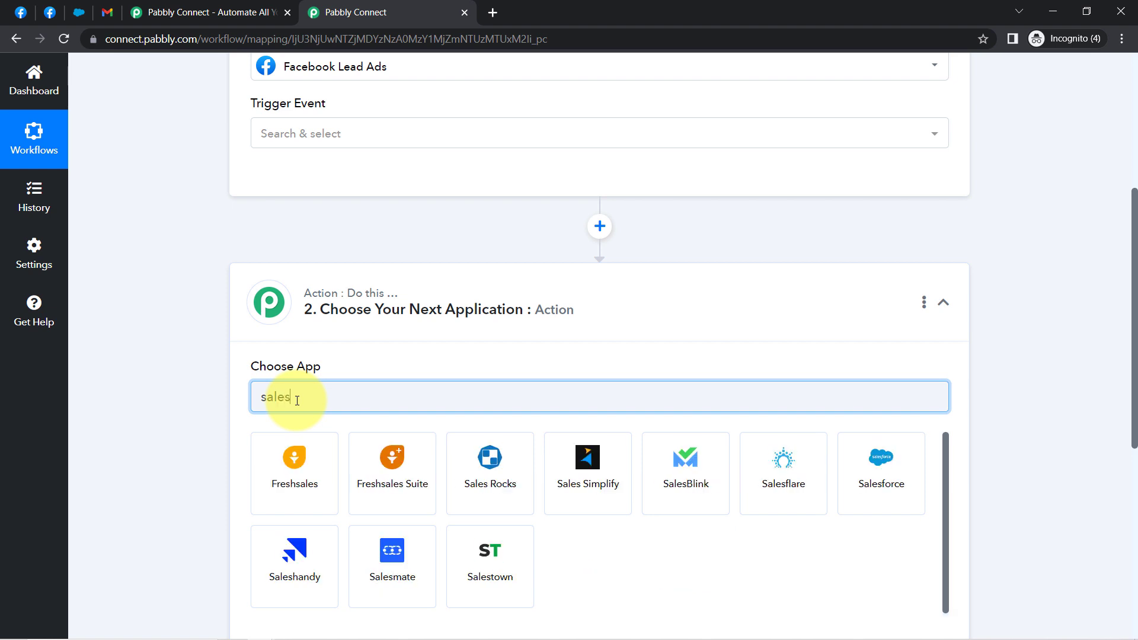
left_click(877, 486)
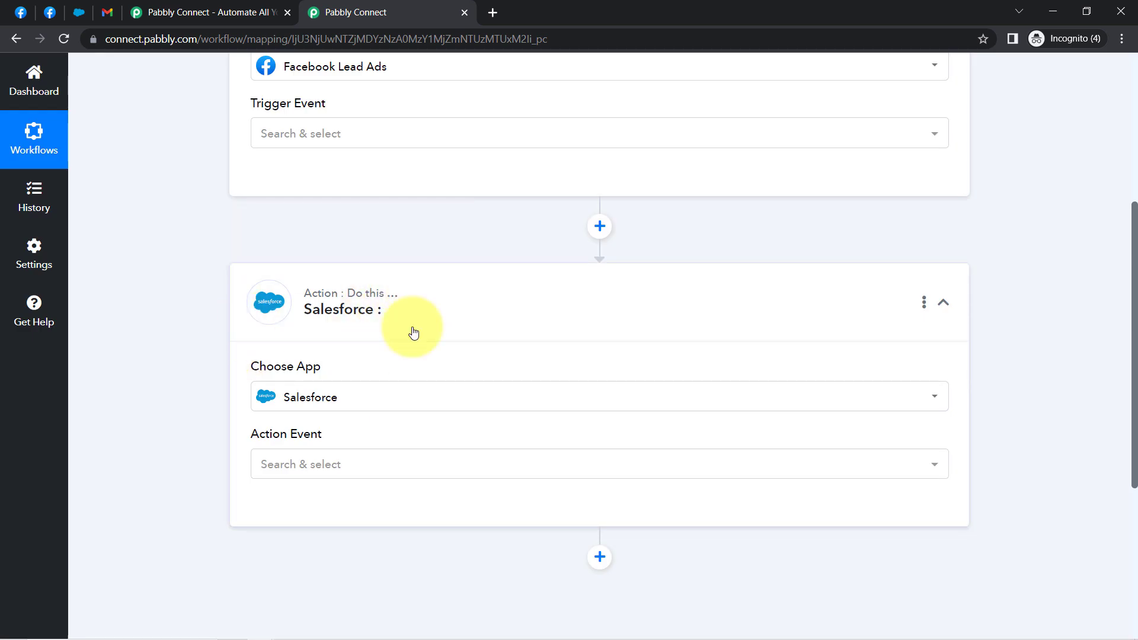
Step: Add another action step below Salesforce, search the apps for "gmail", and choose Gmail as its application
left_click_drag(1136, 321, 1134, 456)
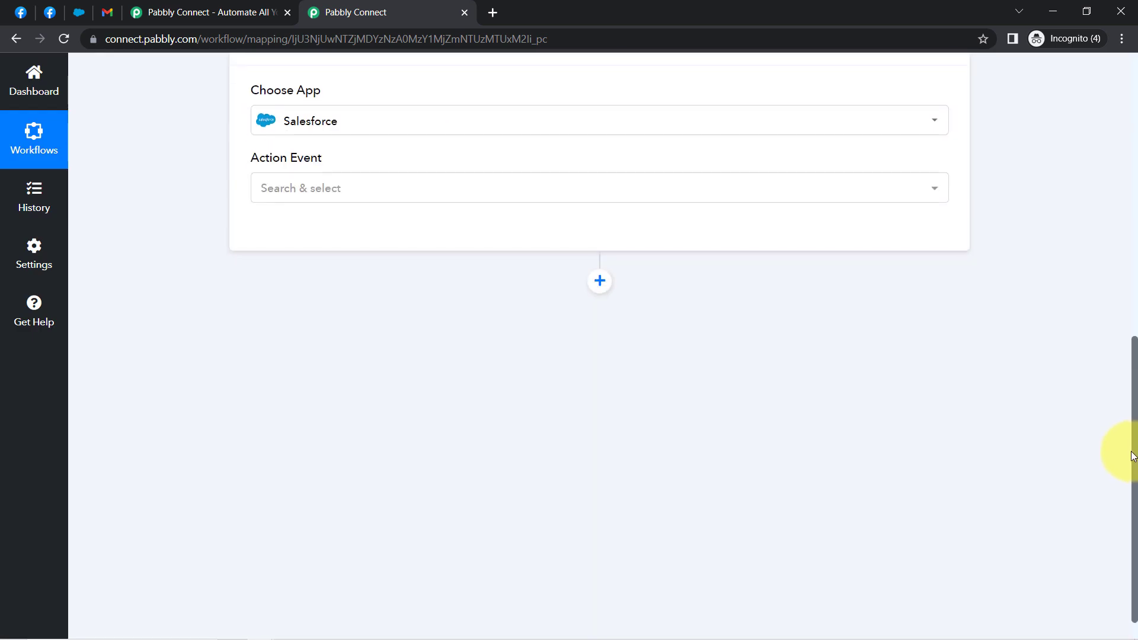
left_click(600, 281)
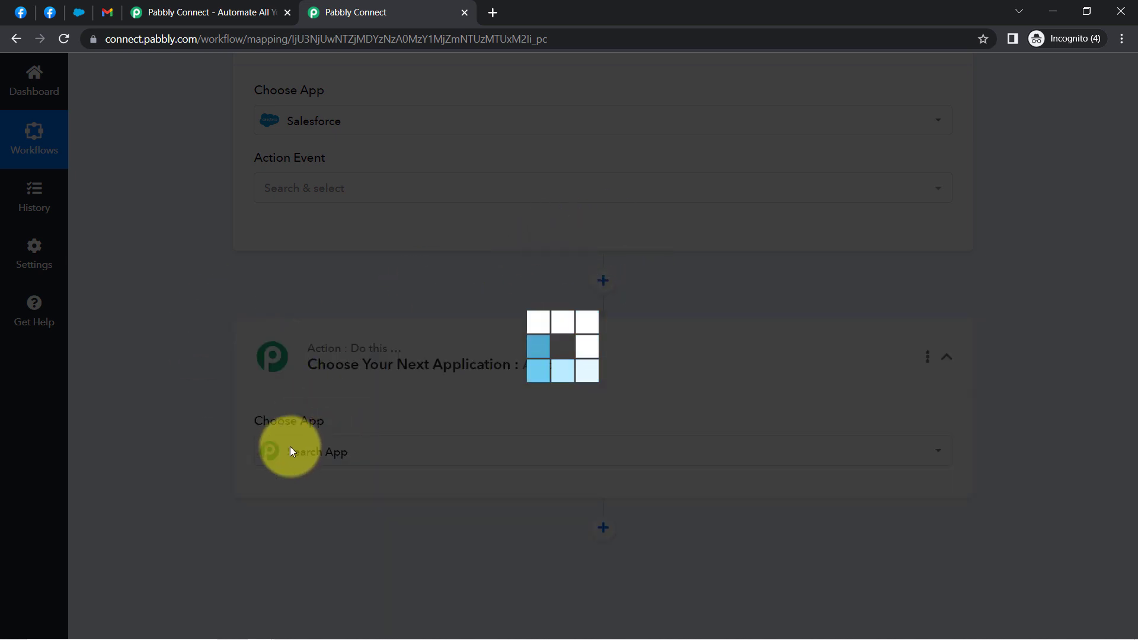
left_click(300, 451)
type("g")
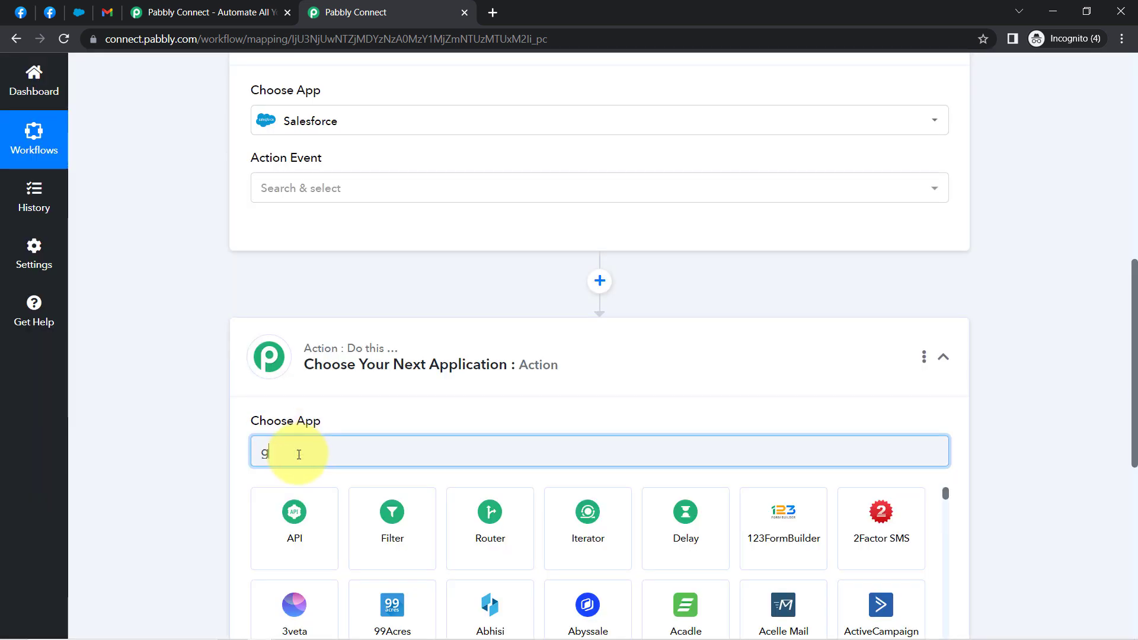
type("mail")
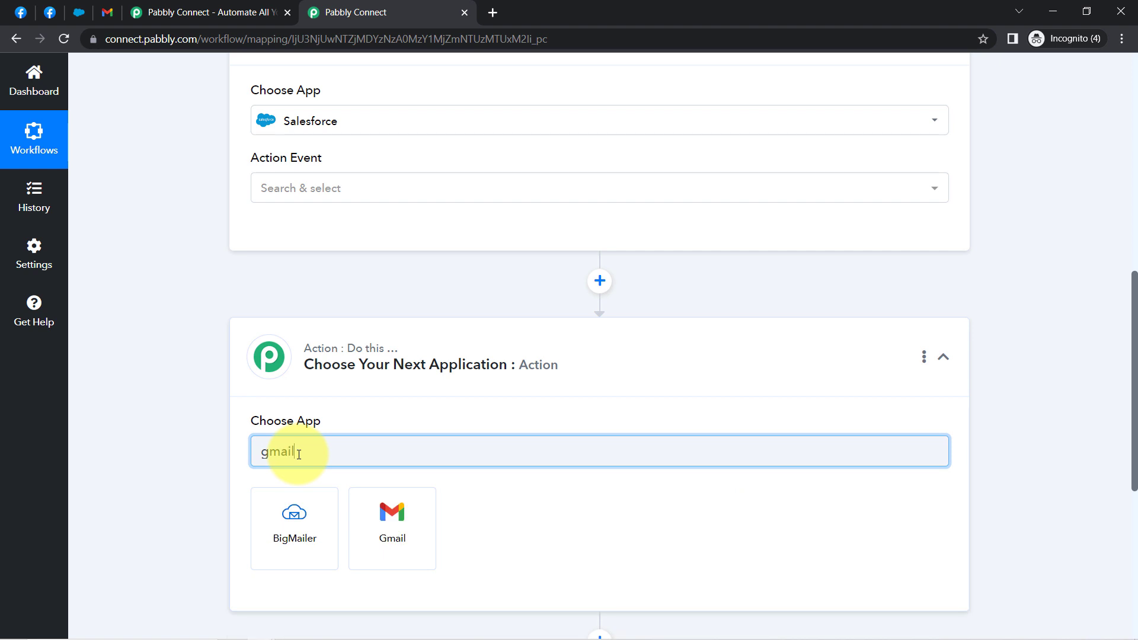
left_click(409, 525)
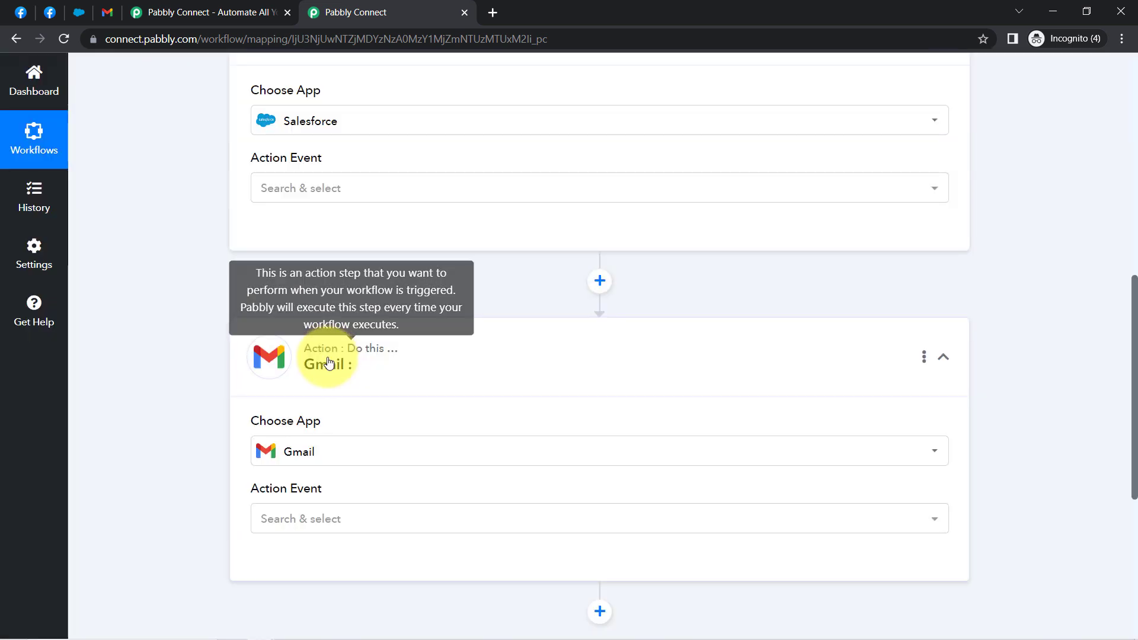
Step: Collapse the Gmail, Salesforce and Facebook Lead Ads steps of the workflow
left_click(328, 357)
scroll(328, 357, "up", 2)
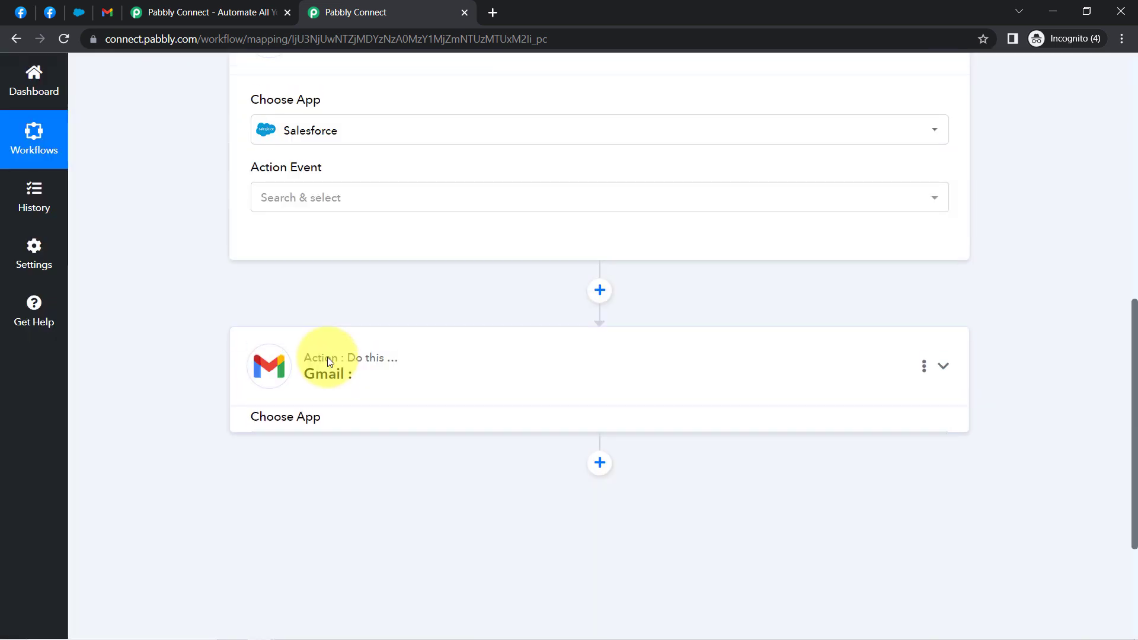
left_click(302, 193)
left_click(340, 292)
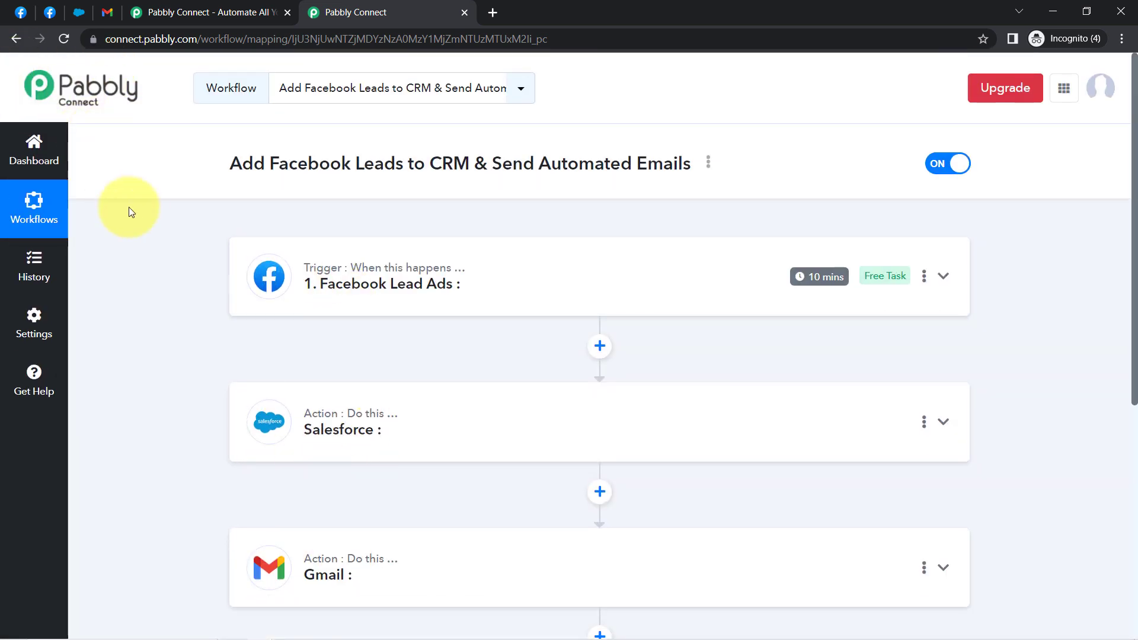
Step: Expand the Facebook Lead Ads trigger and set its trigger event to New Lead (Instant)
left_click(359, 278)
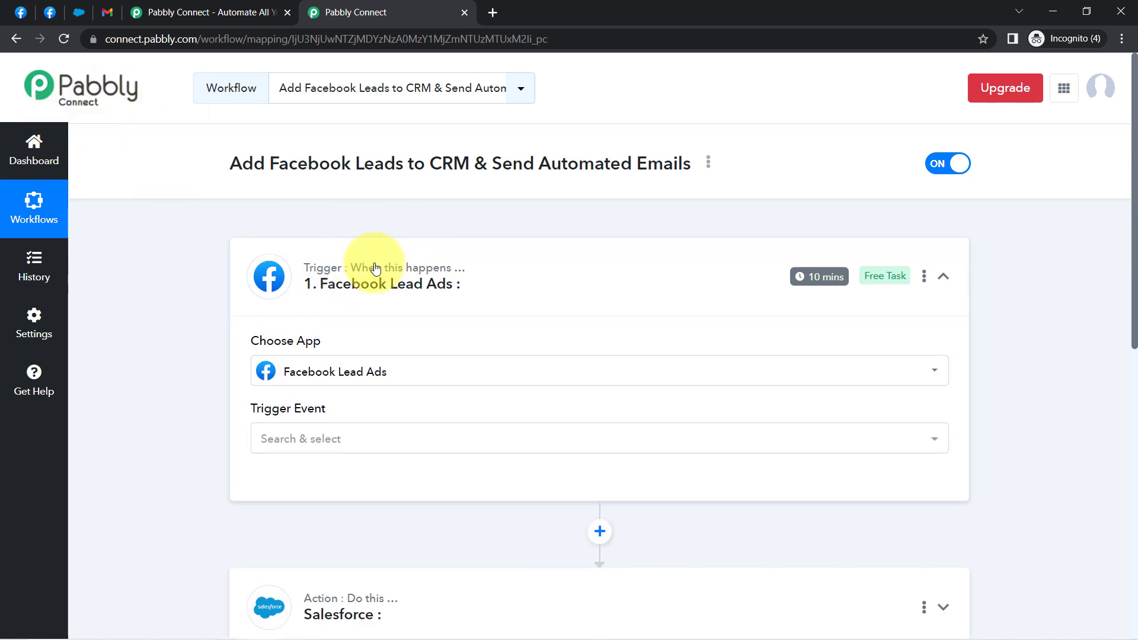
scroll(157, 305, "down", 4)
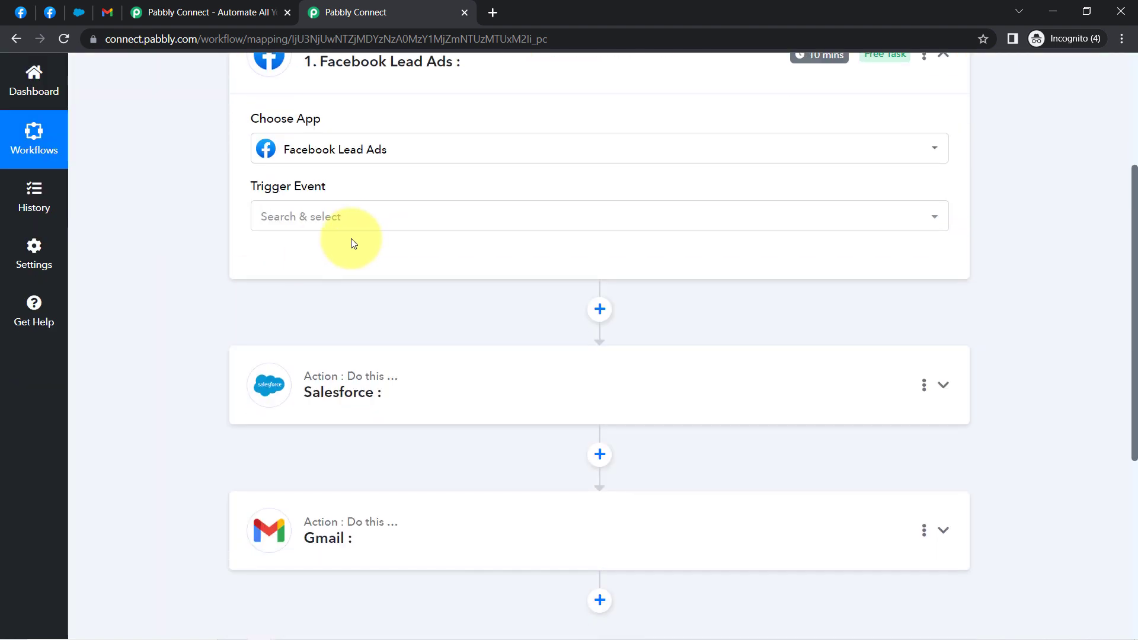
left_click(299, 216)
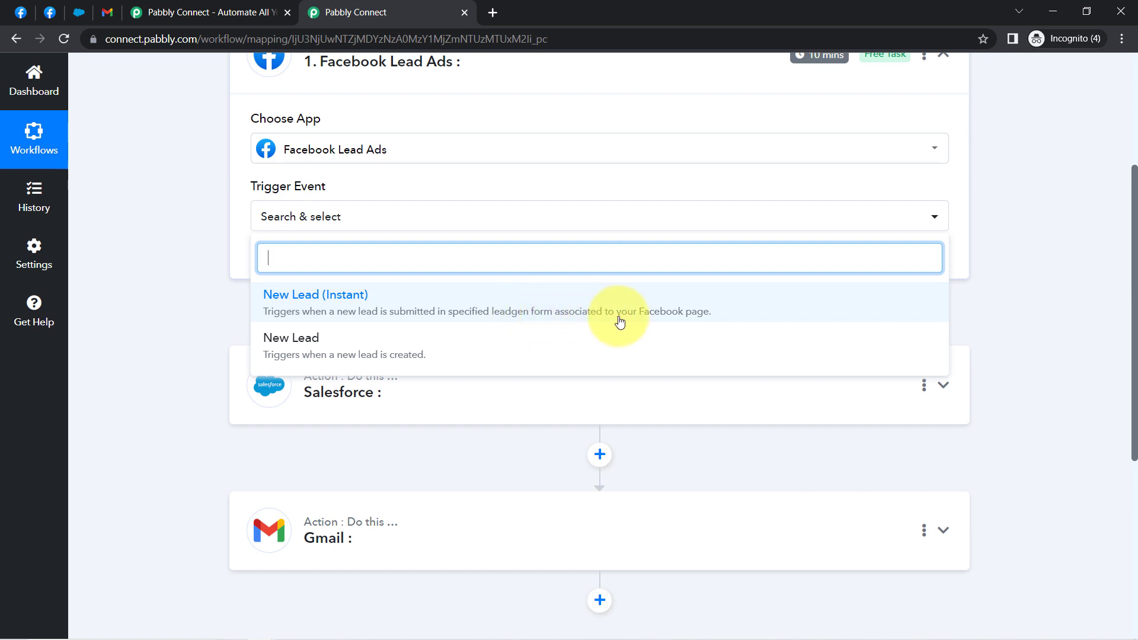
left_click(355, 298)
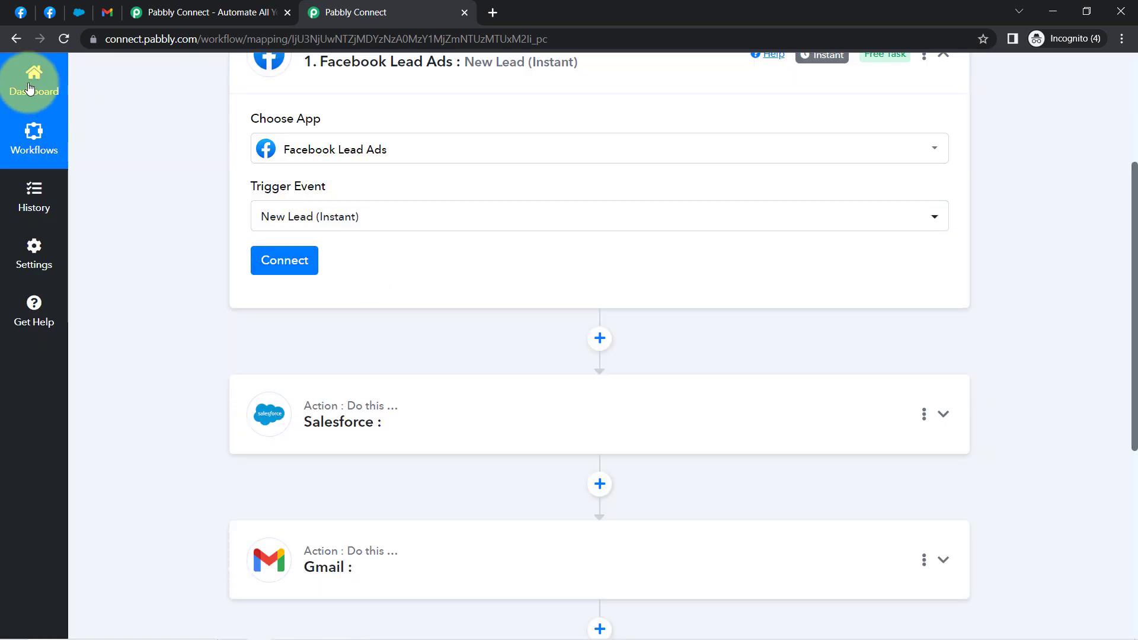
Step: Switch to Facebook and look through the list of managed pages for the spa business page
left_click(20, 12)
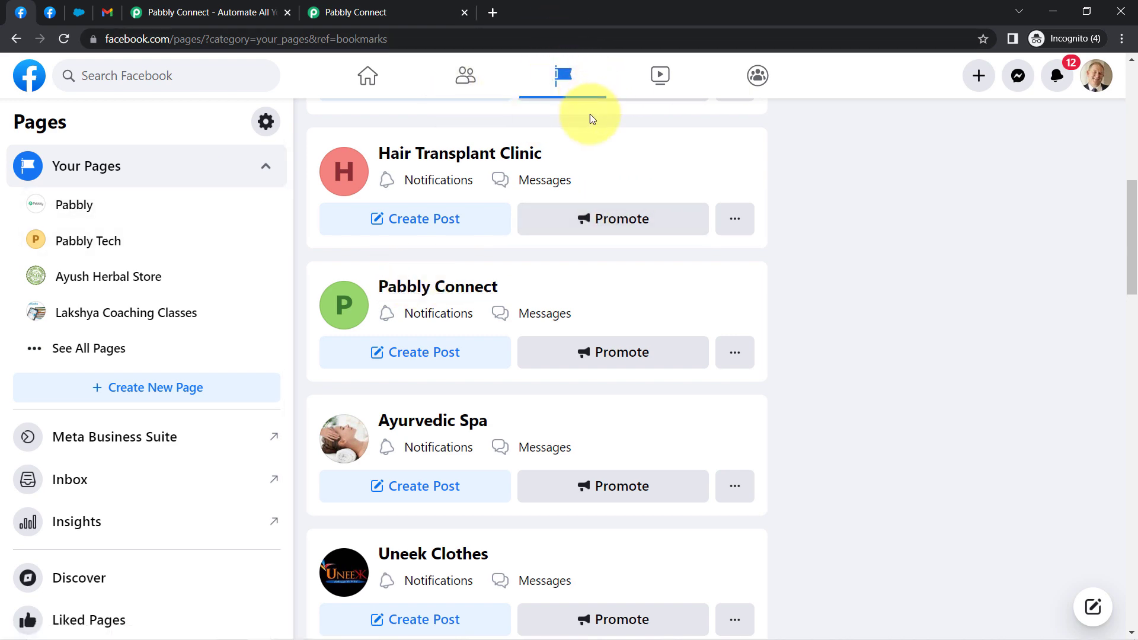
scroll(485, 437, "down", 11)
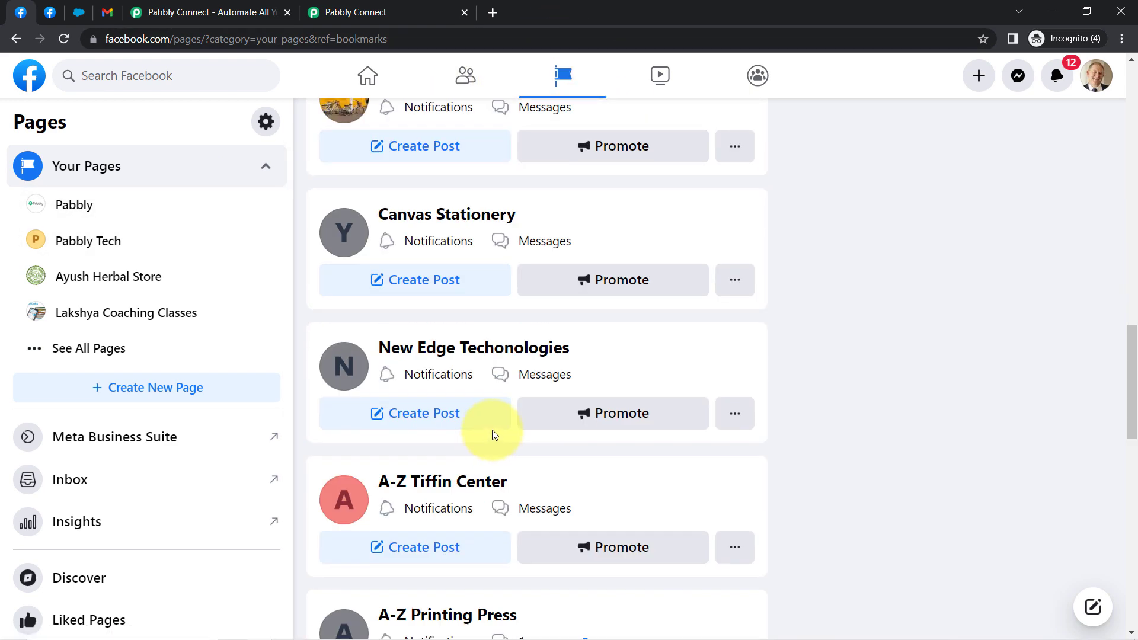
scroll(493, 433, "up", 2)
scroll(494, 429, "up", 5)
scroll(495, 430, "down", 11)
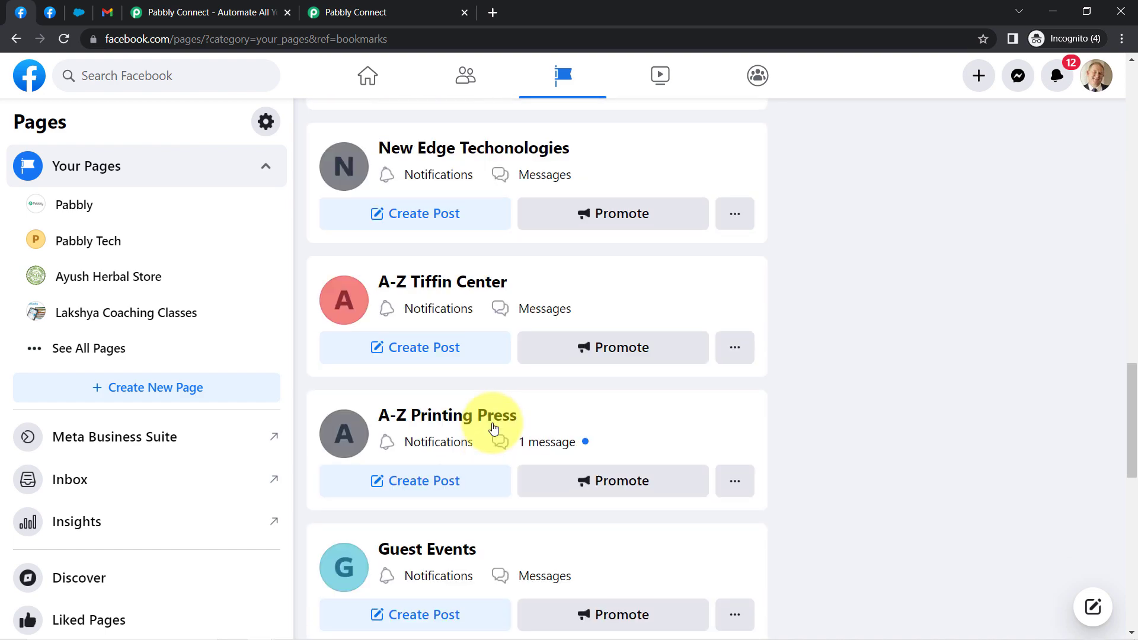
scroll(494, 428, "up", 15)
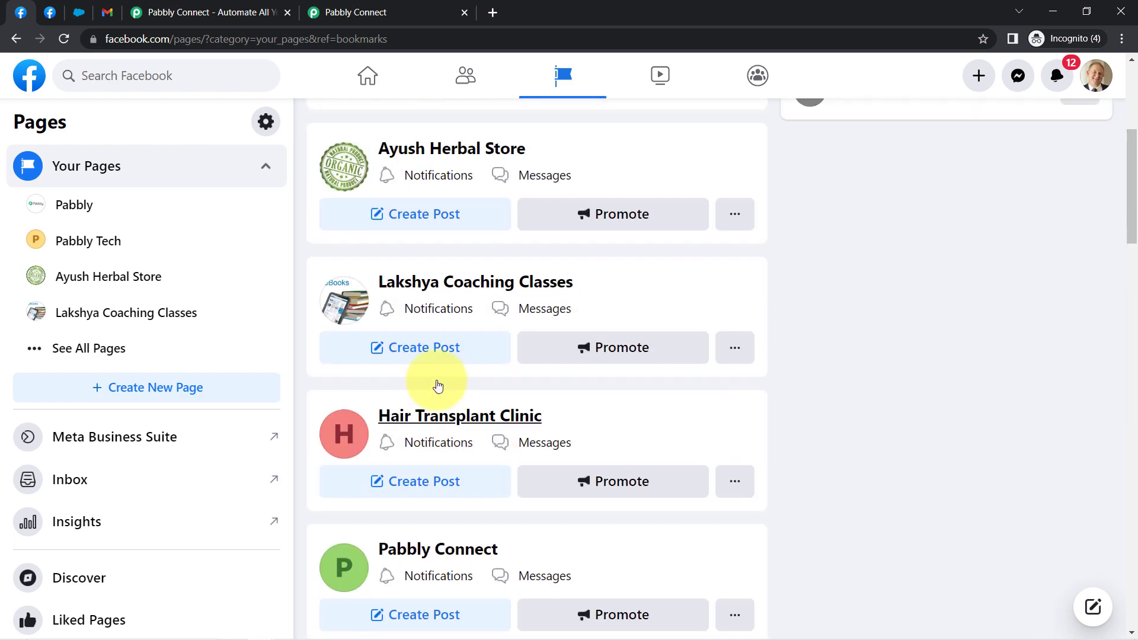
scroll(417, 372, "down", 16)
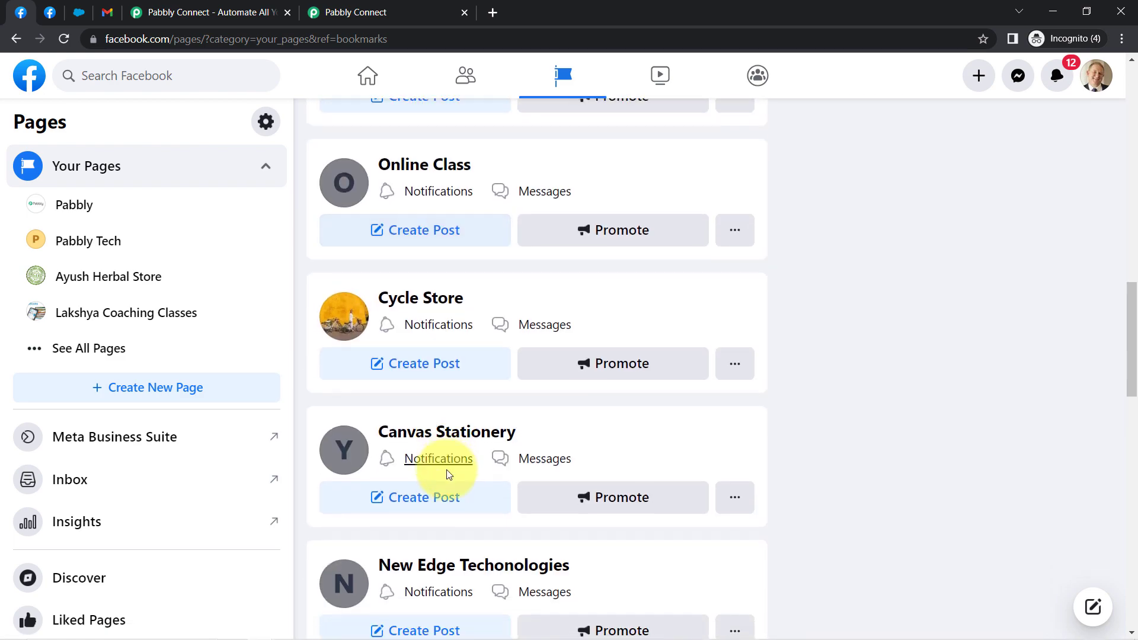
scroll(448, 475, "down", 12)
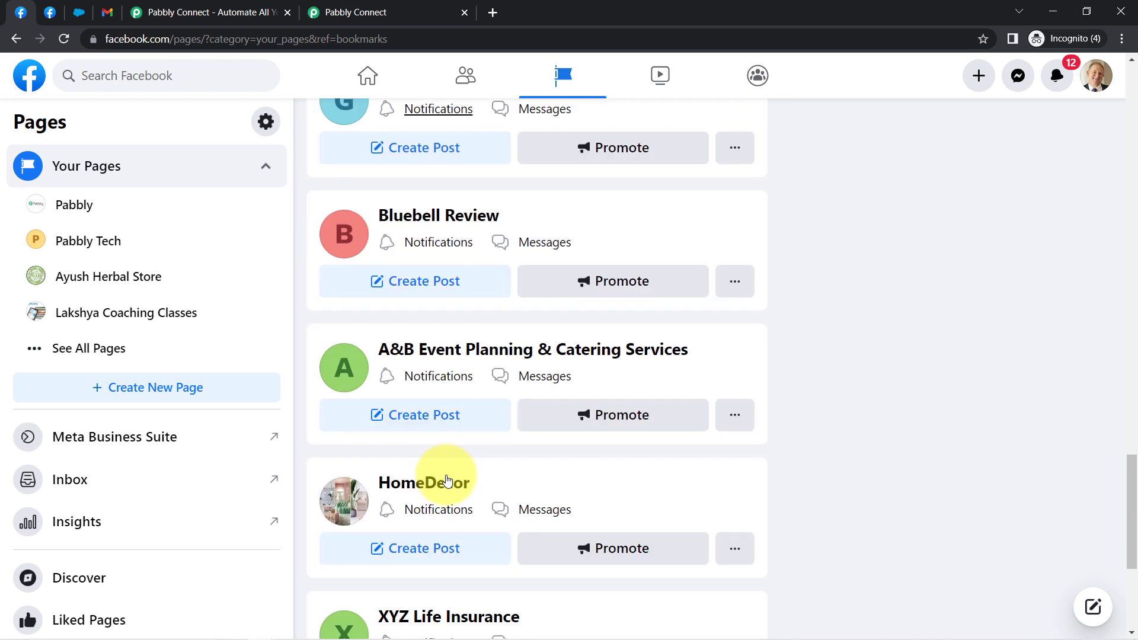
scroll(448, 480, "down", 2)
scroll(458, 365, "up", 10)
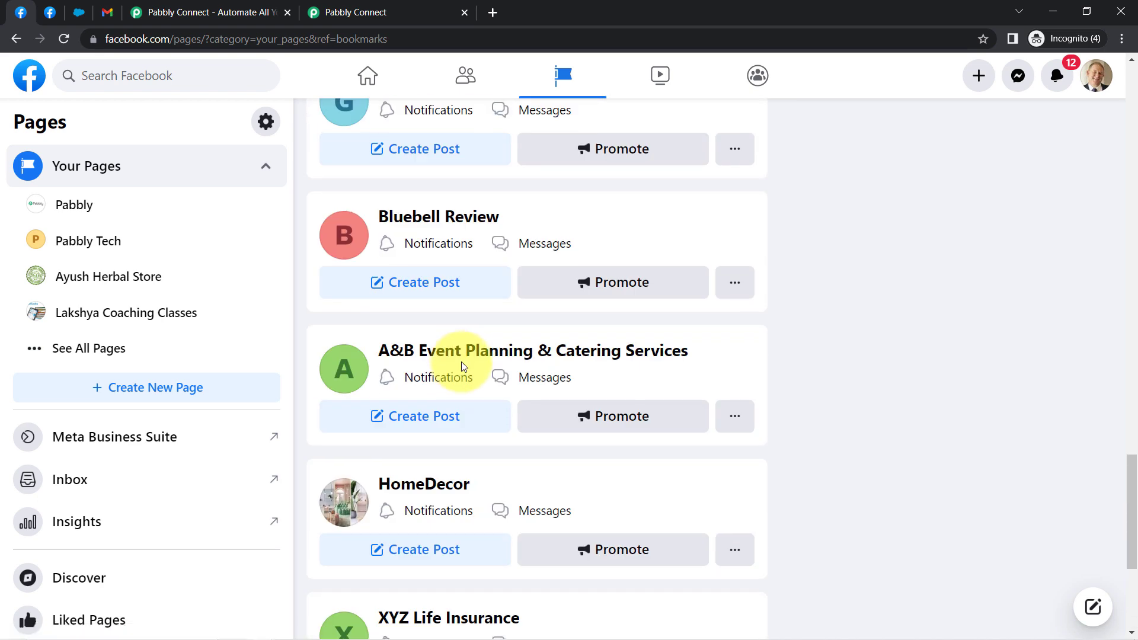
Step: Find "spa" in the list of Facebook pages and open the Ayurvedic Spa page
key("ctrl+f")
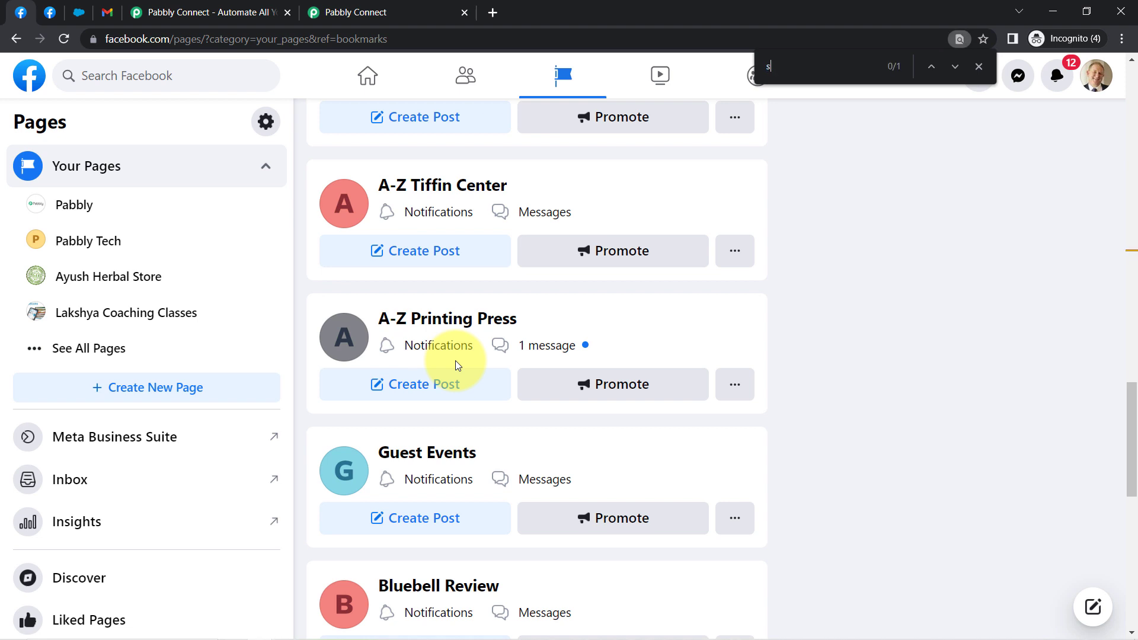
key("Return")
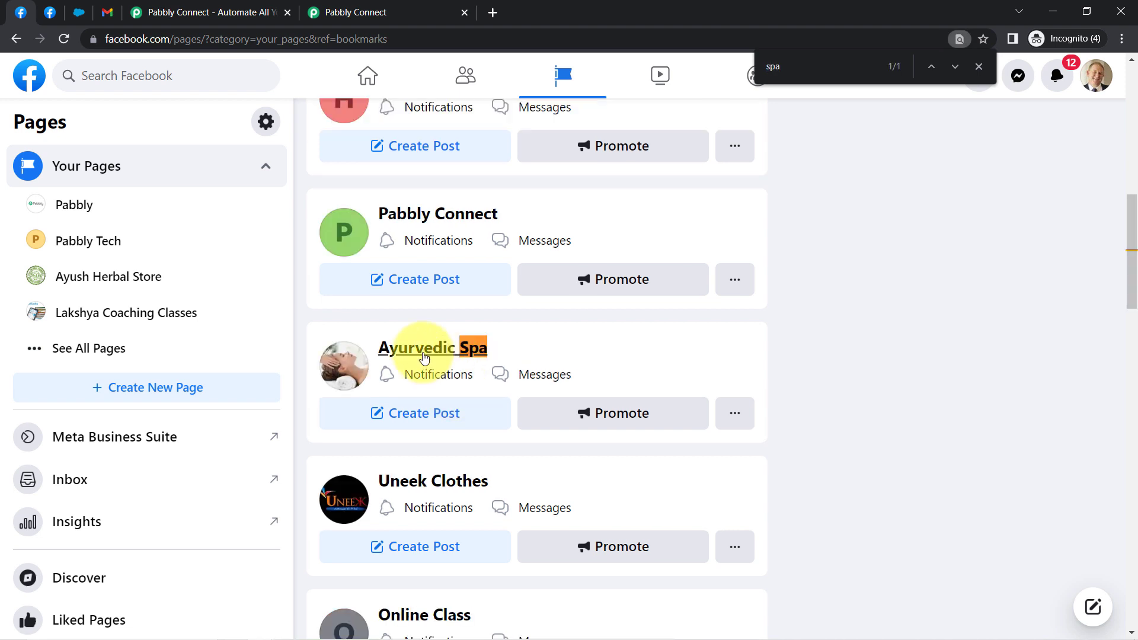
left_click(424, 359)
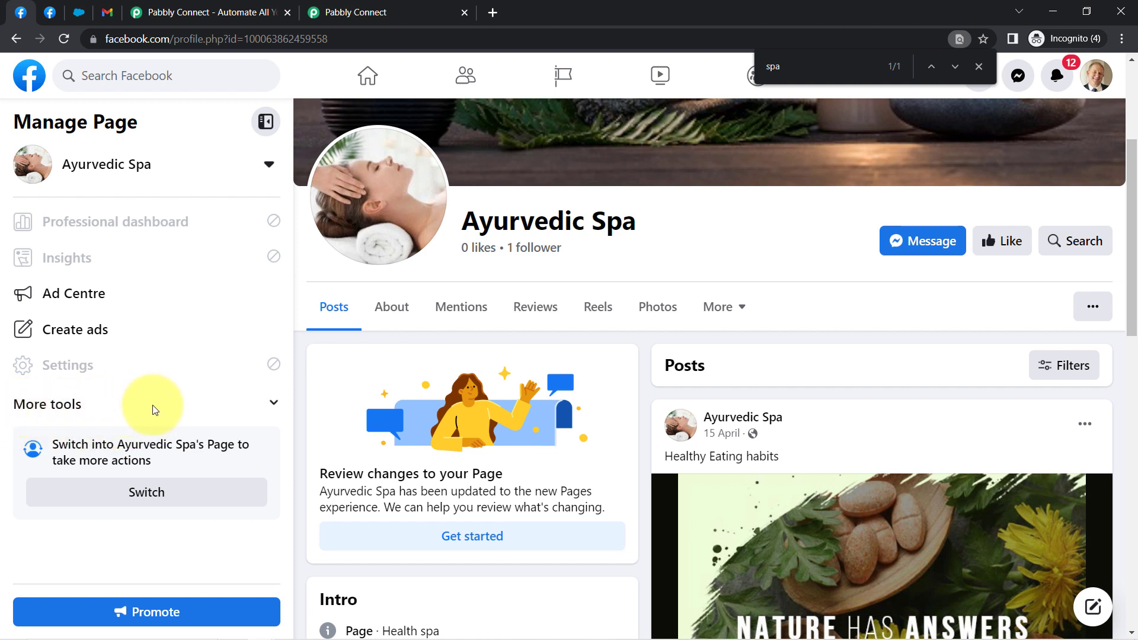
Step: Open Meta Business Suite for the Ayurvedic Spa page and go to its Instant Forms
left_click(271, 405)
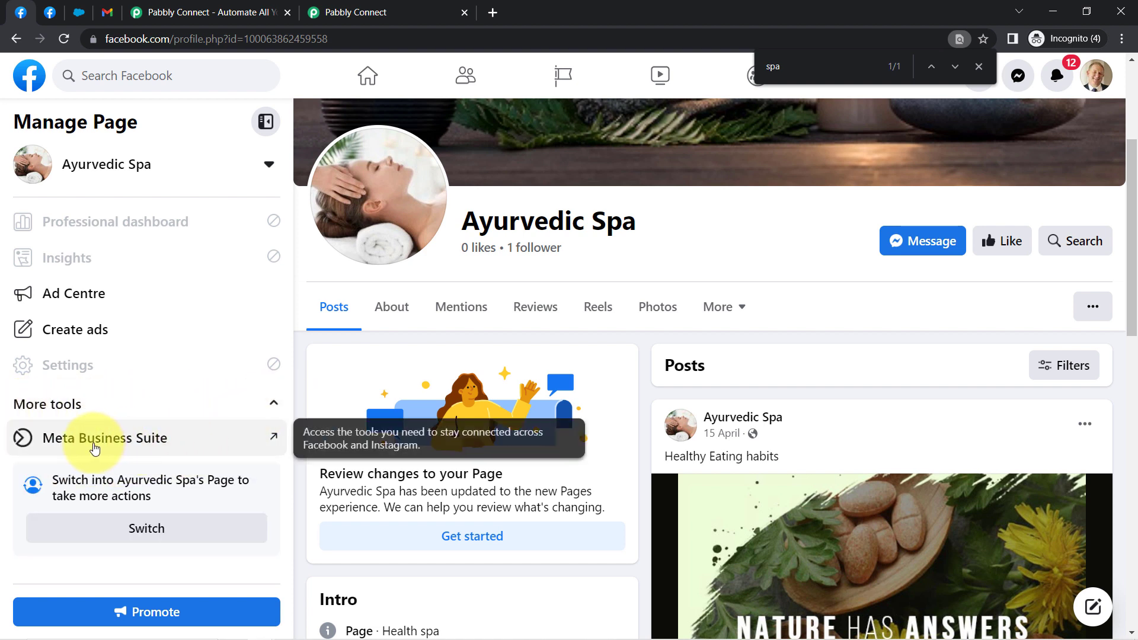
left_click(141, 451)
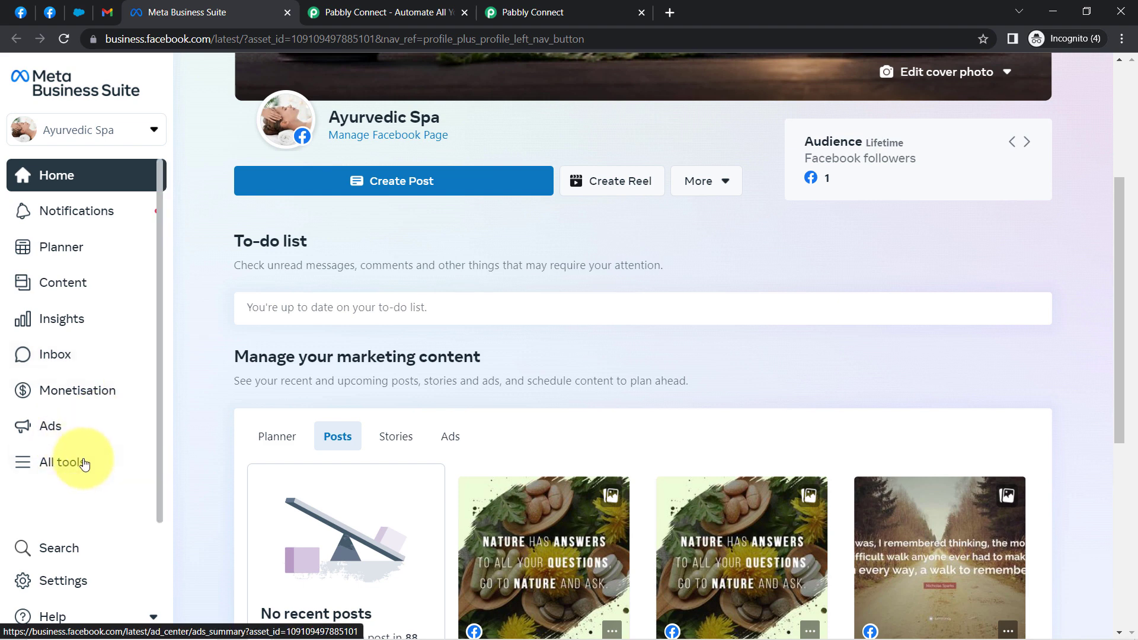
left_click(79, 471)
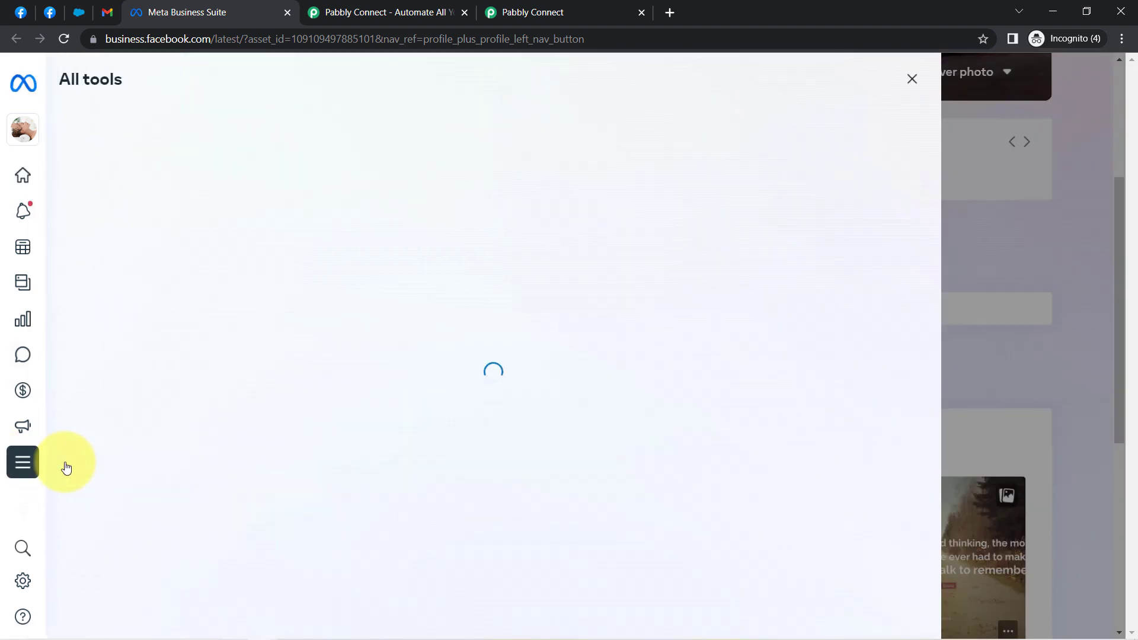
scroll(682, 469, "down", 5)
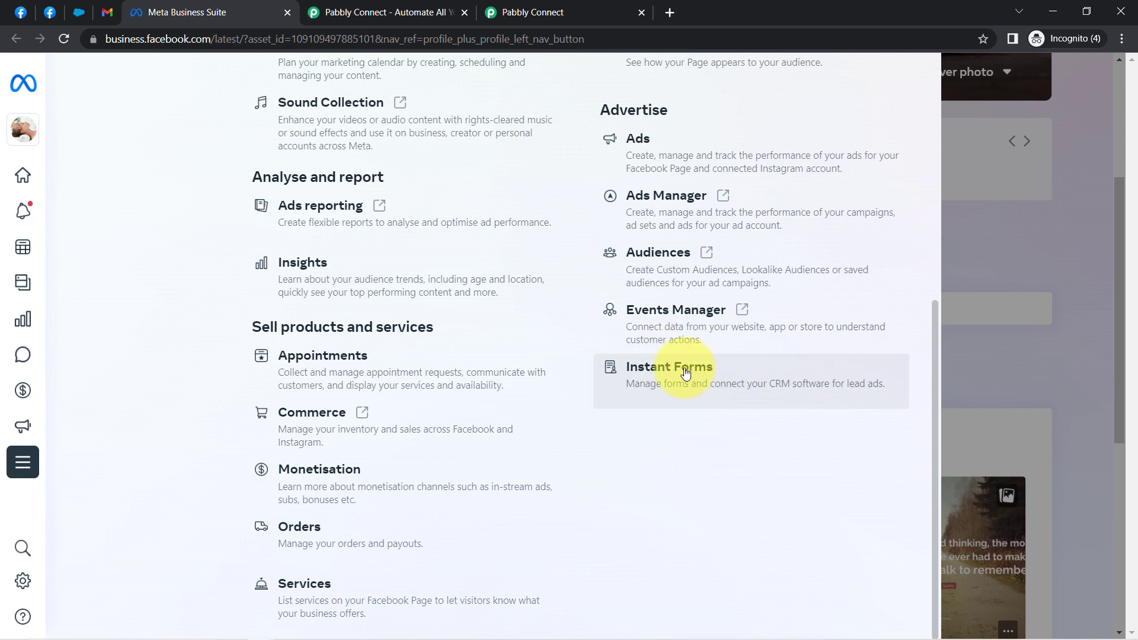
left_click(686, 372)
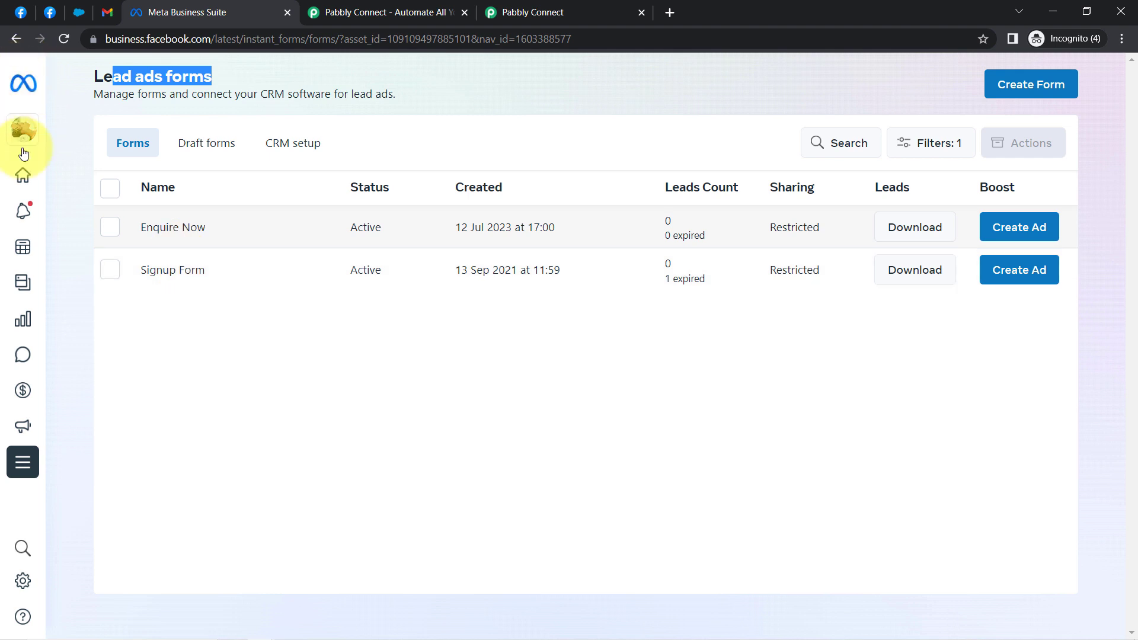
Step: Check which page the lead ads forms belong to and open the details of the Enquire Now form
mouse_move(29, 121)
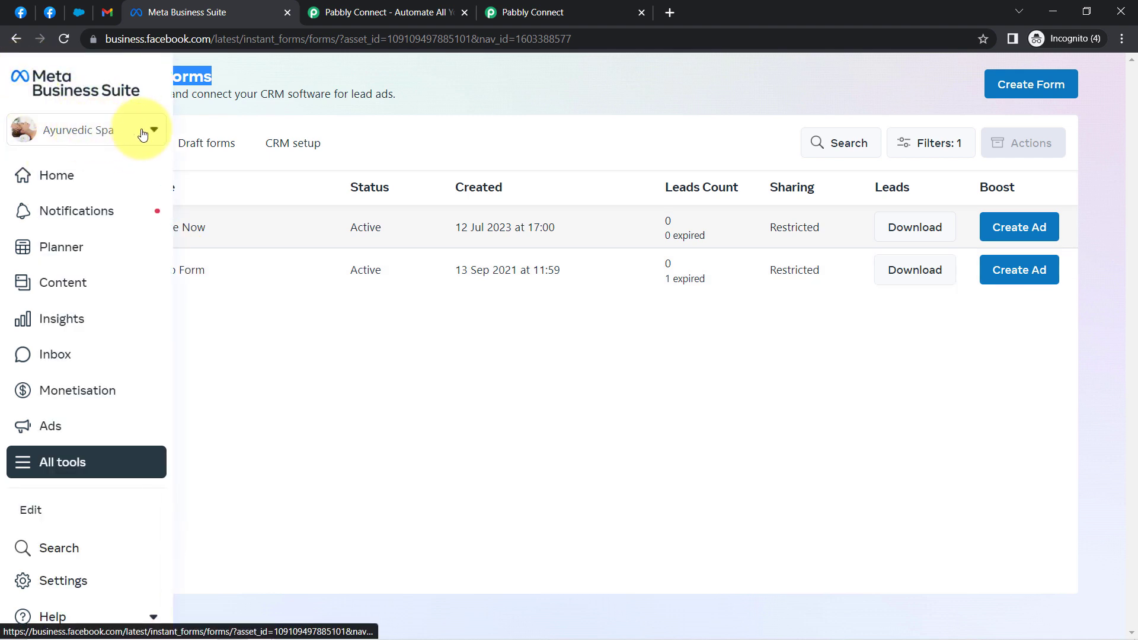
left_click(361, 390)
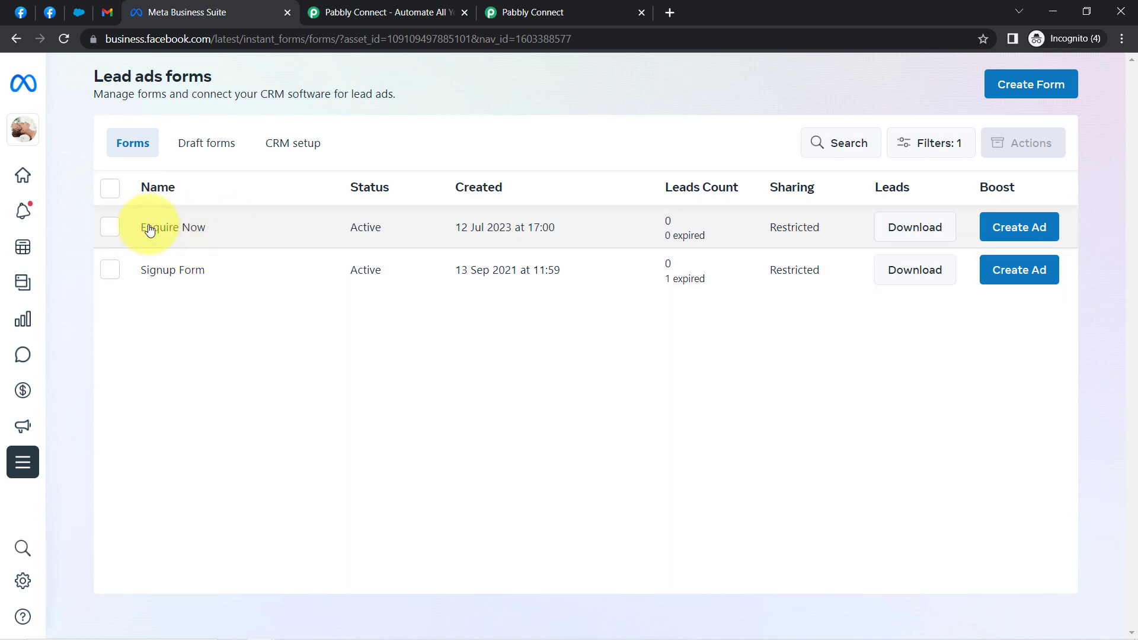
left_click(181, 235)
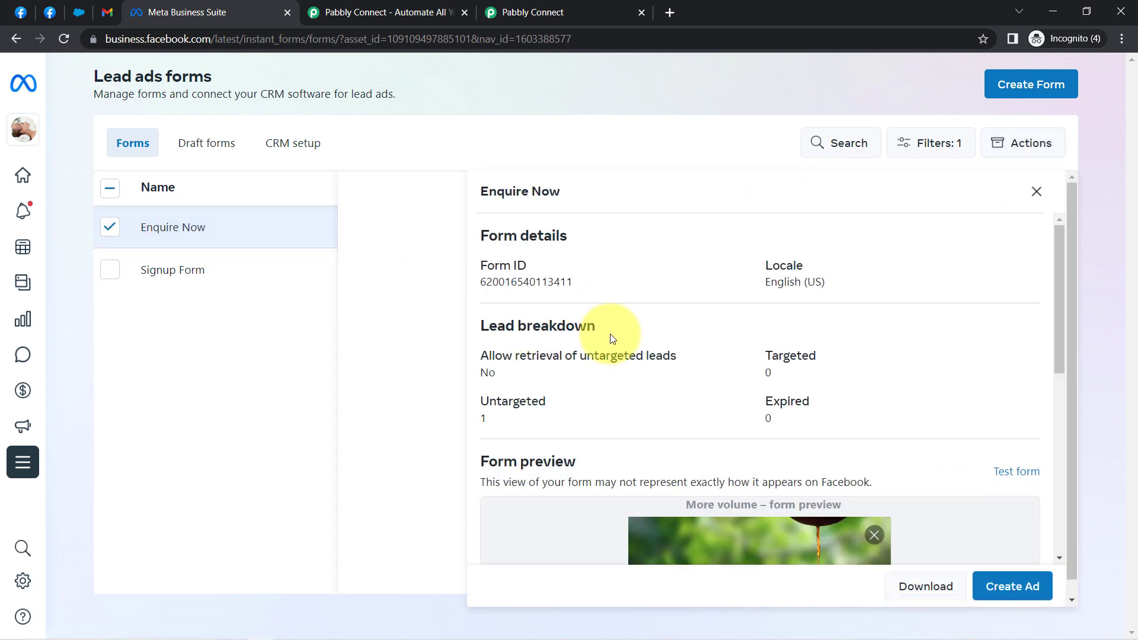
Step: Page through the preview of the Enquire Now form, from its custom questions to the privacy review and the message for leads
scroll(902, 373, "down", 8)
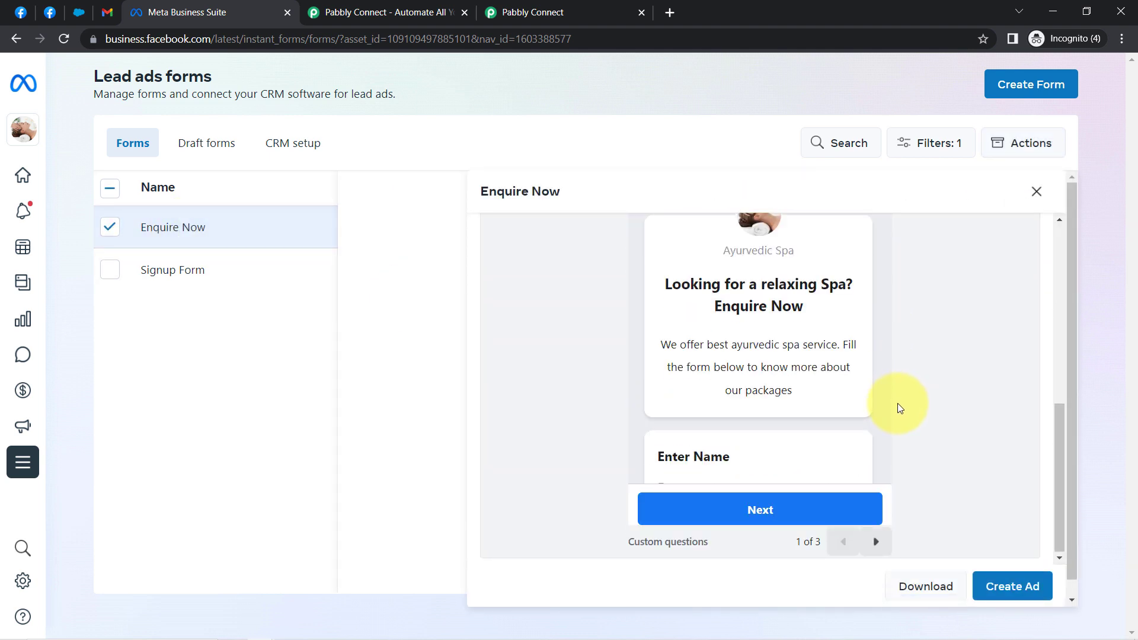
left_click(875, 541)
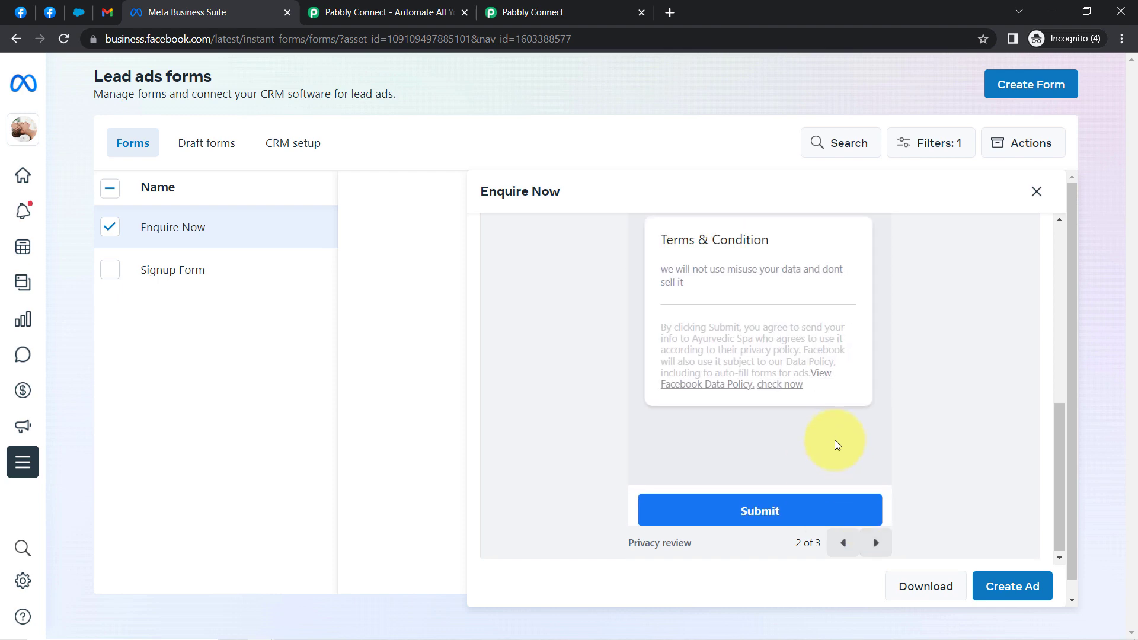
scroll(835, 441, "up", 5)
scroll(834, 439, "down", 5)
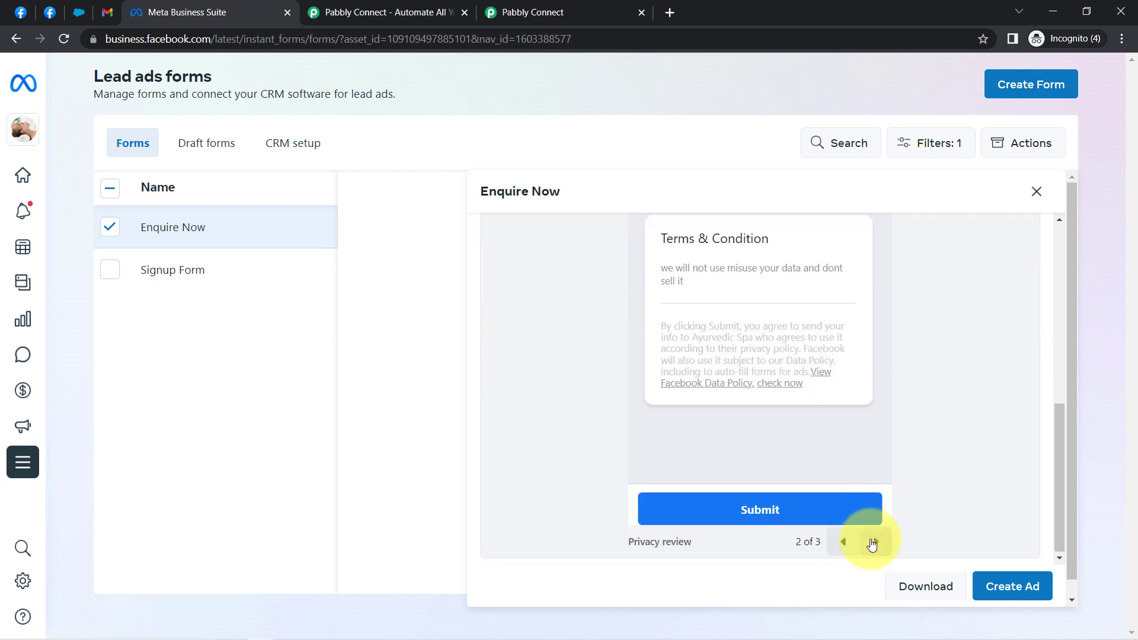
left_click(874, 540)
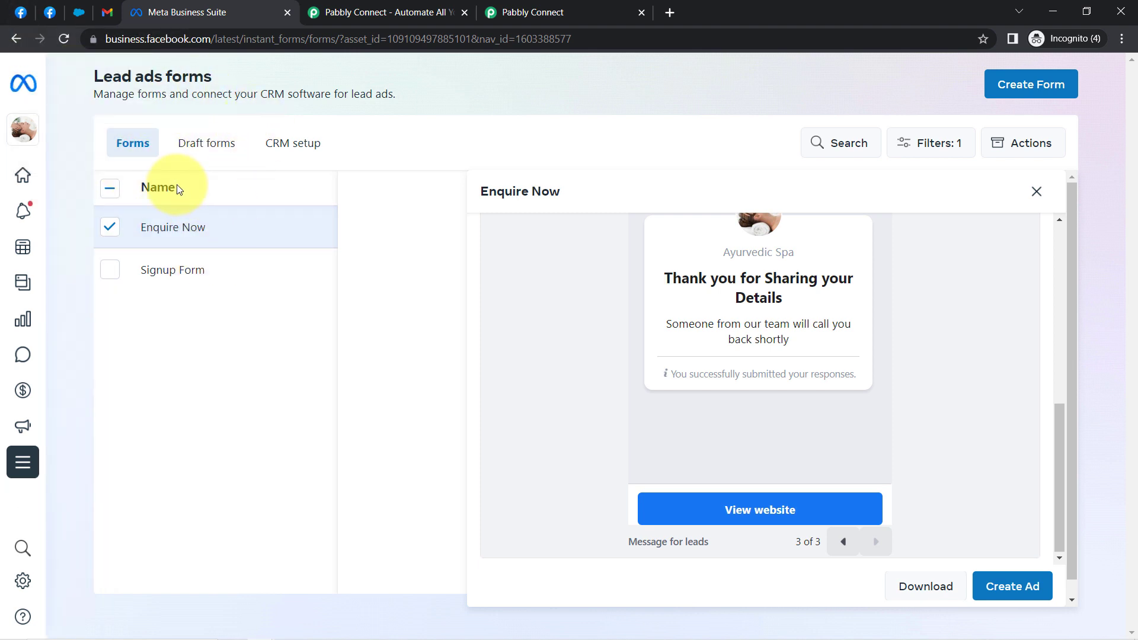
Step: Switch back to the Pabbly Connect workflow and connect the Facebook Lead Ads trigger through a new connection
left_click(531, 12)
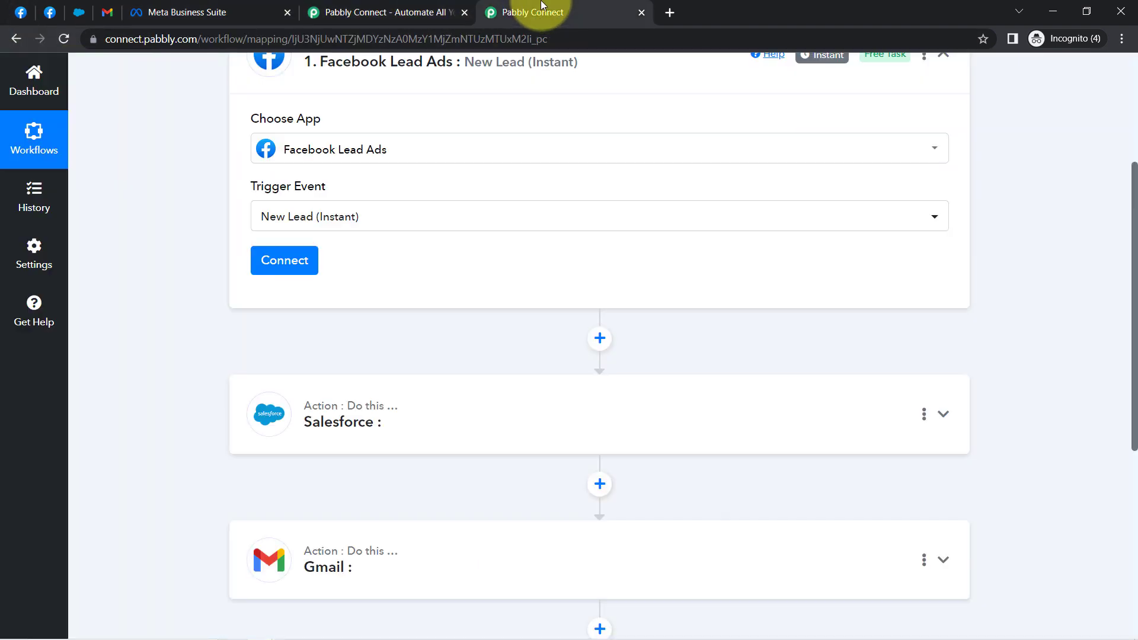
left_click(276, 265)
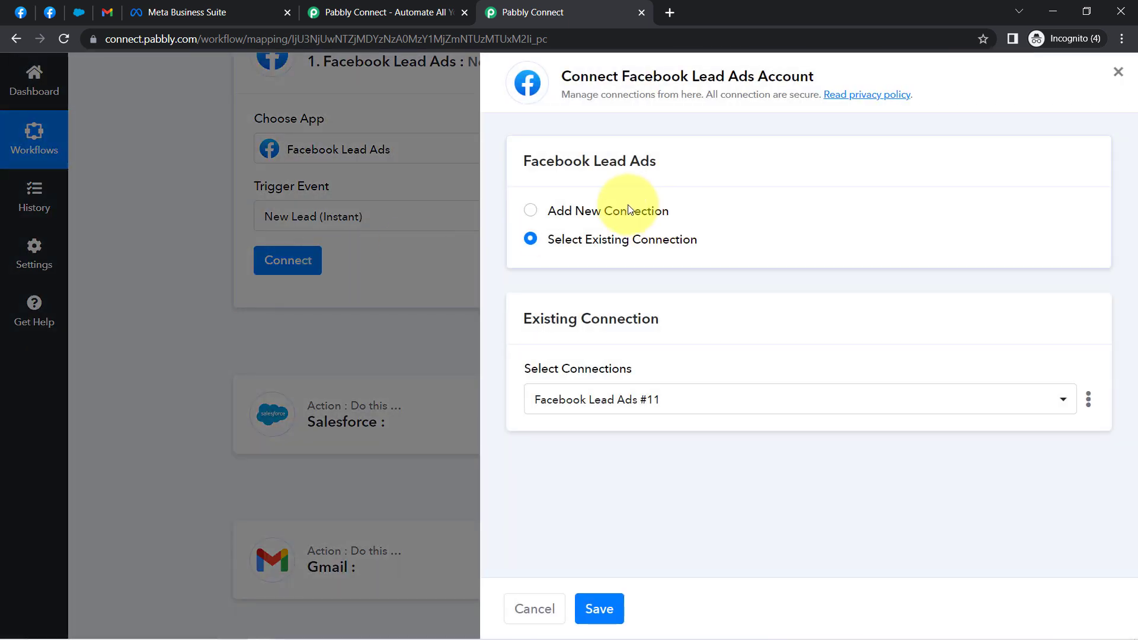
left_click(625, 211)
left_click(589, 381)
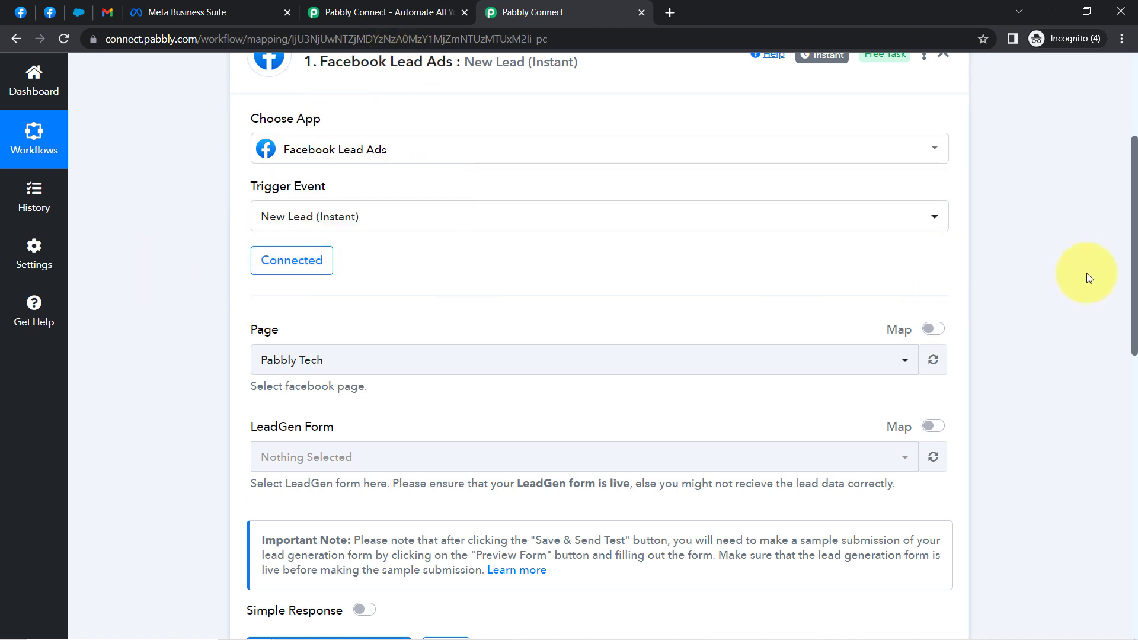
Step: Find "spa" among the trigger's Facebook pages and set the page to Ayurvedic Spa
scroll(1136, 248, "down", 2)
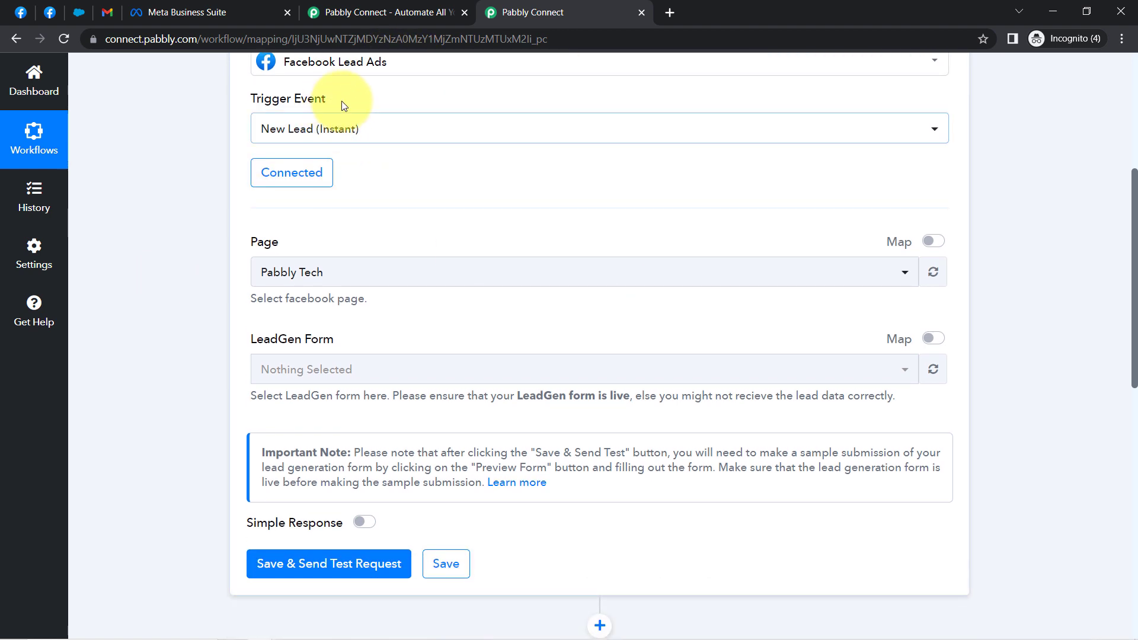
left_click(278, 275)
left_click(278, 275)
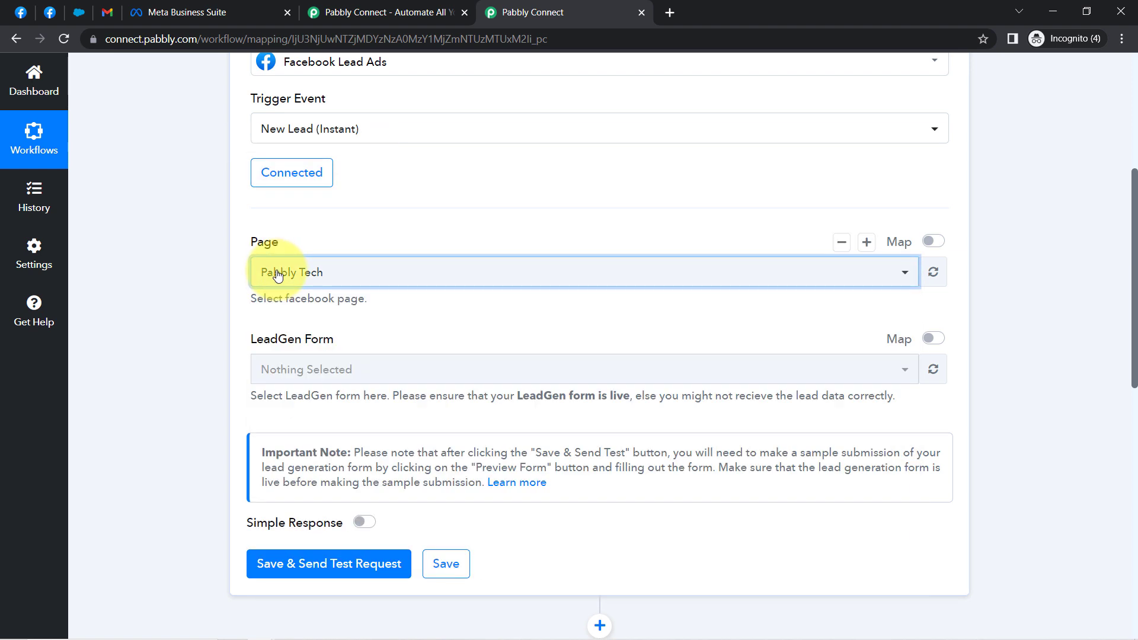
left_click(277, 275)
left_click(278, 275)
left_click(277, 275)
type("spa")
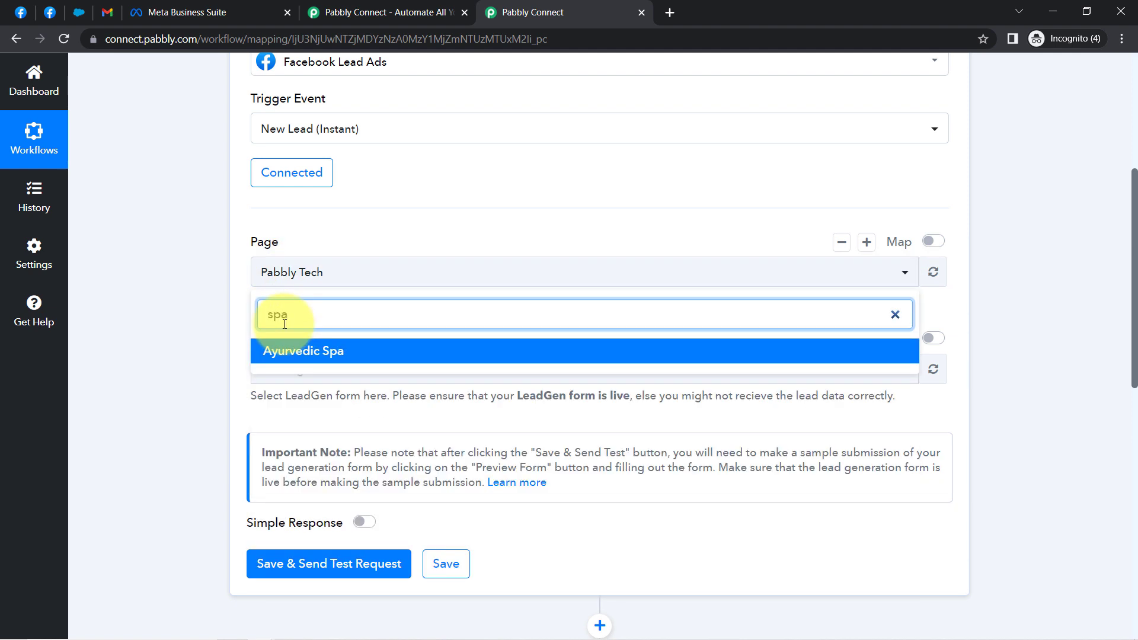
left_click(300, 353)
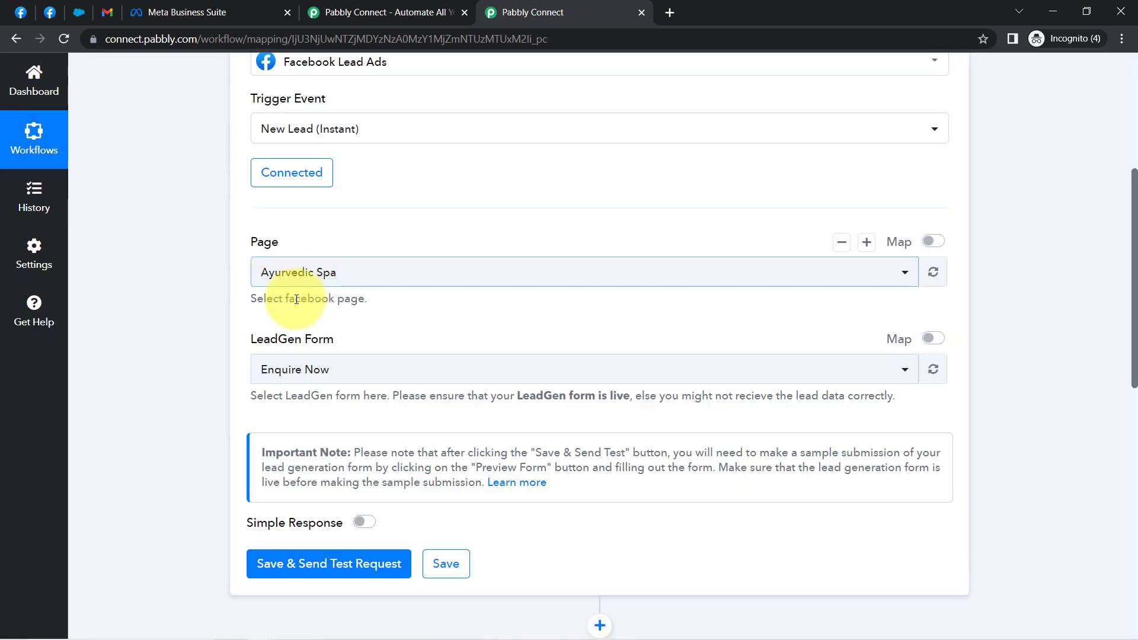
Step: Check the form name in Meta Business Suite and choose Enquire Now as the trigger's LeadGen form
scroll(284, 296, "down", 3)
left_click(272, 223)
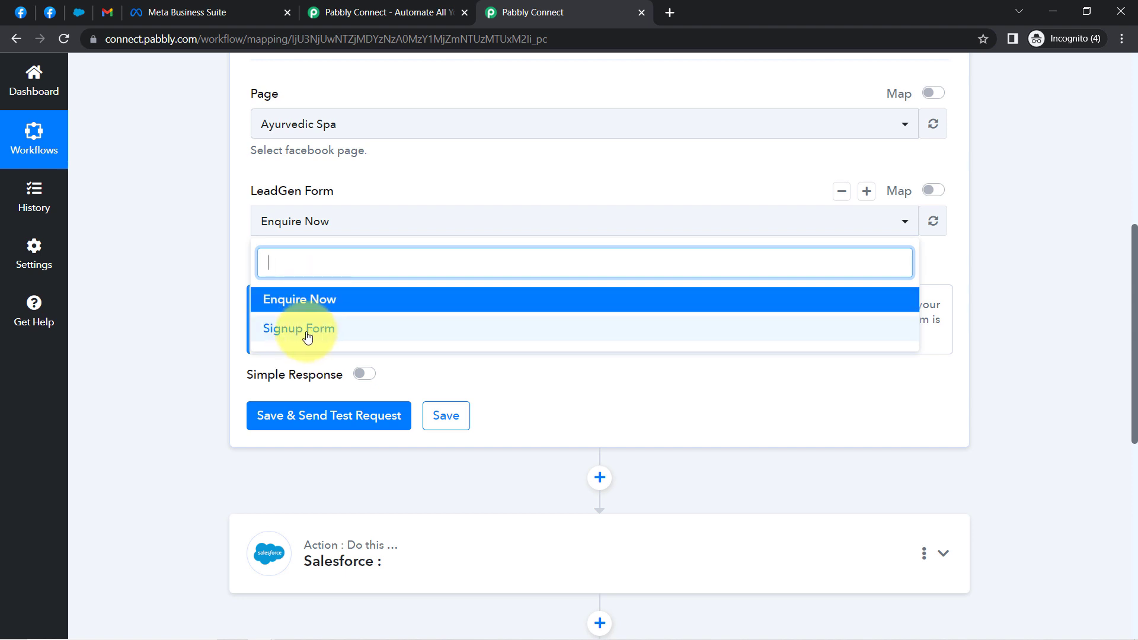
left_click(232, 16)
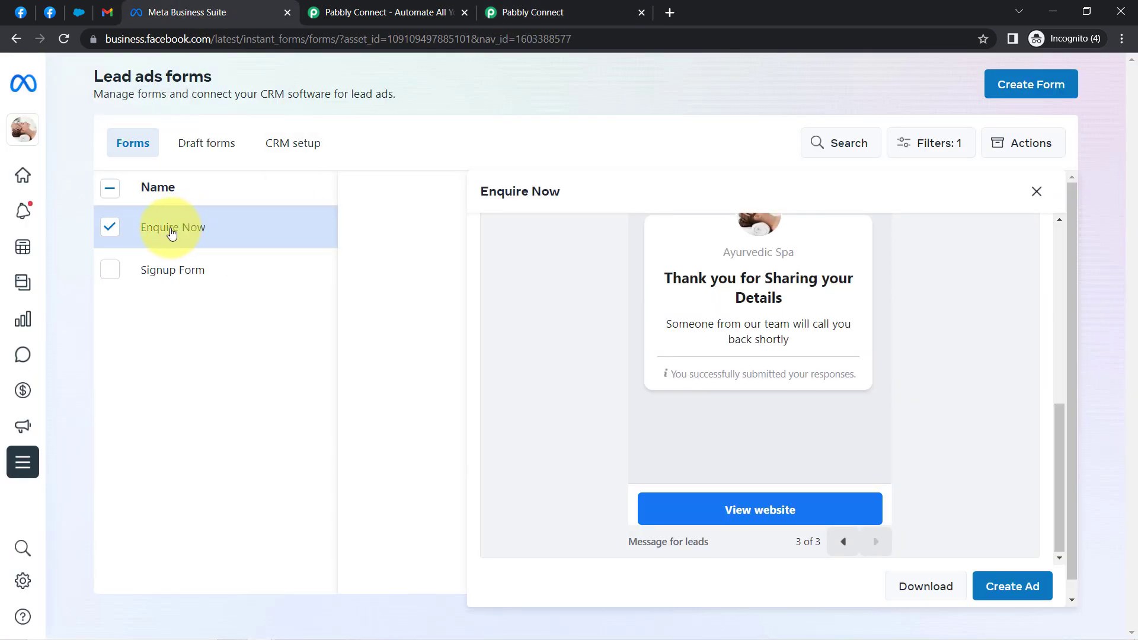
left_click(568, 12)
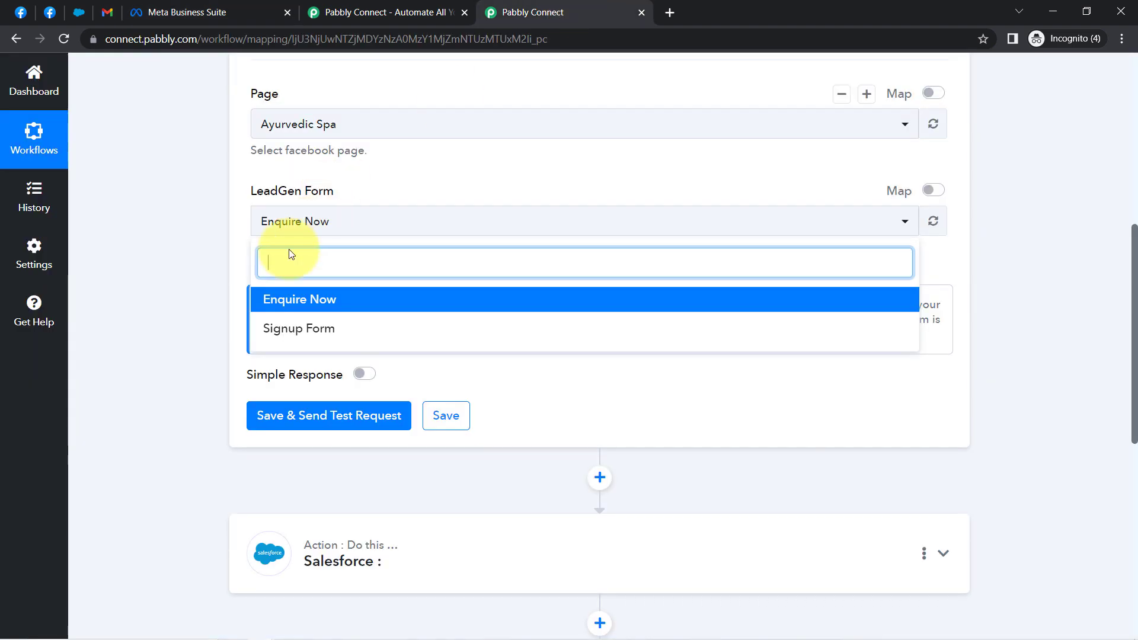
left_click(303, 294)
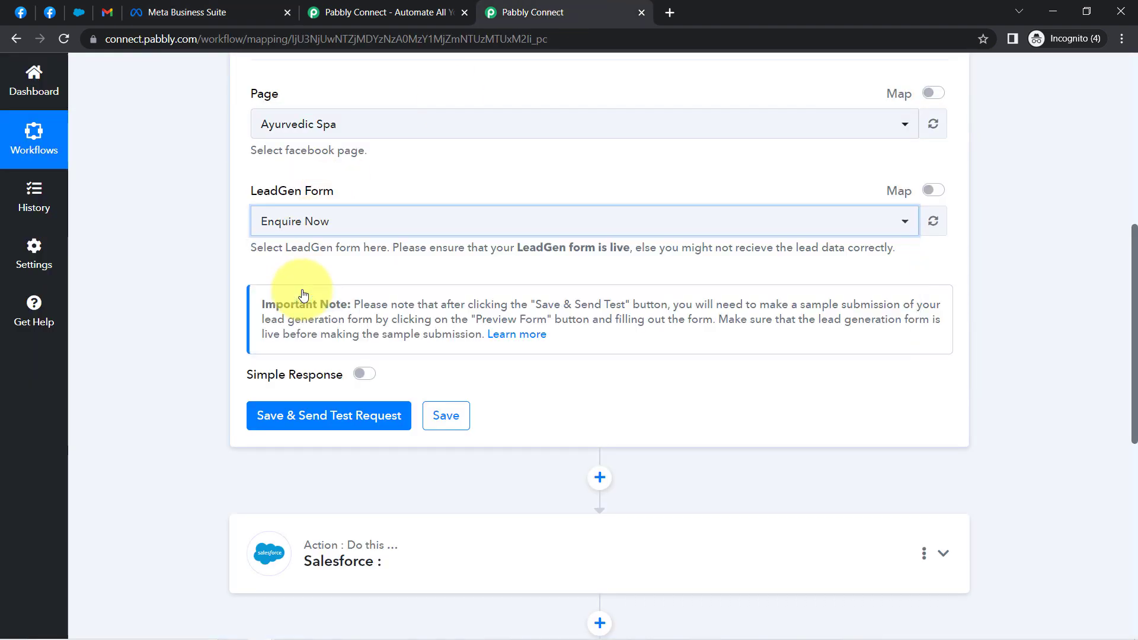
Step: Save the trigger with a test request and read the note on making a test submission
left_click(338, 428)
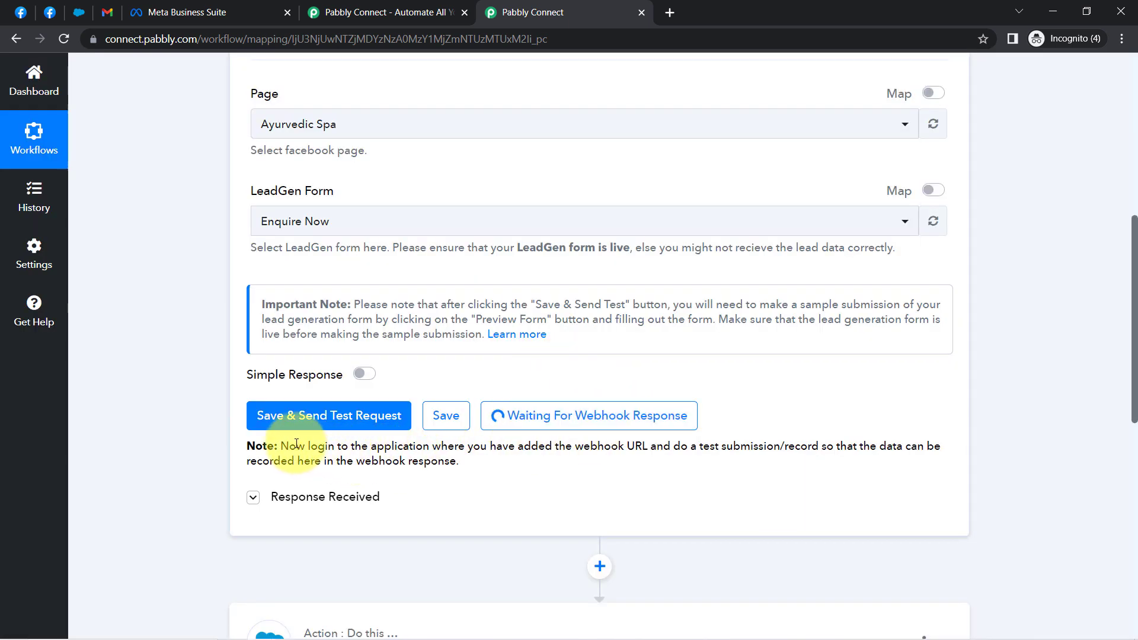
left_click_drag(310, 444, 784, 446)
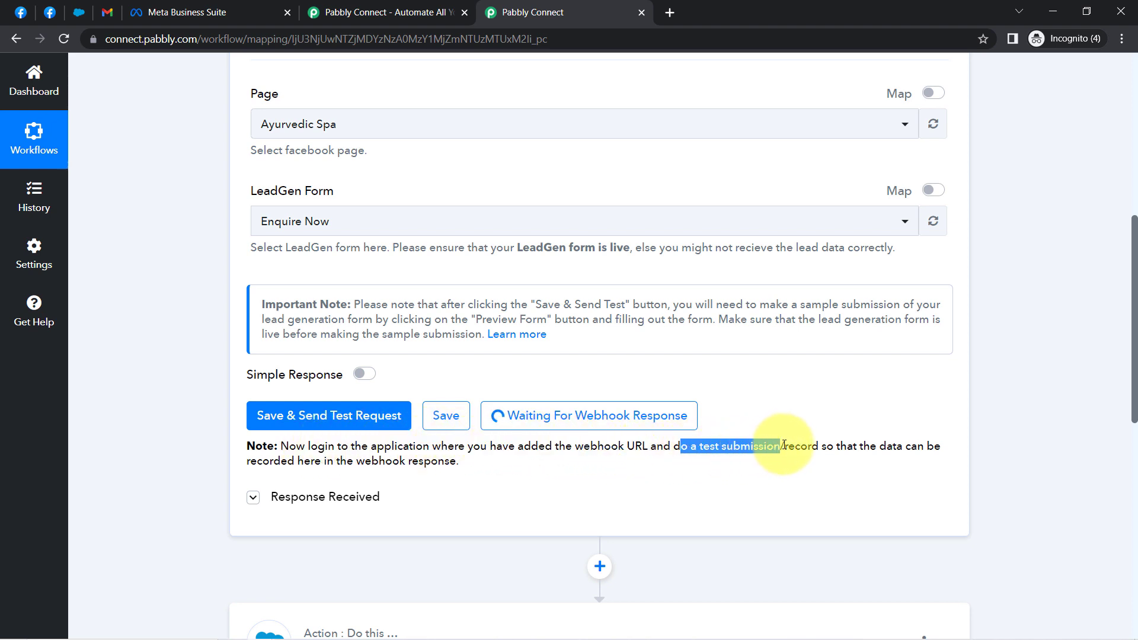
left_click_drag(877, 445, 436, 463)
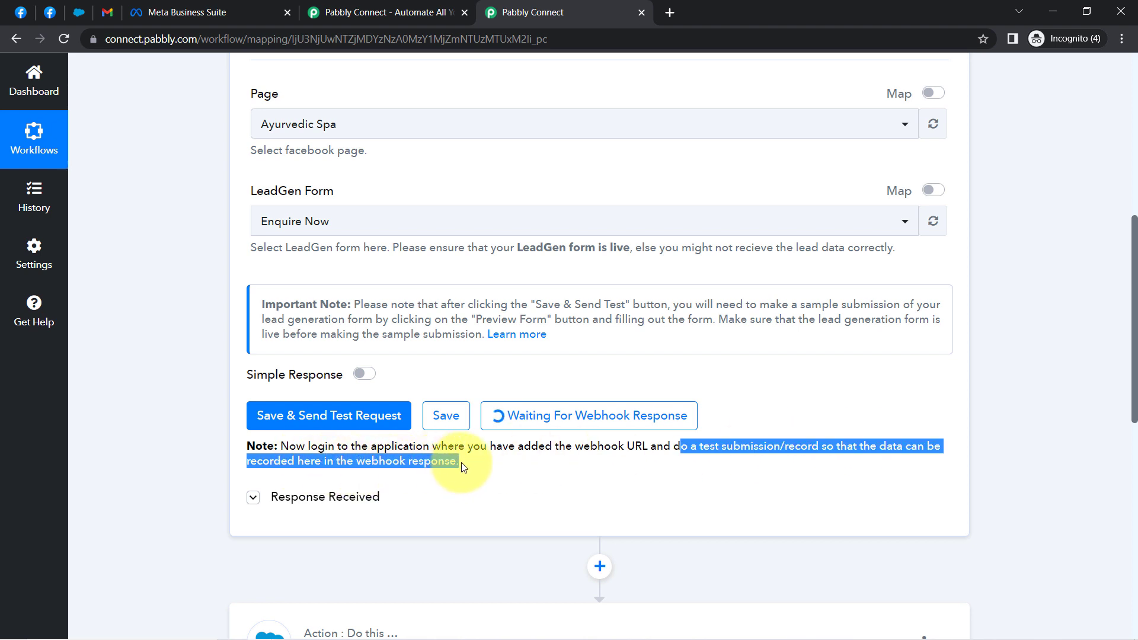
left_click_drag(462, 463, 796, 447)
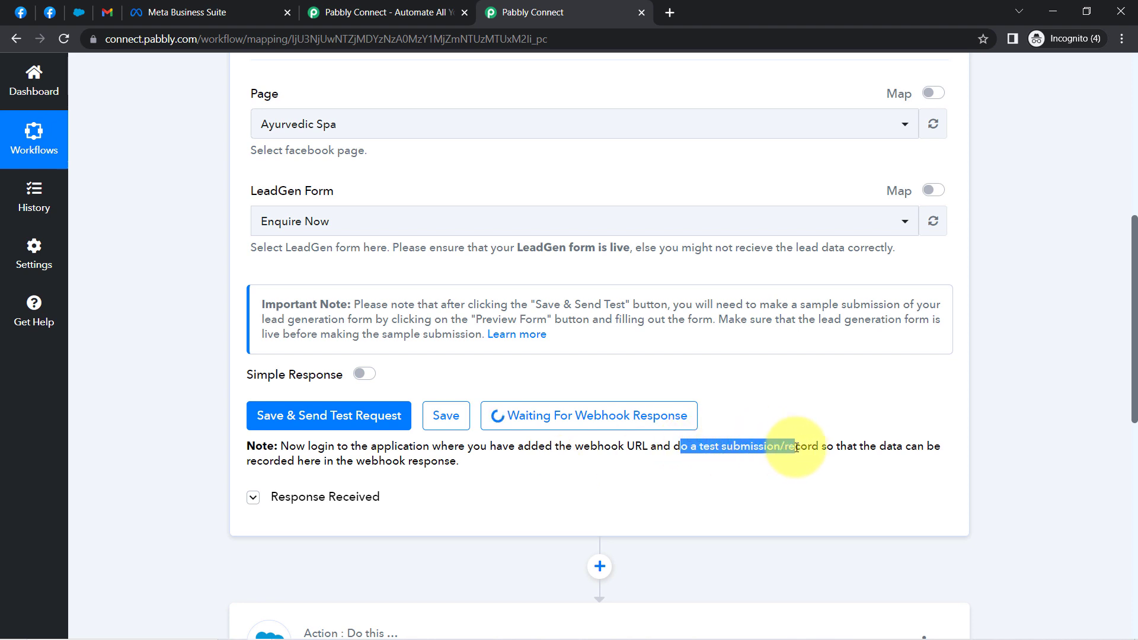
Step: Review the trigger settings and open the help article linked in the Important Note in a new tab
scroll(365, 313, "up", 3)
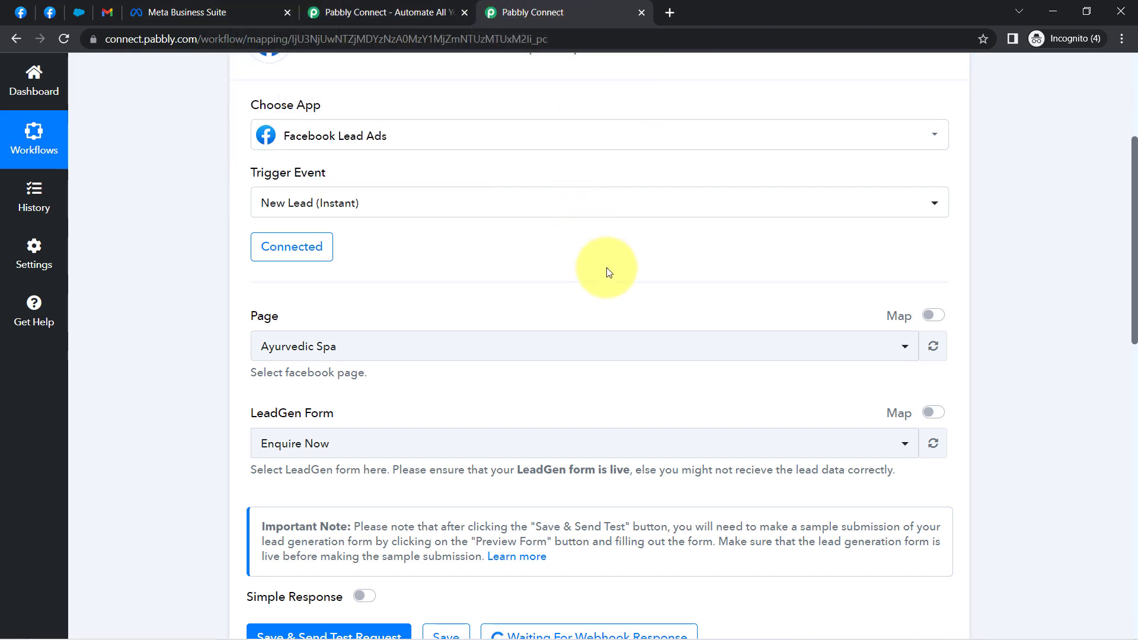
scroll(606, 270, "down", 4)
scroll(607, 272, "down", 3)
scroll(534, 214, "up", 2)
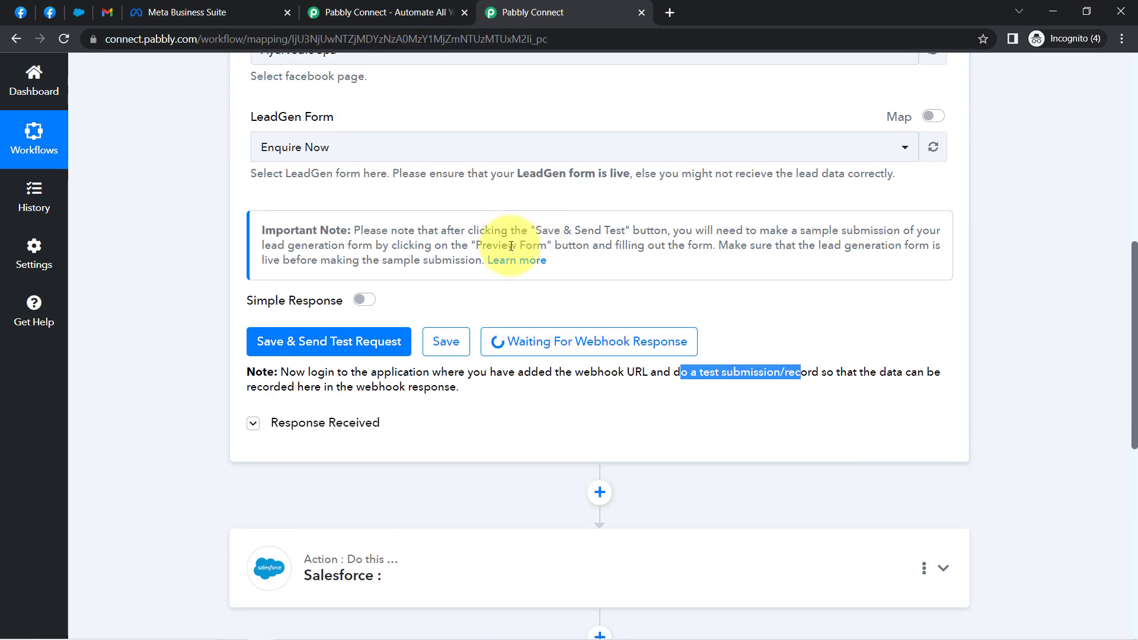
right_click(517, 265)
left_click(546, 268)
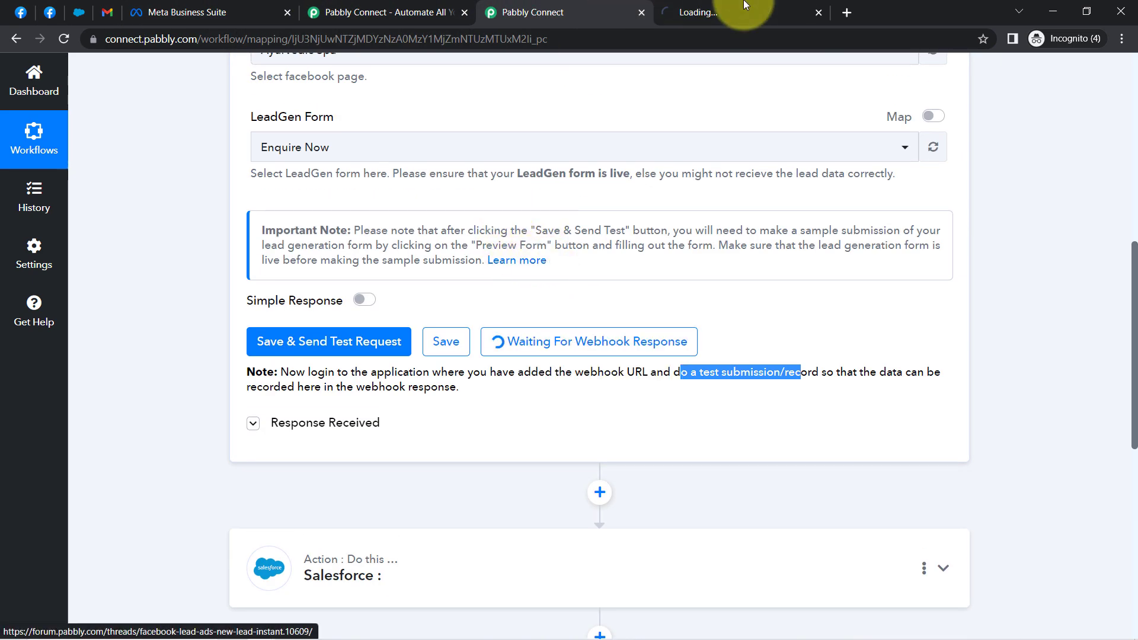
left_click(735, 6)
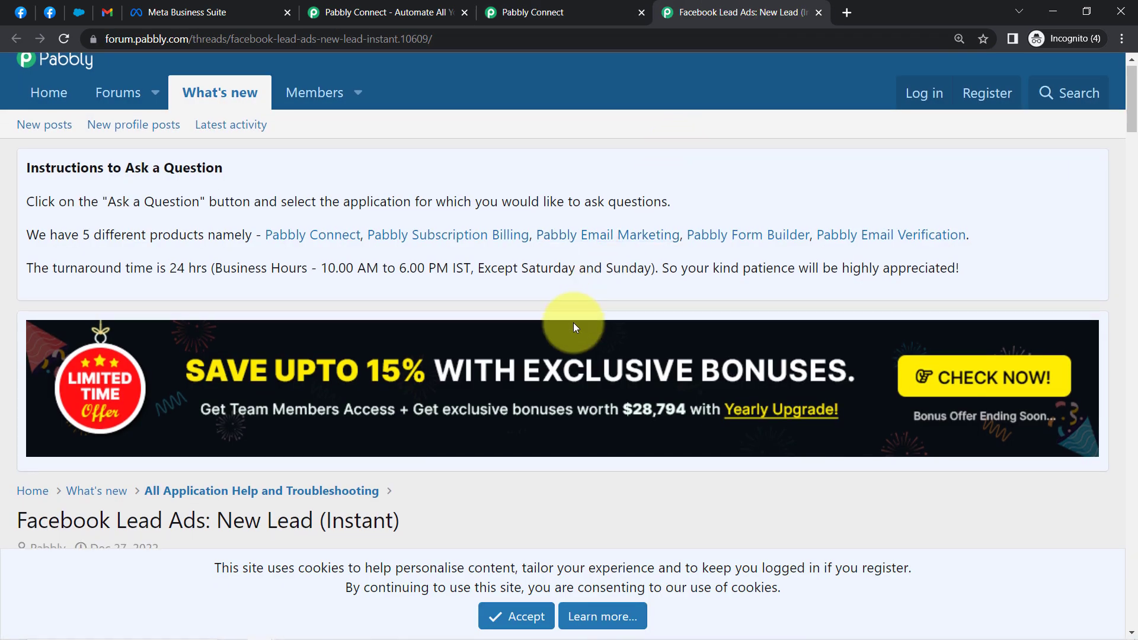
Step: Read the forum instructions on sample submissions and open the linked Facebook Lead Ads testing tool
scroll(574, 323, "down", 4)
scroll(480, 380, "down", 3)
scroll(433, 419, "down", 18)
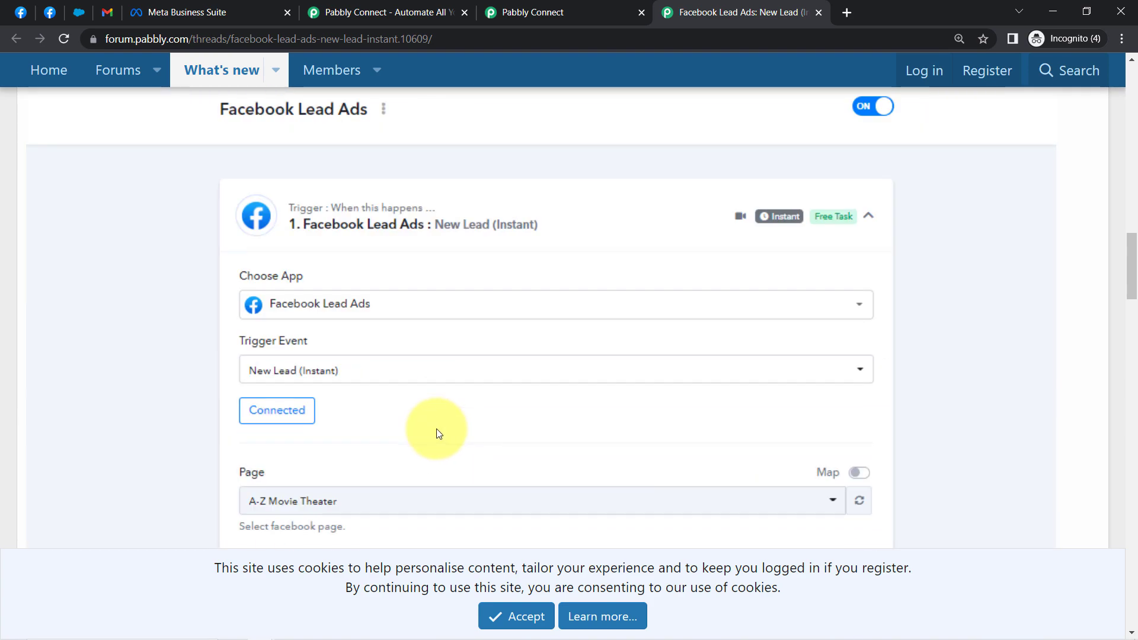
scroll(470, 483, "up", 14)
scroll(479, 411, "up", 15)
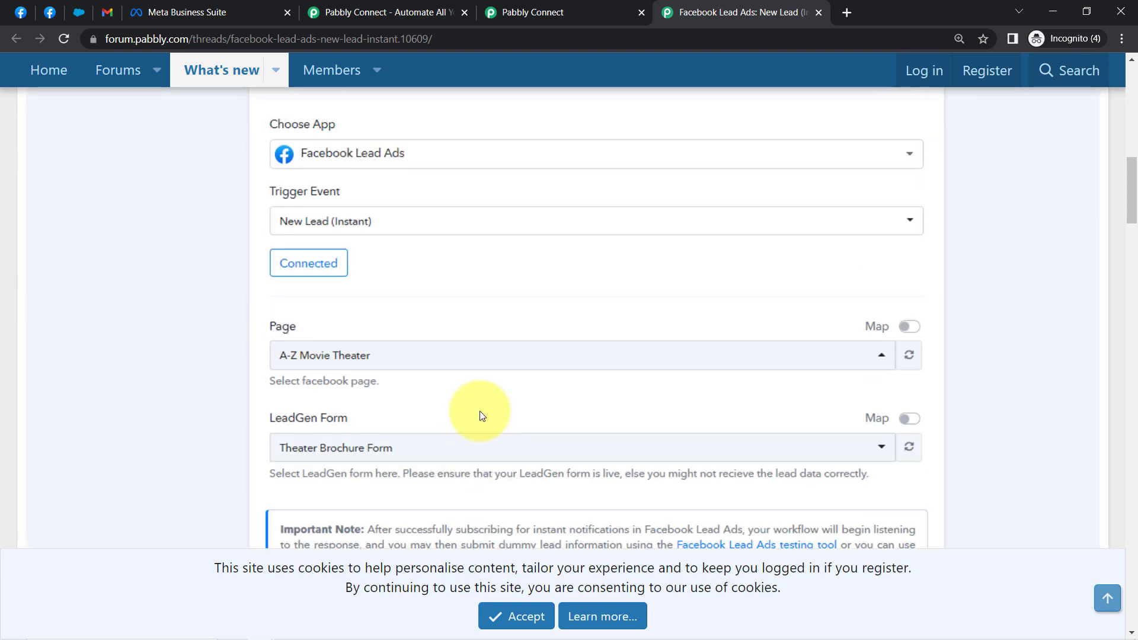
scroll(330, 350, "down", 8)
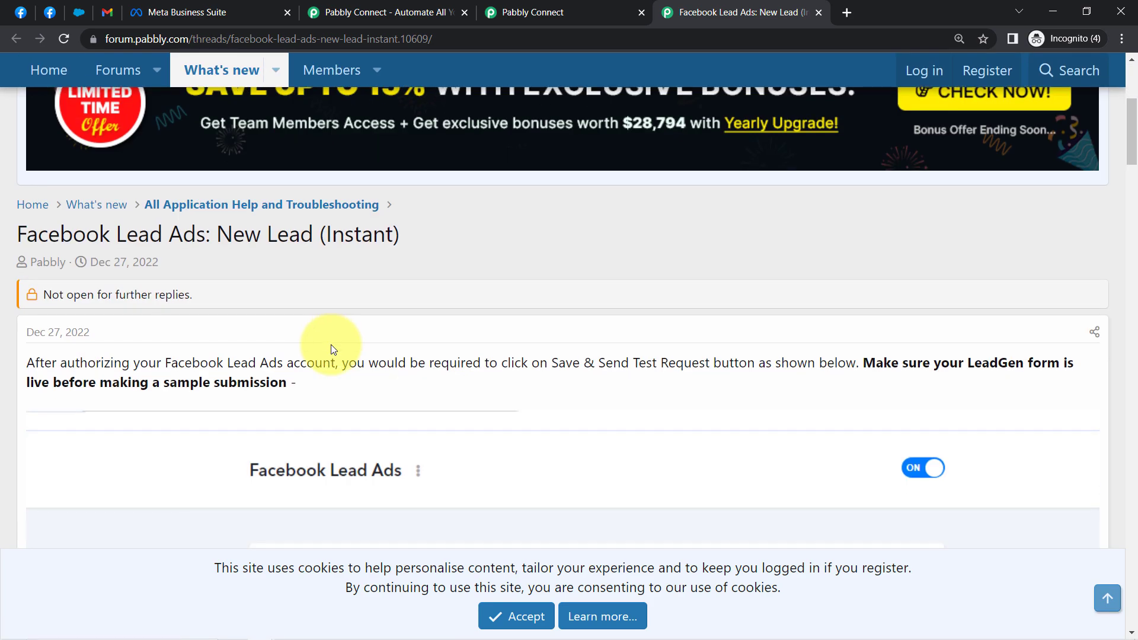
scroll(505, 344, "down", 9)
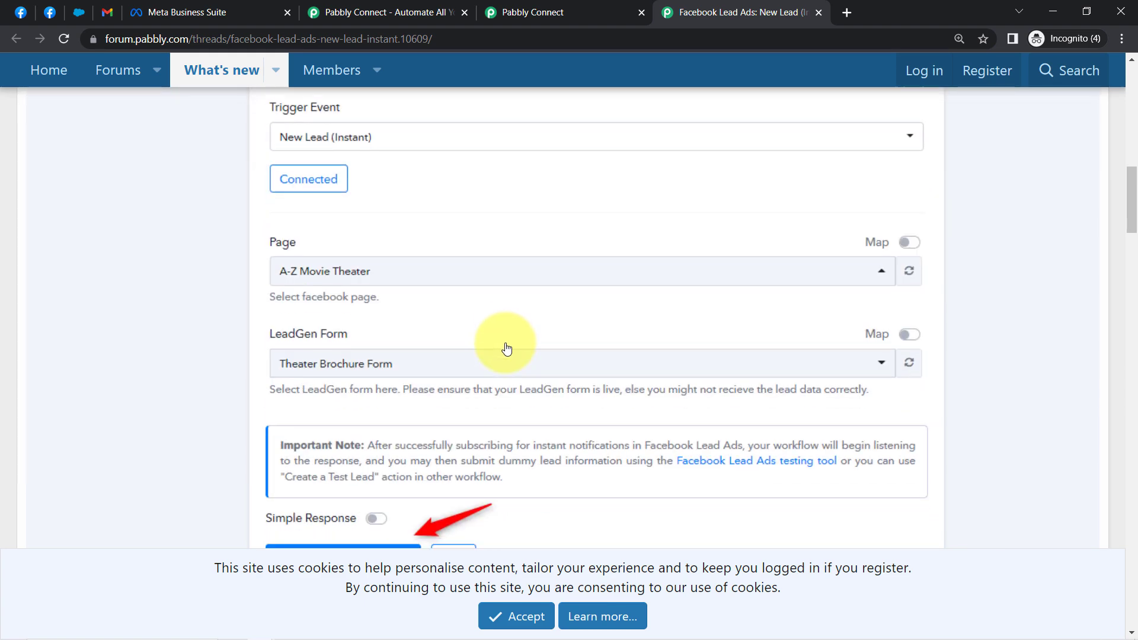
scroll(505, 344, "down", 10)
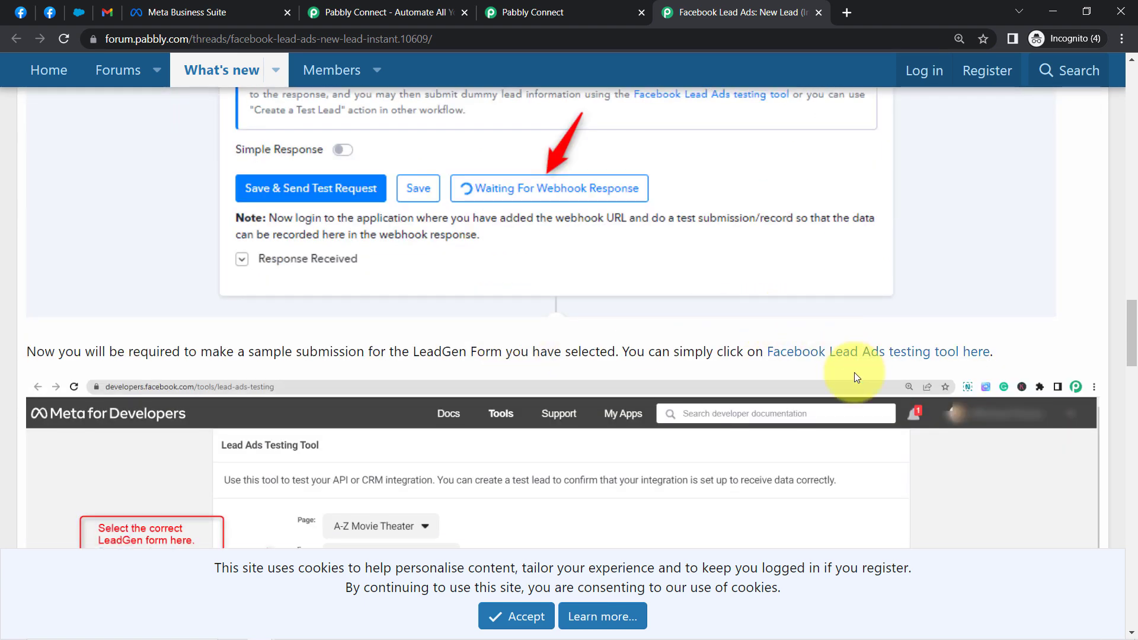
left_click(853, 353)
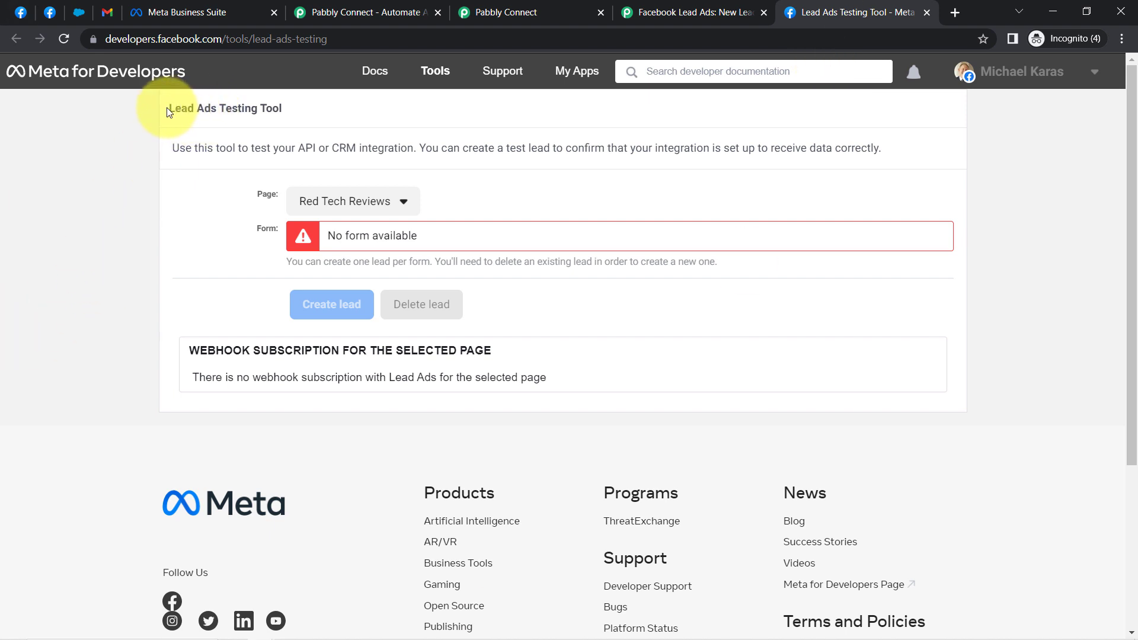
Step: Find "spa" in the Lead Ads Testing Tool's page list and select the Ayurvedic Spa page
left_click_drag(166, 108, 287, 104)
left_click(102, 266)
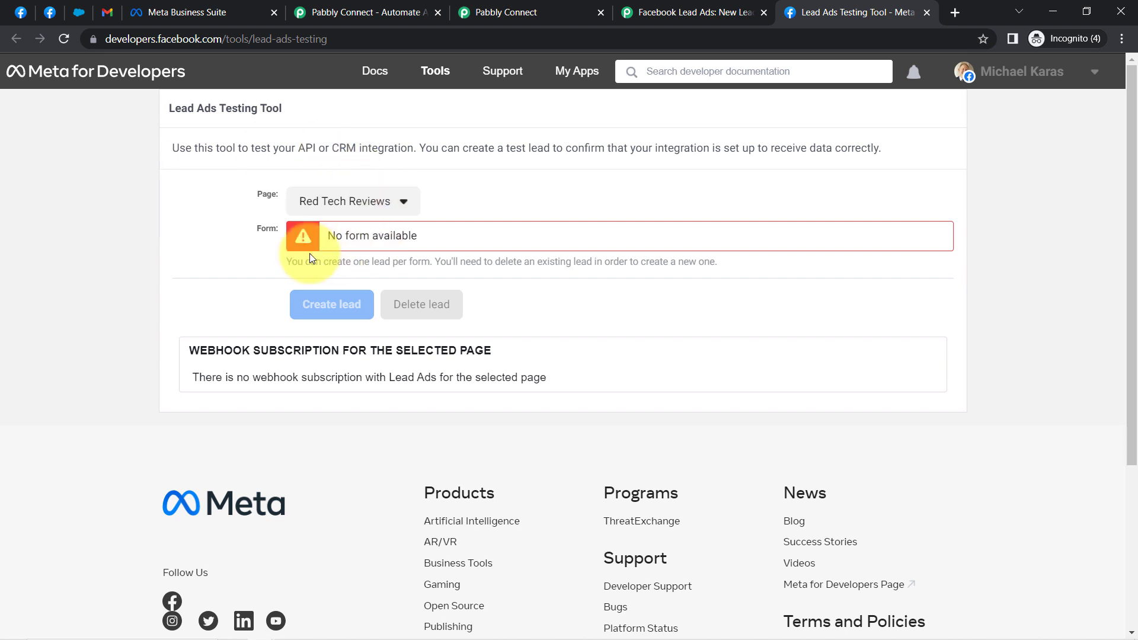
left_click(363, 203)
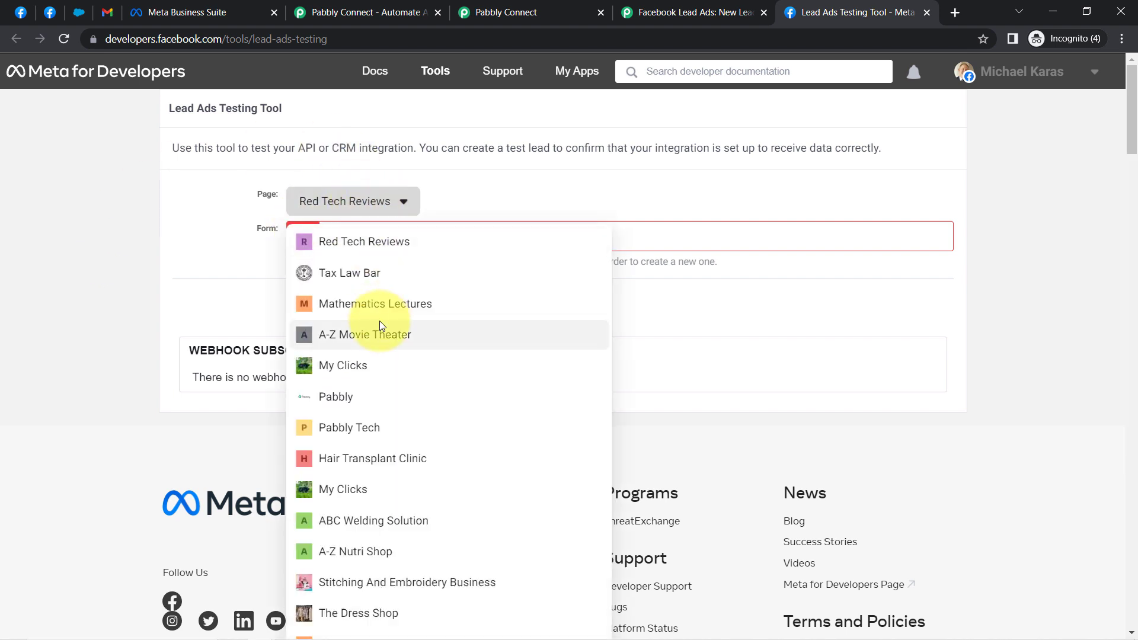
key("ctrl+f")
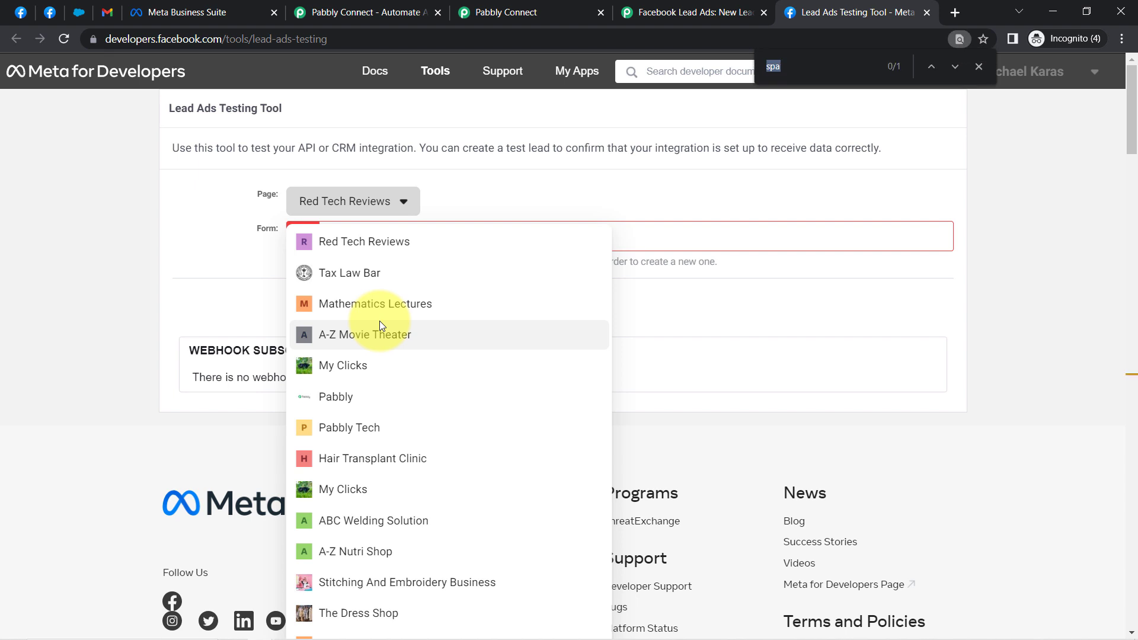
key("Return")
left_click(367, 348)
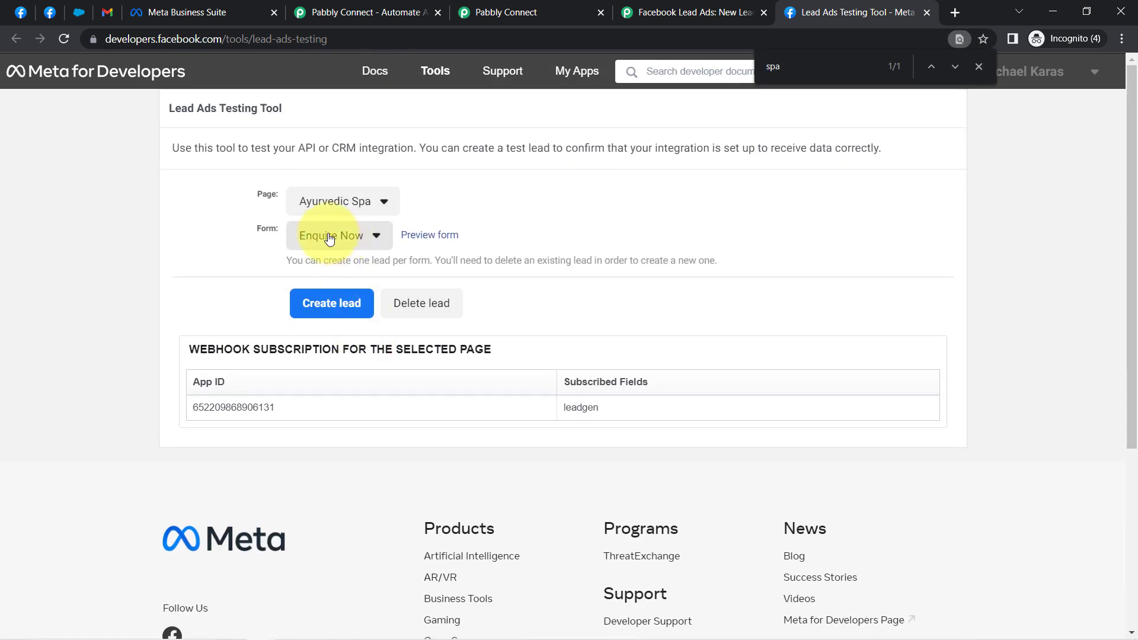
Step: Select the Enquire Now form in the testing tool and try to delete any existing test lead
left_click(290, 242)
left_click(303, 263)
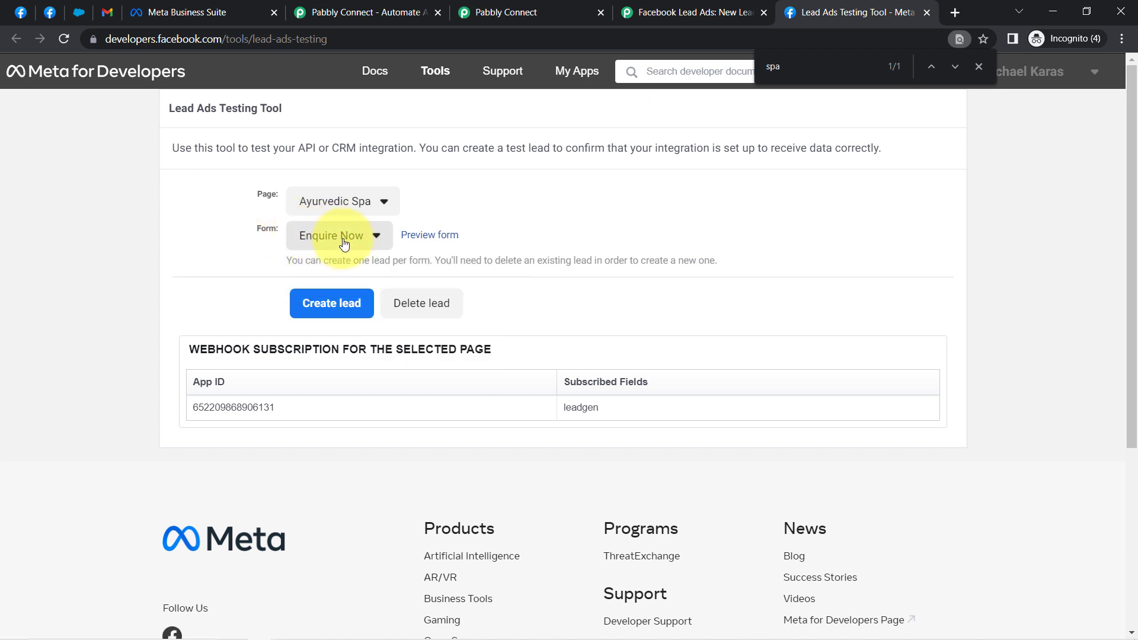
left_click(420, 311)
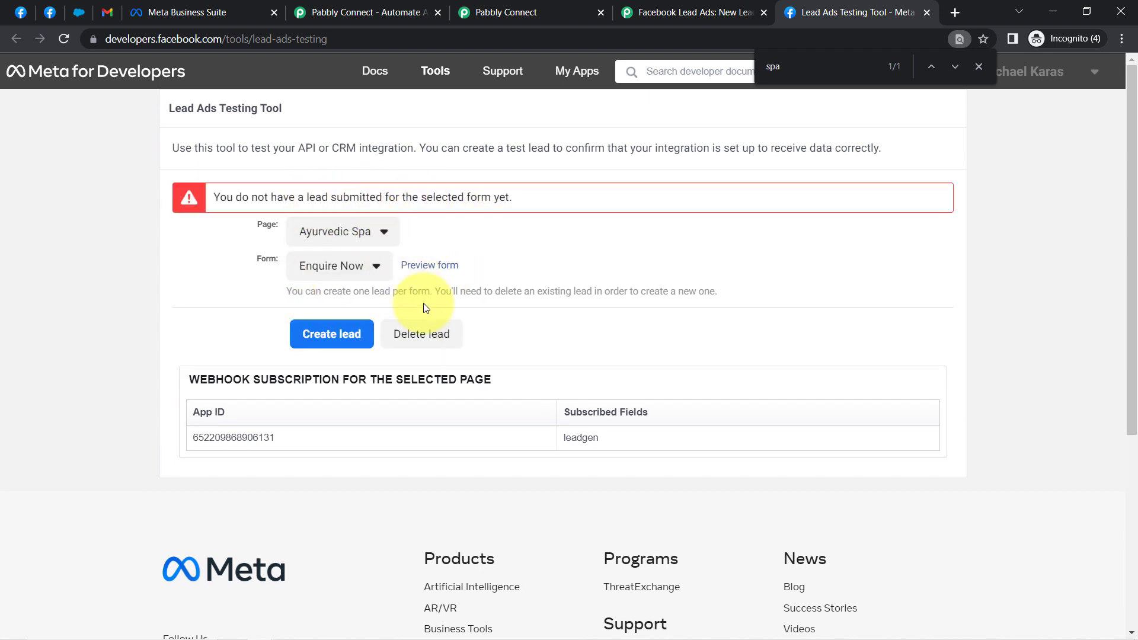
Step: Open the Enquire Now form preview, close the forum article and check the trigger's webhook response status in the Pabbly Connect workflow
left_click(426, 330)
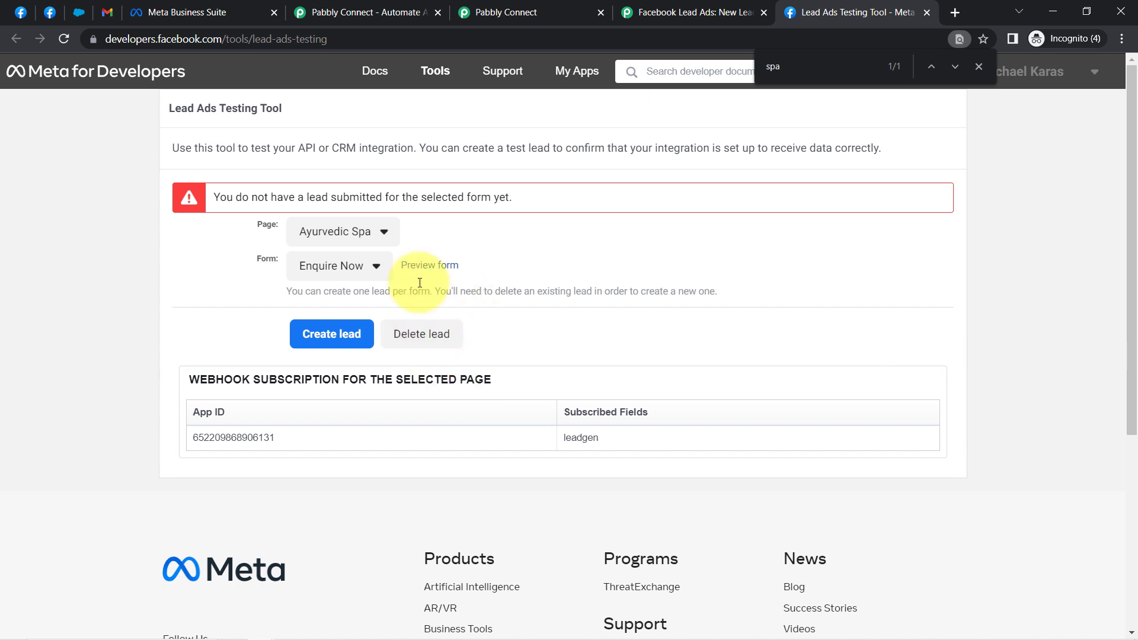
left_click(428, 266)
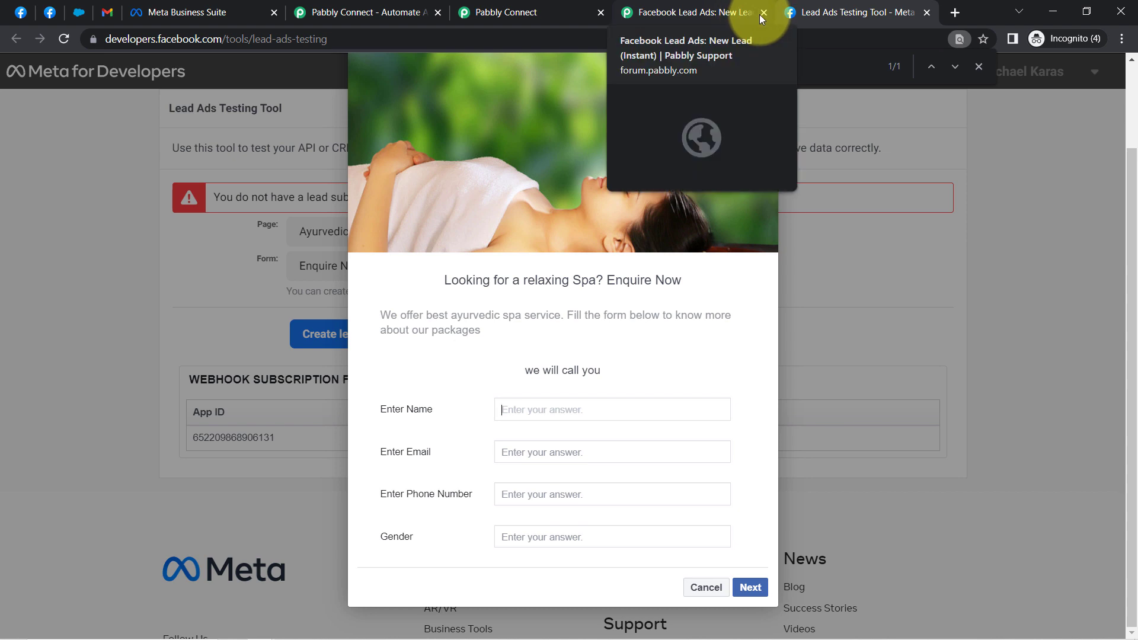
middle_click(702, 16)
left_click(522, 9)
scroll(356, 308, "down", 1)
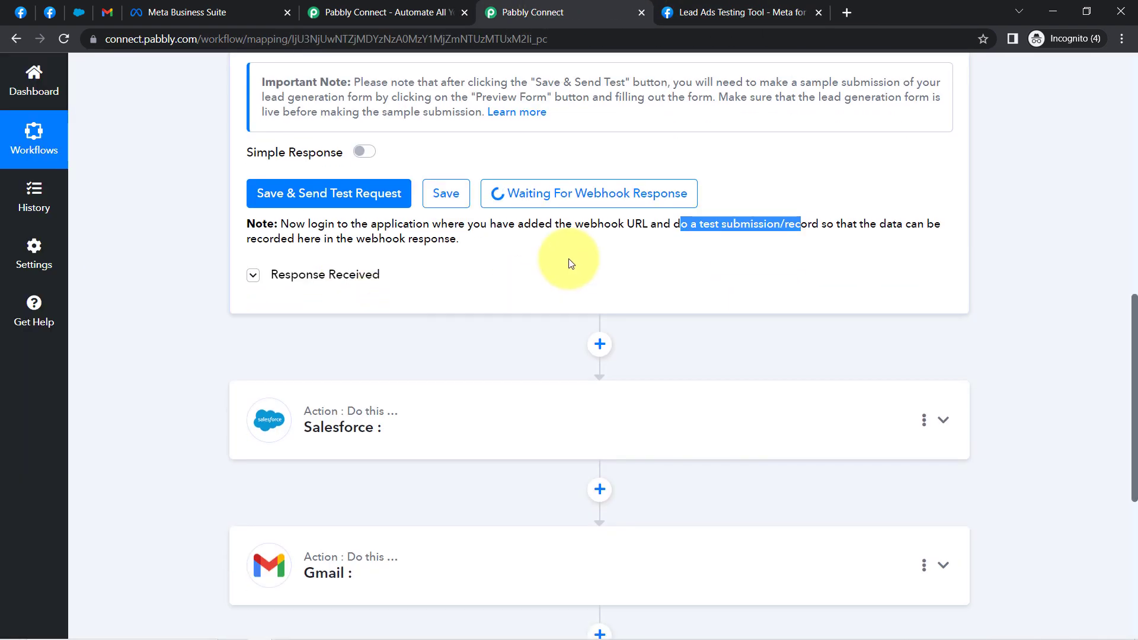
left_click(738, 12)
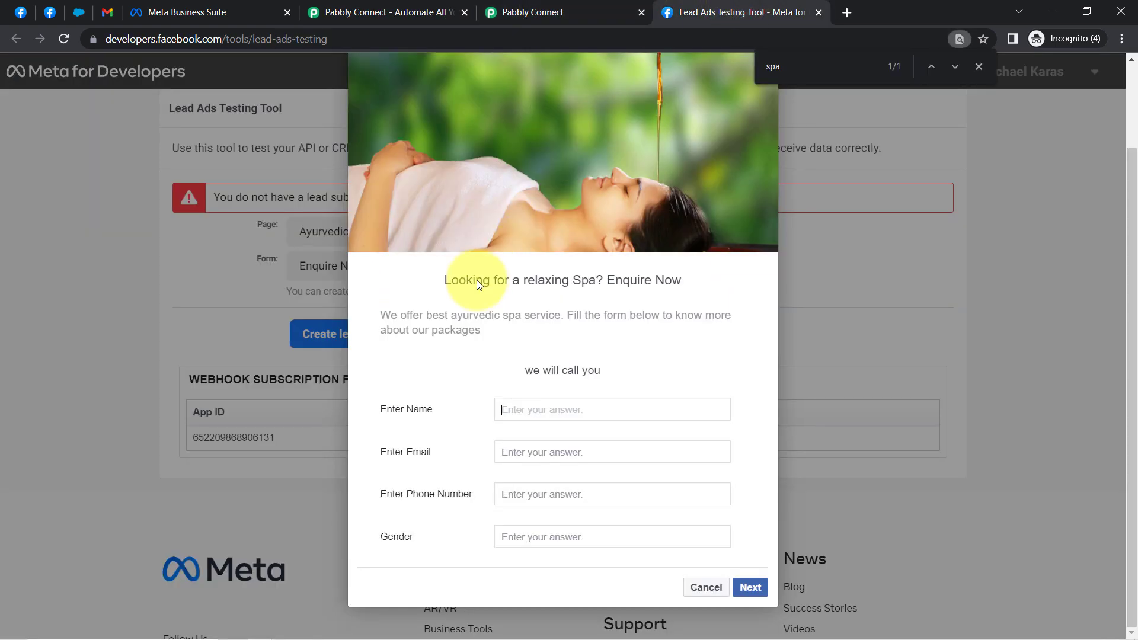
Step: Fill in the lead's name, email and phone number in the Enquire Now form preview
left_click(548, 409)
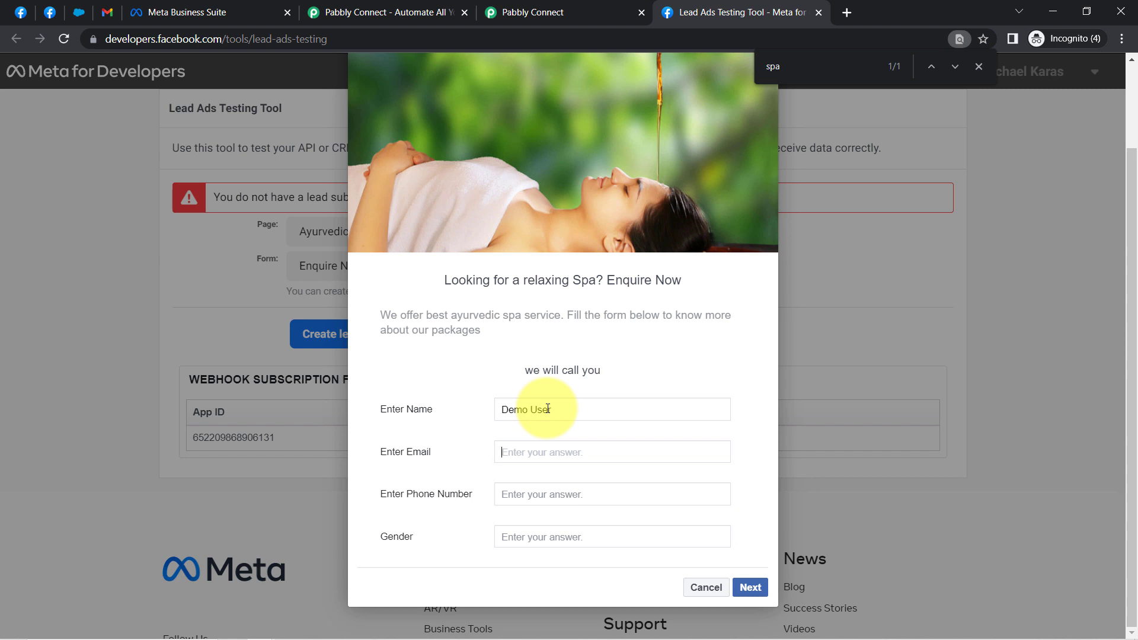
type("a")
type("d")
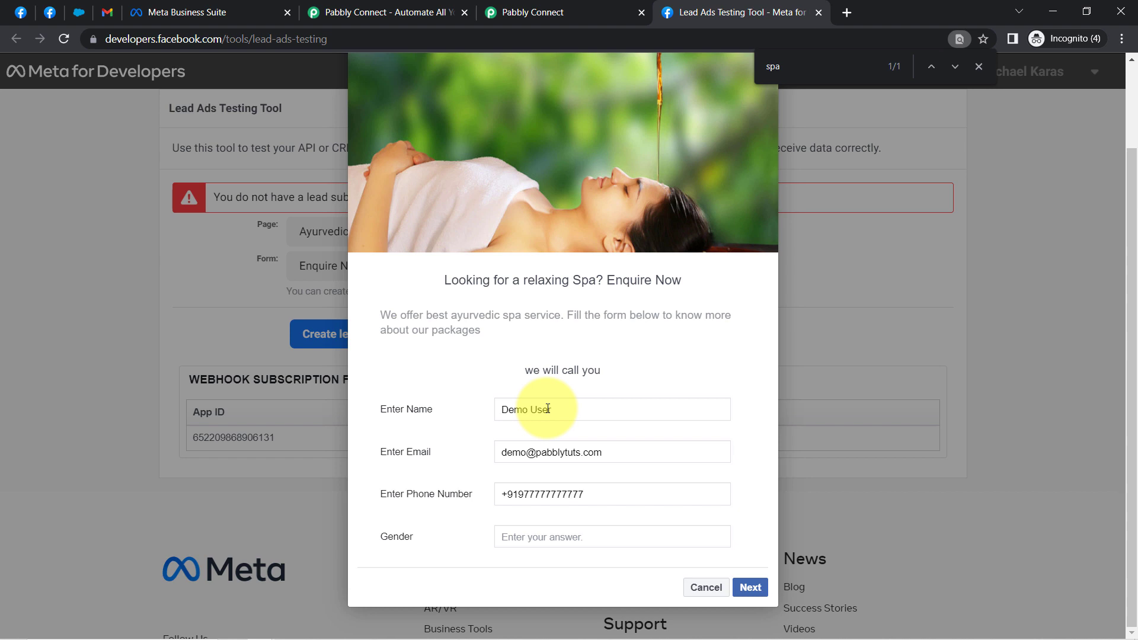
Step: Correct the phone number in the form preview by removing the surplus trailing digits
triple_click(597, 494)
key("BackSpace")
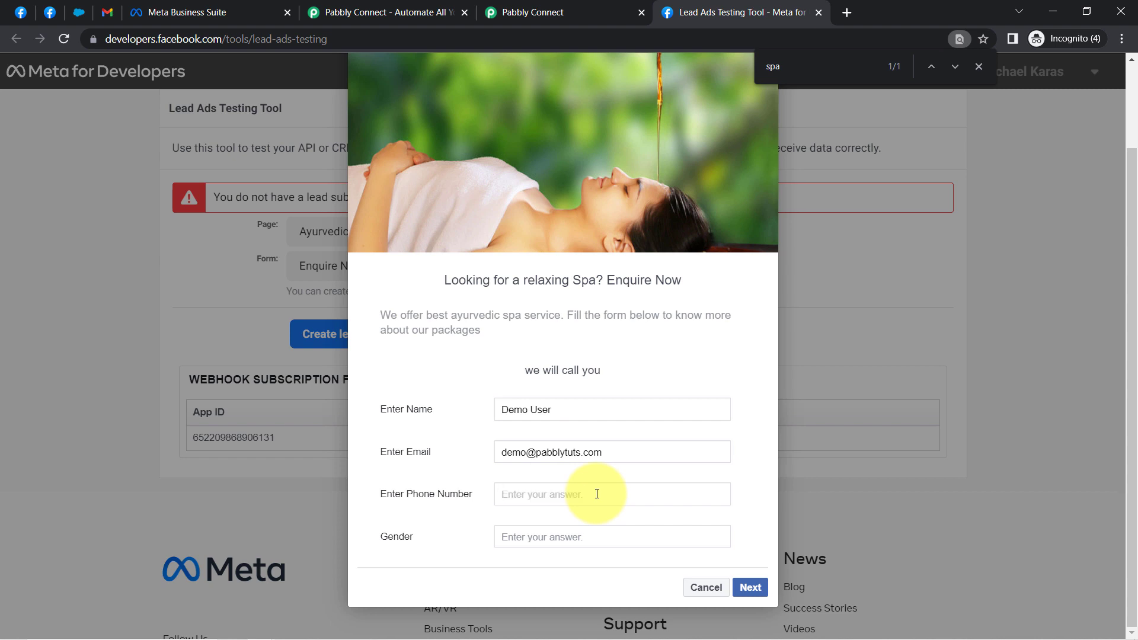
key("ctrl+z")
left_click(593, 494)
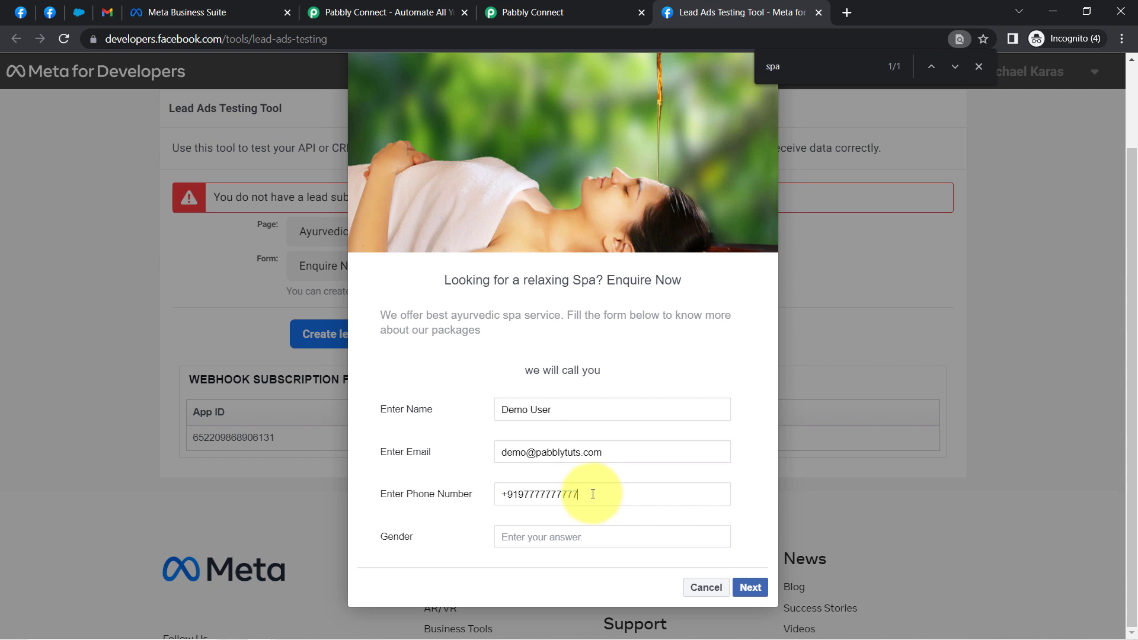
left_click_drag(593, 494, 568, 495)
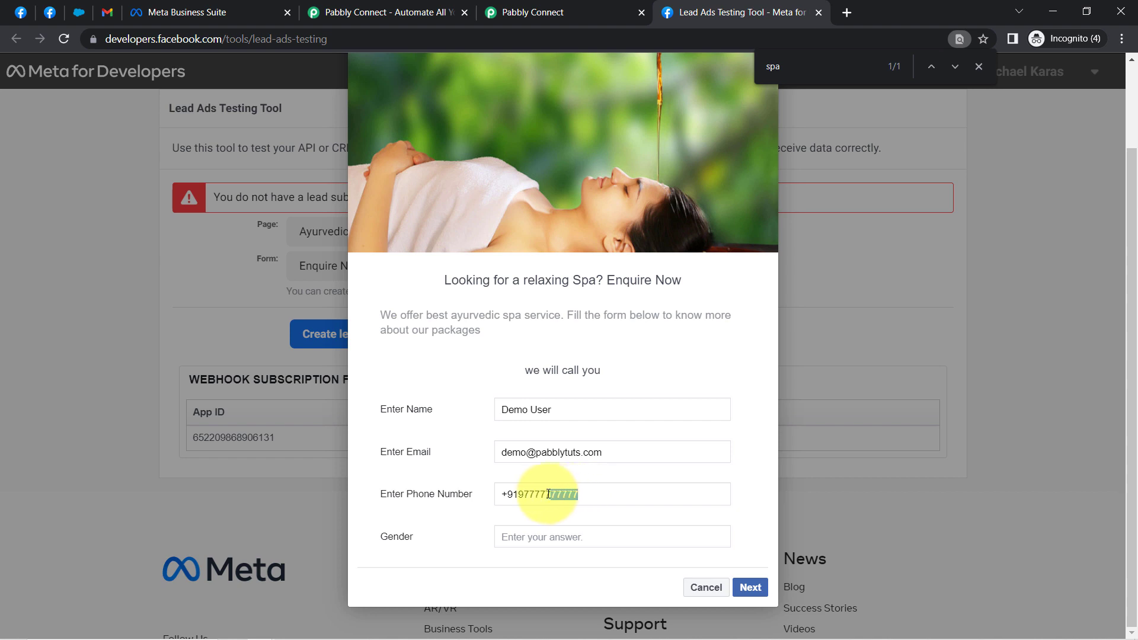
left_click_drag(546, 494, 541, 494)
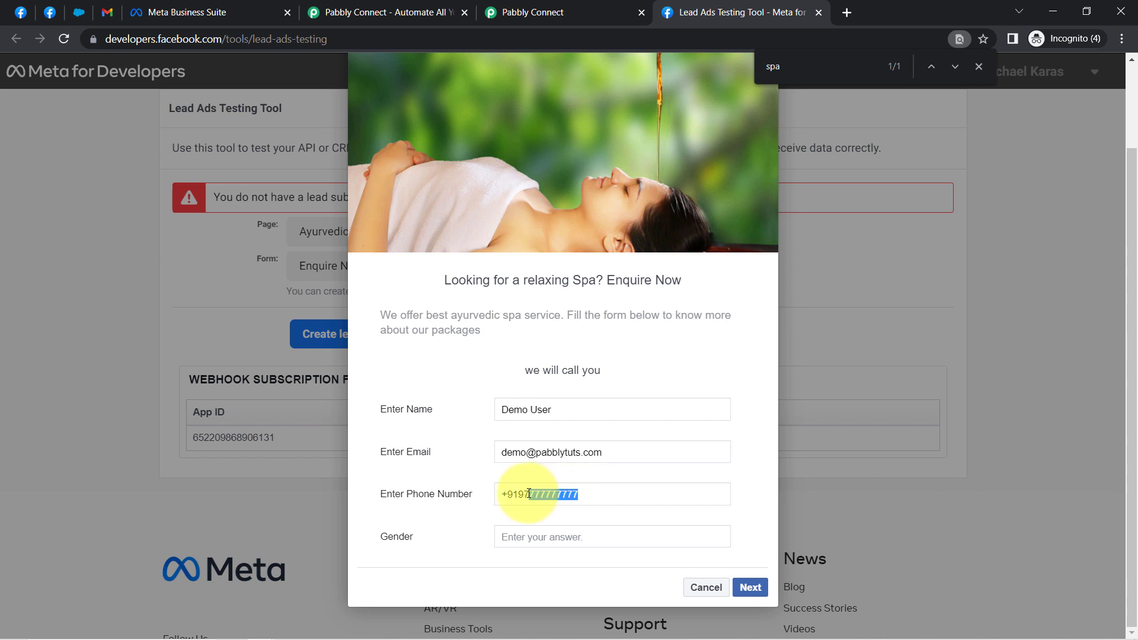
left_click(592, 500)
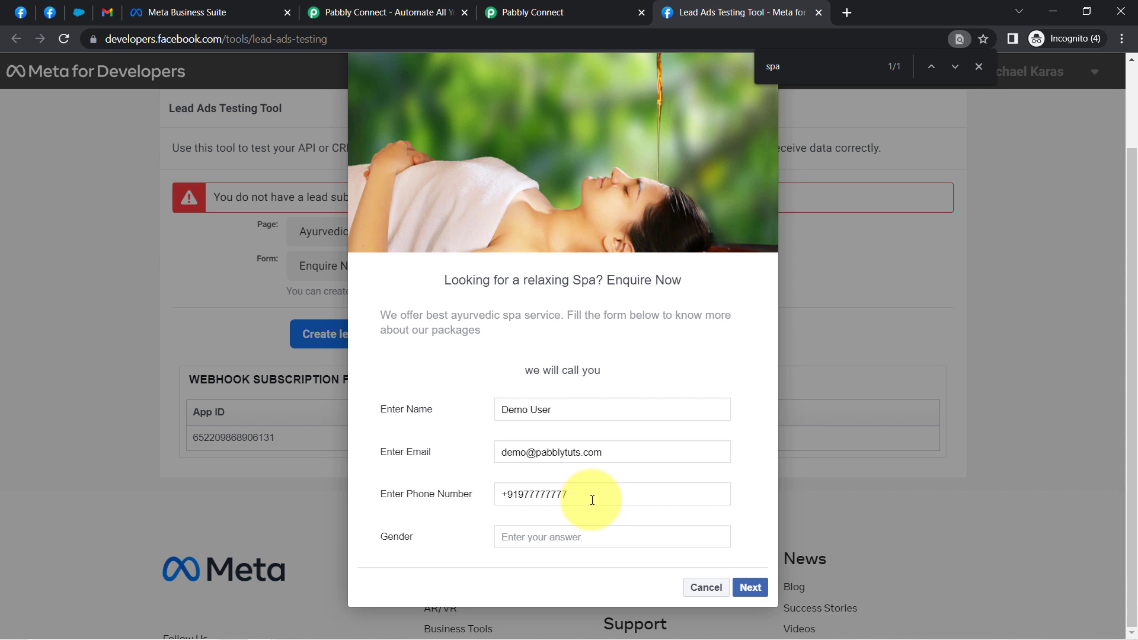
Step: Set the gender to Female, continue to the Terms & Condition page and submit the test lead
left_click(518, 537)
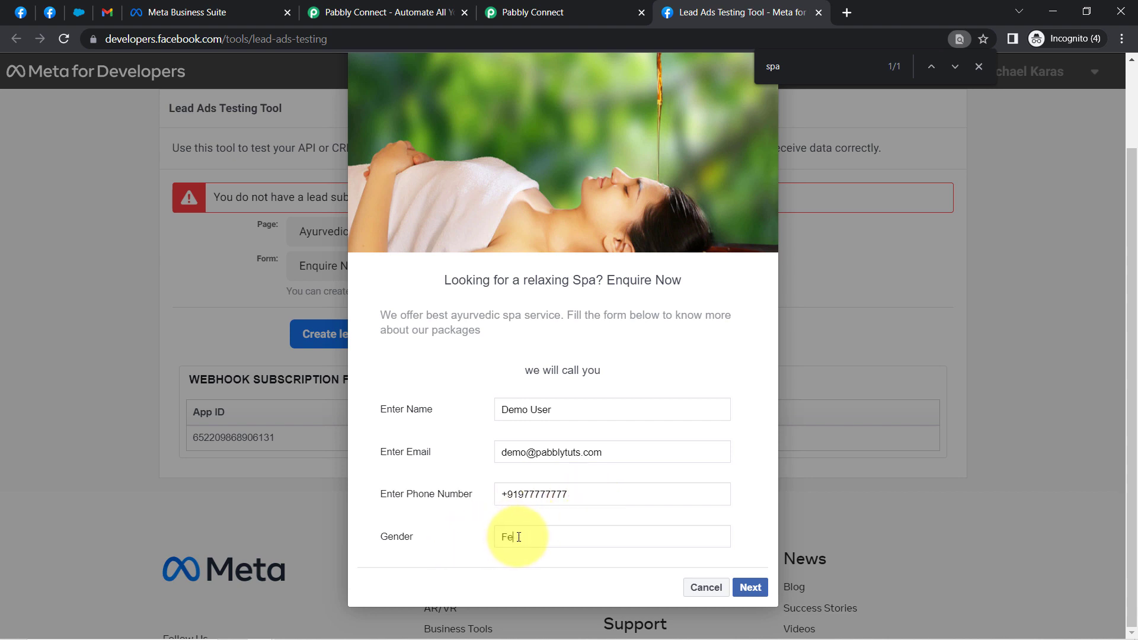
type("Female")
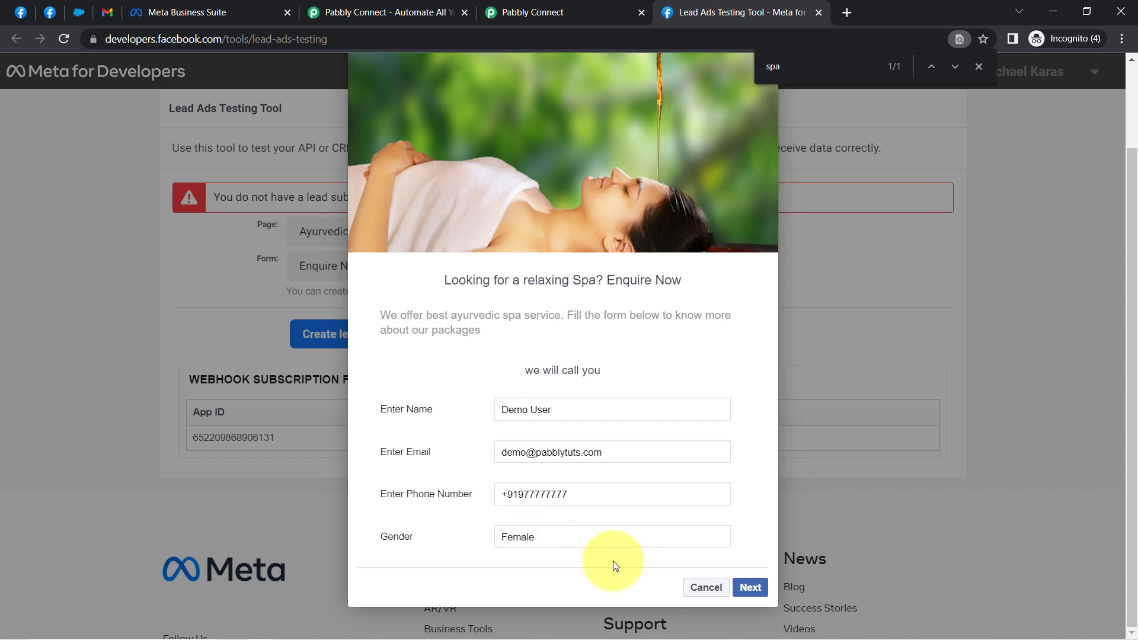
left_click(750, 587)
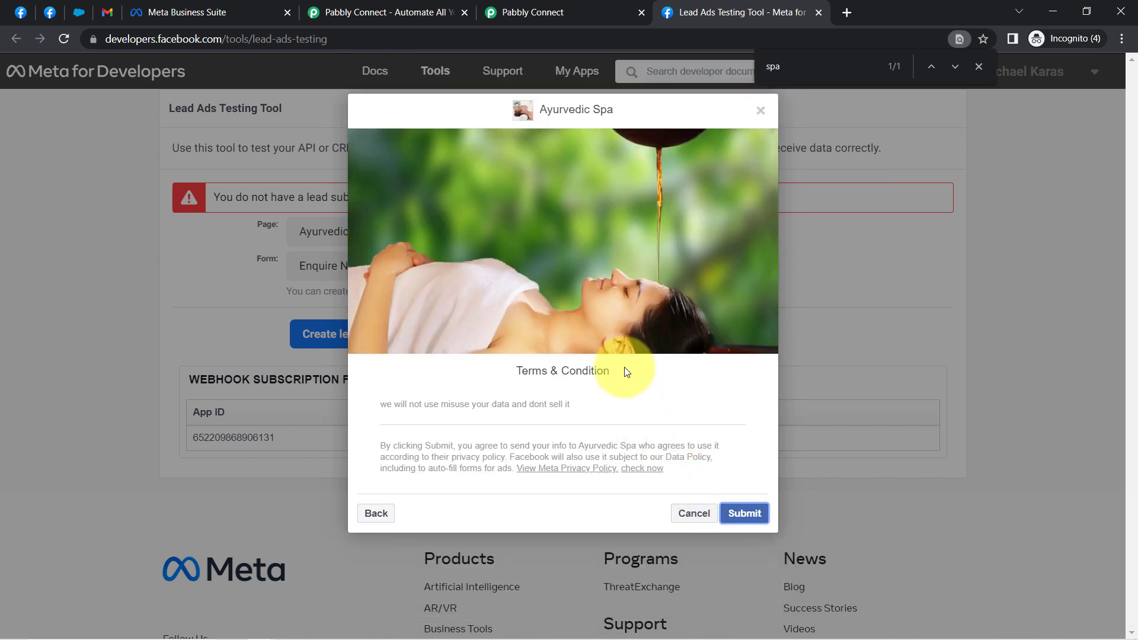
left_click(750, 515)
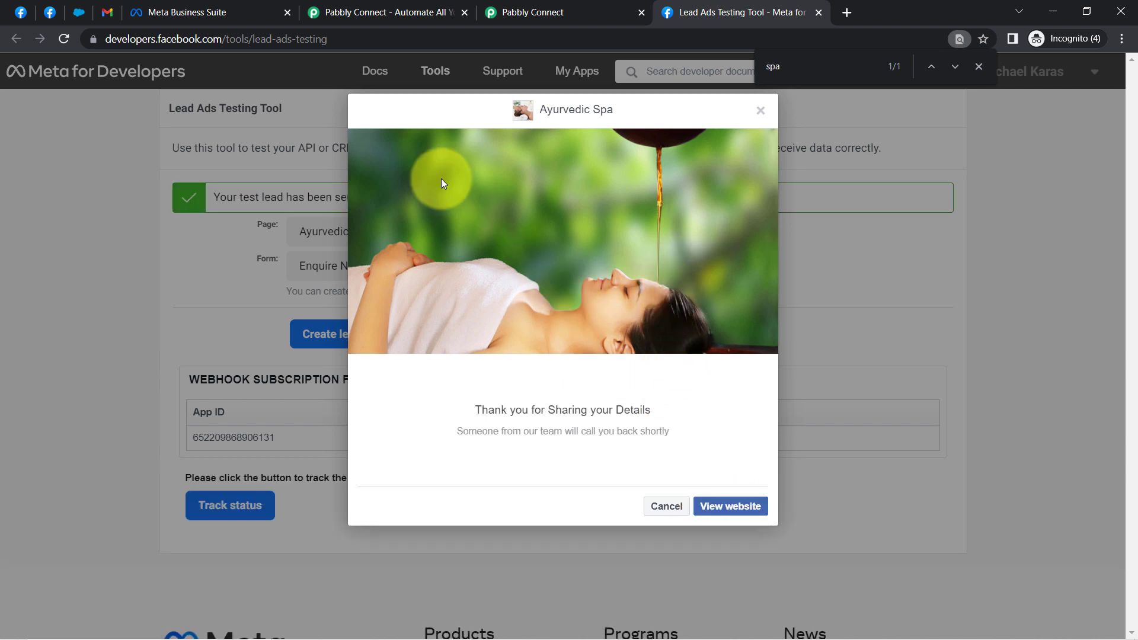
Step: Return to the Pabbly Connect workflow and collapse and re-expand the trigger's Response Received section
left_click(500, 13)
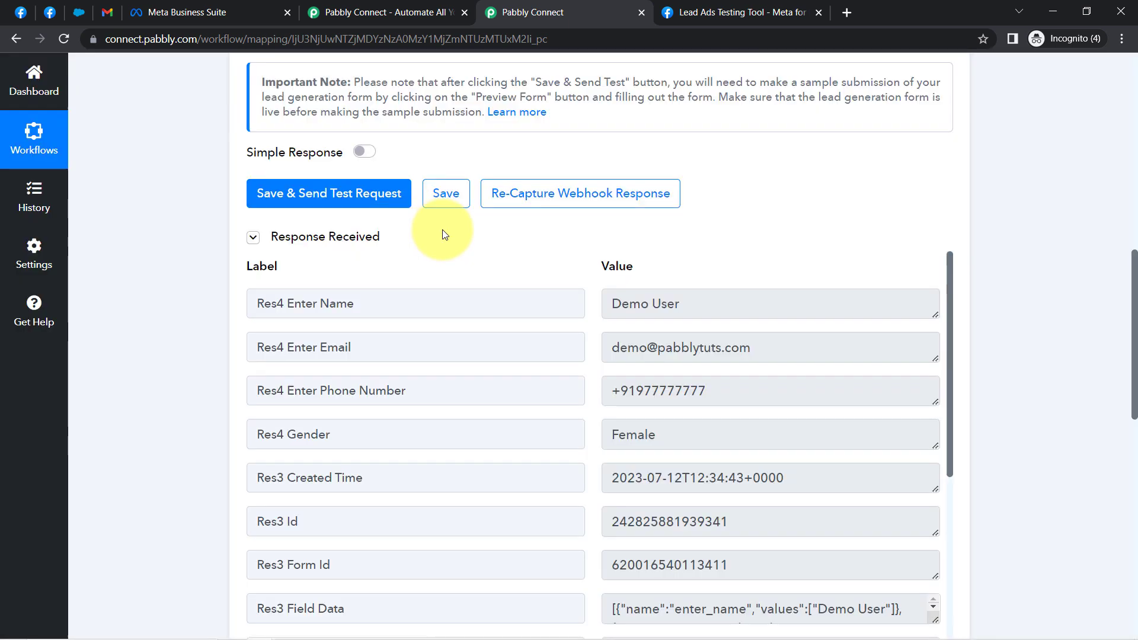
left_click(353, 242)
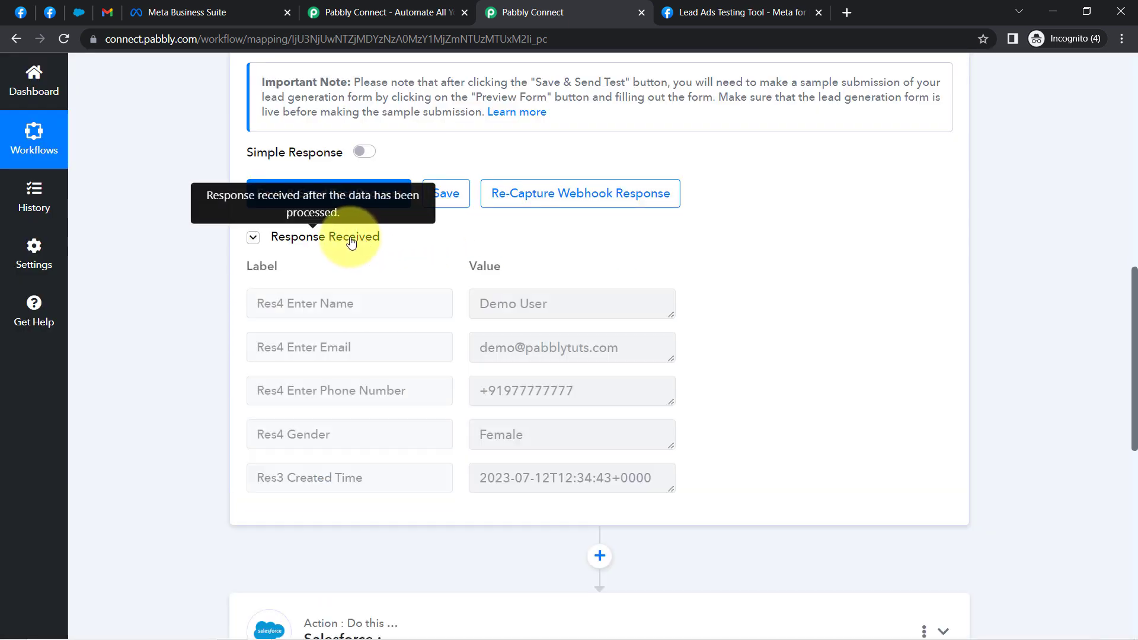
left_click(351, 243)
left_click(352, 242)
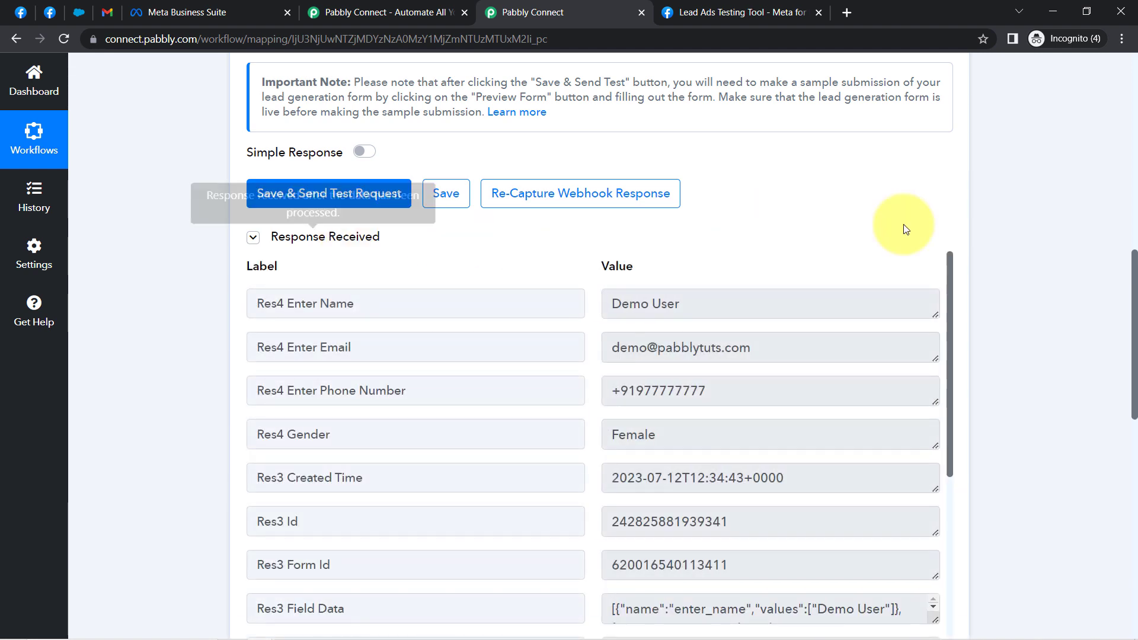
Step: Examine the captured lead's name, email, phone number, gender, ID and form ID, plus the remaining response fields
left_click_drag(1133, 268, 1133, 296)
left_click_drag(676, 207, 610, 210)
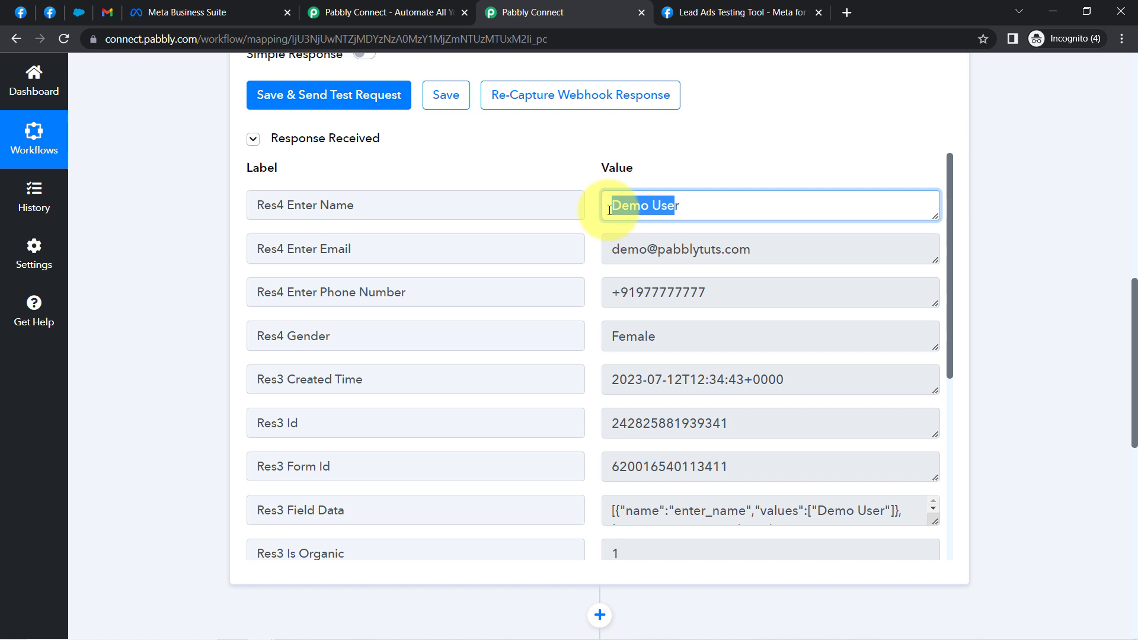
left_click_drag(731, 250, 628, 251)
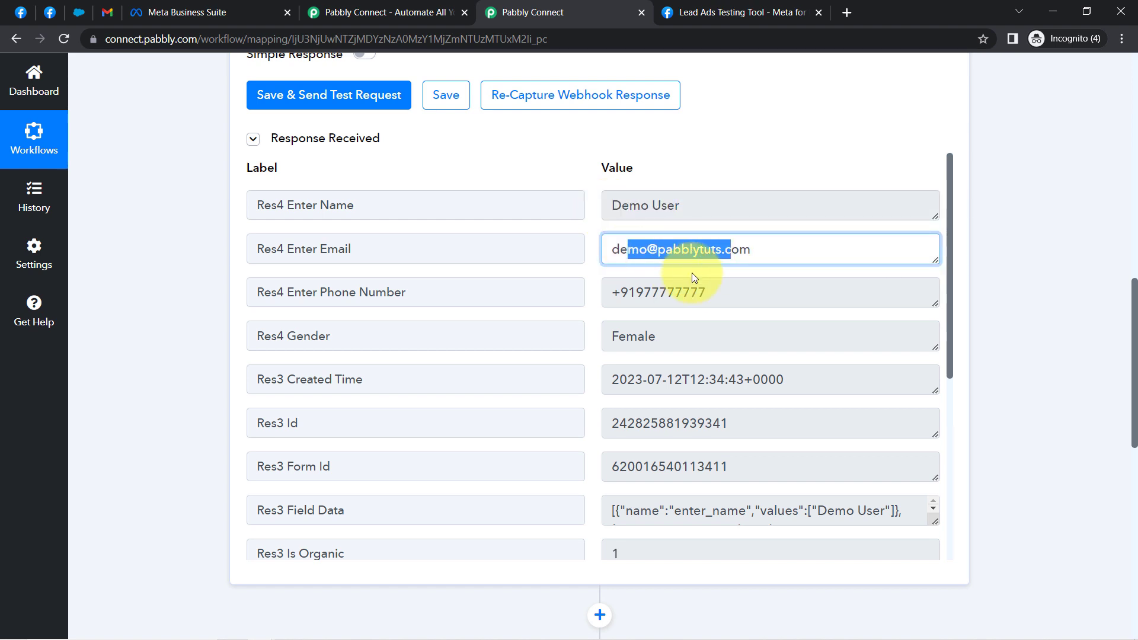
left_click_drag(697, 280, 617, 292)
left_click_drag(691, 326, 605, 331)
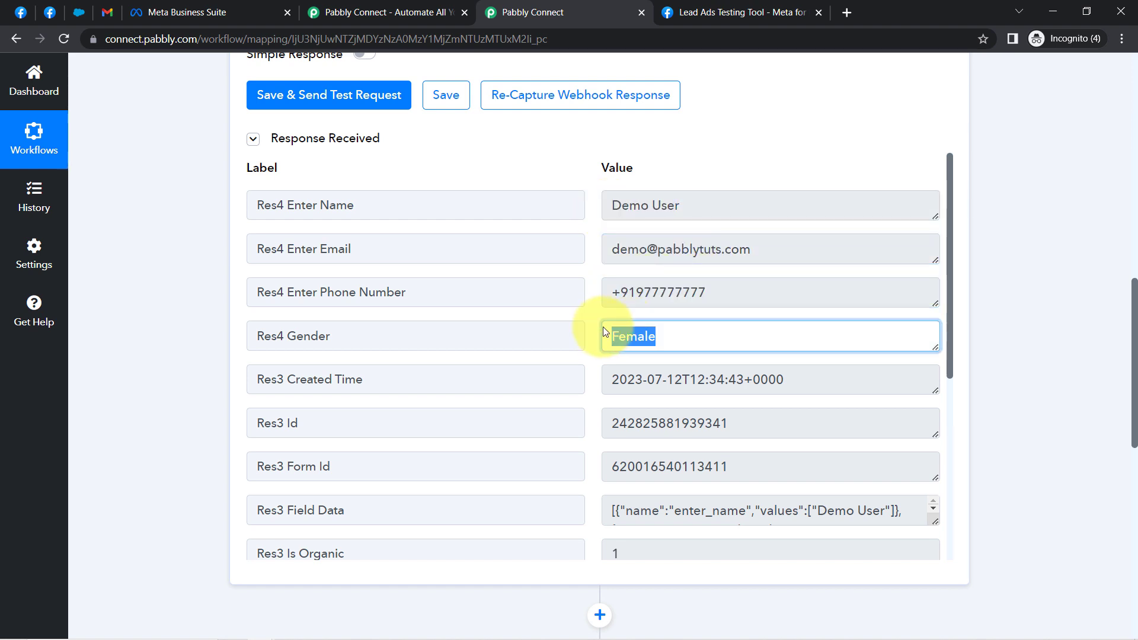
left_click_drag(691, 466, 637, 465)
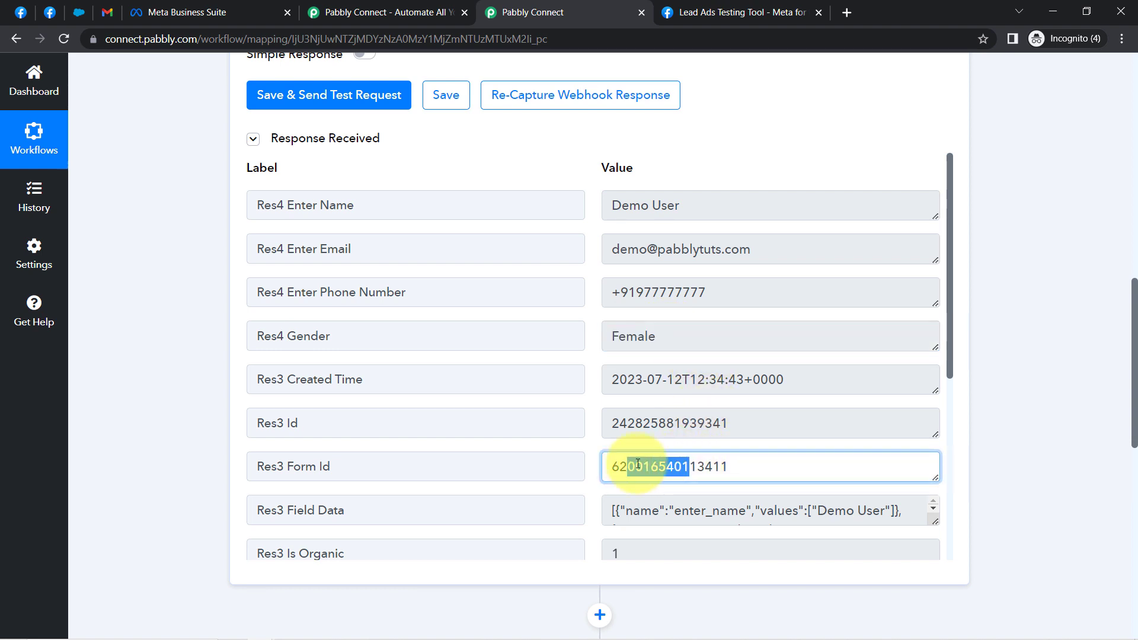
left_click_drag(729, 424, 585, 425)
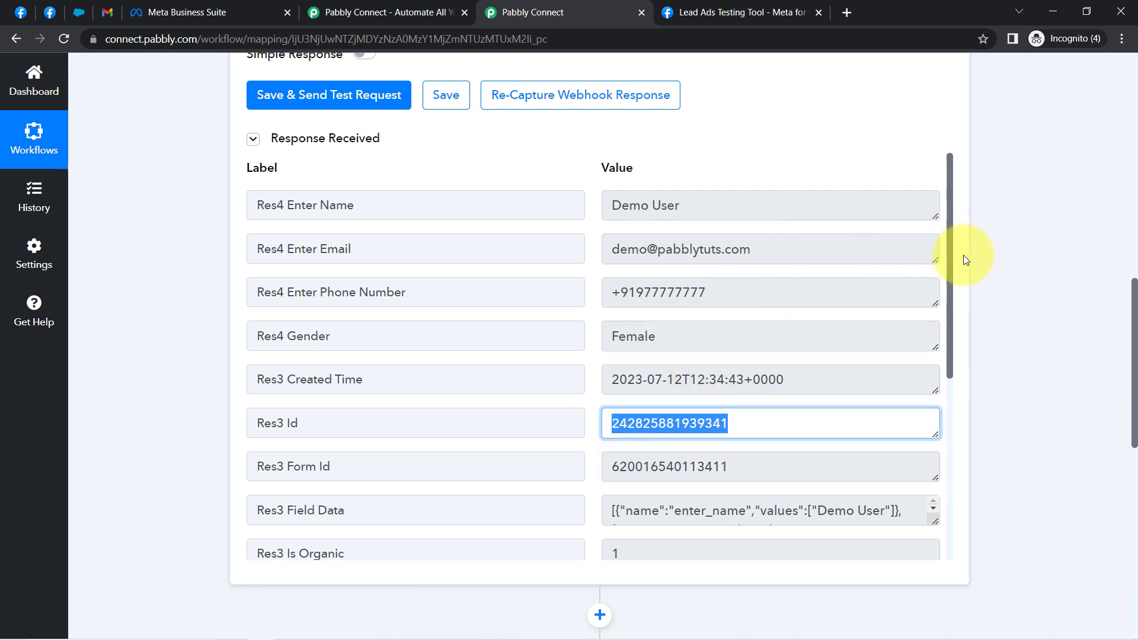
left_click_drag(950, 255, 944, 457)
left_click_drag(961, 408, 970, 227)
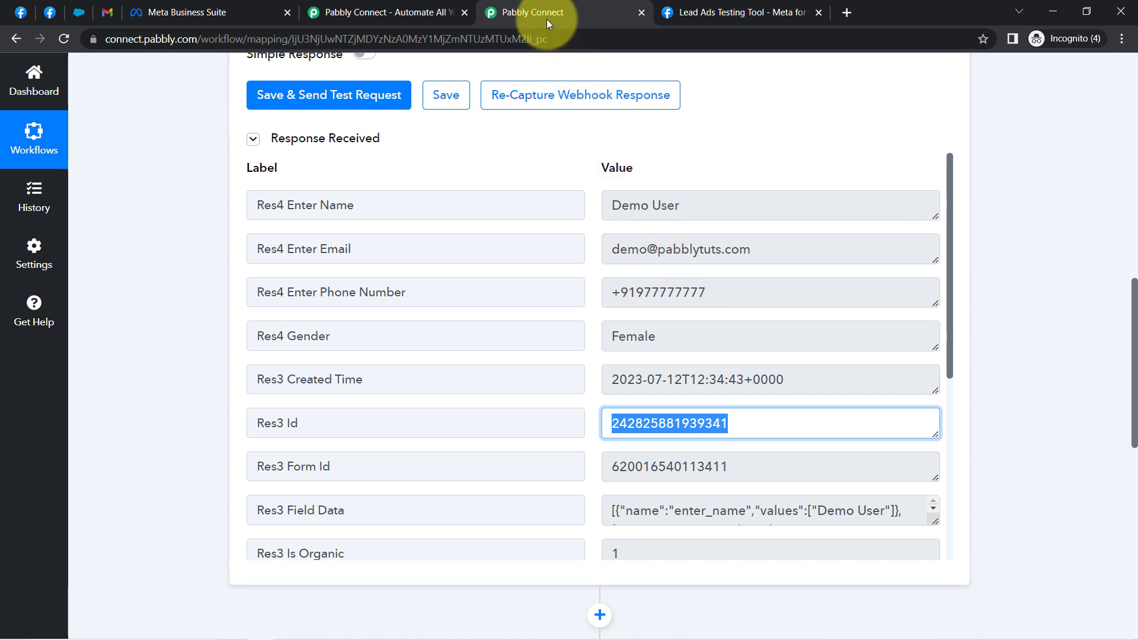
Step: Close the Meta Business Suite and Pabbly Connect landing pages, view the pinned form preview and return to the workflow
left_click(50, 12)
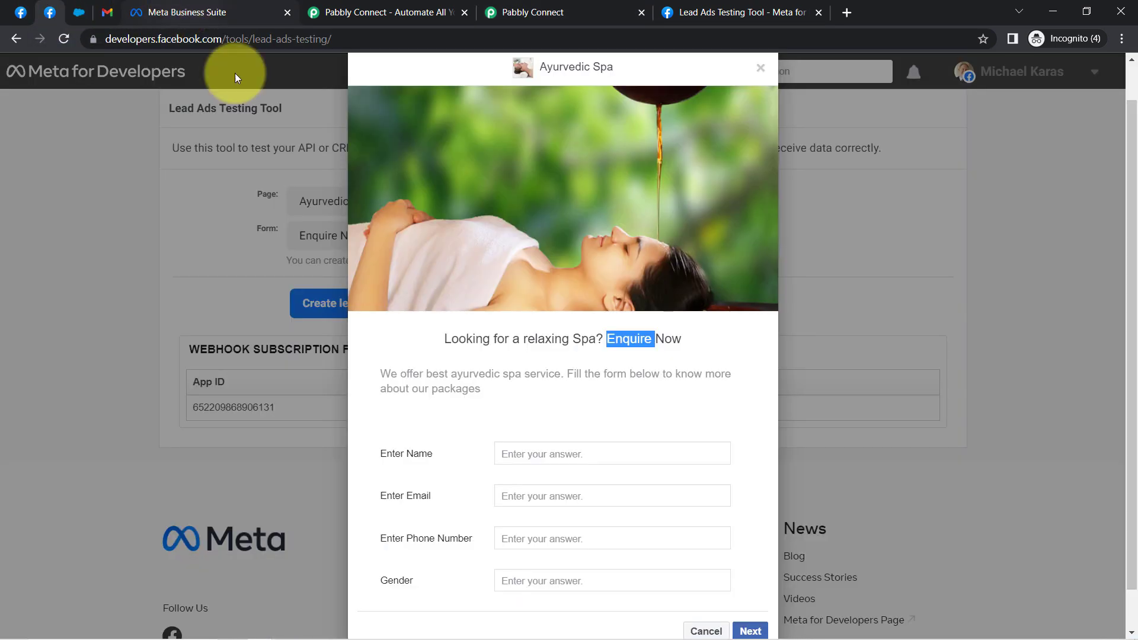
left_click(257, 12)
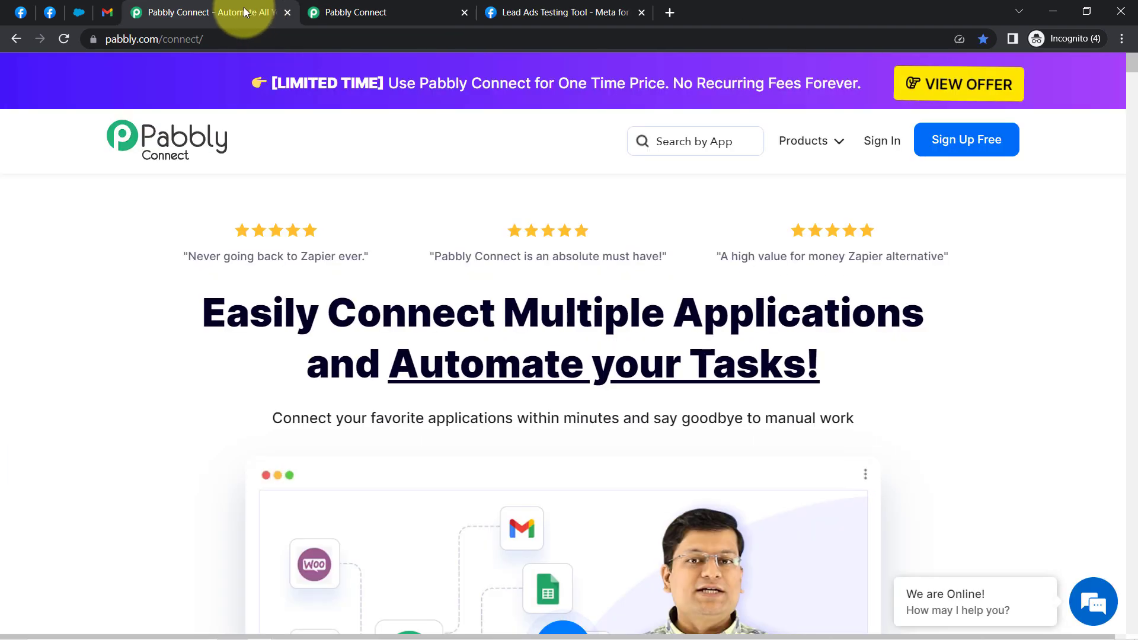
left_click(287, 11)
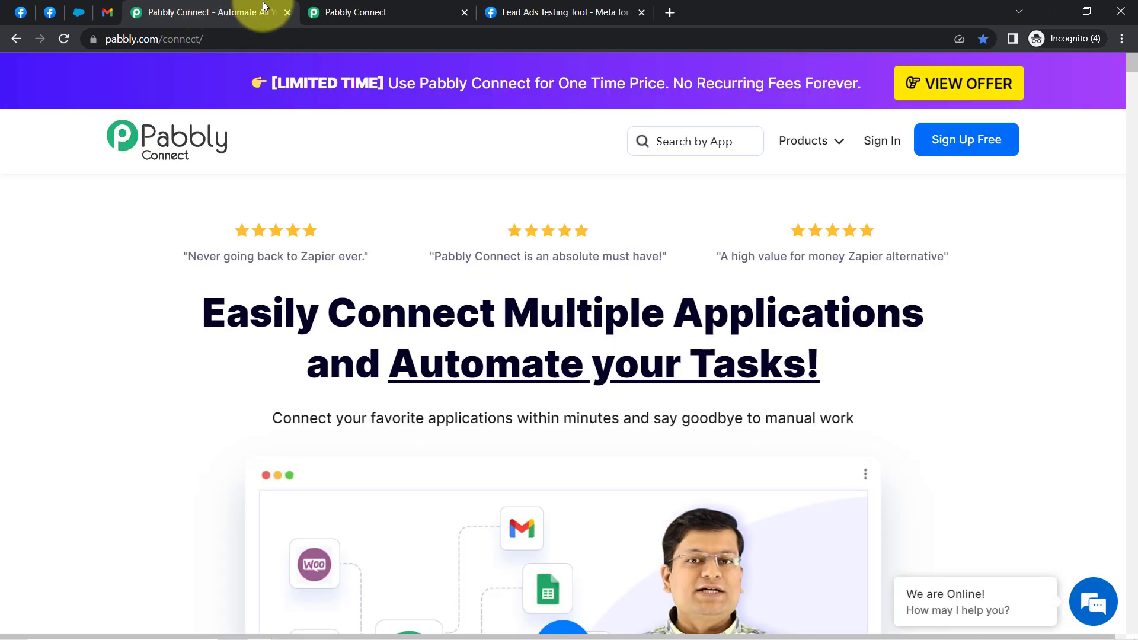
left_click(287, 12)
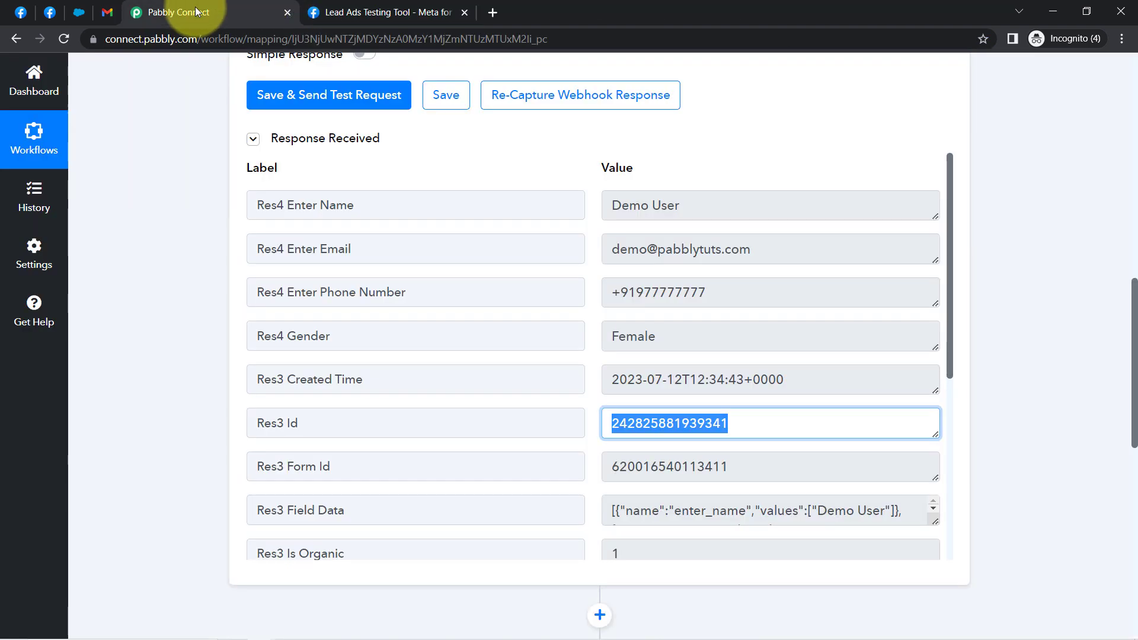
left_click(77, 15)
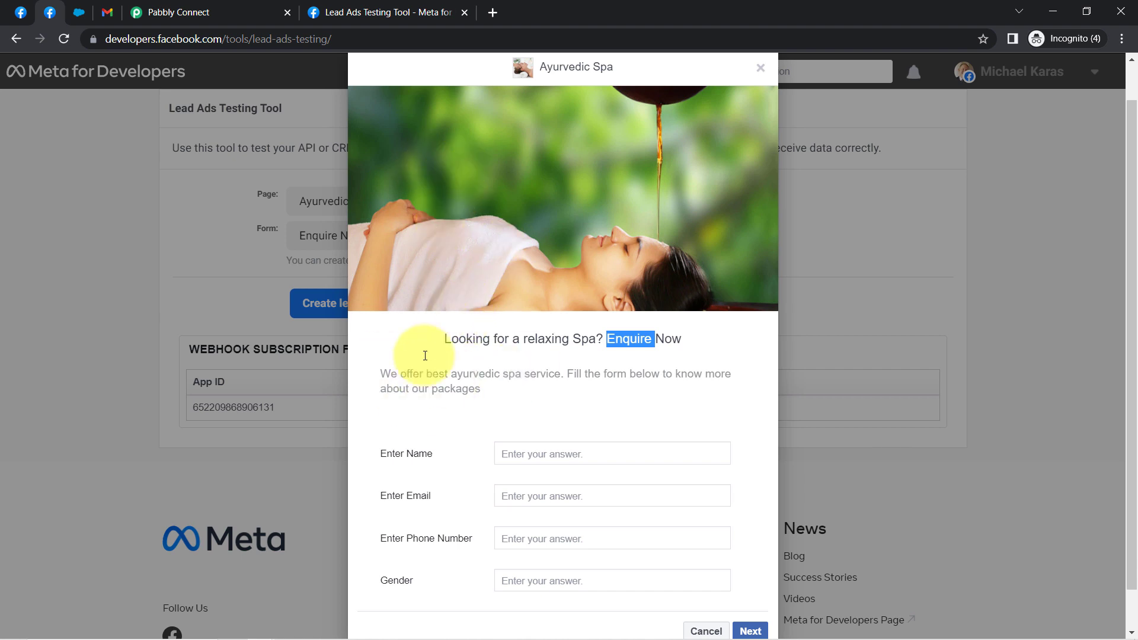
left_click(198, 6)
Step: Review the Facebook Lead Ads trigger's Instant label and captured response, down to the Salesforce and Gmail actions
scroll(682, 249, "up", 10)
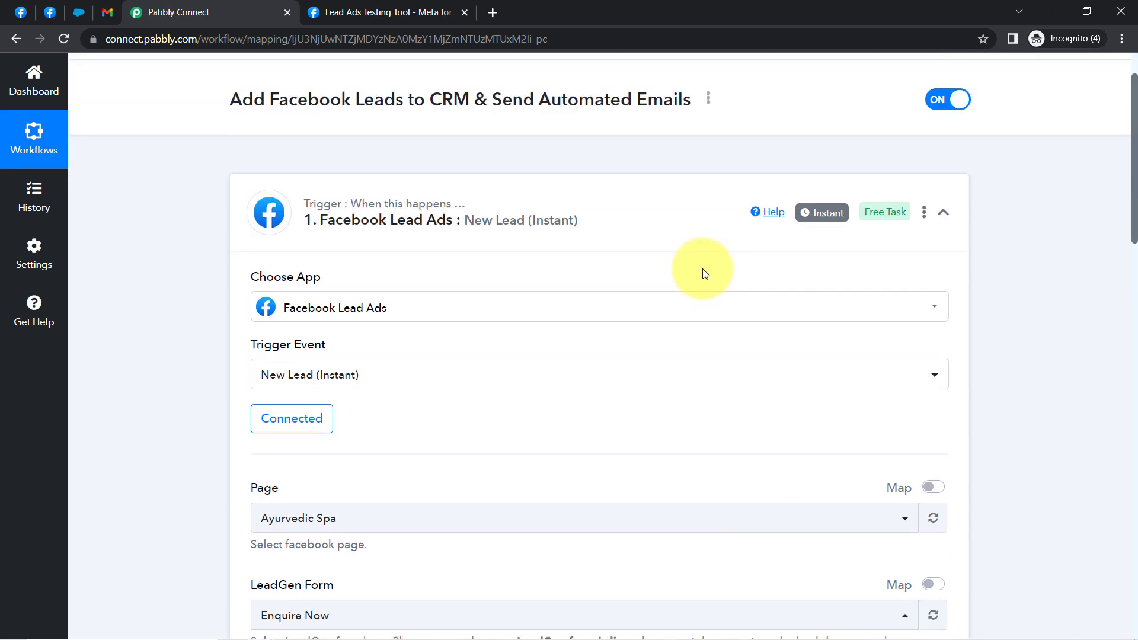
scroll(704, 273, "up", 2)
mouse_move(836, 285)
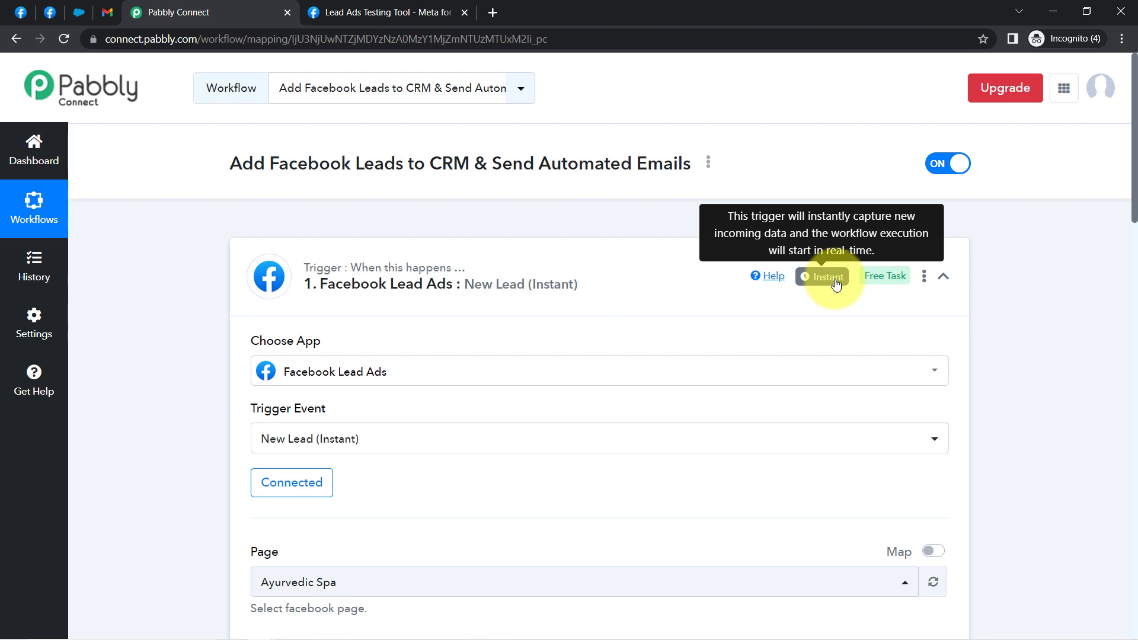
scroll(591, 424, "down", 10)
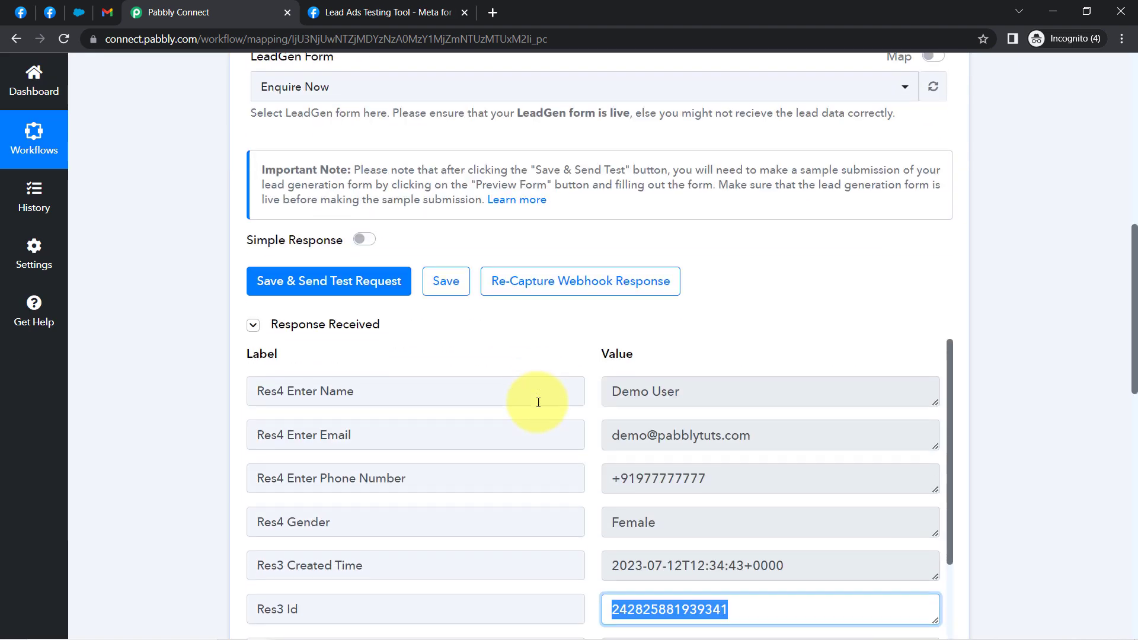
scroll(497, 322, "down", 4)
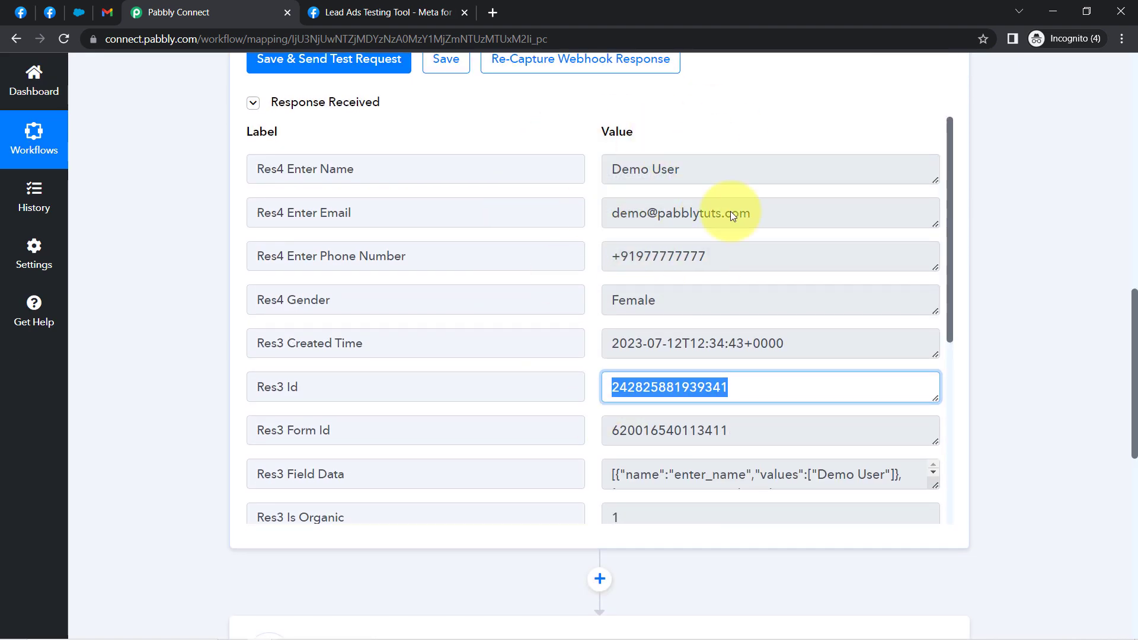
scroll(681, 340, "down", 5)
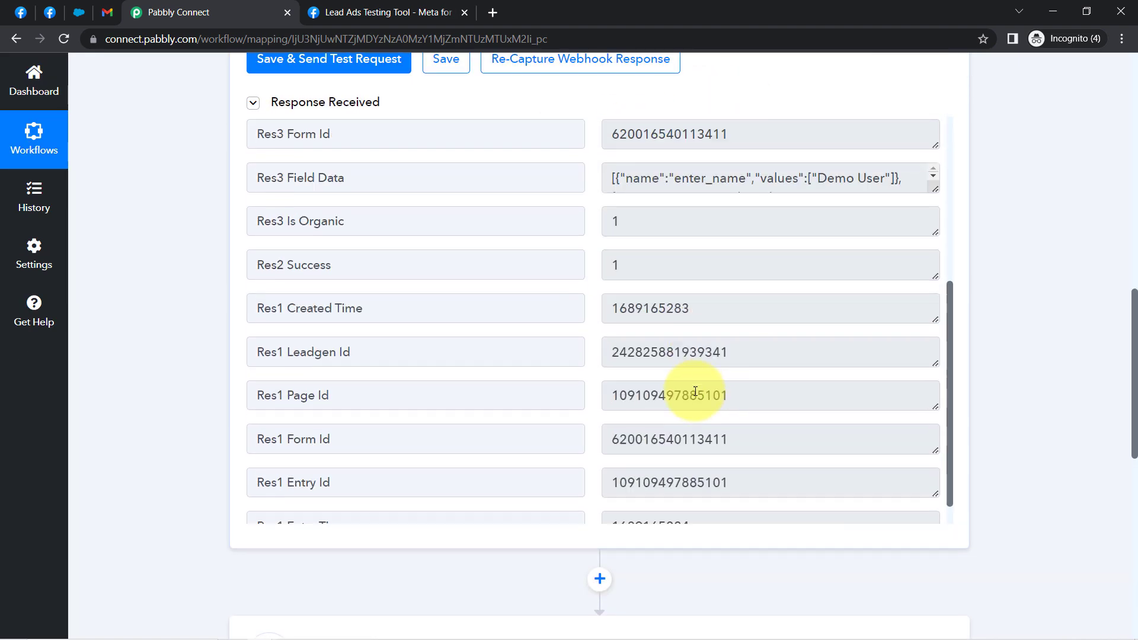
scroll(1052, 421, "down", 9)
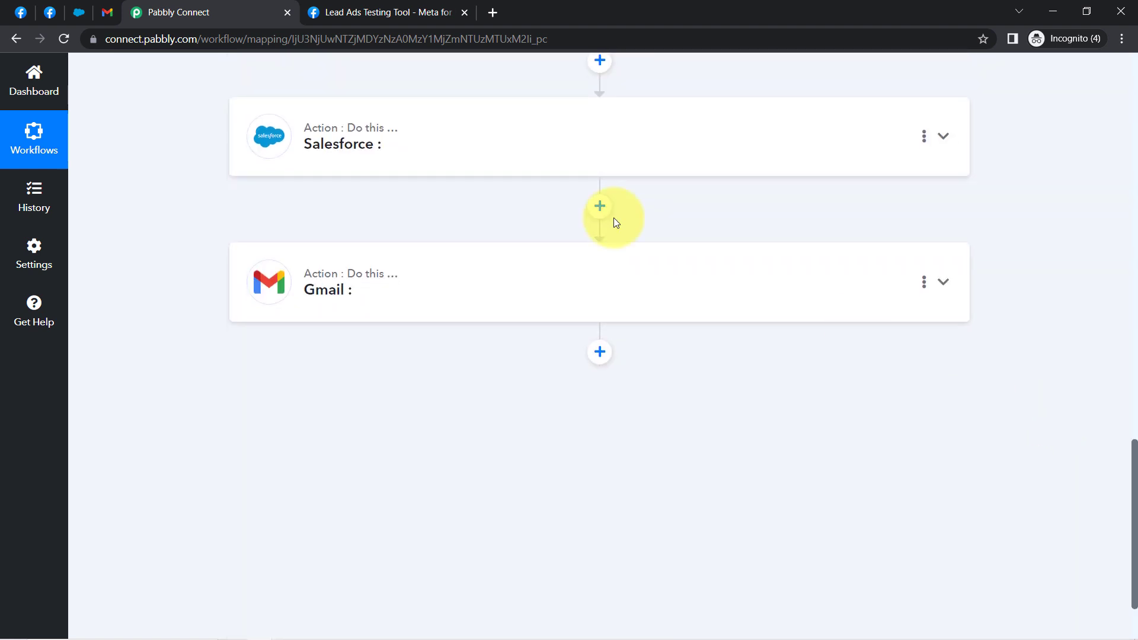
Step: Expand the Salesforce action and set its action event to Create Contact
left_click(362, 138)
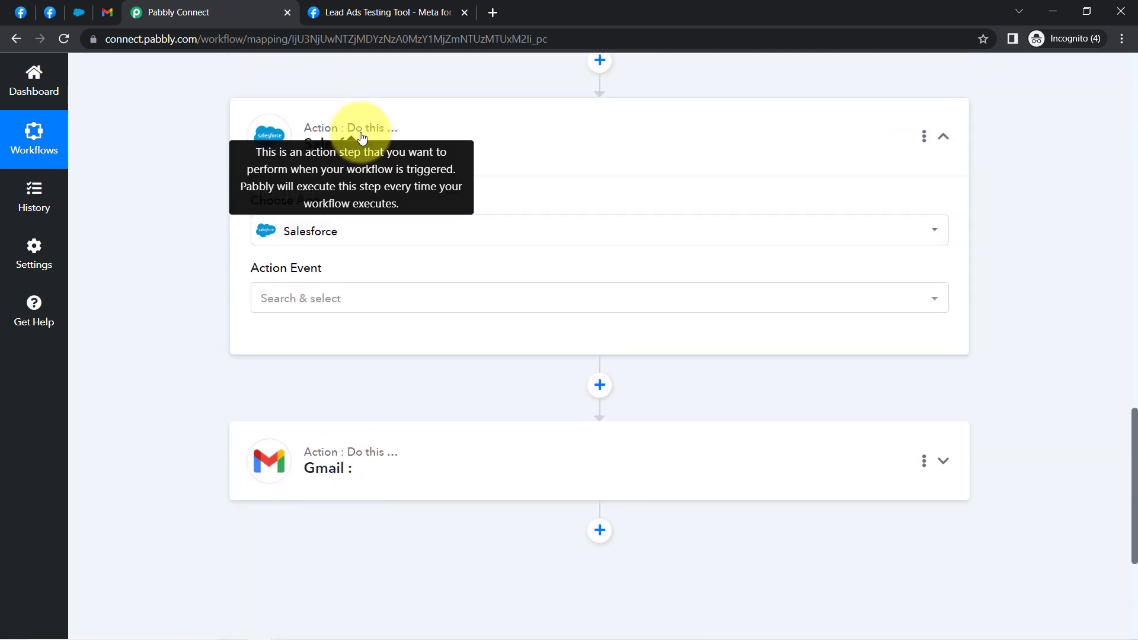
left_click(278, 306)
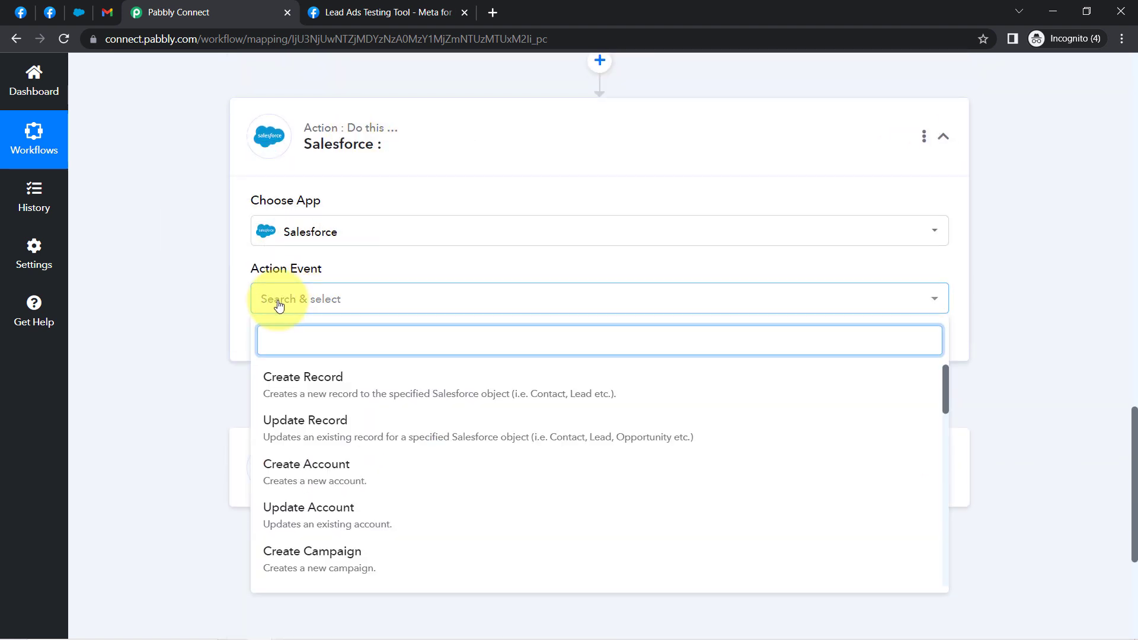
type("c")
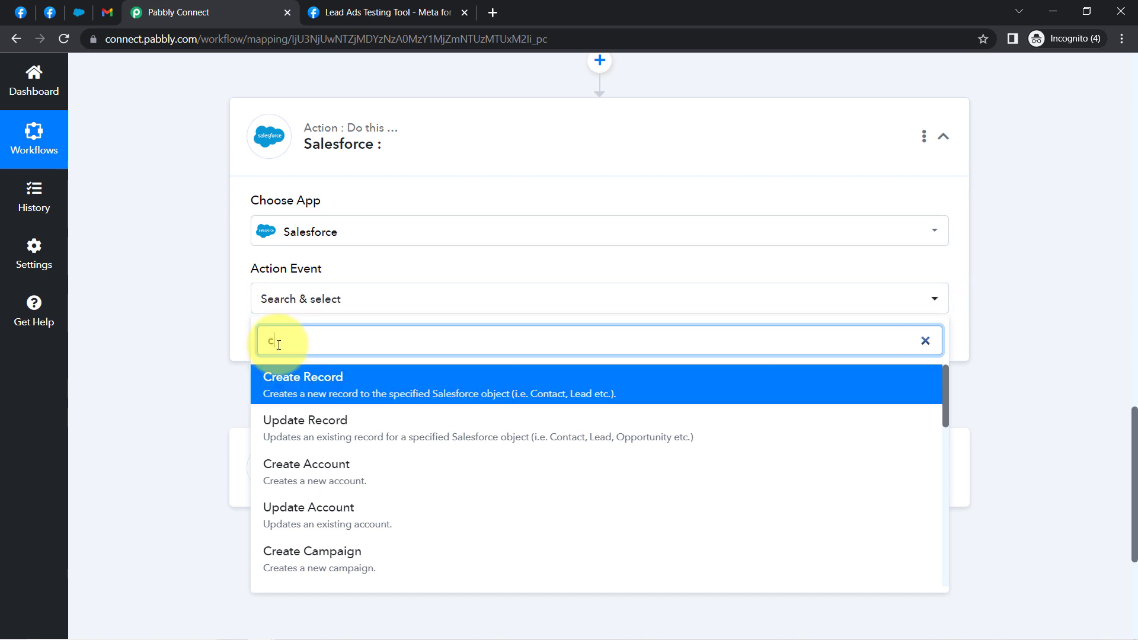
type("ont")
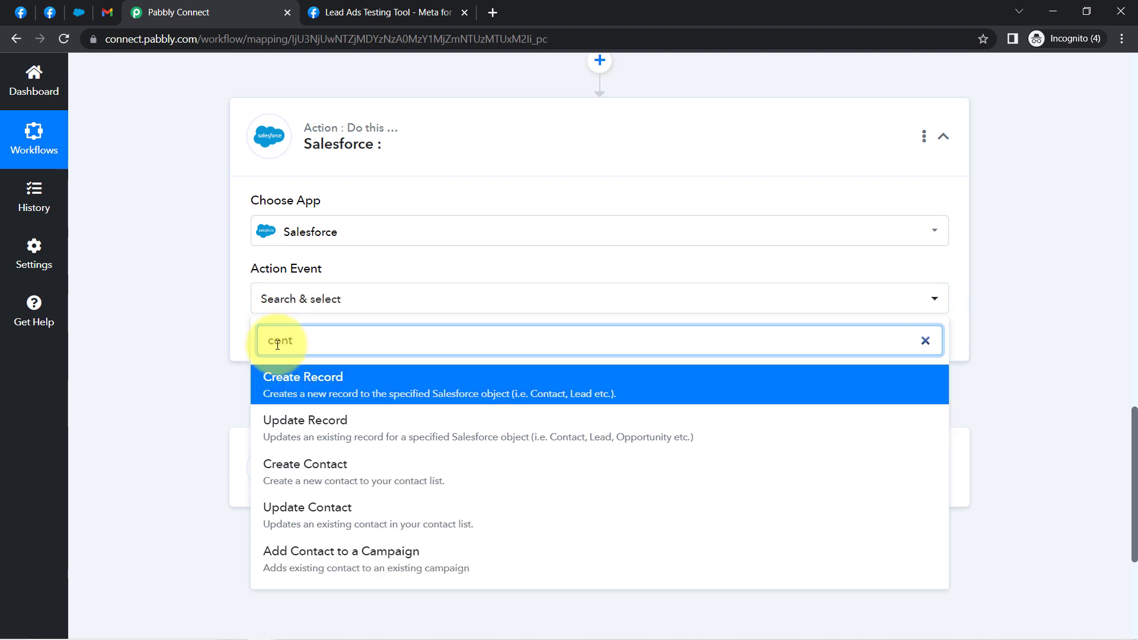
left_click(323, 477)
Step: Add a new Salesforce connection, allow Pabbly Connect access to the account and accept the authorization
left_click(305, 341)
left_click(610, 213)
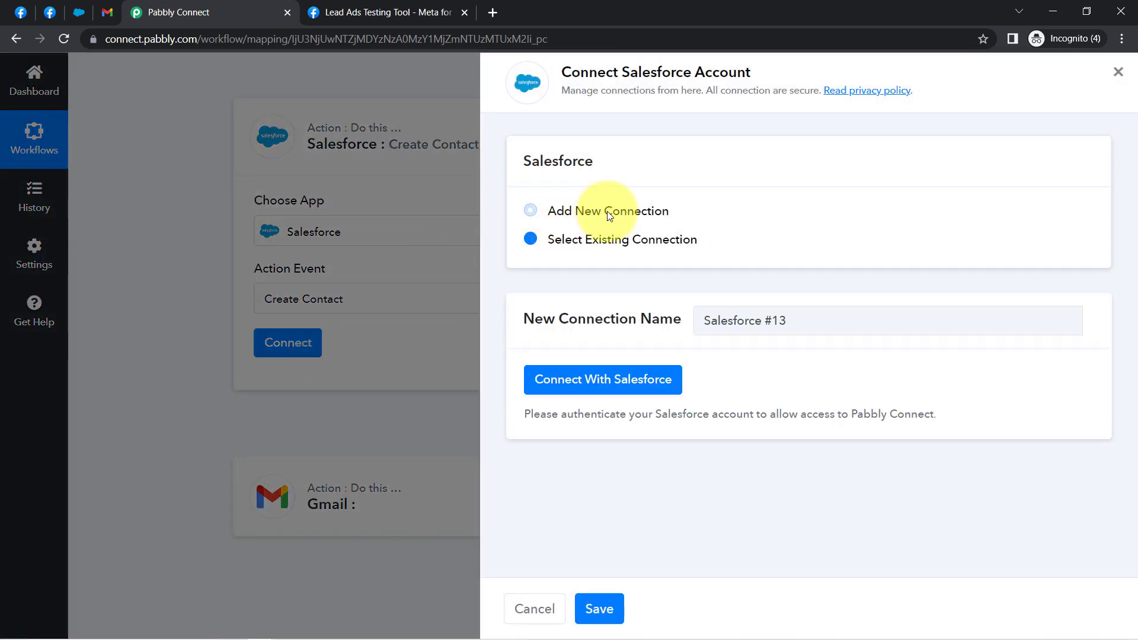
left_click(589, 382)
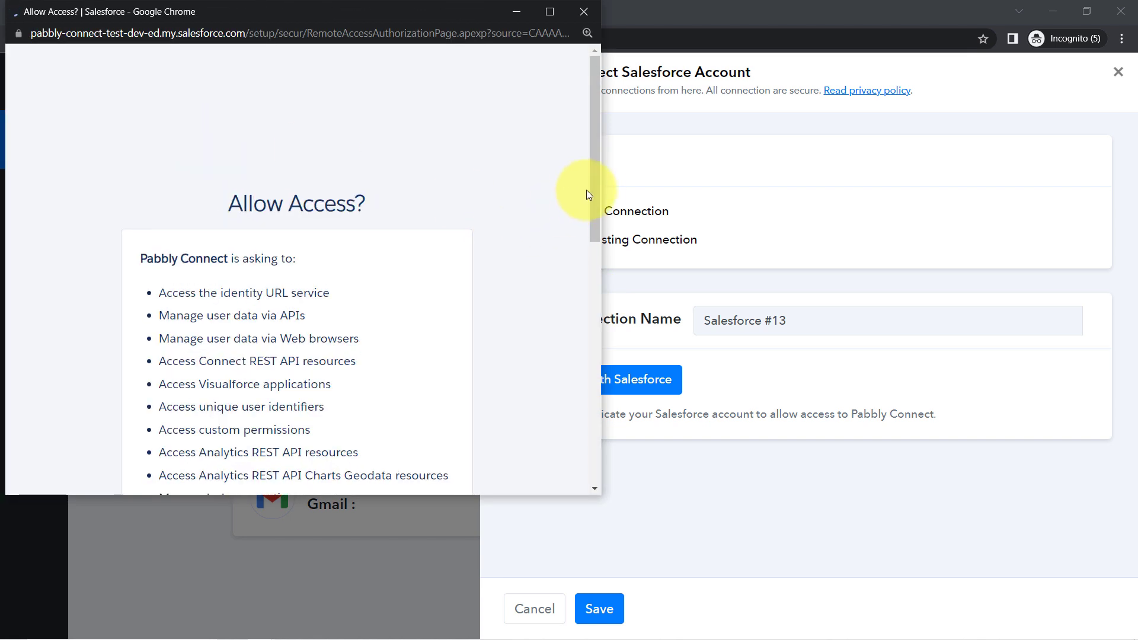
left_click_drag(592, 195, 573, 465)
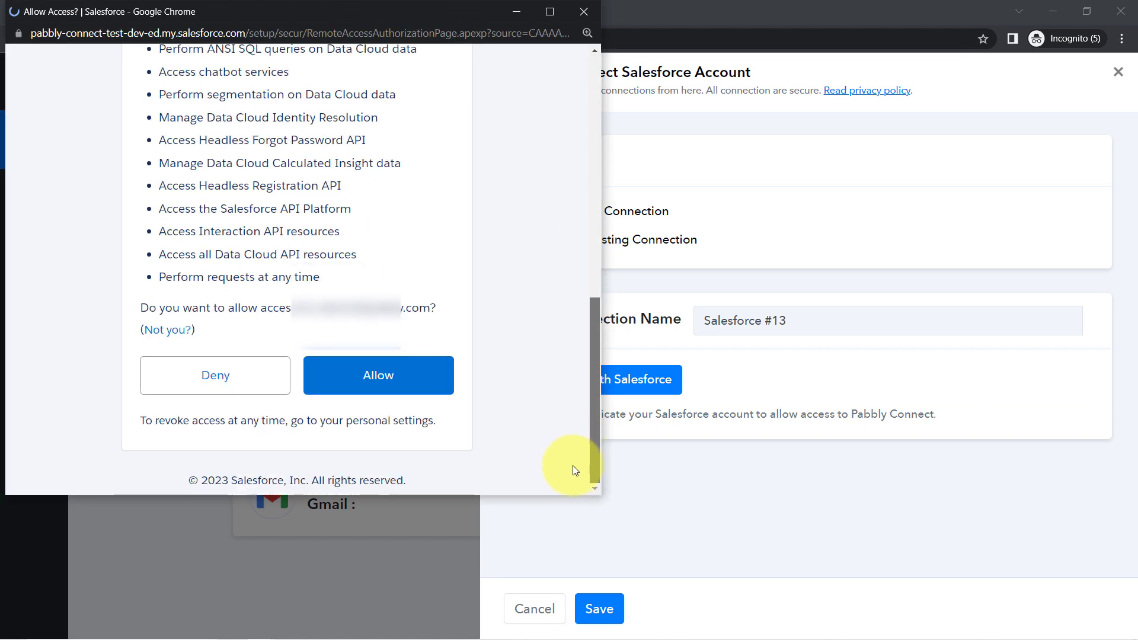
left_click(370, 384)
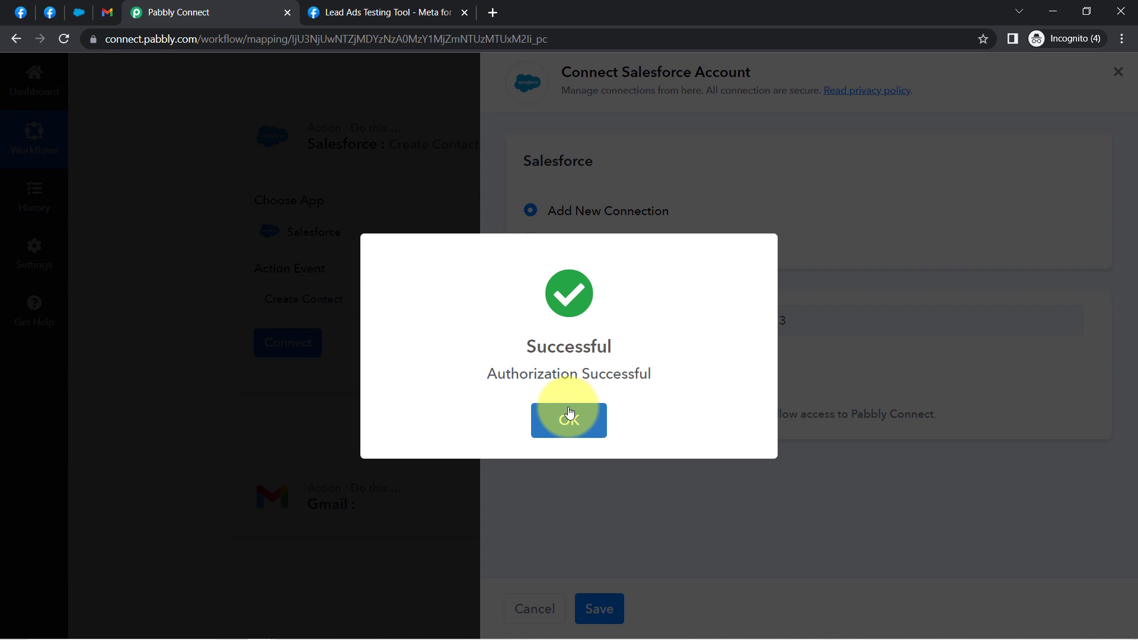
left_click(569, 418)
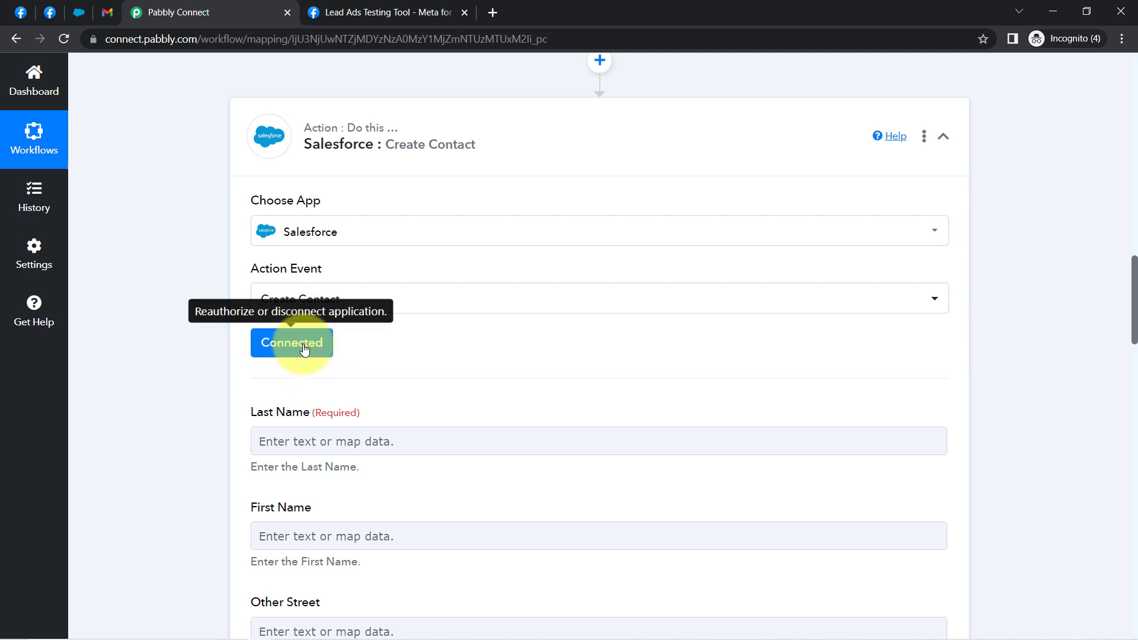
Step: Check the captured lead response and map the contact's Last Name to the trigger's Res4 Enter Name value
left_click_drag(1134, 271, 1120, 292)
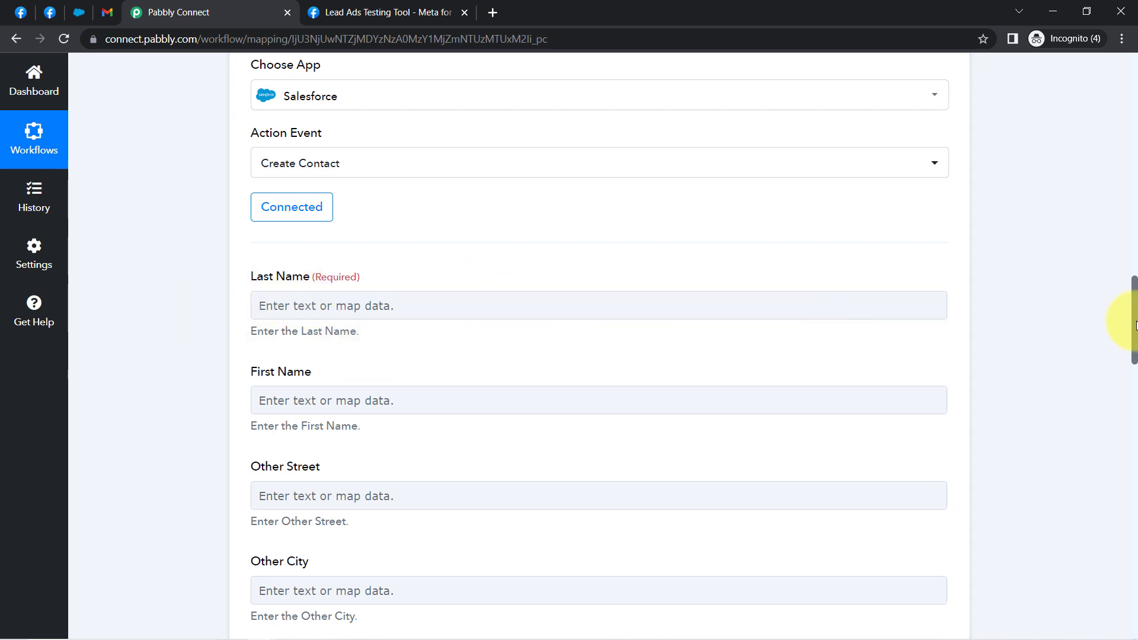
left_click_drag(1135, 324, 1122, 215)
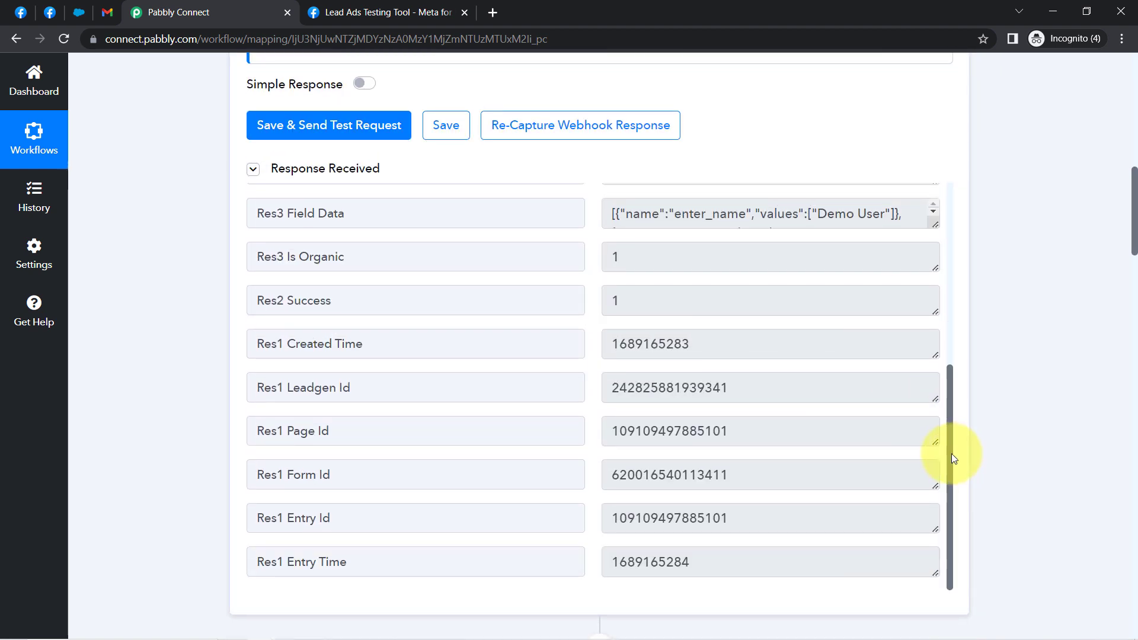
left_click_drag(952, 453, 944, 231)
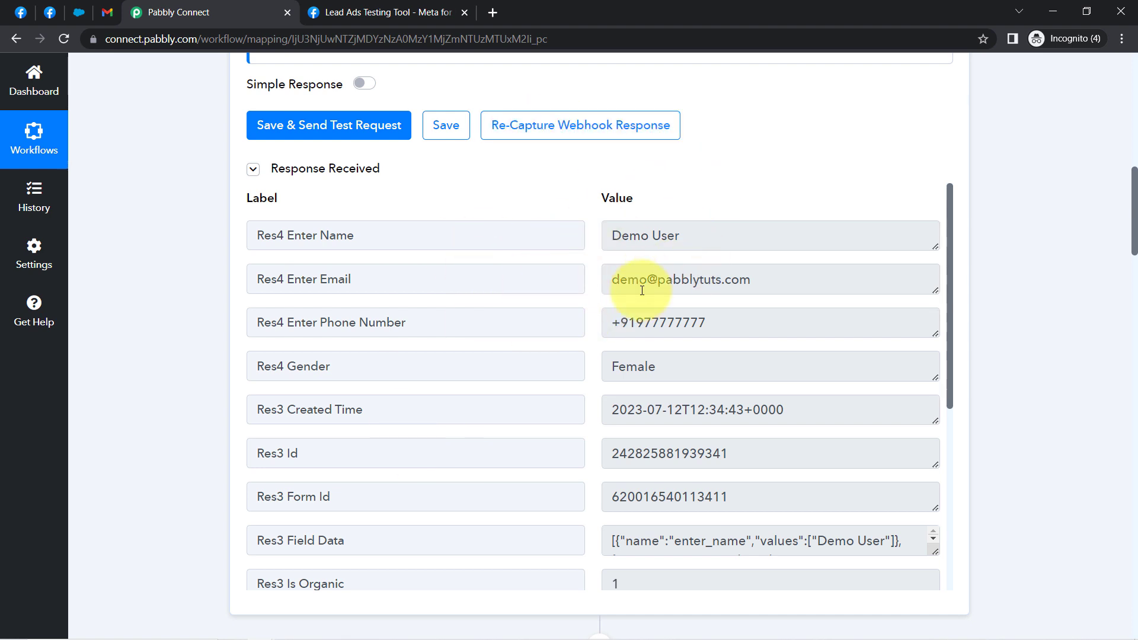
left_click_drag(1136, 214, 1116, 336)
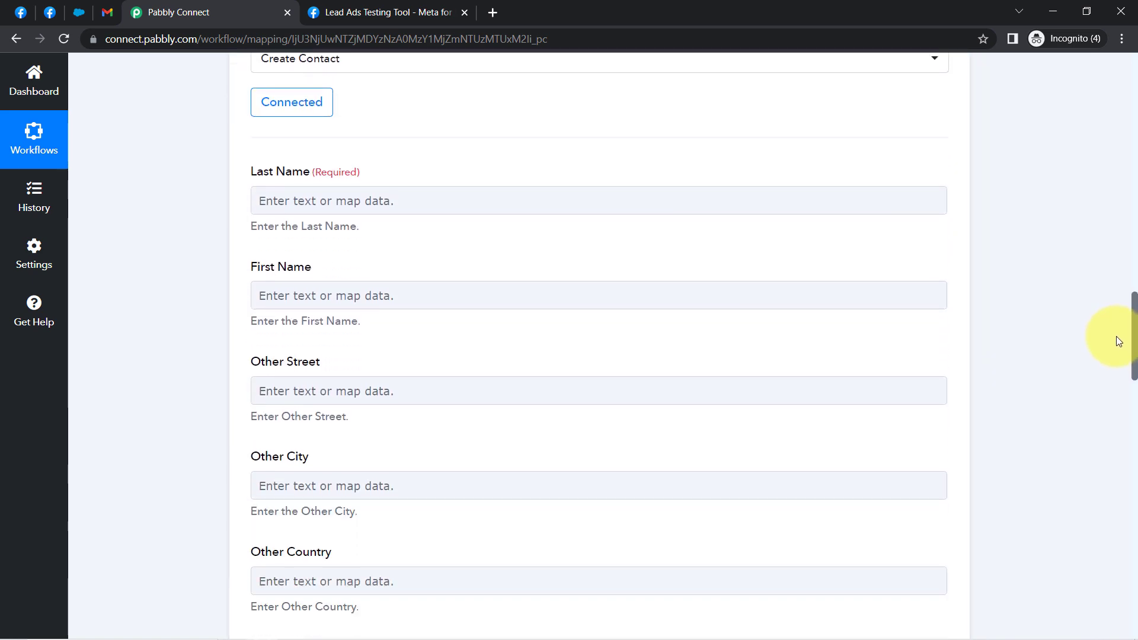
left_click(272, 203)
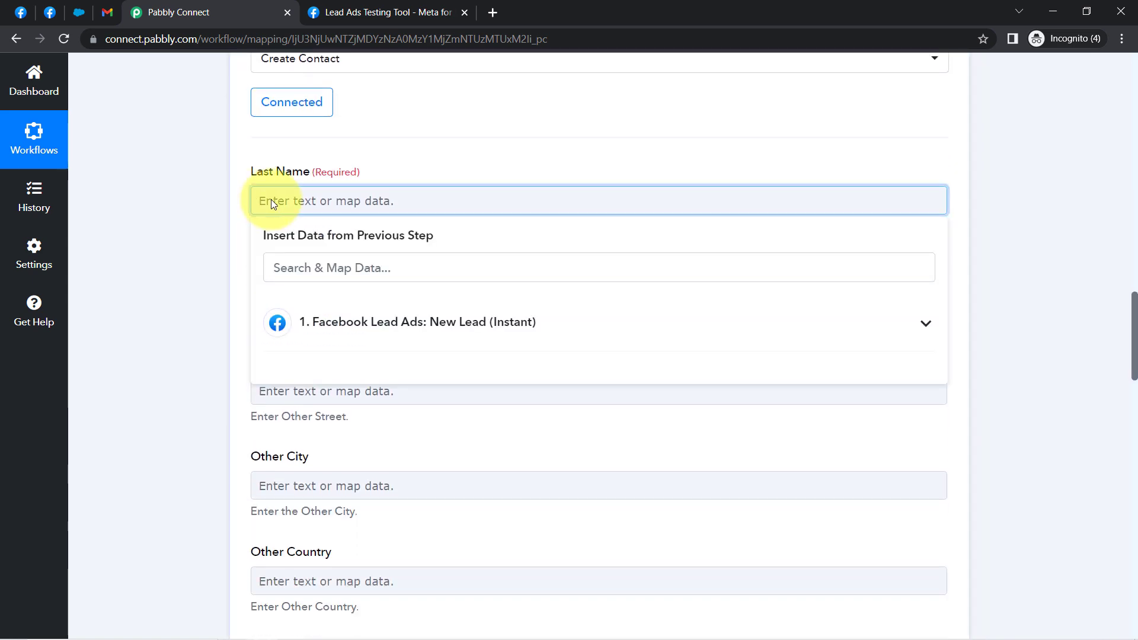
left_click(363, 319)
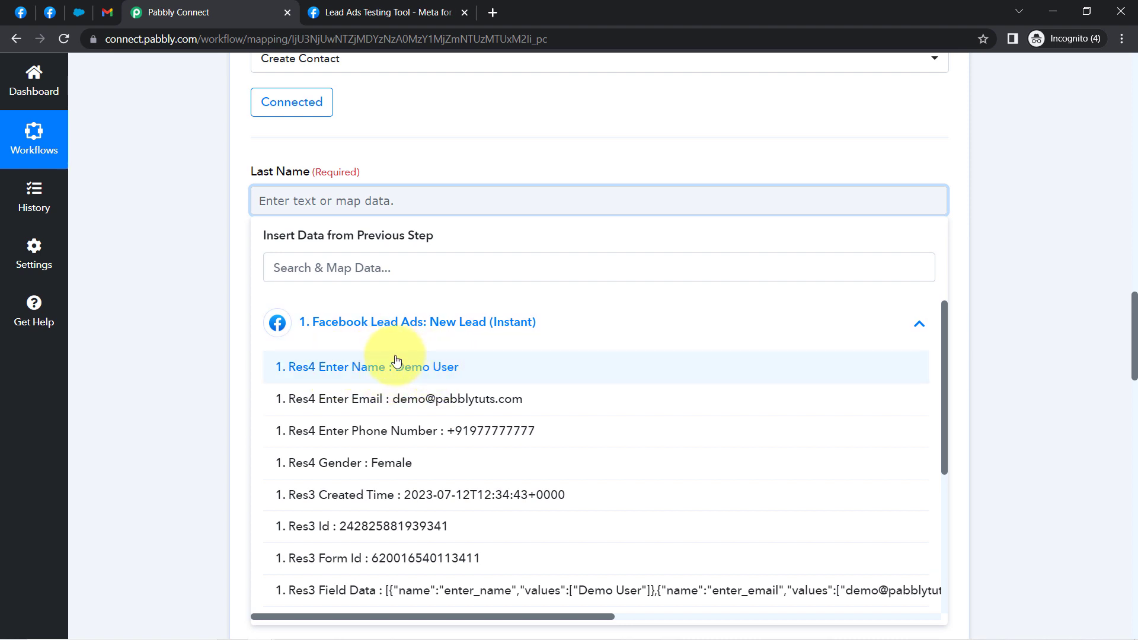
left_click(211, 221)
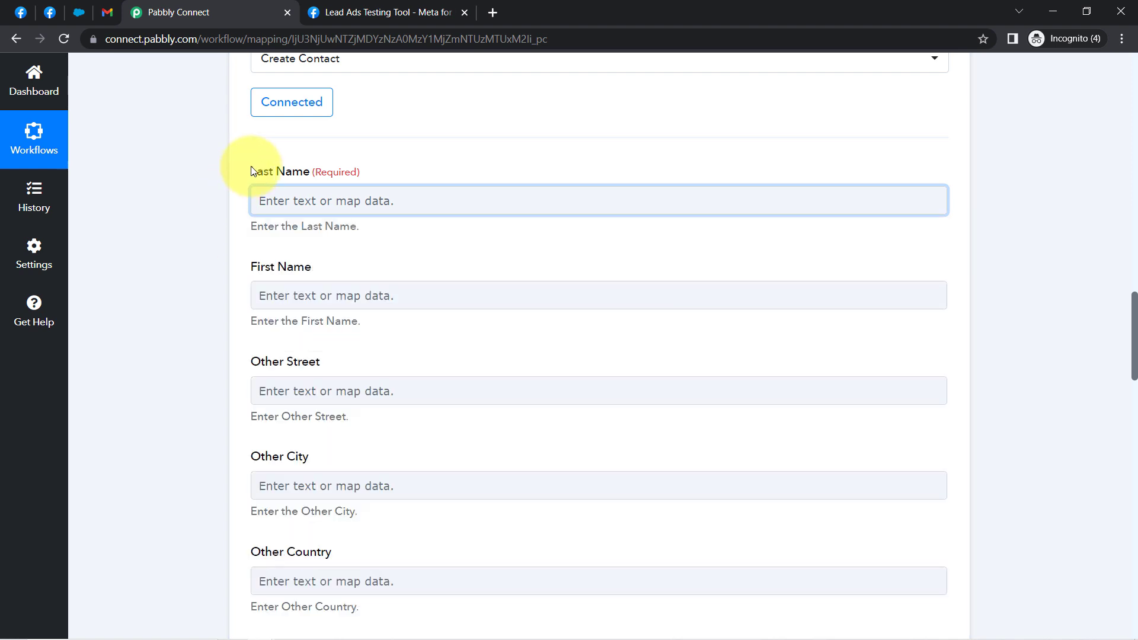
left_click_drag(254, 176, 320, 171)
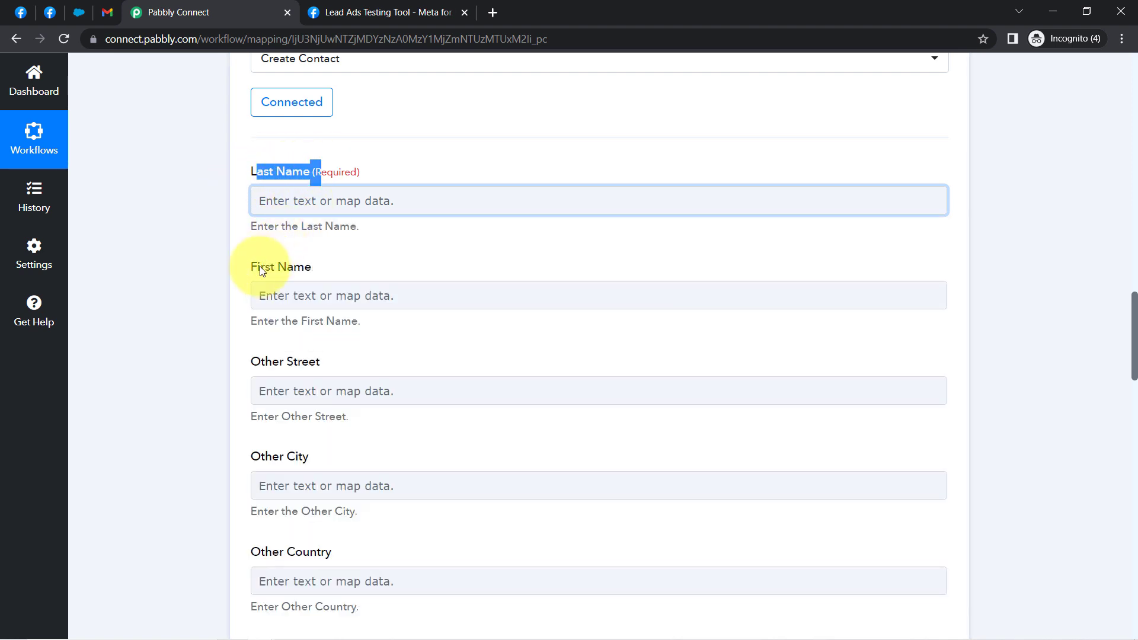
left_click_drag(261, 271, 332, 272)
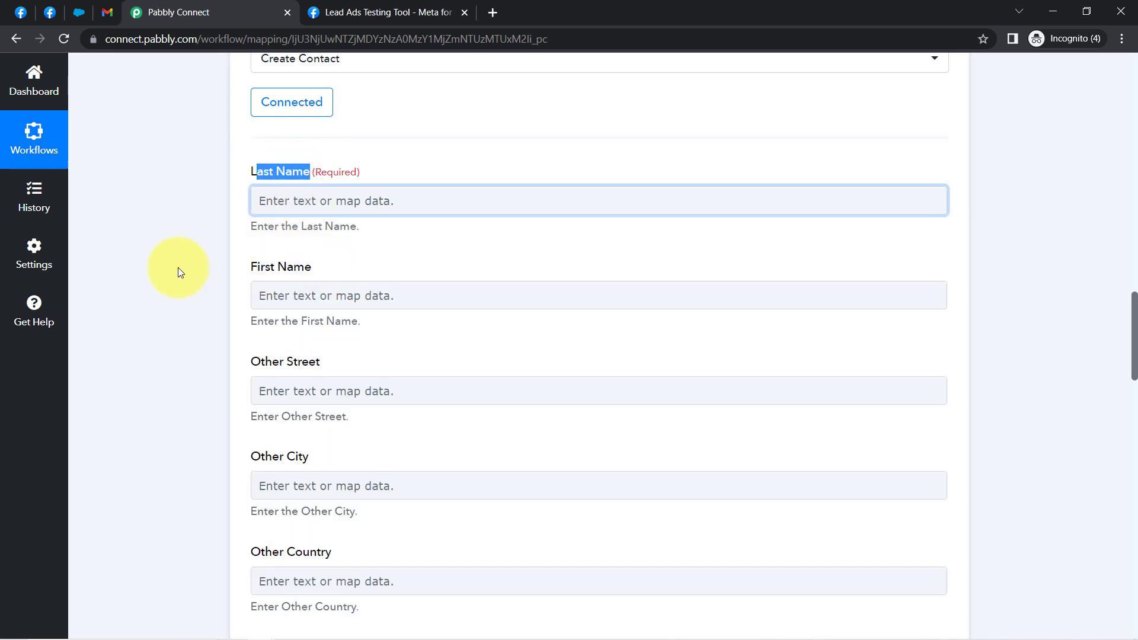
left_click(308, 198)
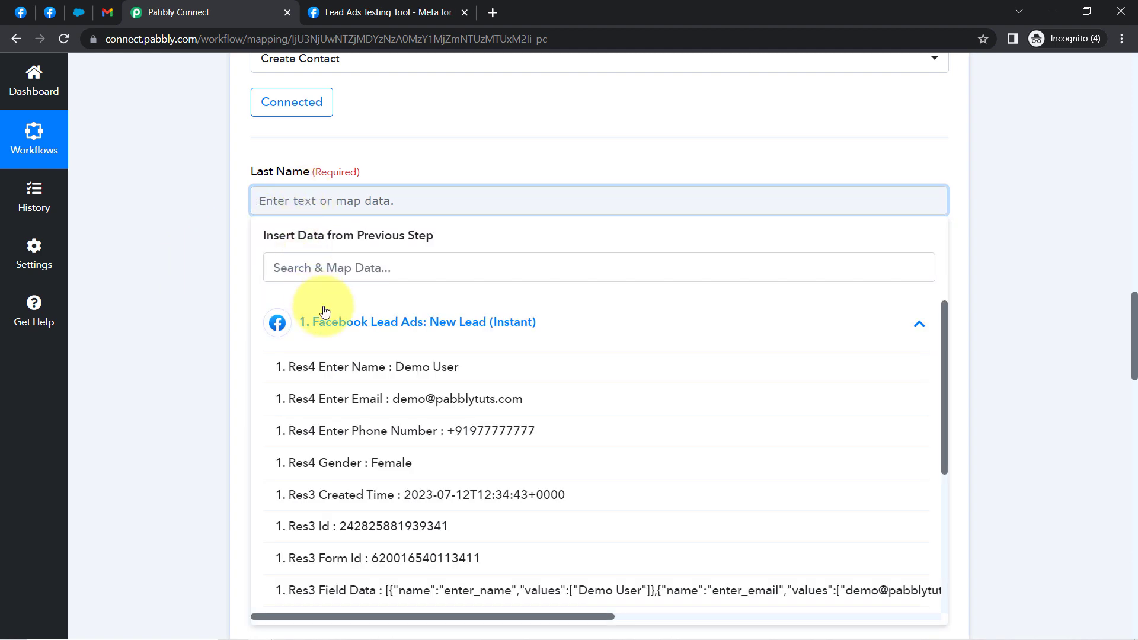
left_click(361, 368)
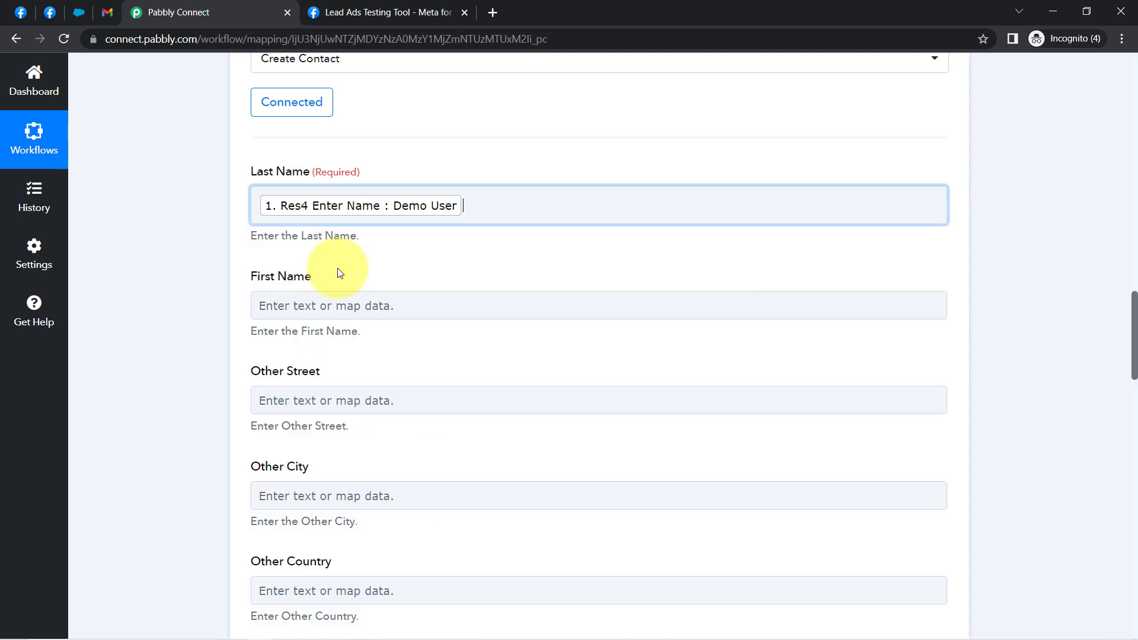
Step: Map the Salesforce contact's First Name to the trigger's Res4 Enter Name value
left_click(294, 309)
left_click(330, 428)
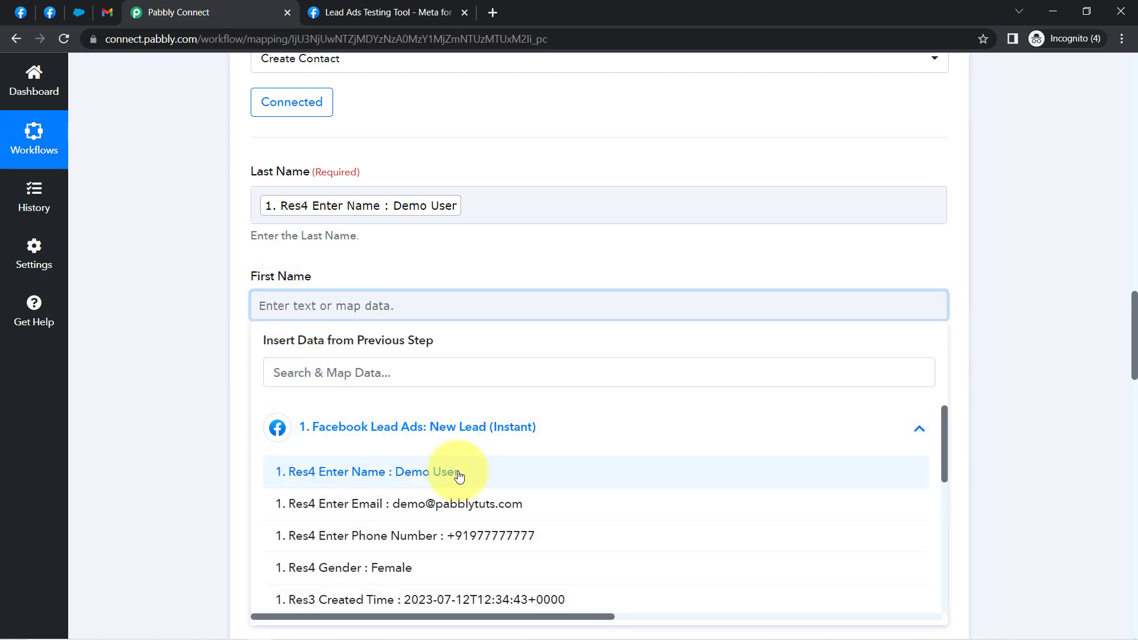
left_click(439, 471)
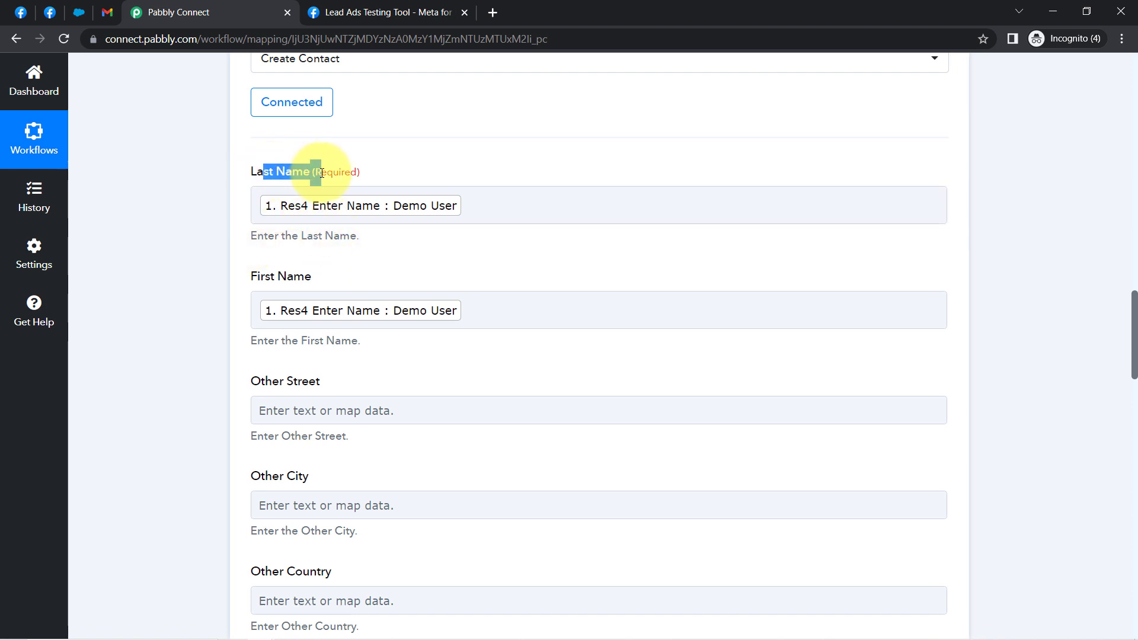
left_click_drag(258, 277, 311, 285)
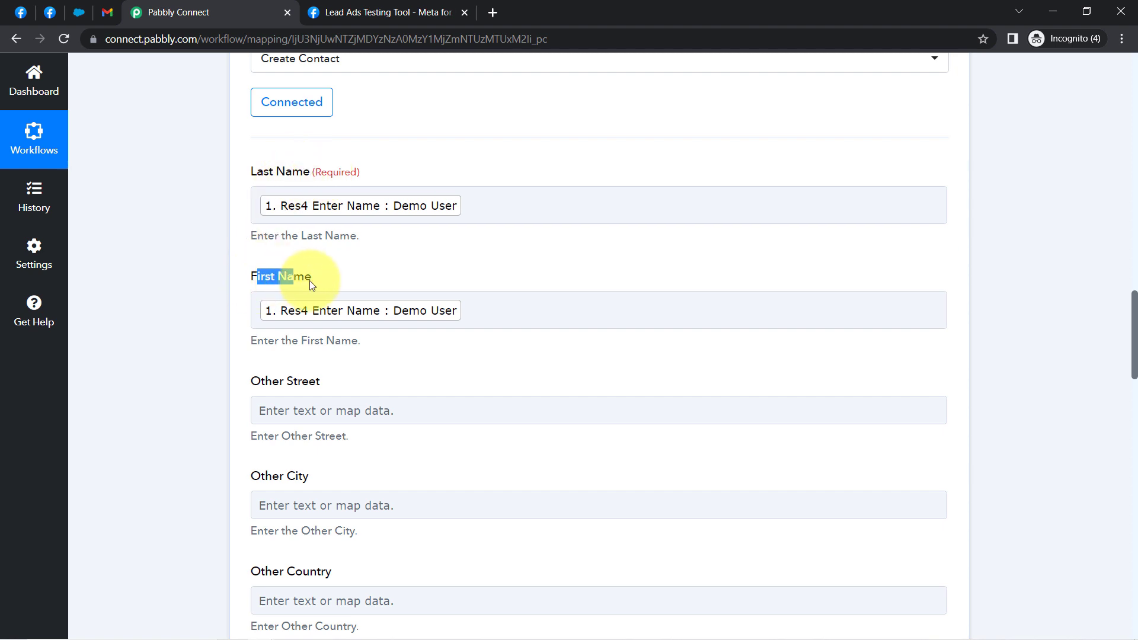
left_click(307, 265)
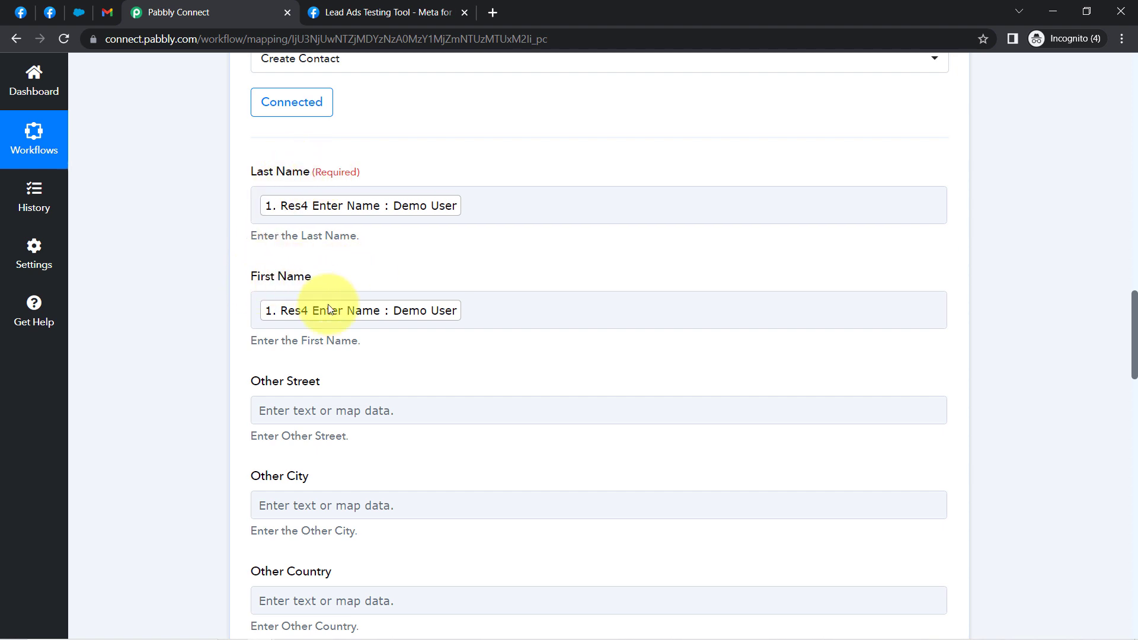
Step: Insert an empty action step between the Facebook trigger and the Salesforce action, and delete that step
left_click_drag(1135, 314, 1135, 254)
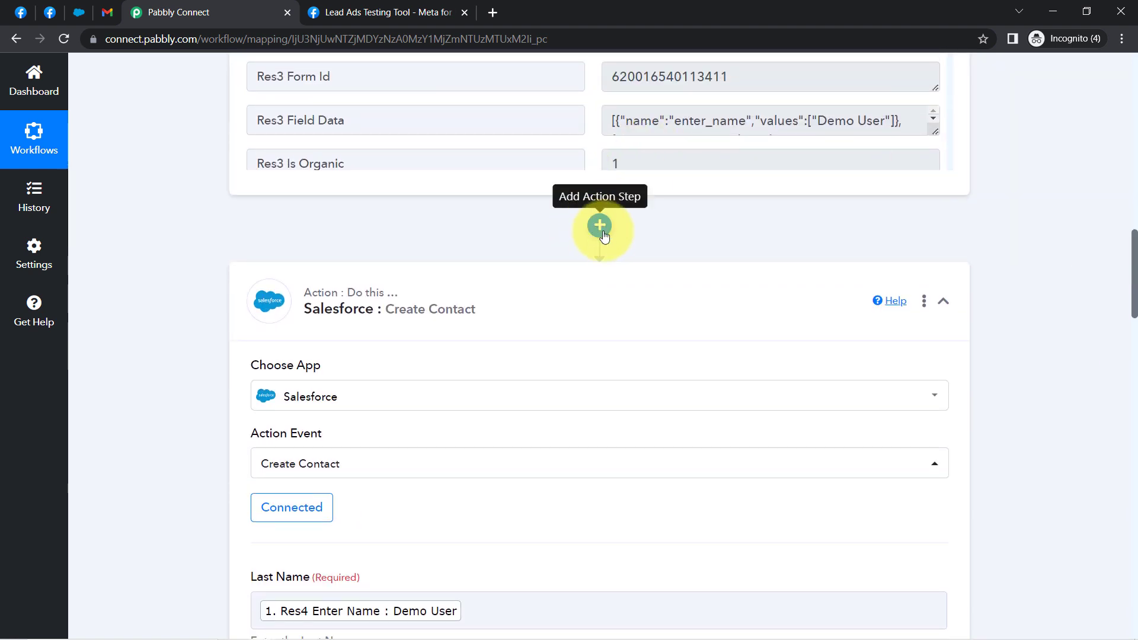
left_click(600, 226)
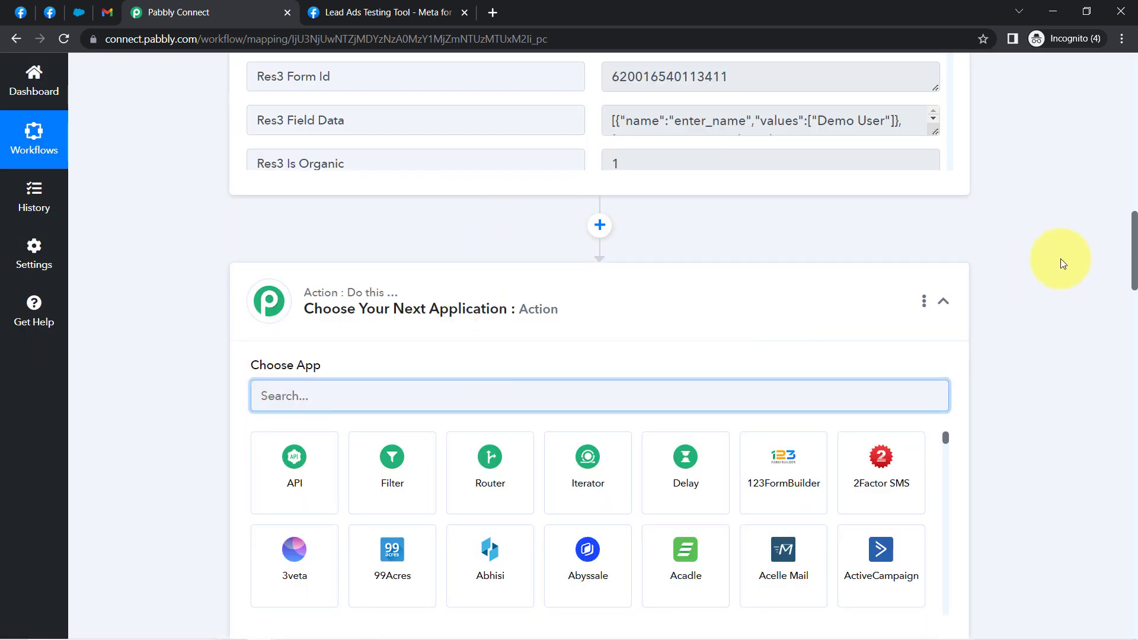
left_click(1135, 216)
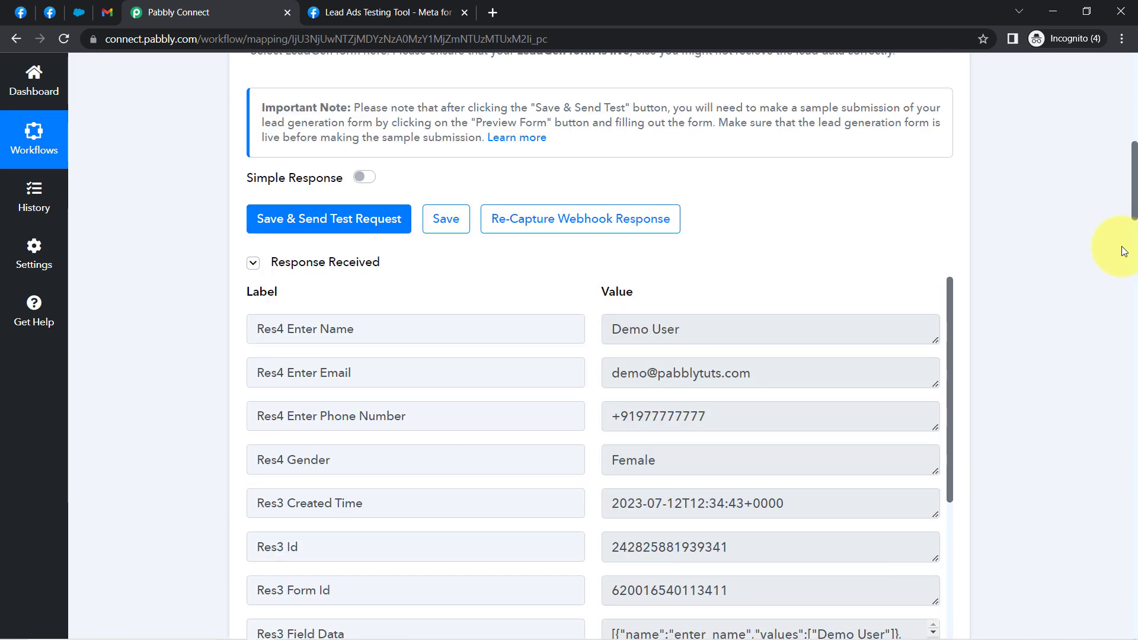
left_click_drag(1135, 205, 1132, 299)
left_click(924, 149)
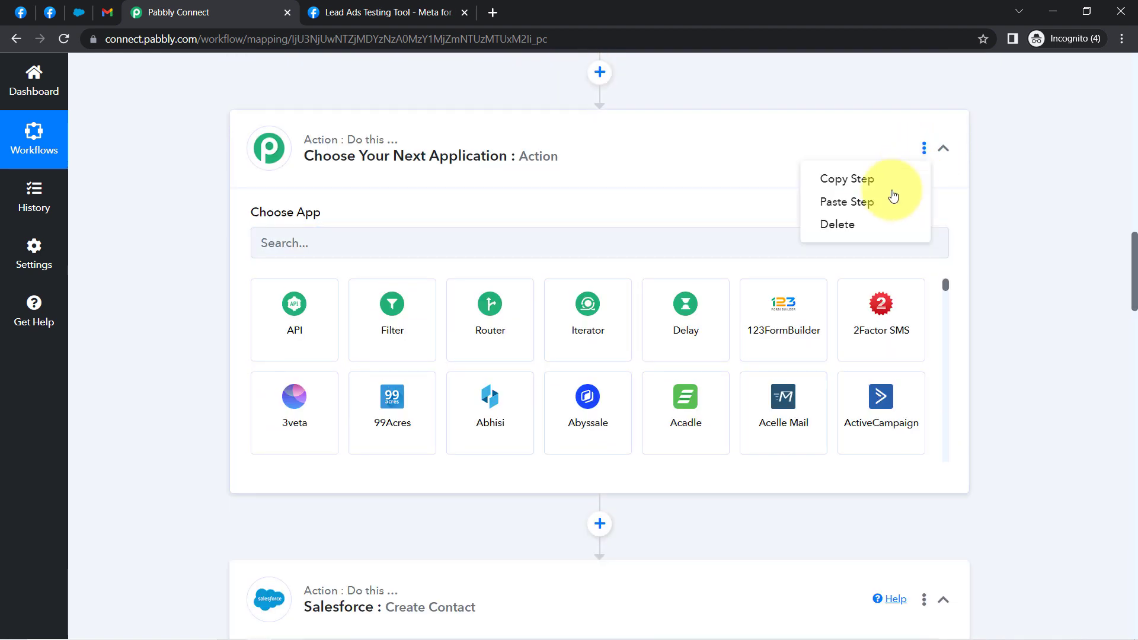
left_click(810, 219)
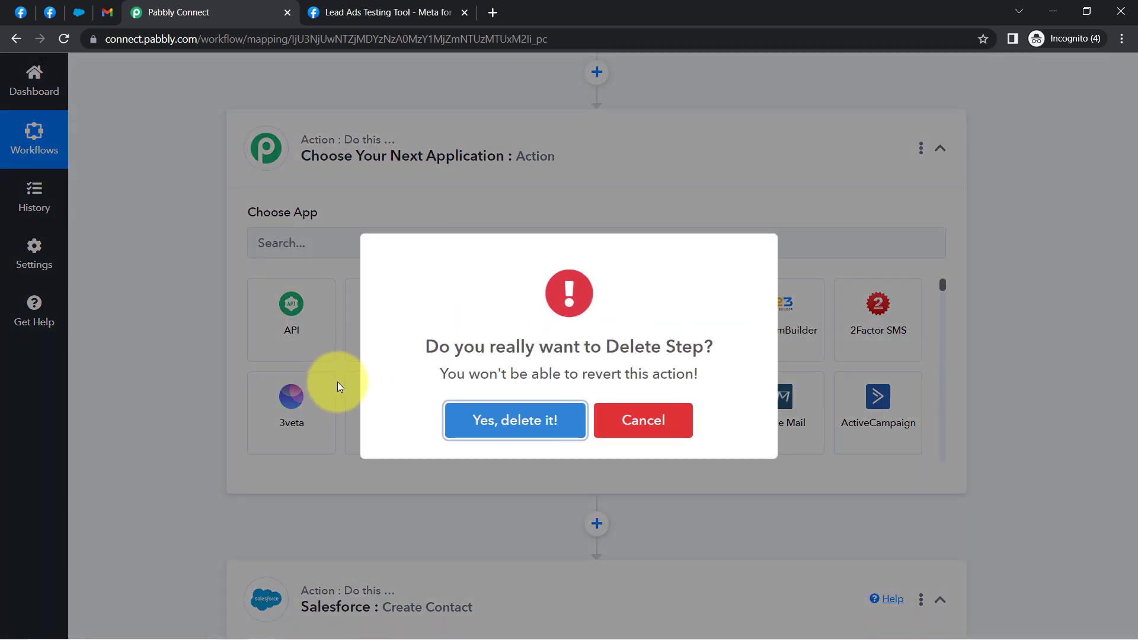
left_click(509, 432)
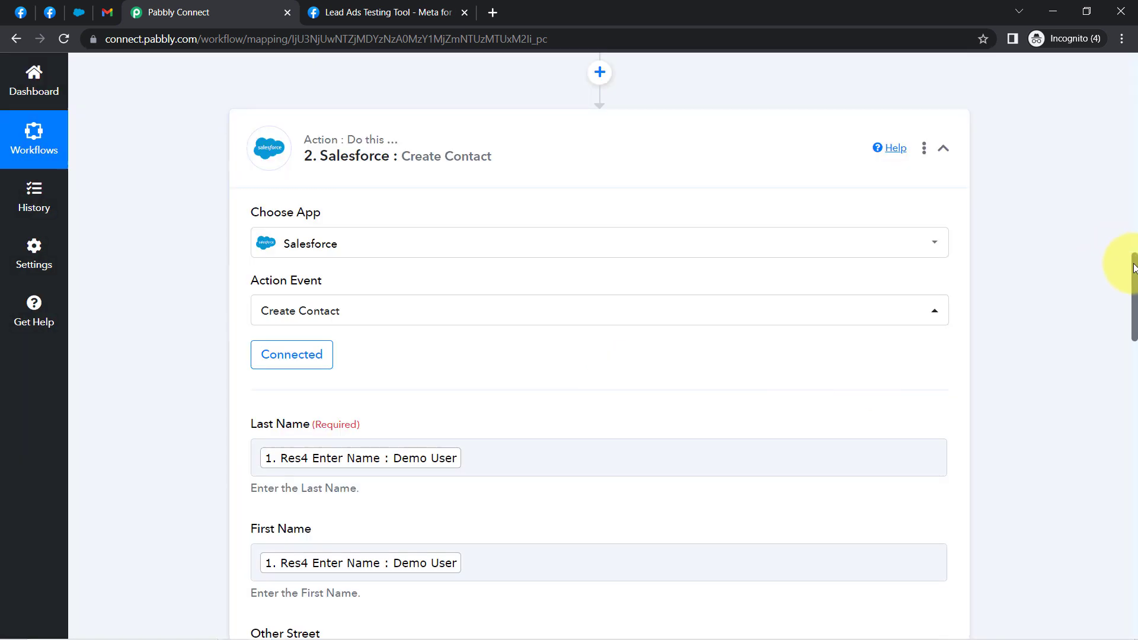
Step: Map the Salesforce contact's Mobile Phone to the trigger's Res4 Enter Phone Number value
left_click_drag(1134, 268, 1135, 309)
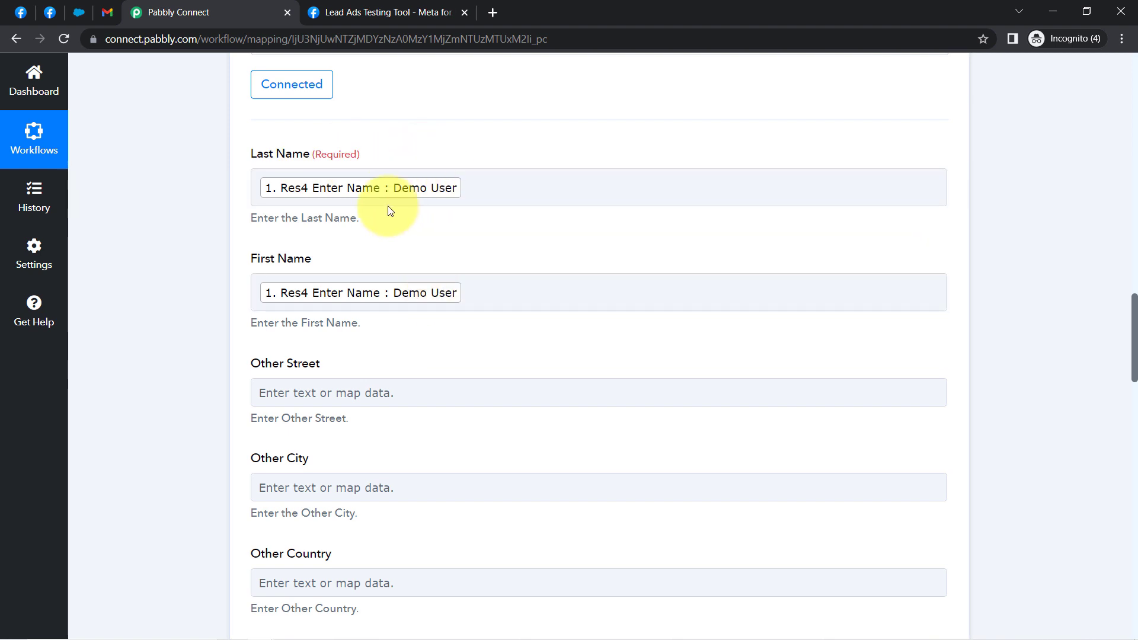
left_click(409, 303)
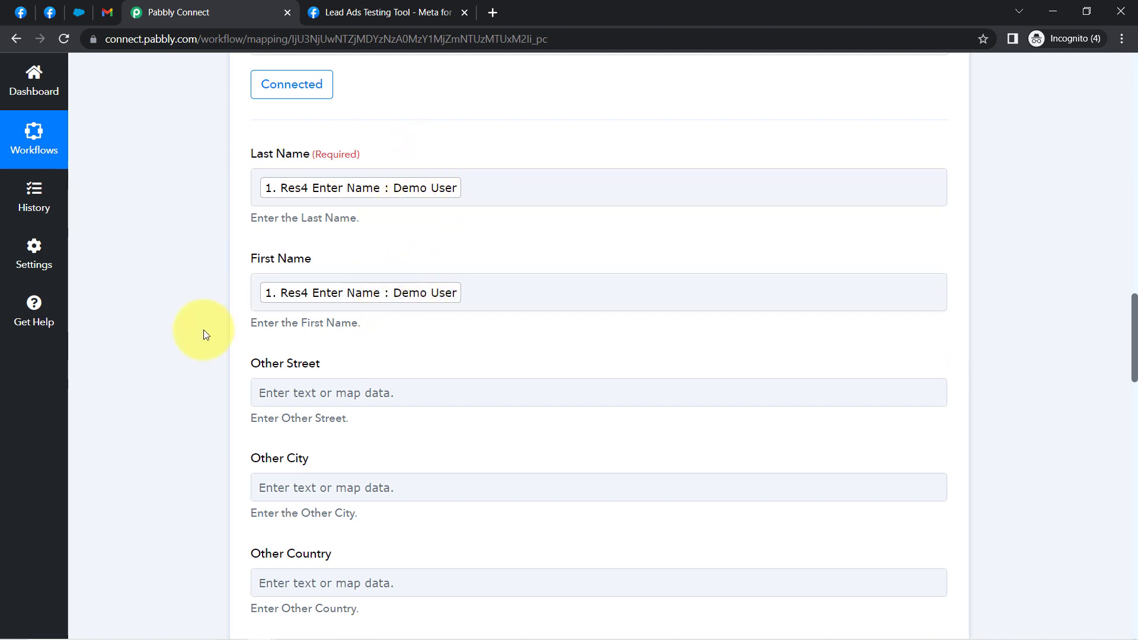
left_click_drag(1134, 325, 1134, 461)
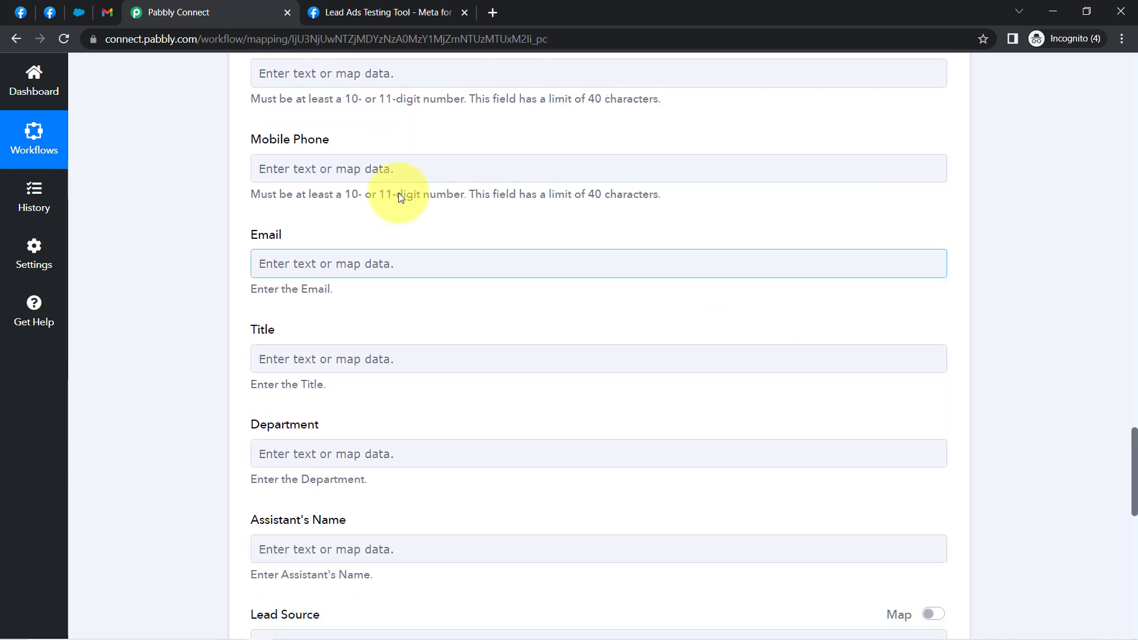
left_click(347, 169)
left_click(379, 289)
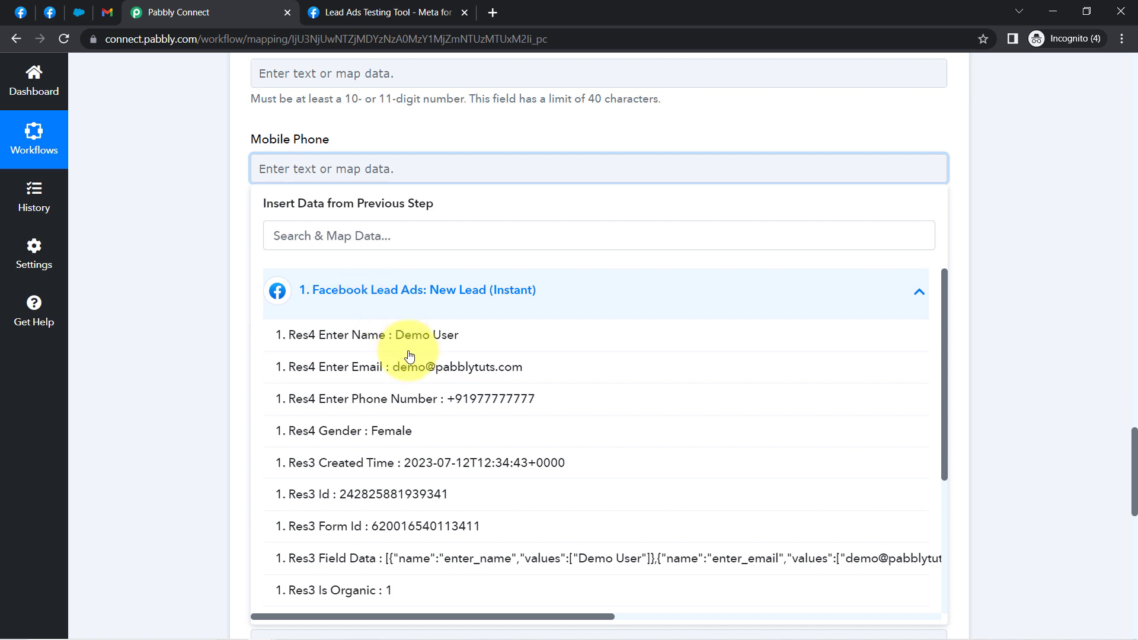
left_click(464, 402)
left_click(178, 205)
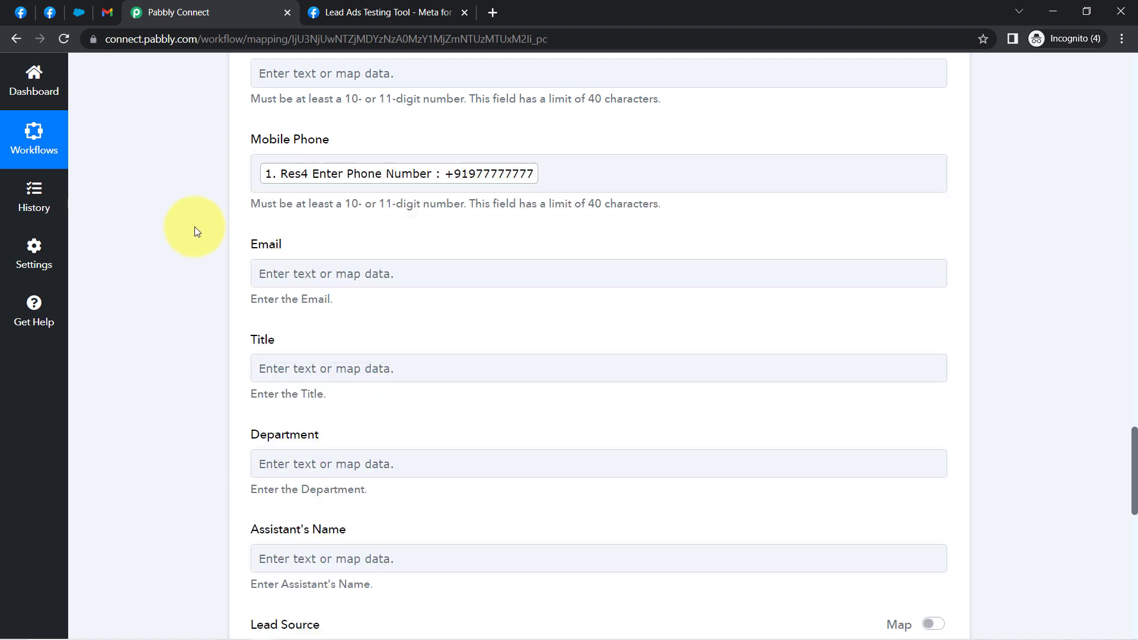
Step: Map the Salesforce contact's Email to the trigger's Res4 Enter Email value
left_click(283, 280)
left_click(300, 389)
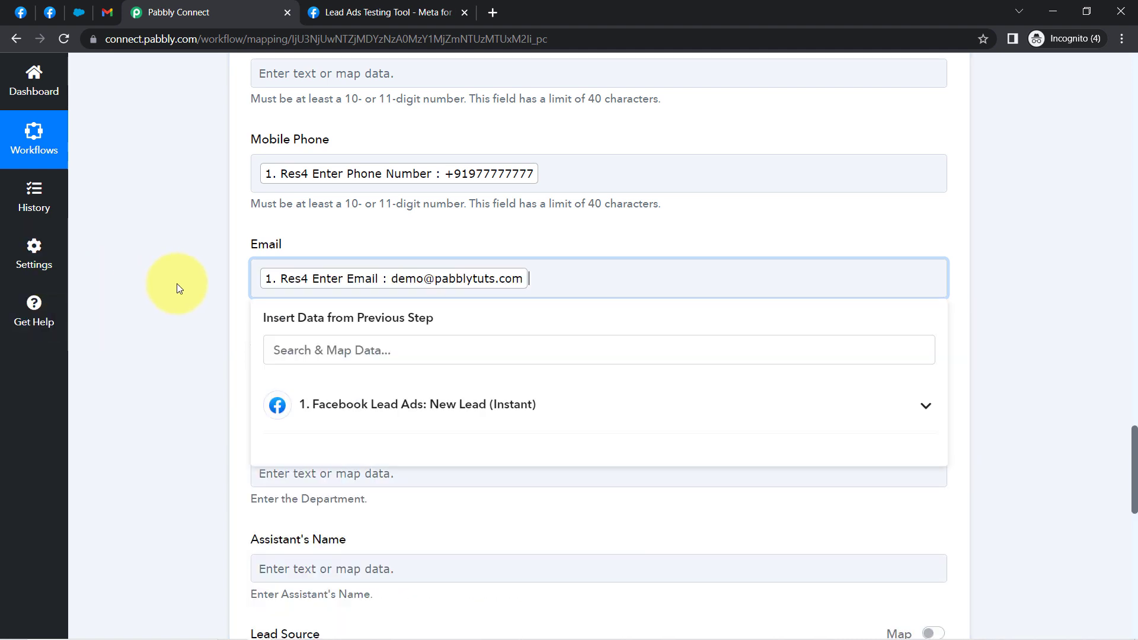
left_click(186, 288)
Step: Check the existing Salesforce contacts, and save the Create Contact action in Pabbly Connect with a test request
scroll(186, 289, "down", 6)
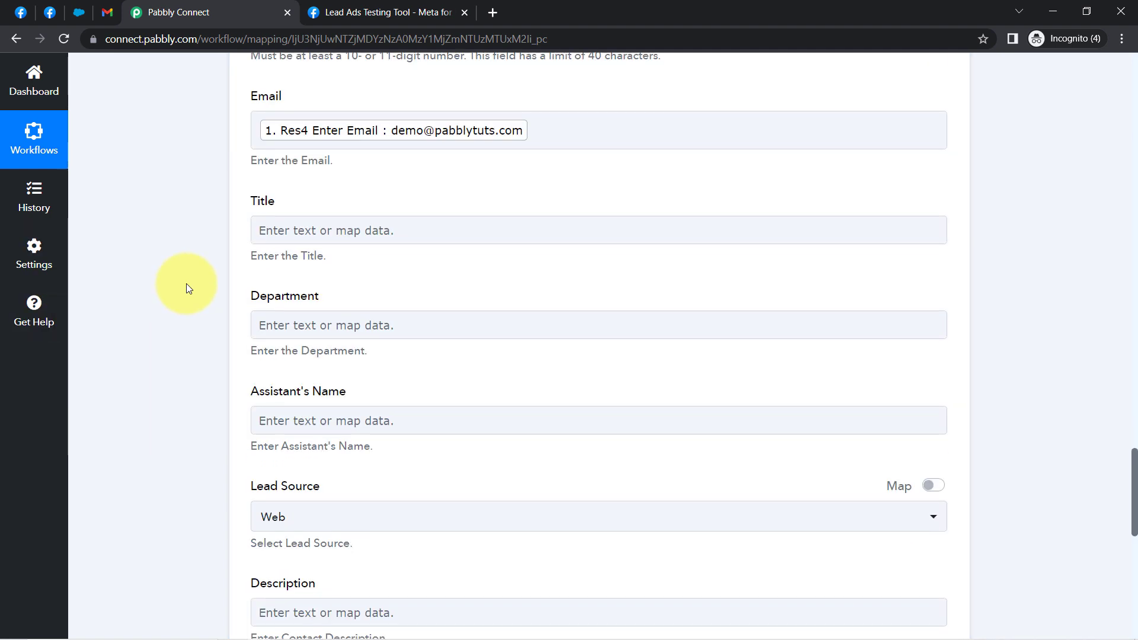
scroll(187, 284, "down", 3)
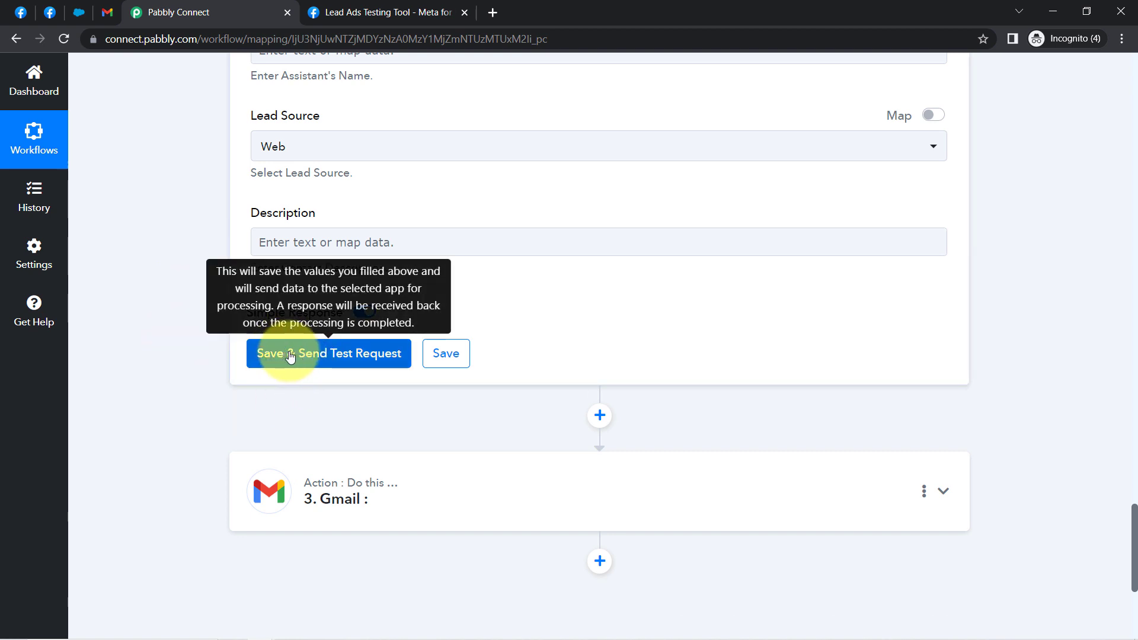
left_click(77, 10)
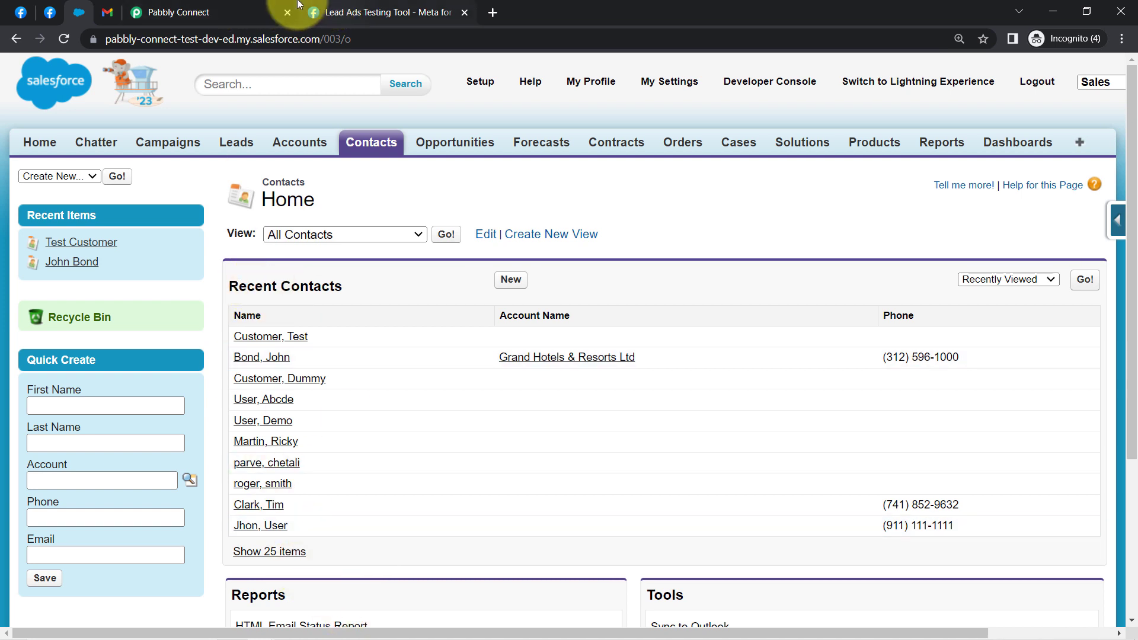
left_click(178, 12)
left_click(268, 361)
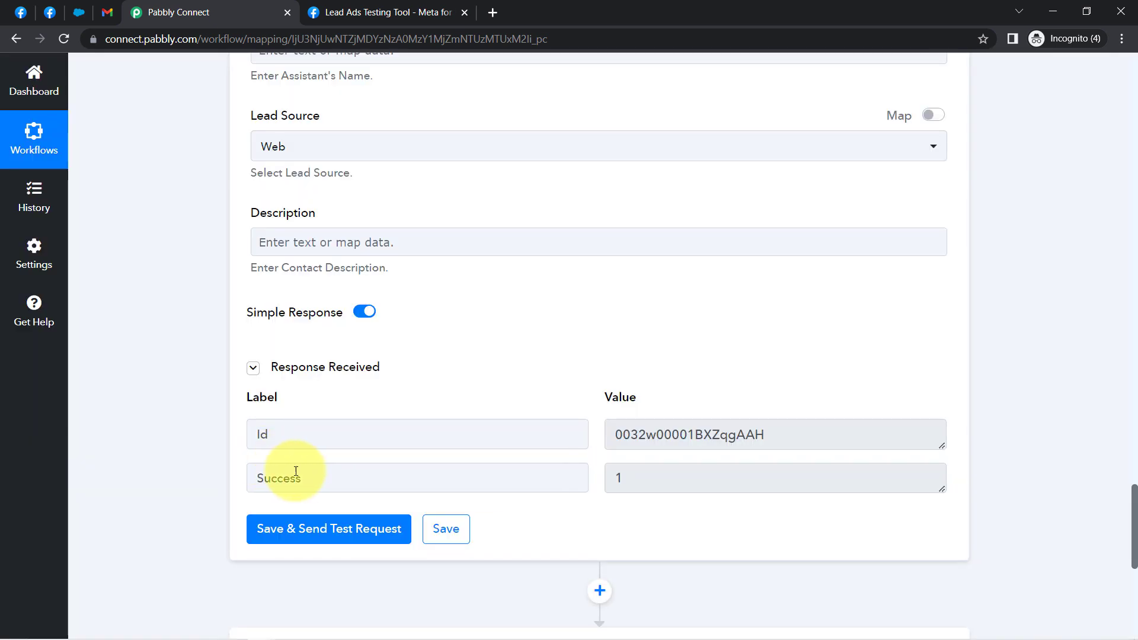
left_click_drag(296, 474, 257, 476)
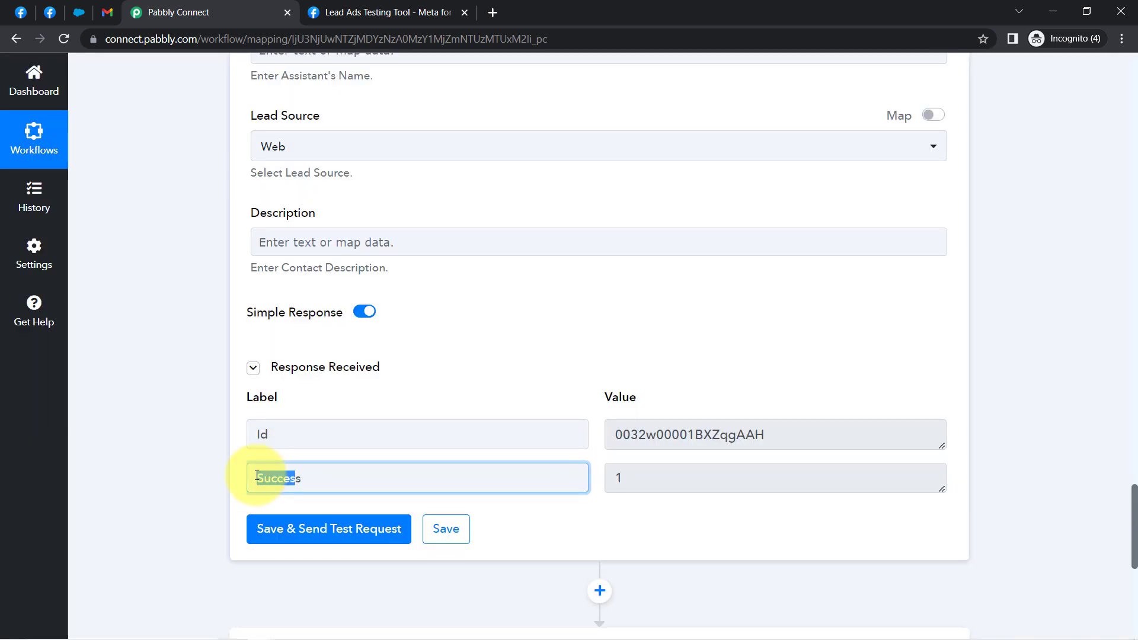
Step: Refresh the Contacts page in Salesforce and open the newest contact to check its name, mobile, email and lead source
left_click(79, 12)
left_click(64, 39)
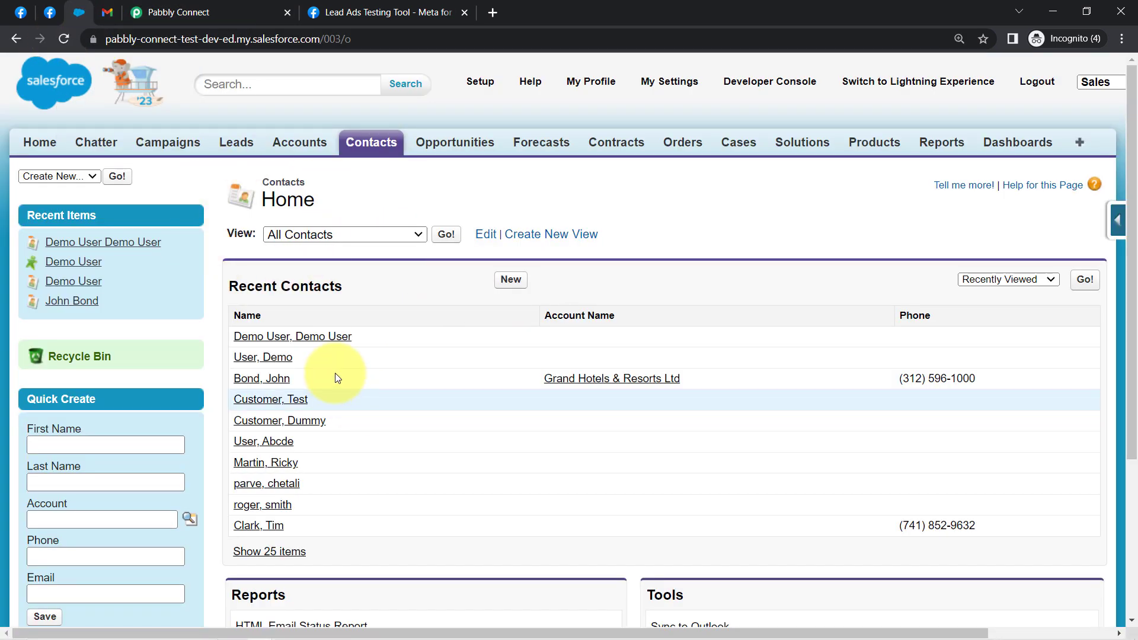
left_click(306, 338)
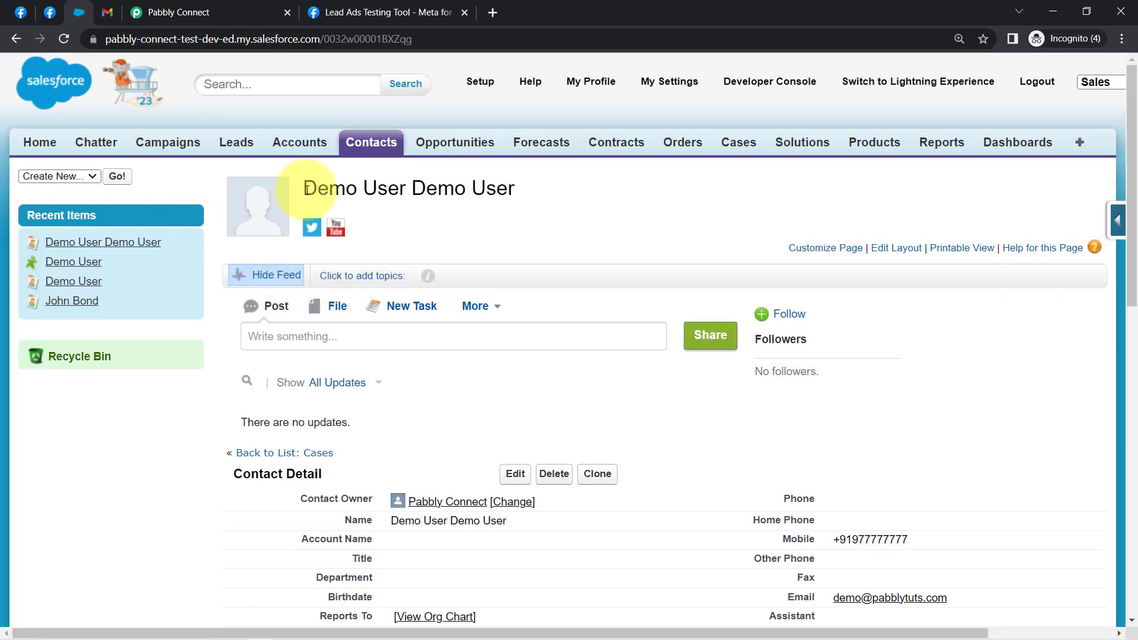
left_click_drag(307, 188, 521, 196)
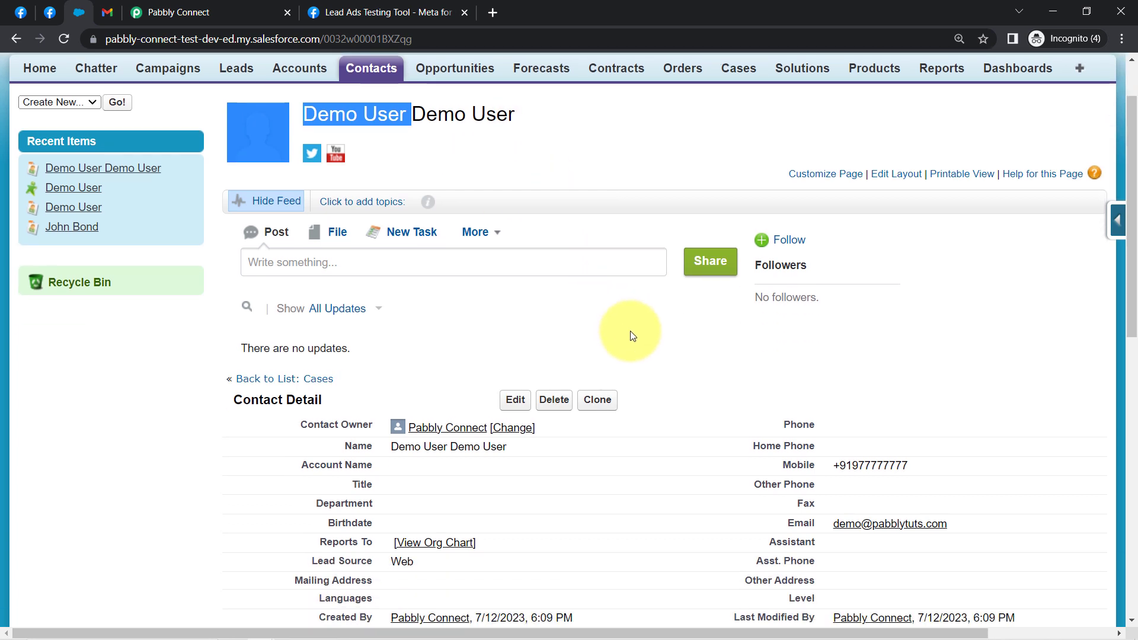
scroll(1011, 416, "down", 3)
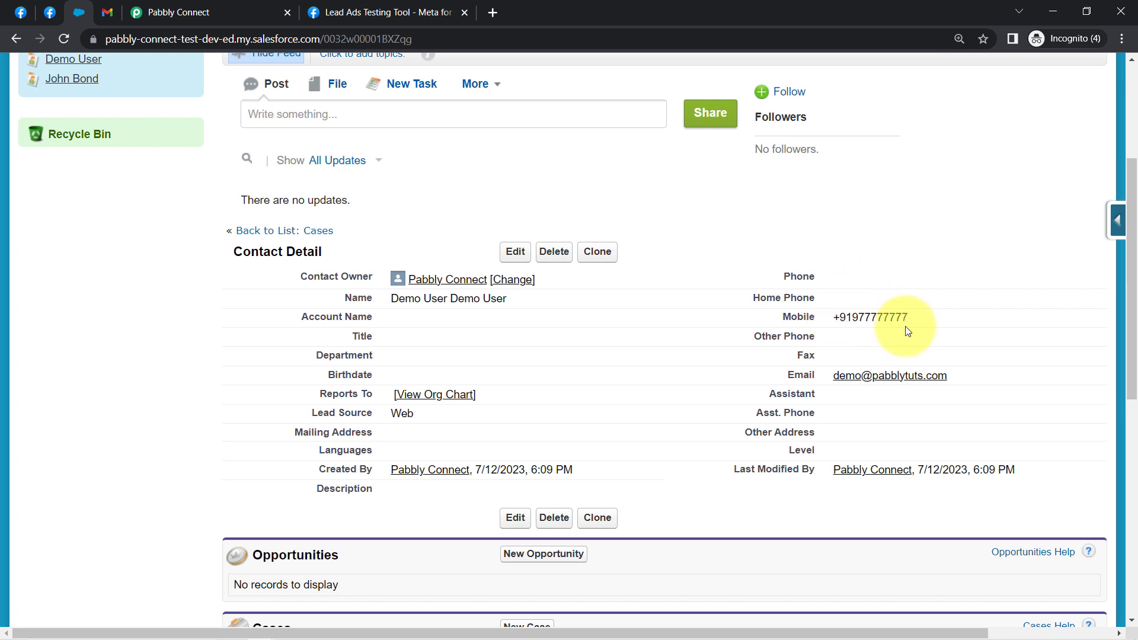
scroll(864, 311, "up", 1)
scroll(399, 310, "down", 2)
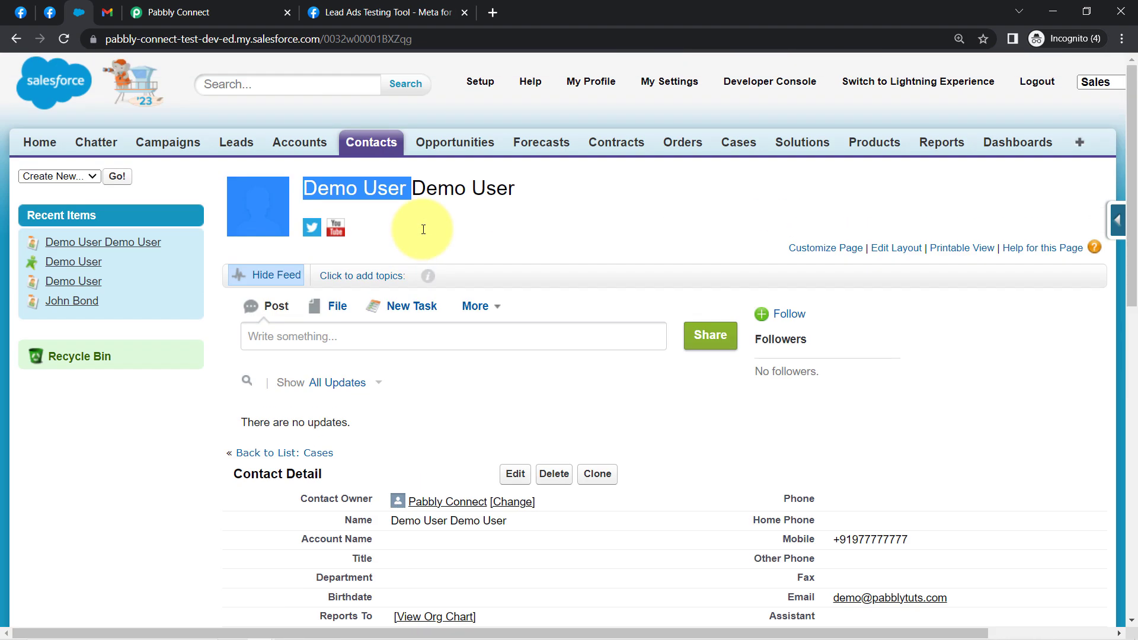
scroll(423, 229, "down", 1)
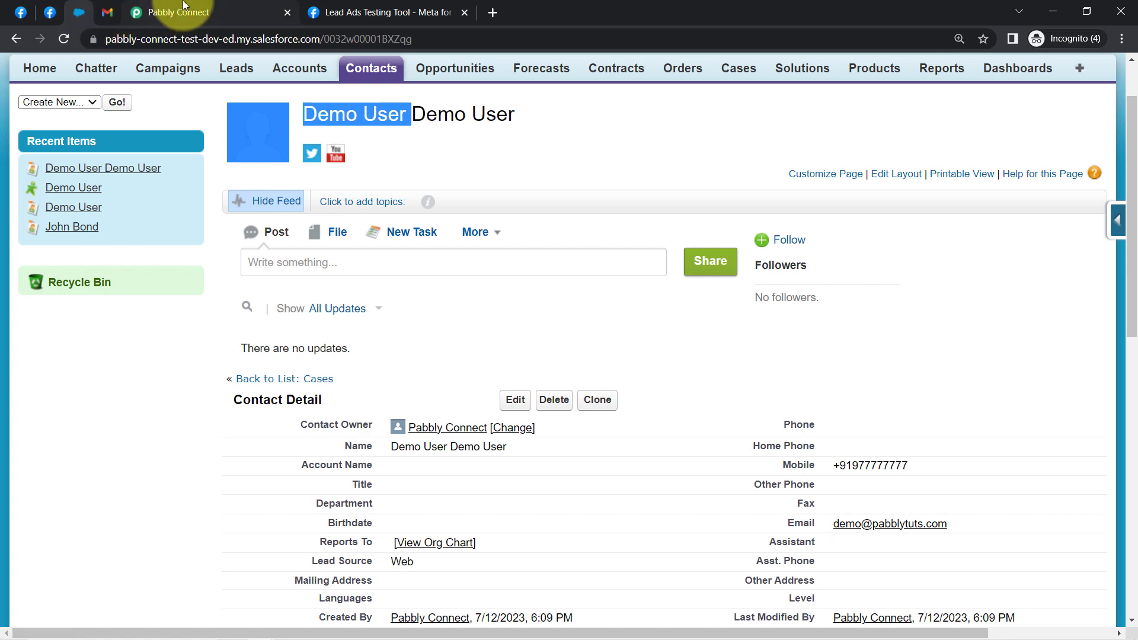
Step: Return to the workflow in Pabbly Connect and collapse the Salesforce Create Contact action
left_click(186, 19)
scroll(307, 301, "up", 20)
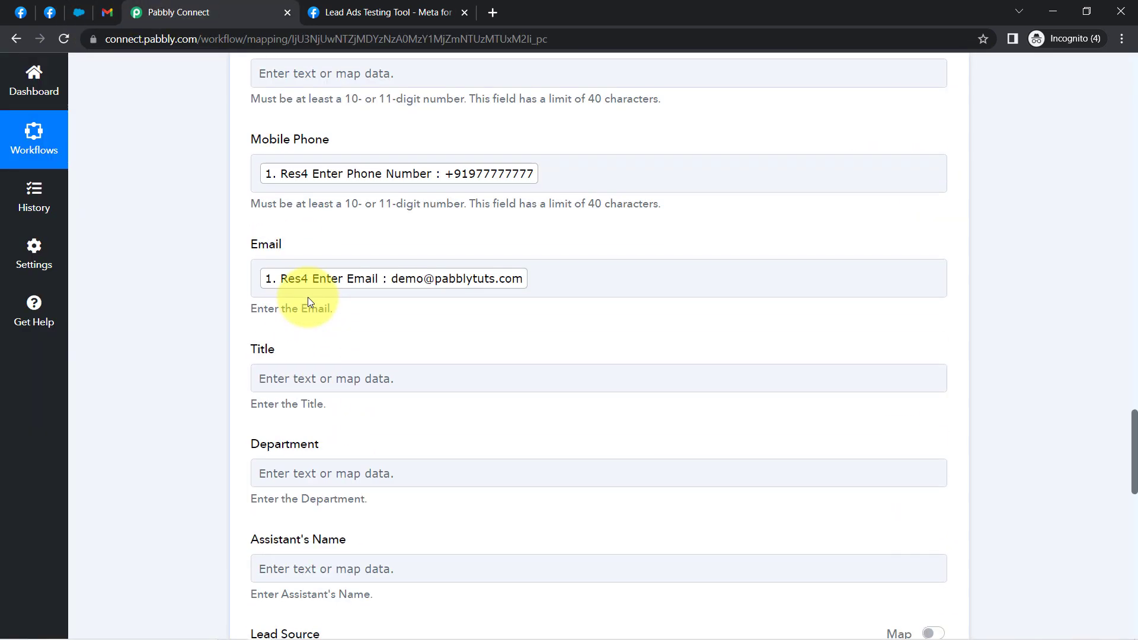
scroll(308, 297, "up", 6)
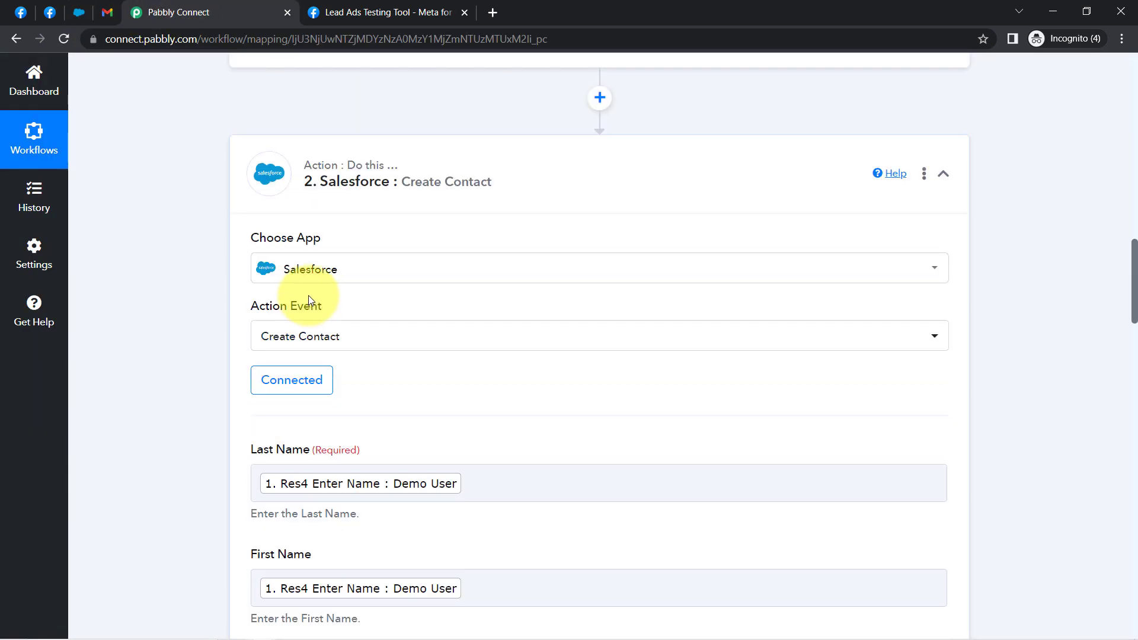
left_click(326, 179)
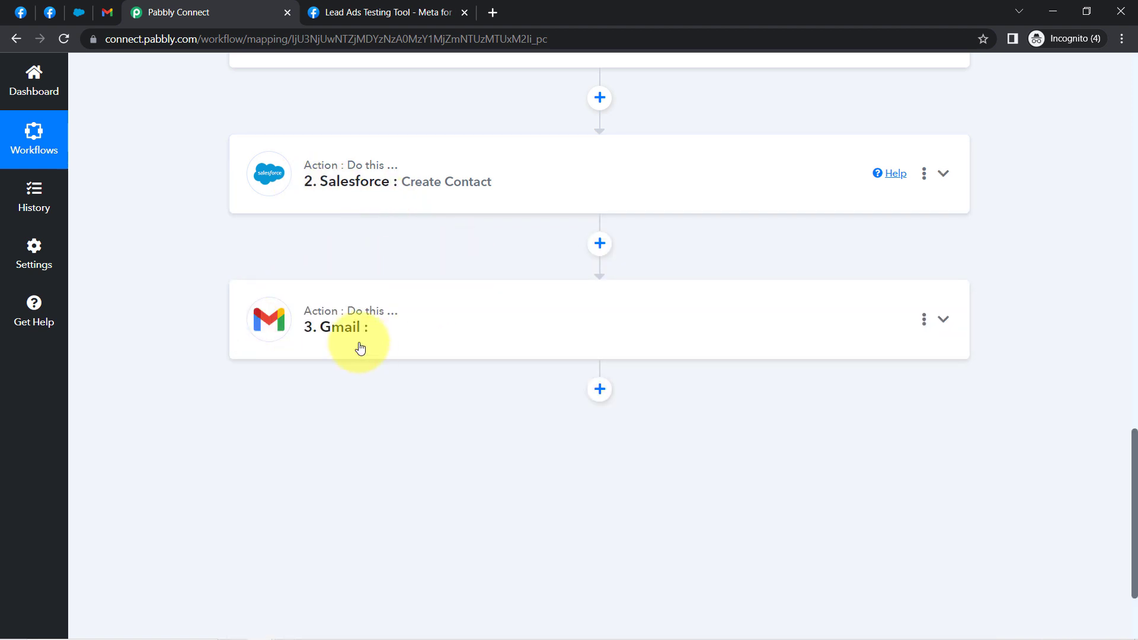
Step: Expand the Gmail action and set its action event to Send Email
scroll(389, 226, "down", 3)
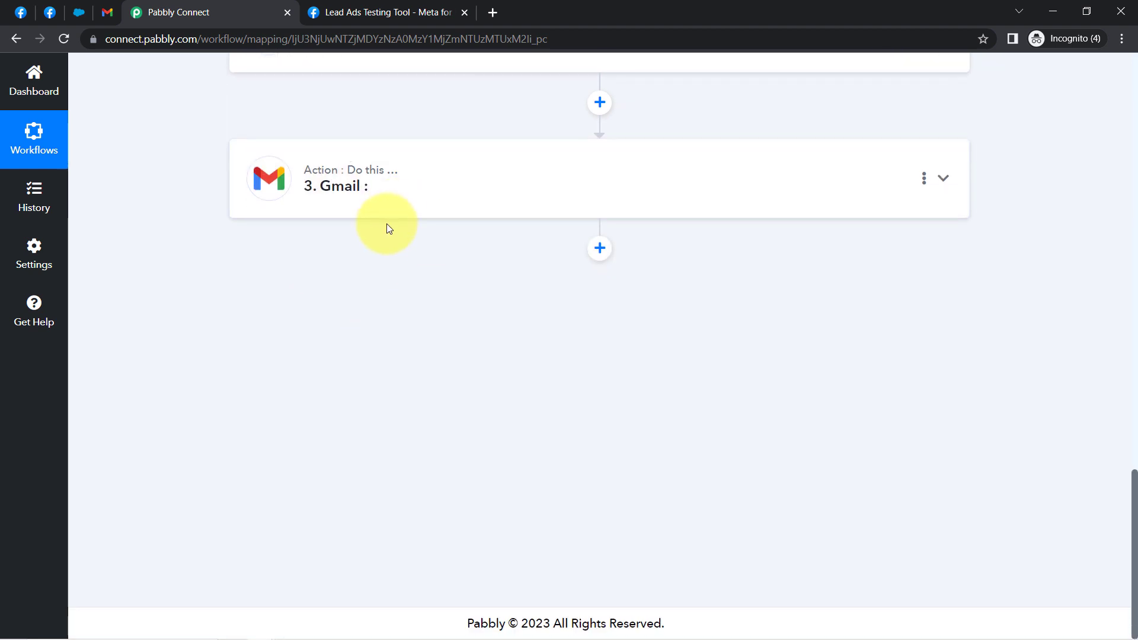
left_click(348, 196)
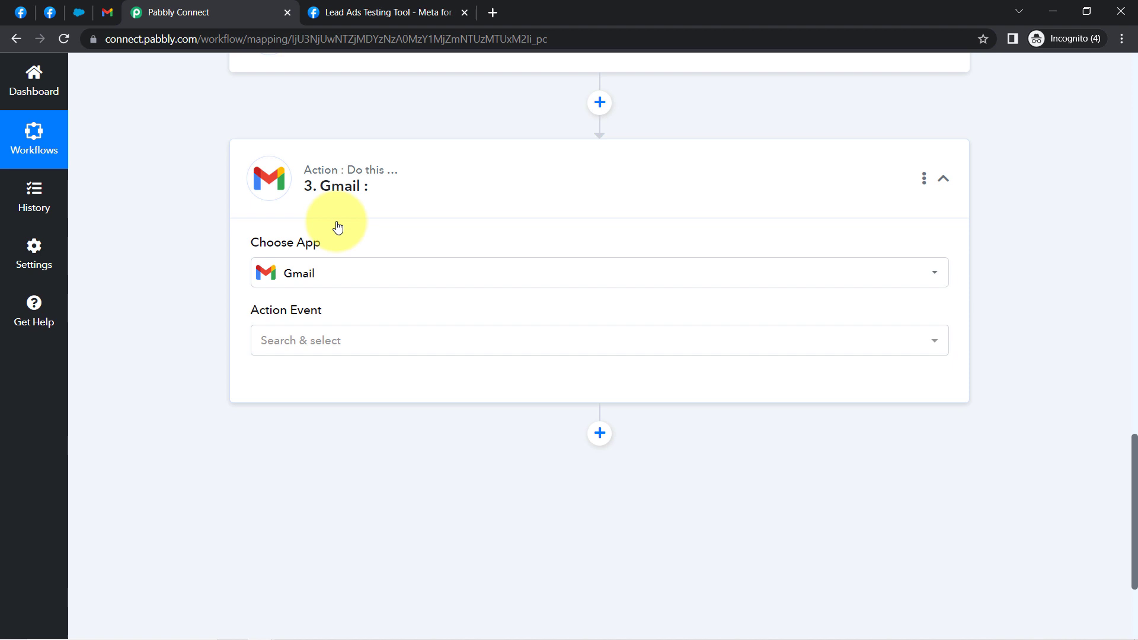
left_click(306, 336)
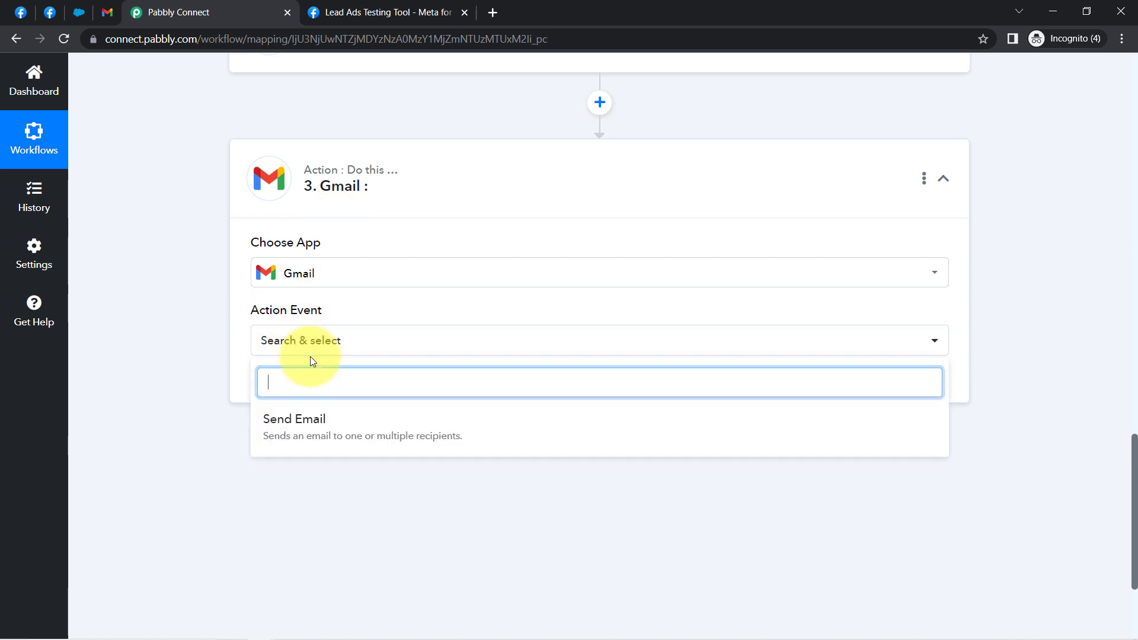
left_click(282, 426)
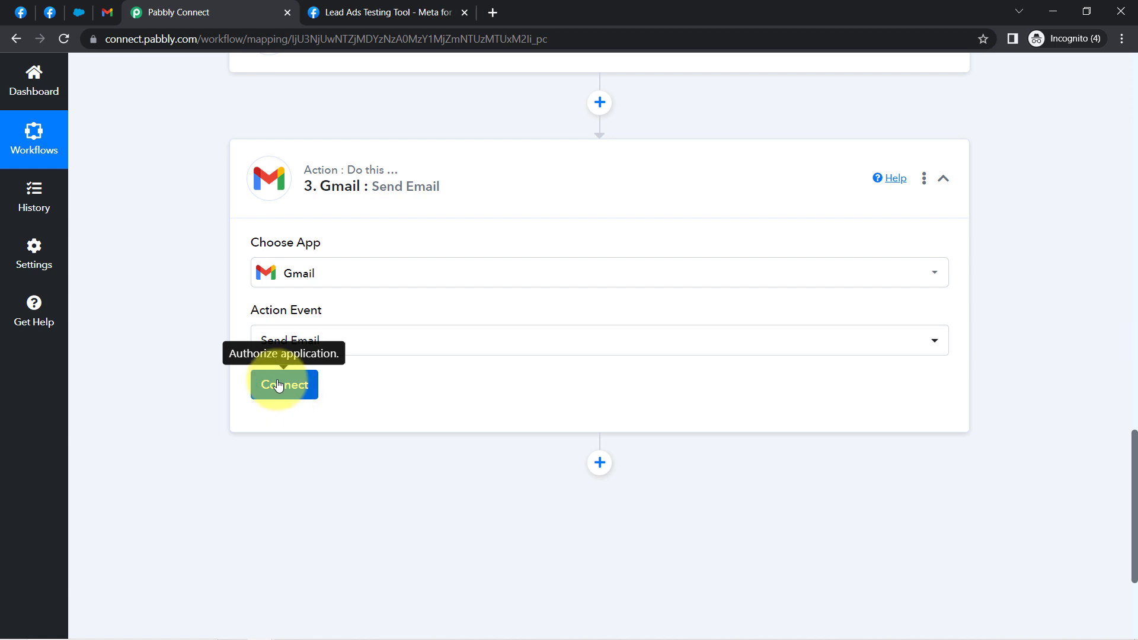
Step: Connect the Gmail action through the existing connection Gmail #5 and save it
left_click(279, 386)
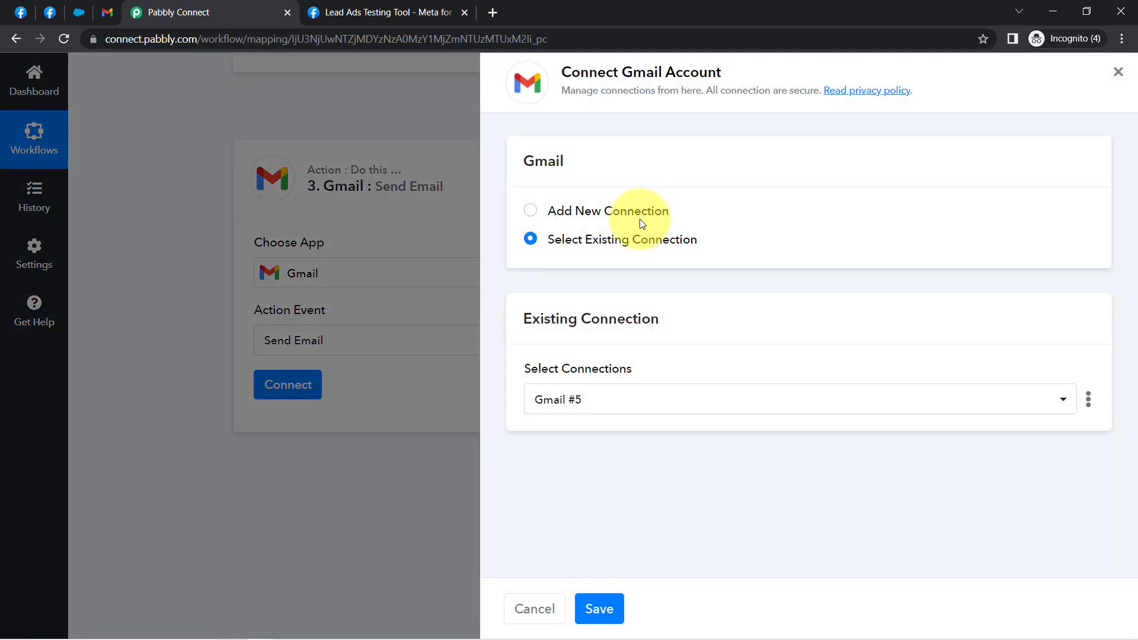
left_click(639, 218)
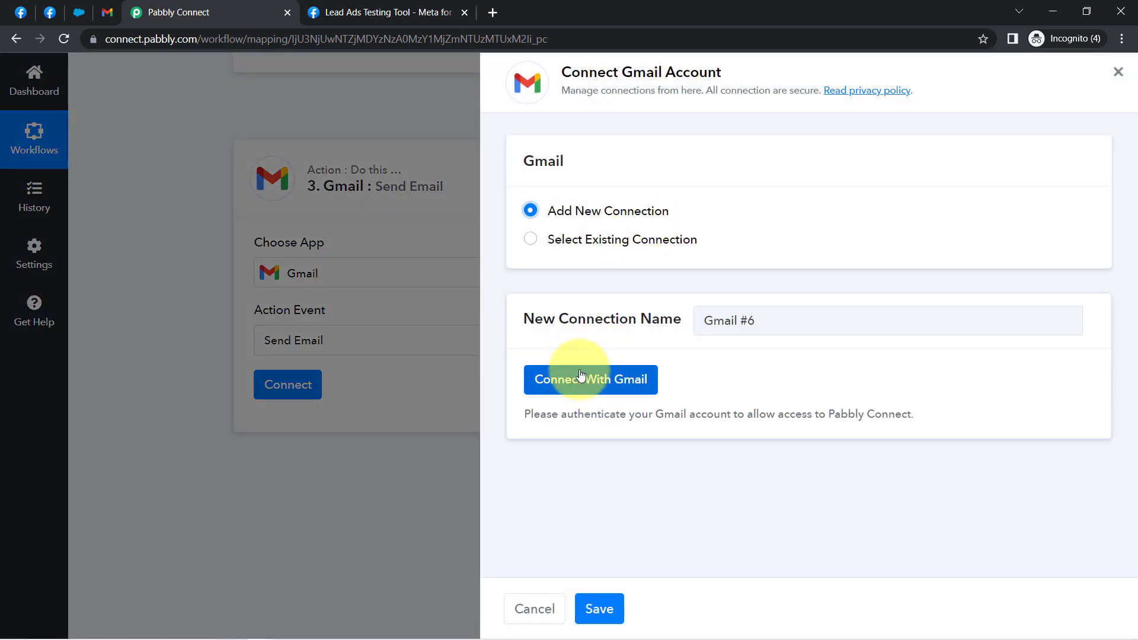
left_click(597, 237)
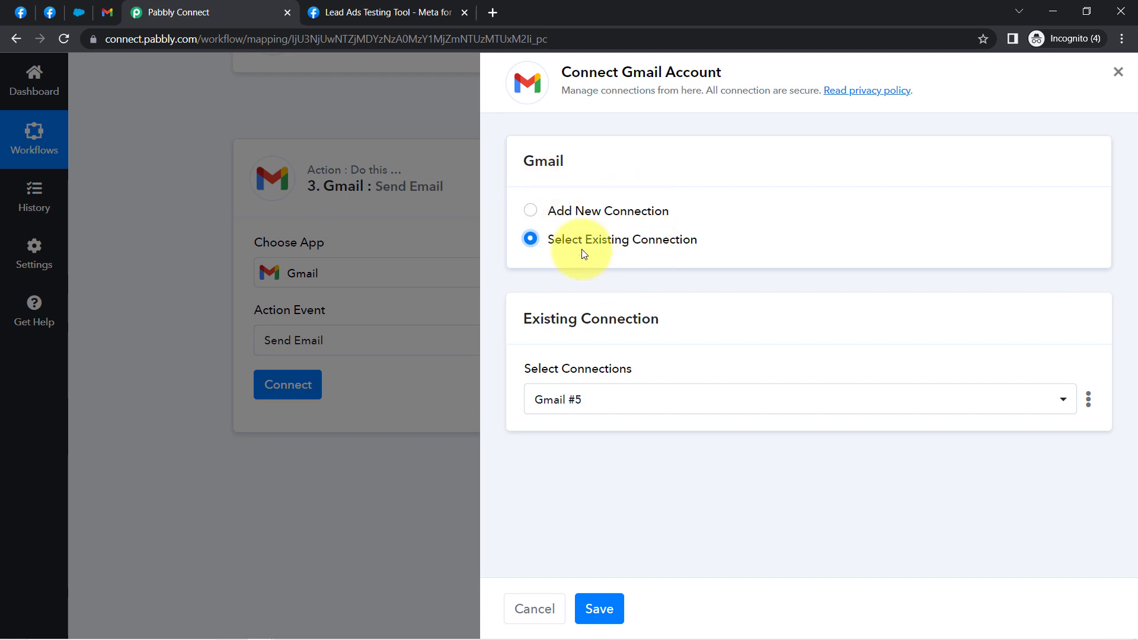
left_click(598, 608)
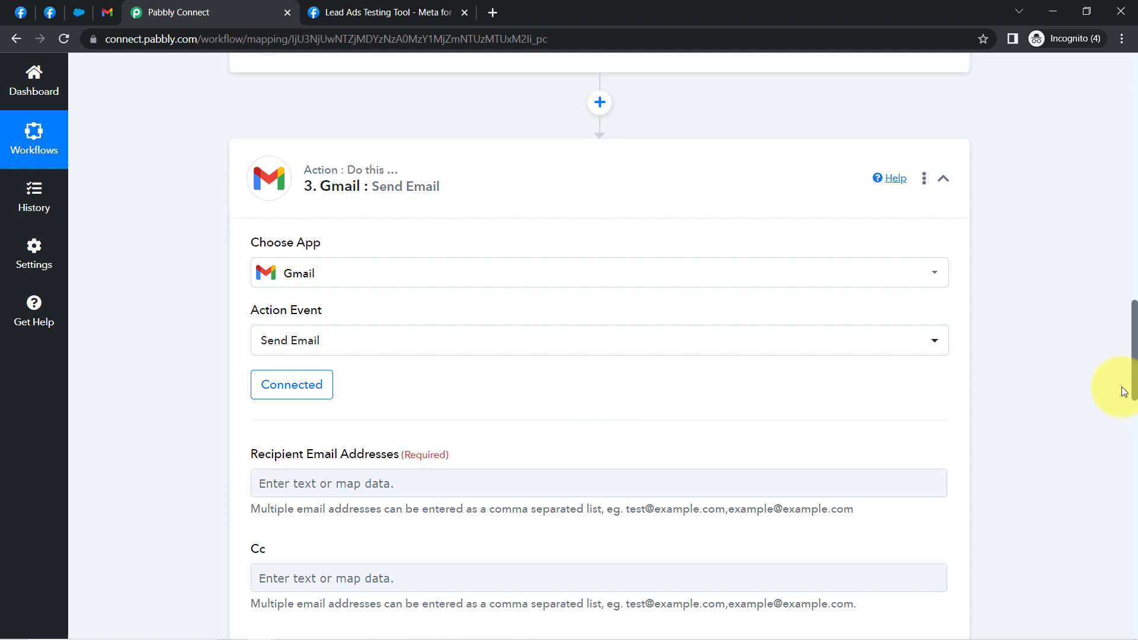
Step: Map the Gmail action's Recipient Email Addresses to the Facebook trigger's Res4 Enter Email value
left_click_drag(1136, 323, 1134, 357)
left_click_drag(252, 239, 380, 246)
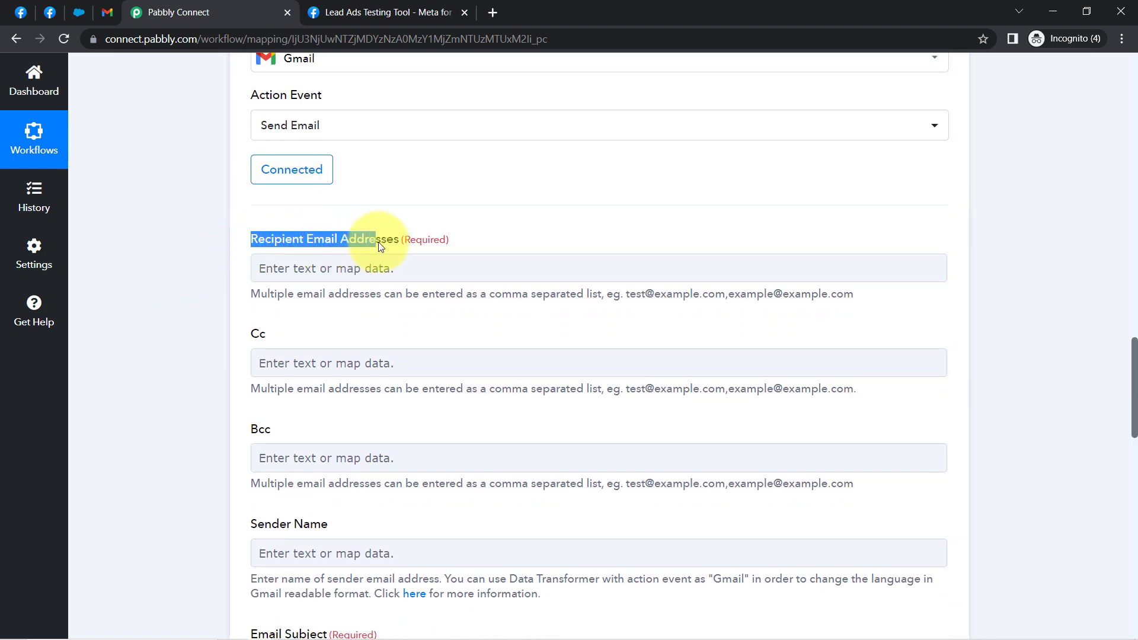
left_click(307, 270)
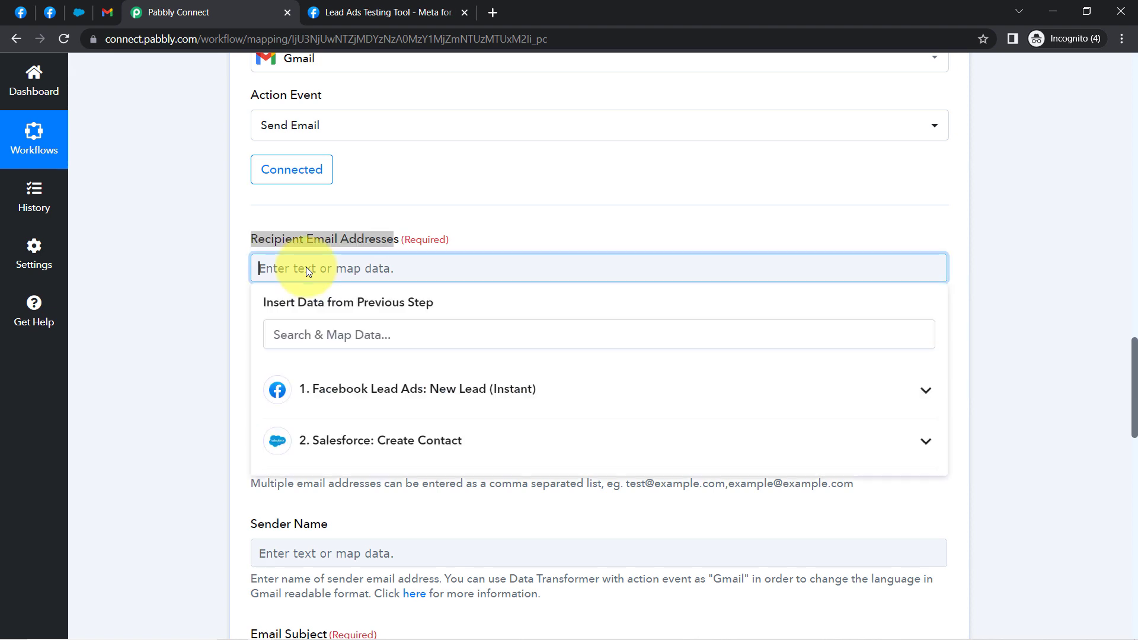
left_click(362, 394)
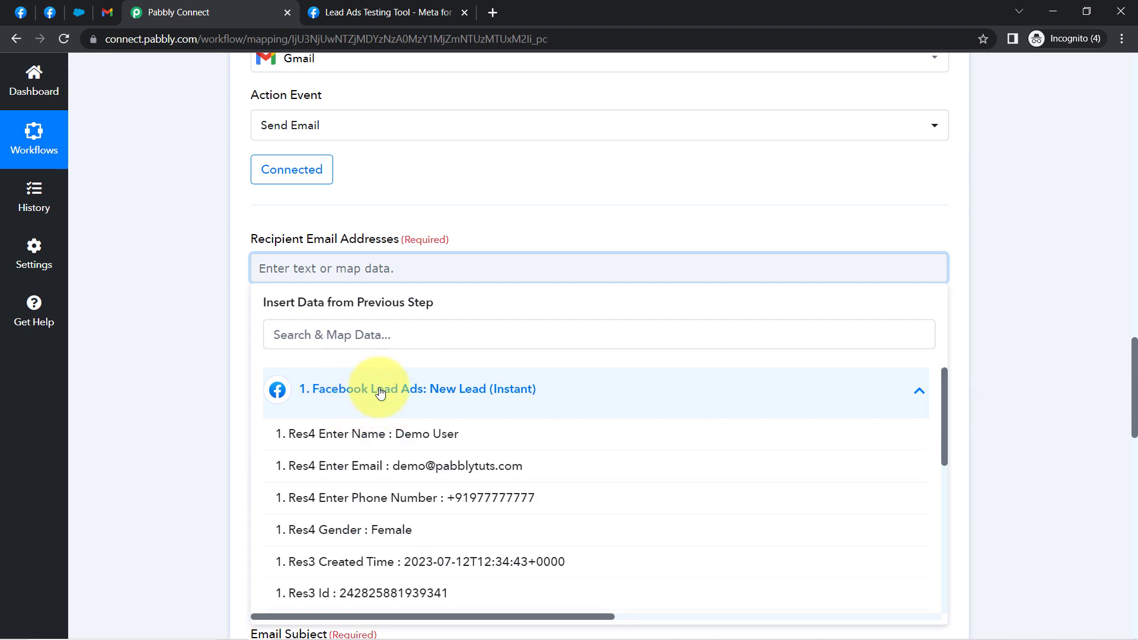
left_click(422, 466)
left_click(191, 268)
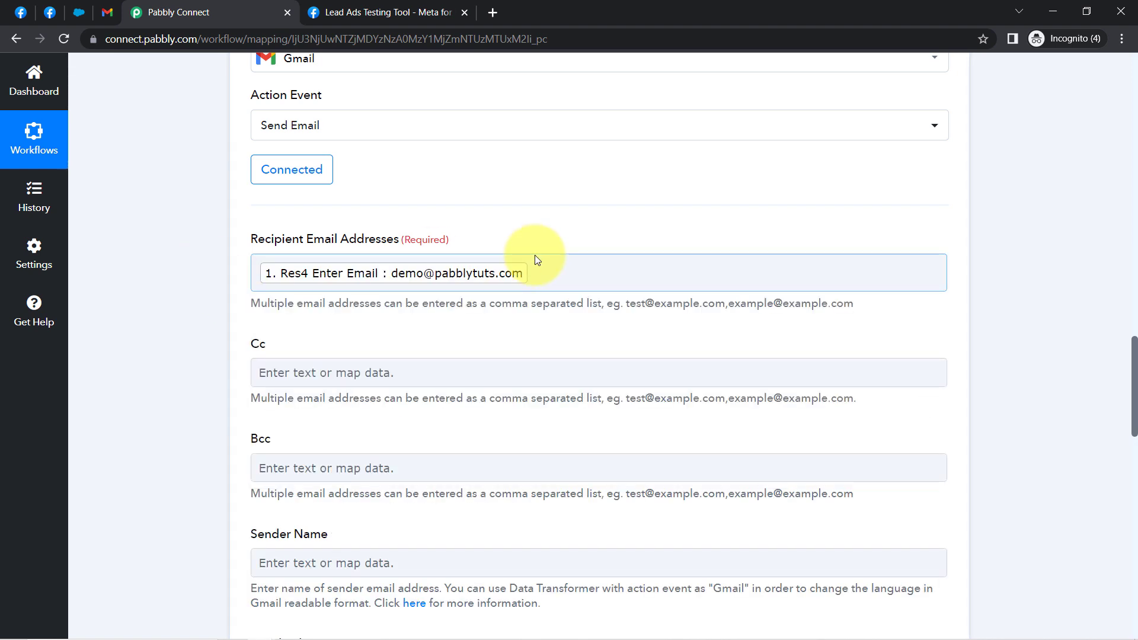
Step: Expand the Salesforce Create Contact action and review its mapped name, phone, email and lead source fields
scroll(433, 316, "up", 10)
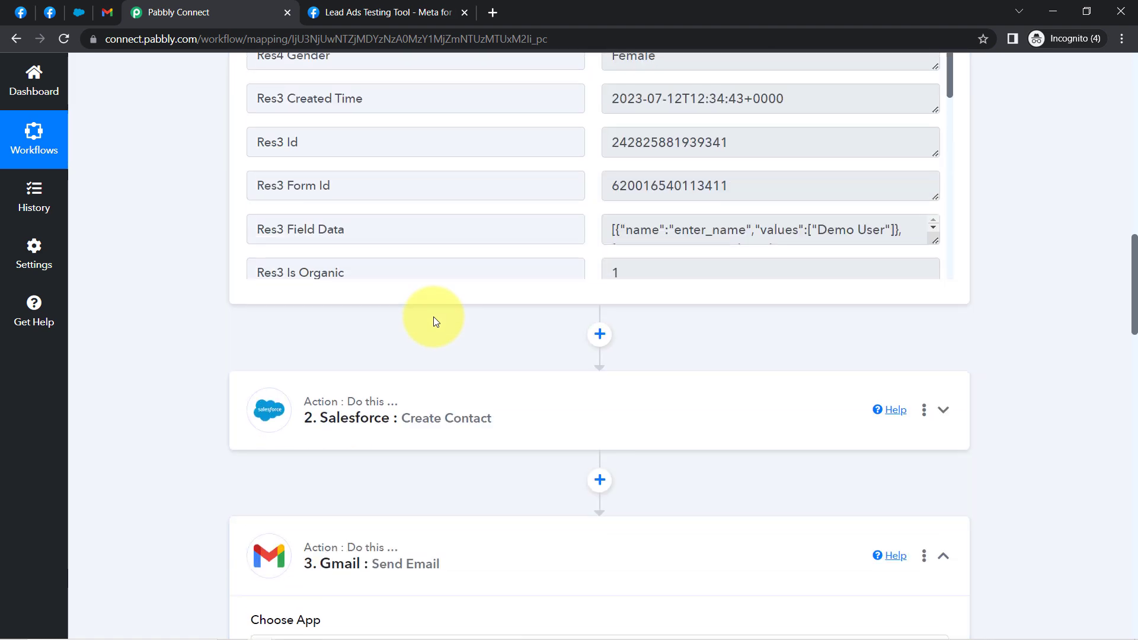
left_click(394, 401)
scroll(447, 338, "down", 10)
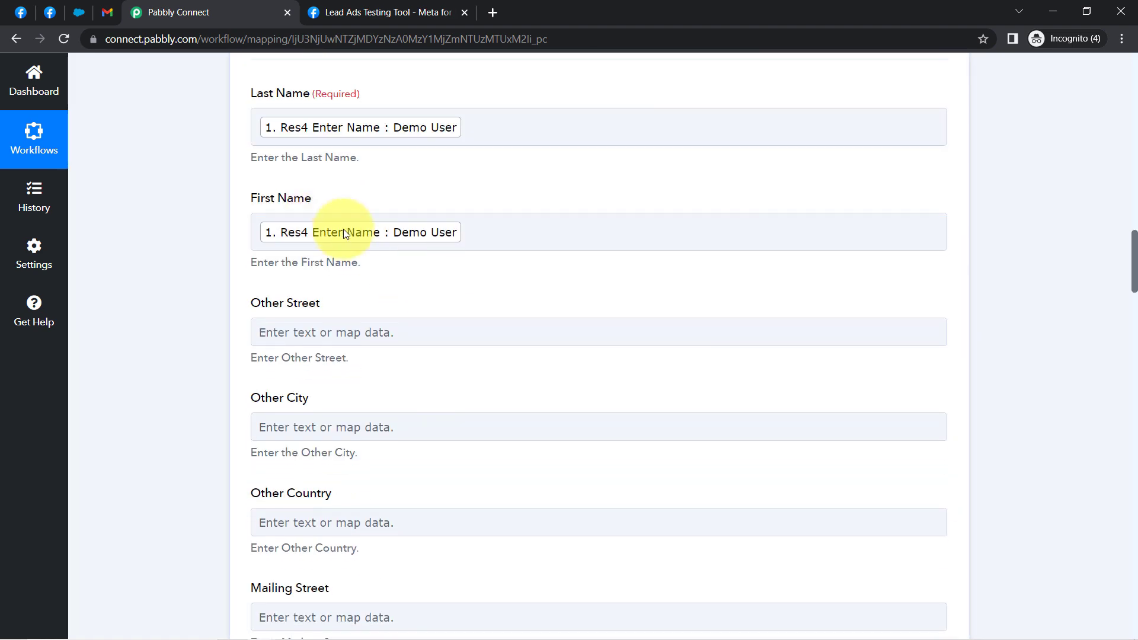
scroll(279, 353, "down", 11)
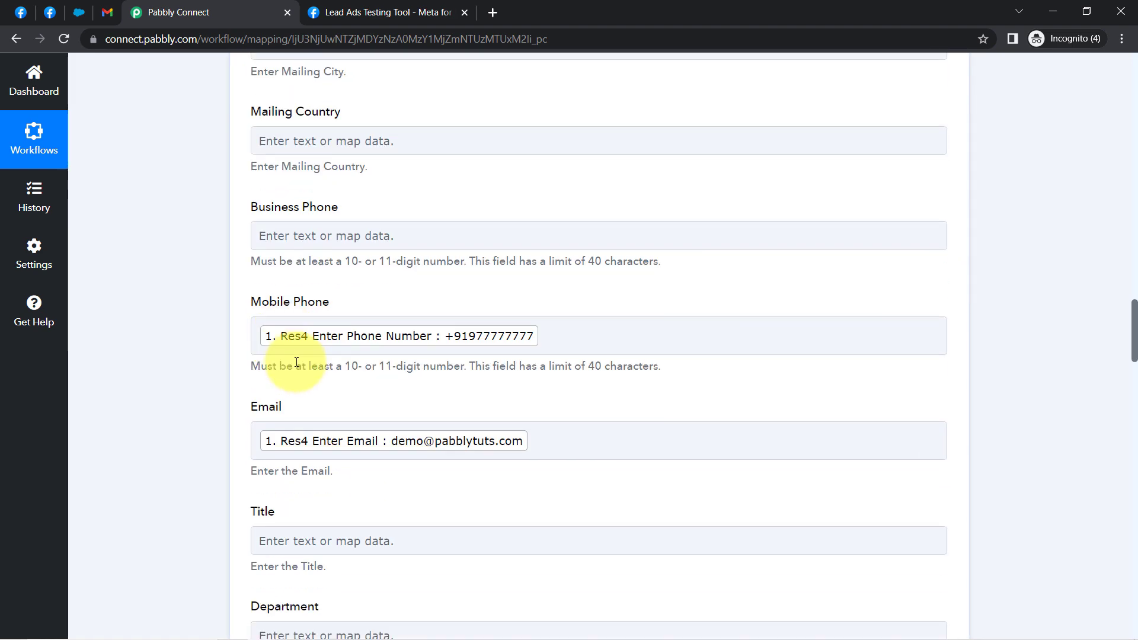
scroll(296, 362, "down", 3)
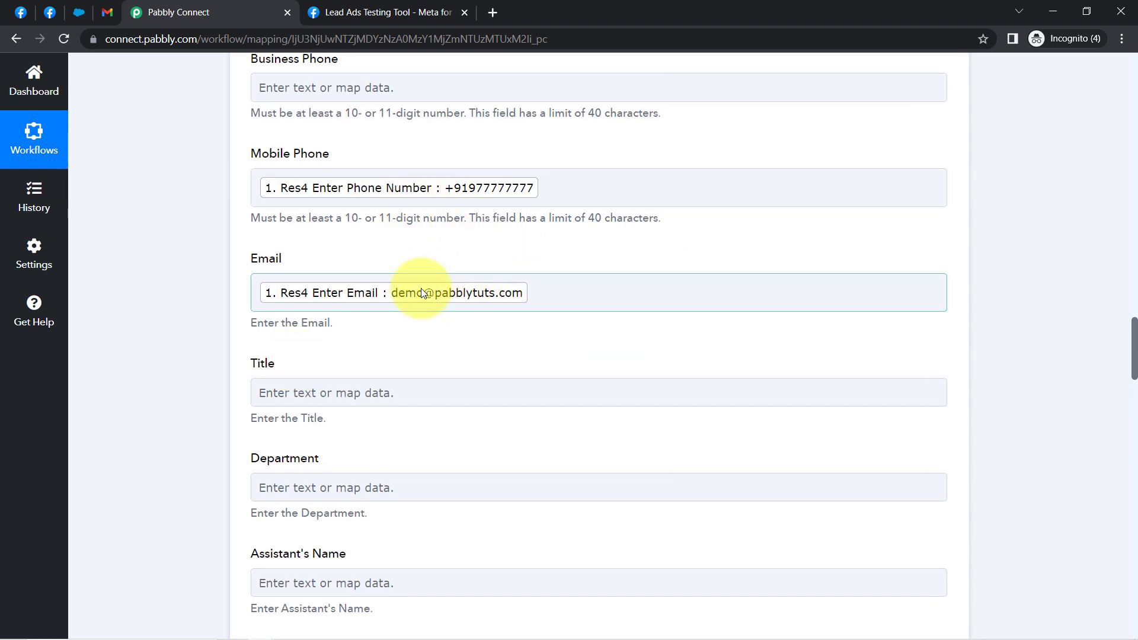
scroll(411, 272, "down", 6)
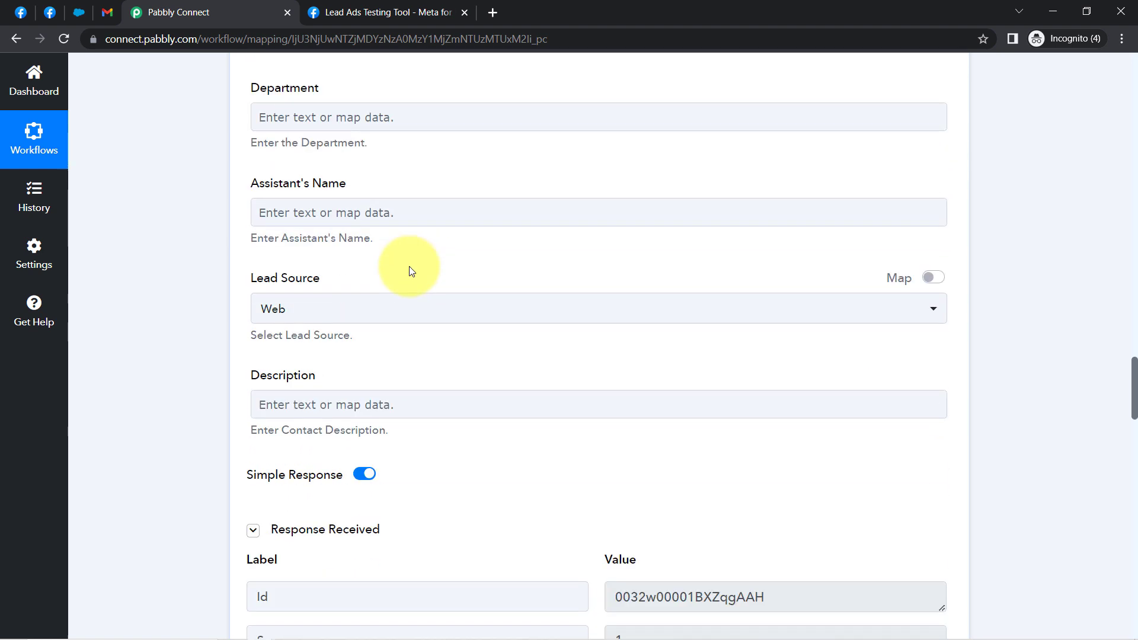
scroll(410, 270, "down", 13)
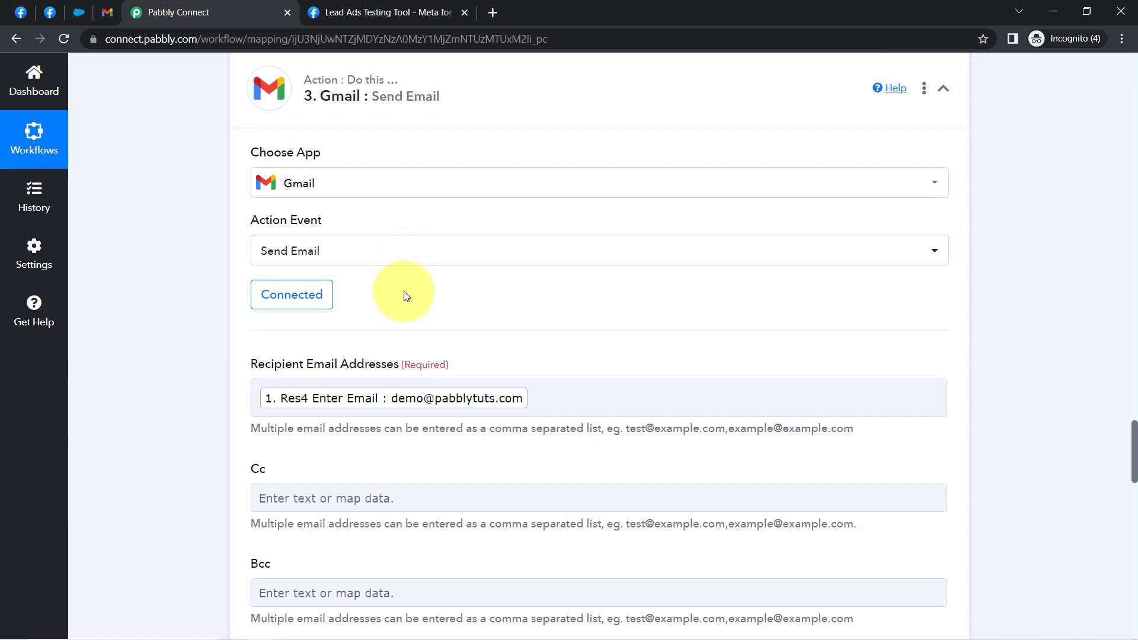
Step: Set the Gmail action's Sender Name to Ayurvedic Spa Center
scroll(407, 296, "down", 7)
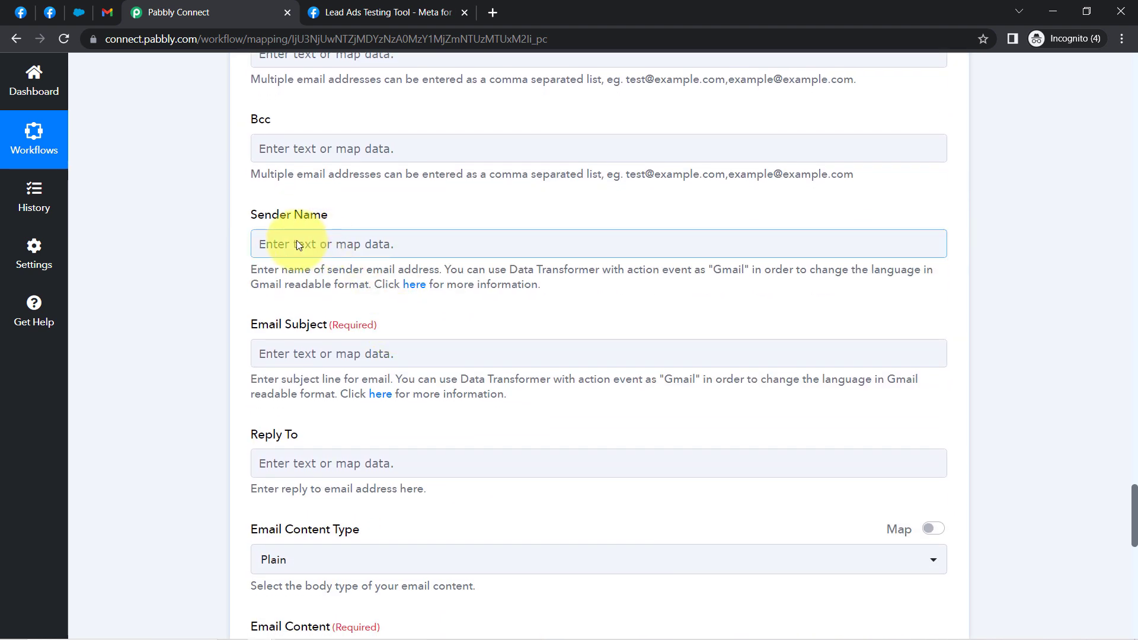
left_click(298, 244)
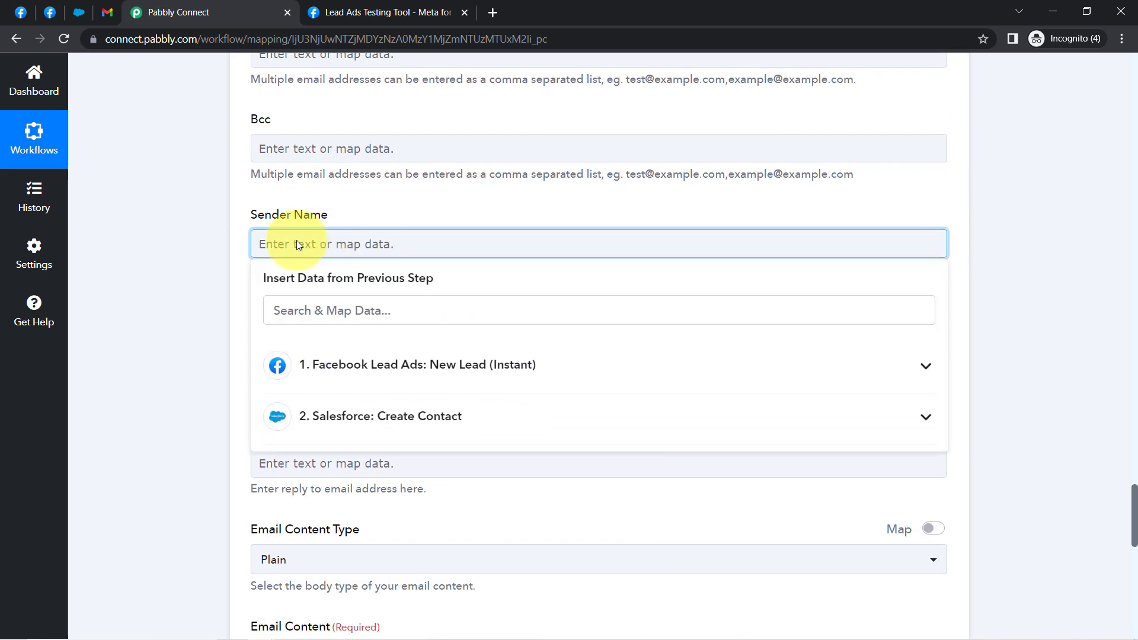
type("Ayur")
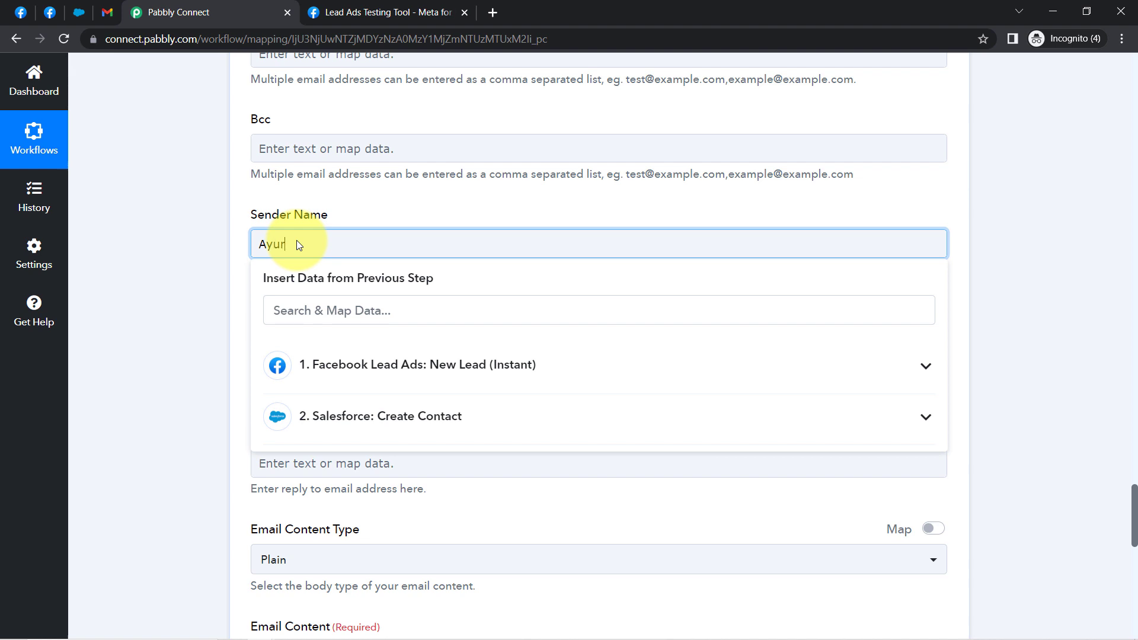
type("vedic Spa Det")
key("ctrl+a")
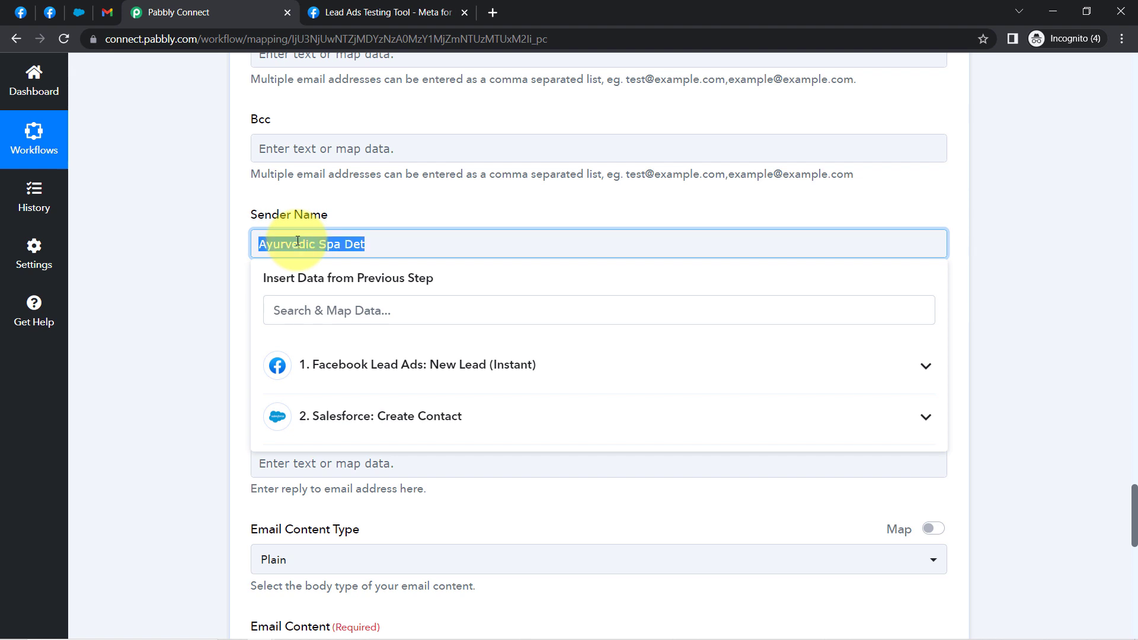
left_click(292, 243)
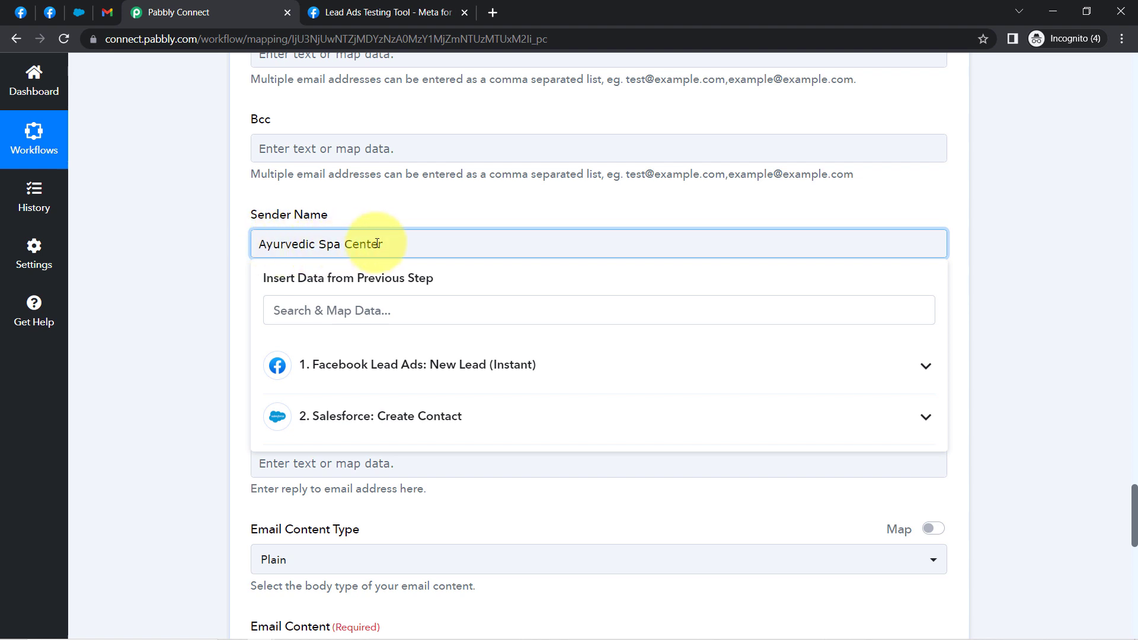
left_click_drag(377, 243, 294, 243)
left_click(190, 296)
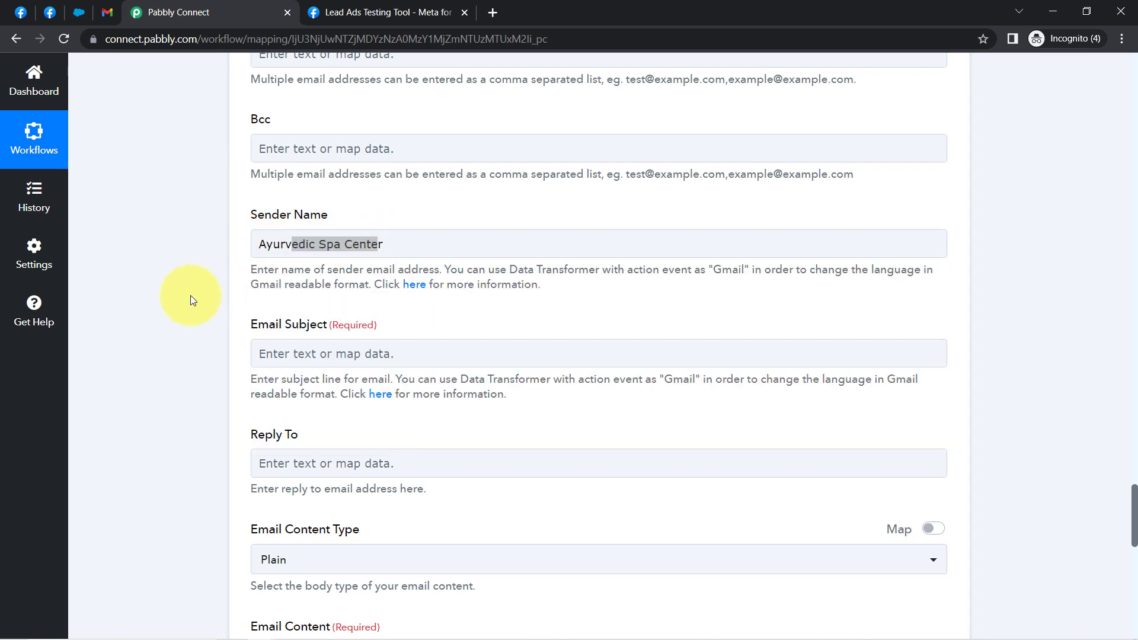
Step: Review the Ayurvedic Spa lead form and the Gmail action's recipient, Cc, Bcc, subject, content type and content fields
left_click(47, 16)
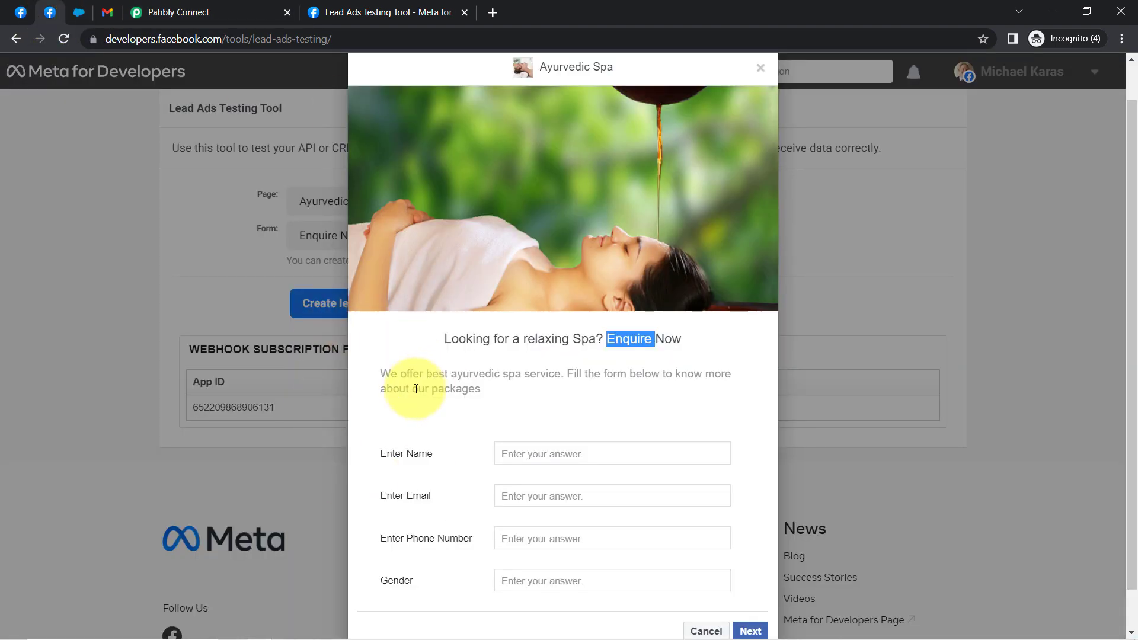
left_click(242, 13)
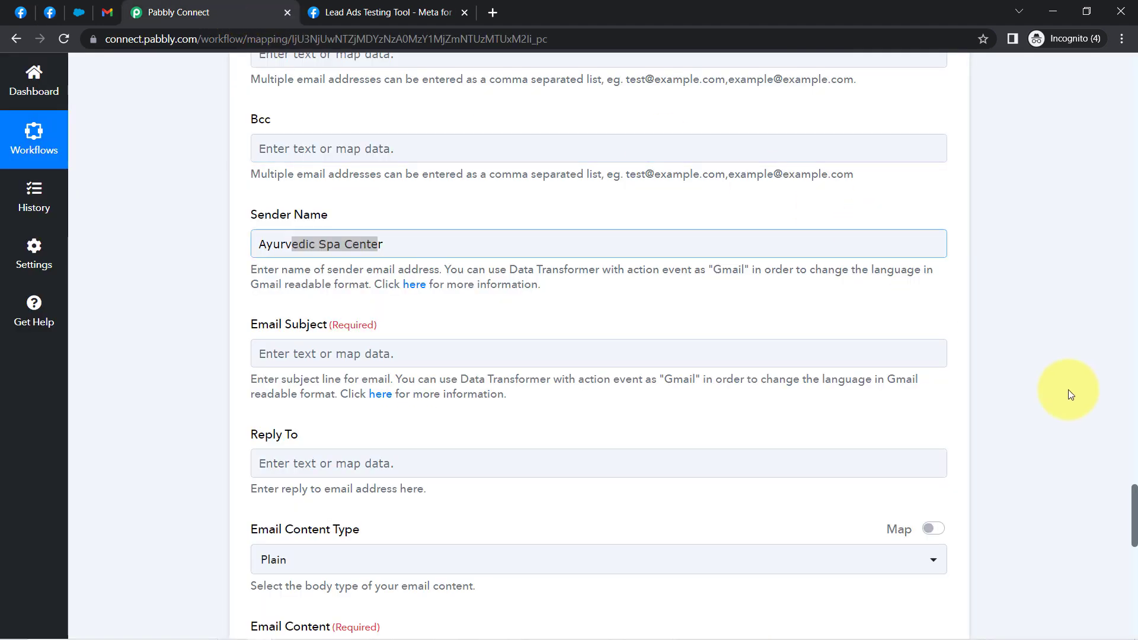
scroll(495, 311, "up", 9)
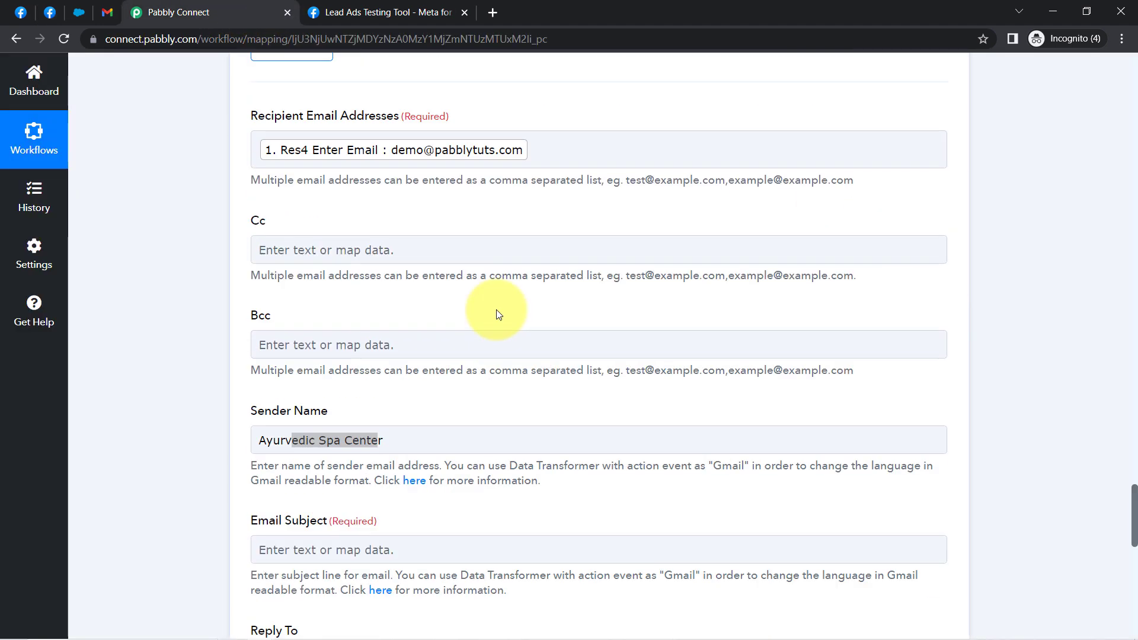
scroll(456, 415, "down", 7)
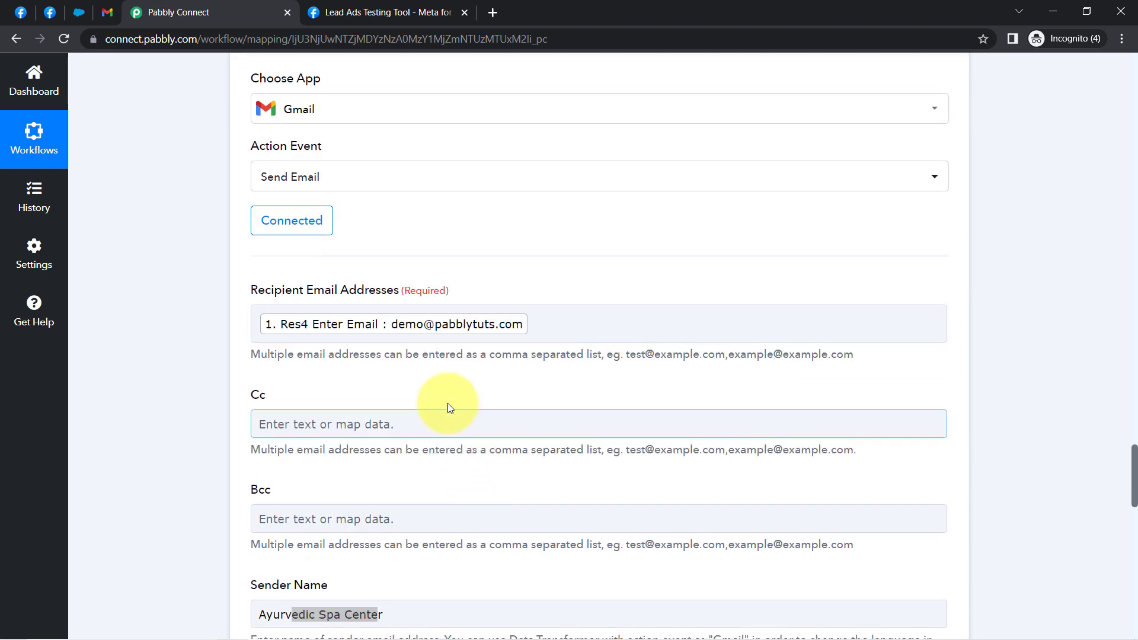
scroll(445, 388, "down", 4)
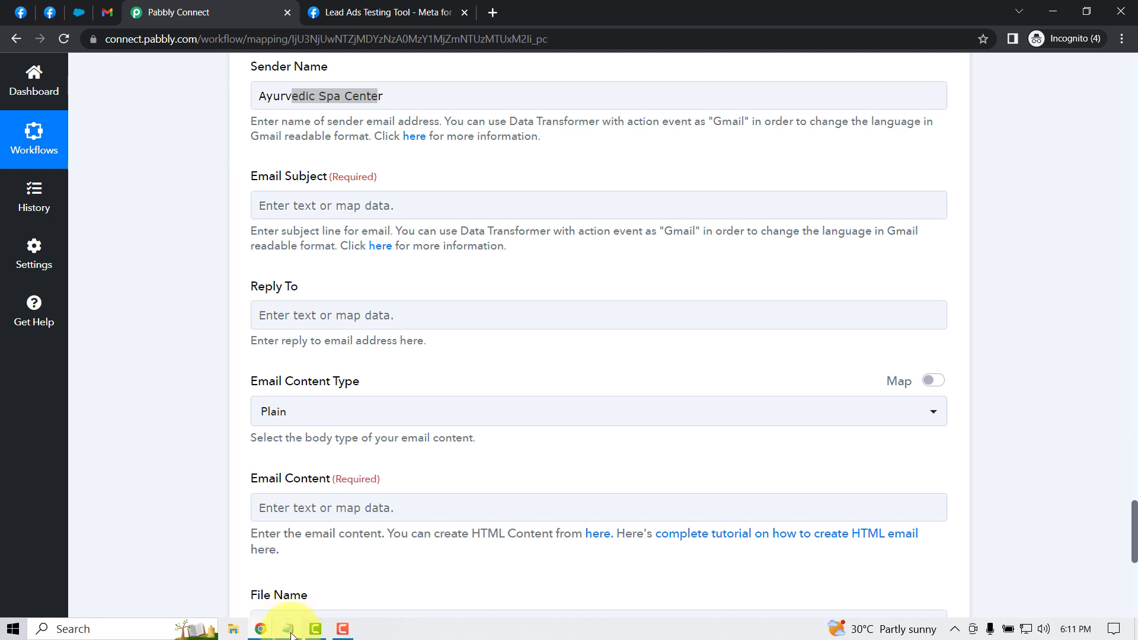
left_click_drag(259, 176, 336, 179)
left_click_drag(258, 381, 336, 384)
left_click(292, 410)
left_click(198, 421)
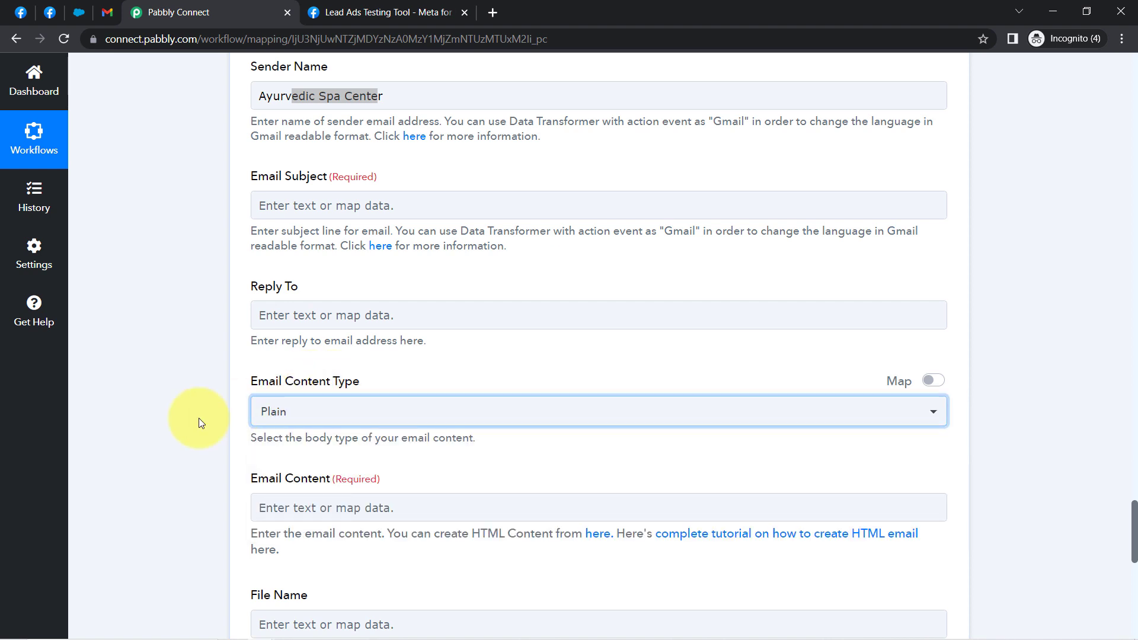
scroll(284, 320, "down", 1)
scroll(308, 358, "up", 1)
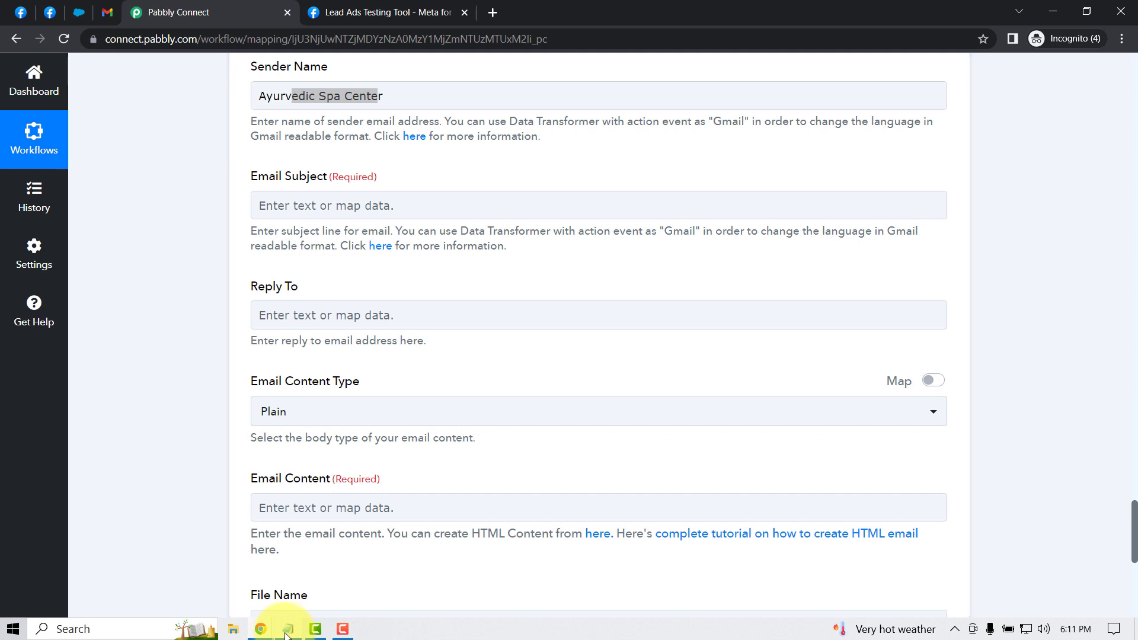
Step: Copy the sentence "Thank you for enquiry at Ayurvedic Spa Center." from the Notepad draft into the Email Subject
left_click(288, 629)
left_click(266, 264)
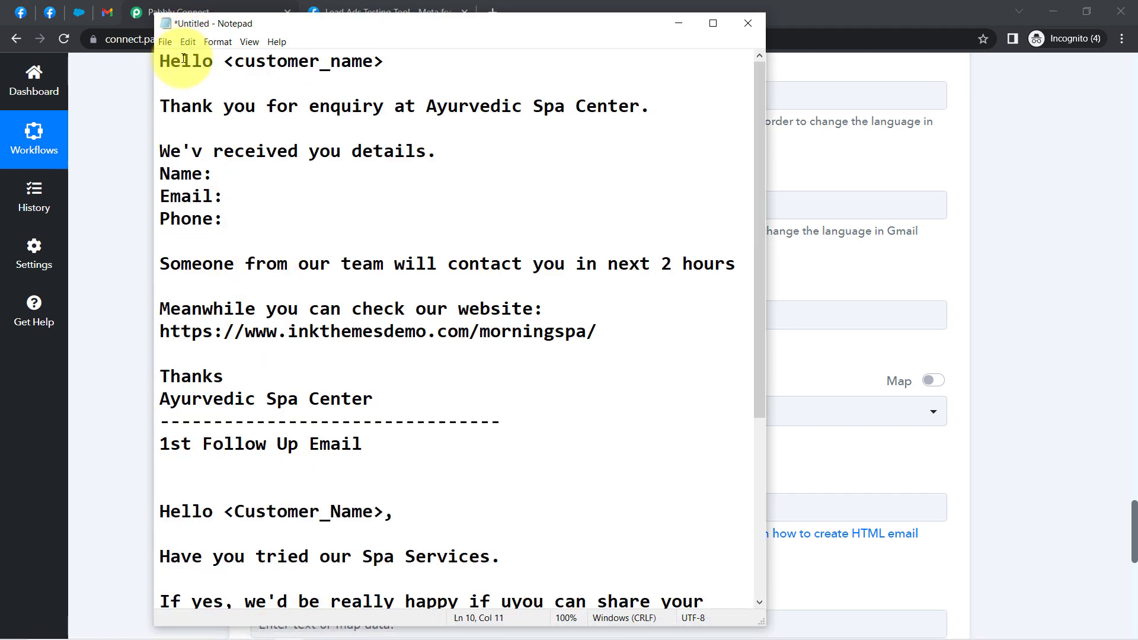
left_click_drag(171, 65, 378, 394)
left_click(379, 394)
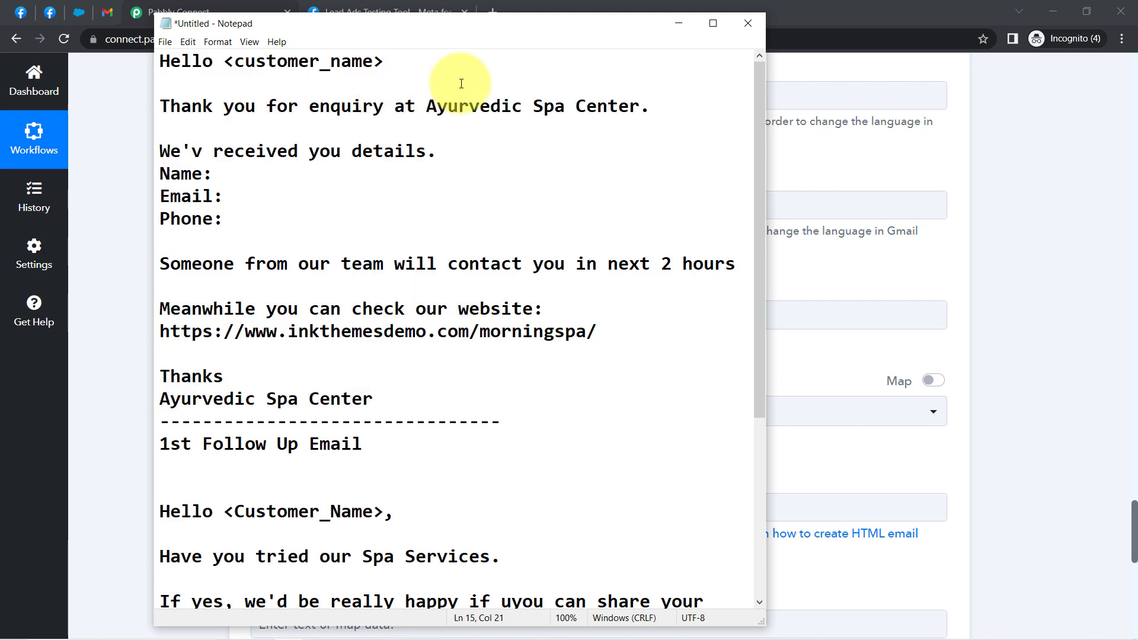
left_click_drag(657, 111, 148, 106)
key("ctrl+c")
left_click(115, 187)
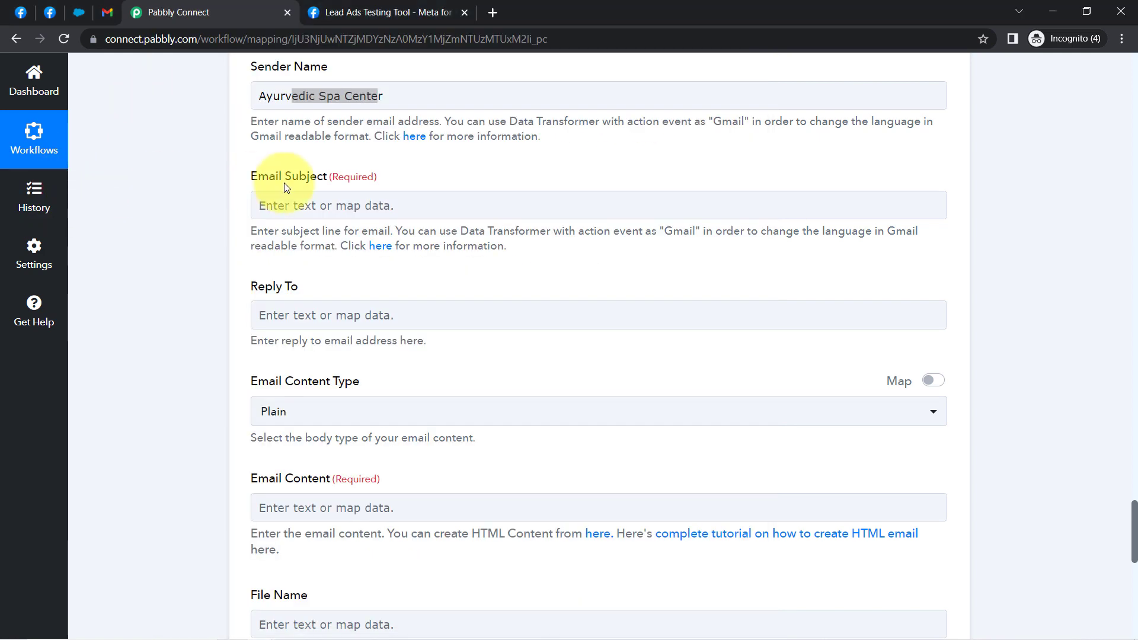
left_click(301, 205)
key("ctrl+v")
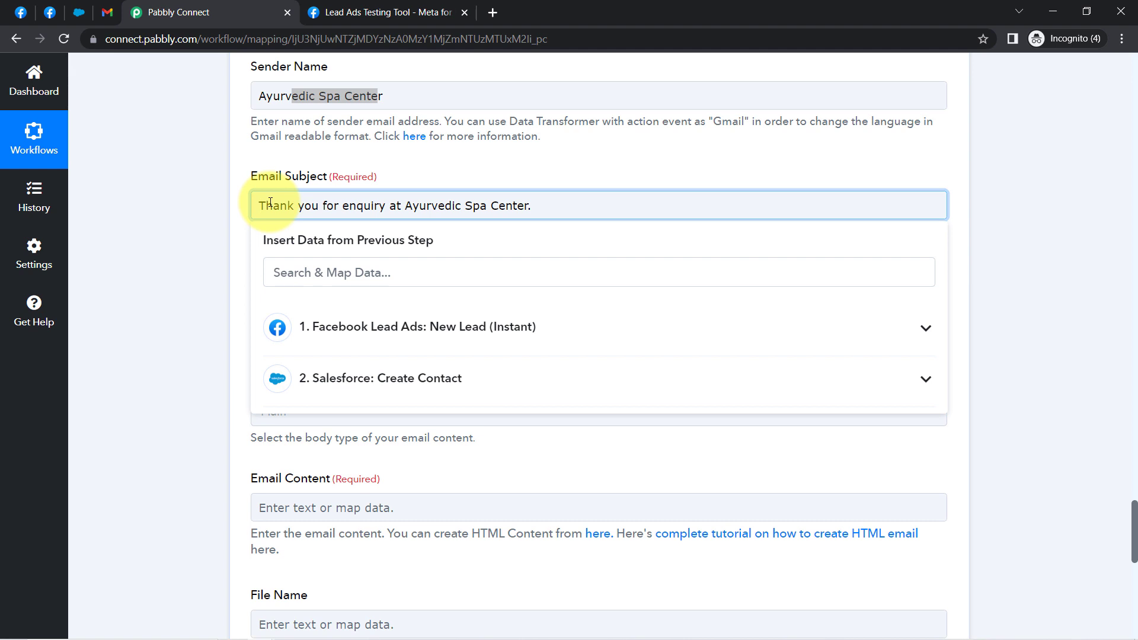
Step: Insert the Facebook trigger's Res4 Enter Name value and a comma at the start of the Email Subject
key("Return")
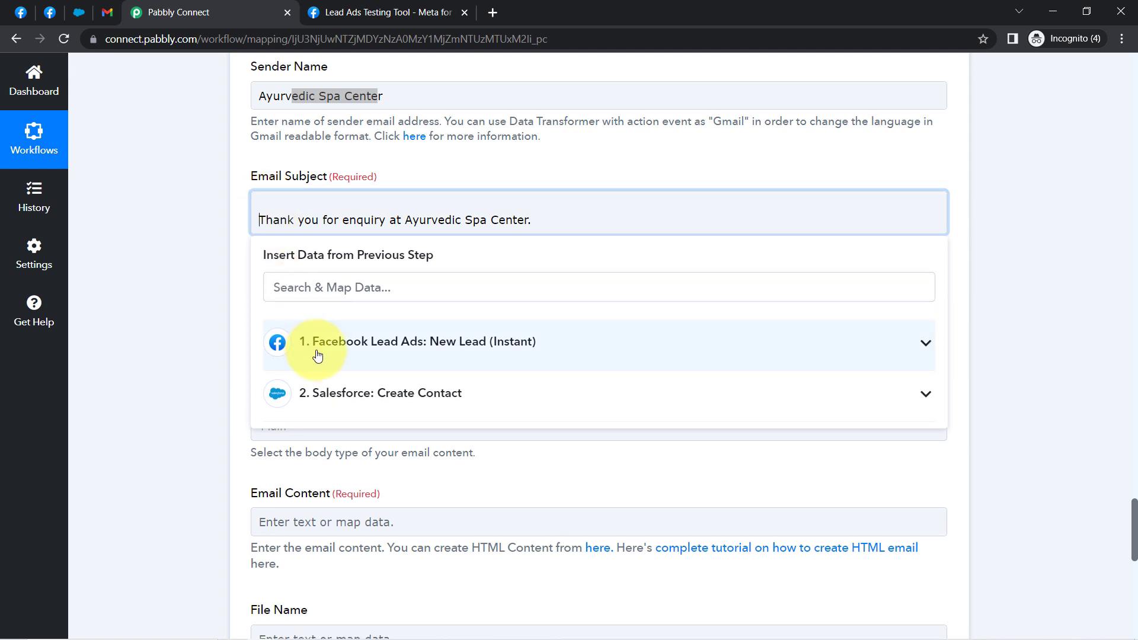
left_click(389, 350)
left_click(389, 389)
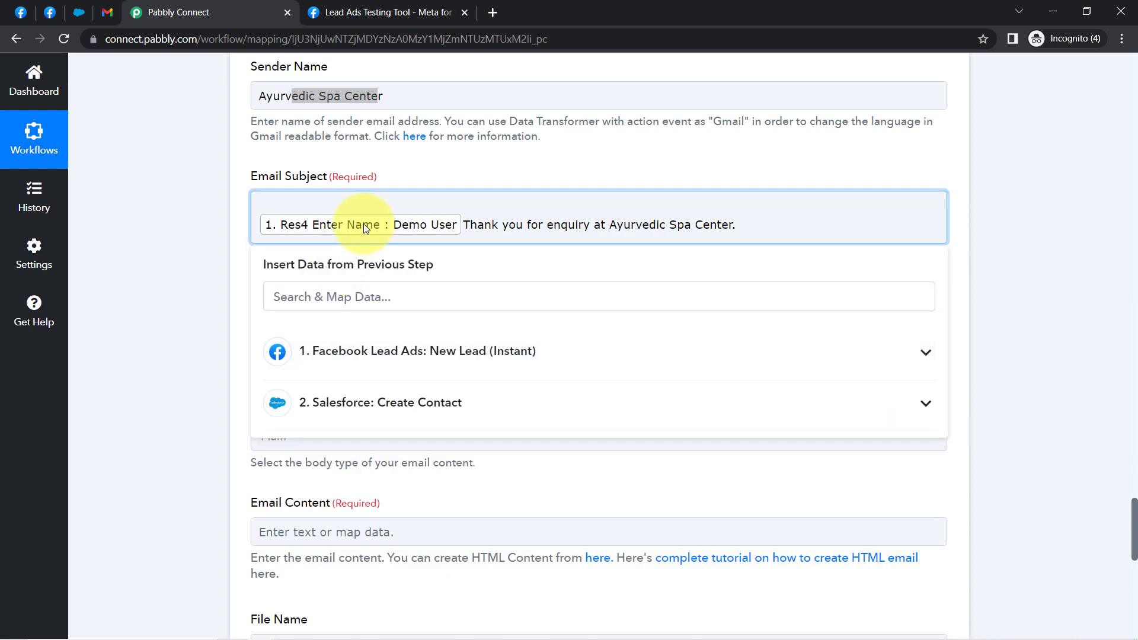
key("Delete")
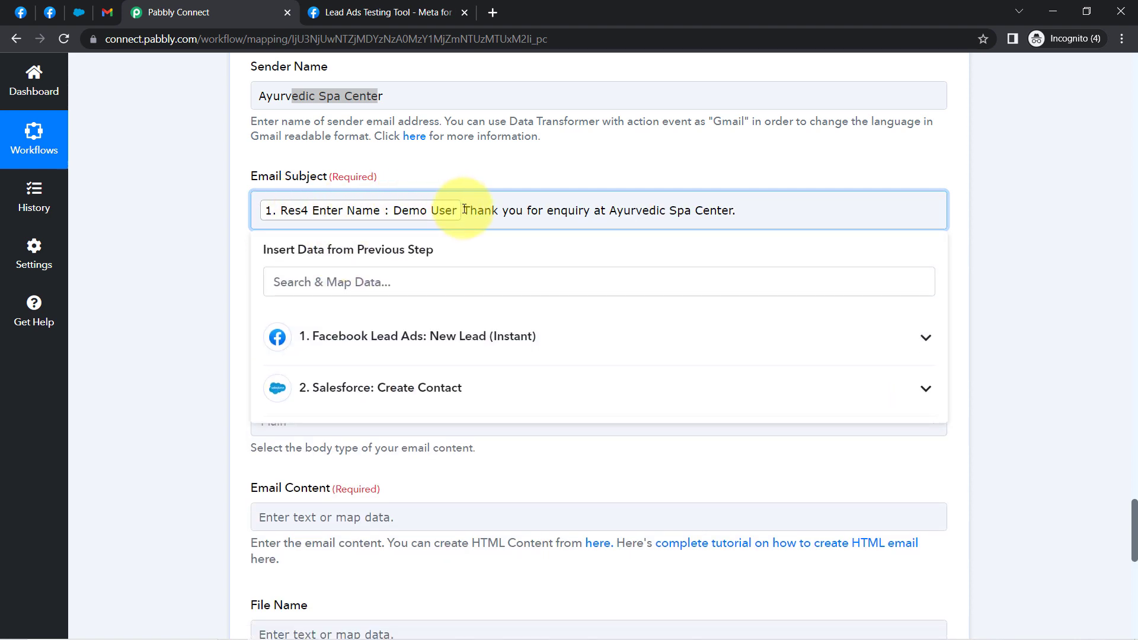
type(",")
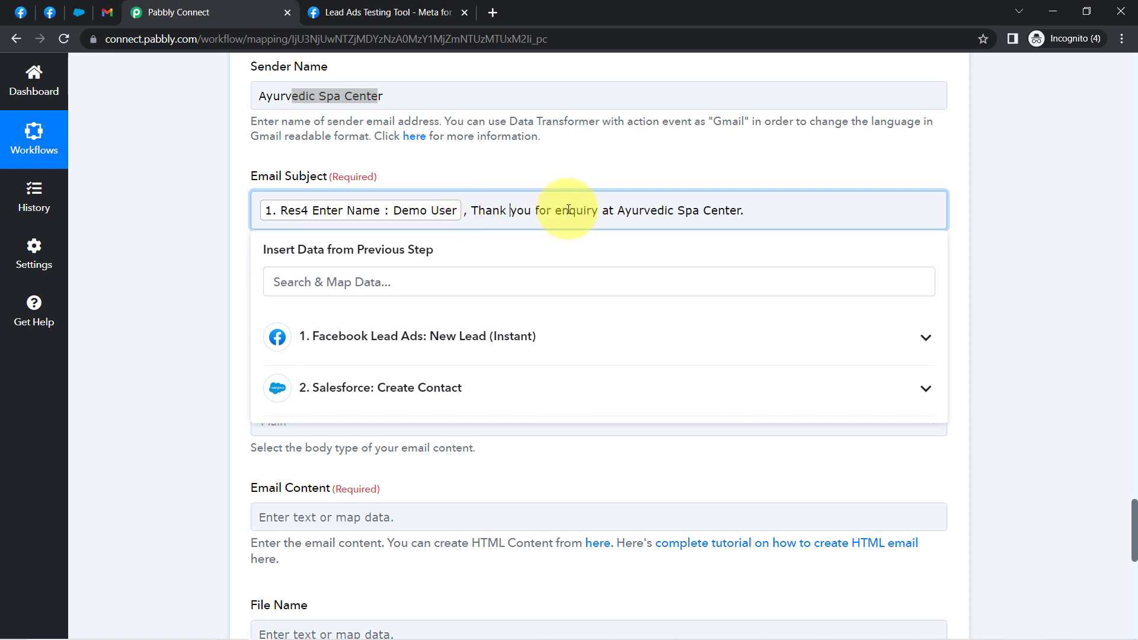
left_click_drag(510, 210, 741, 210)
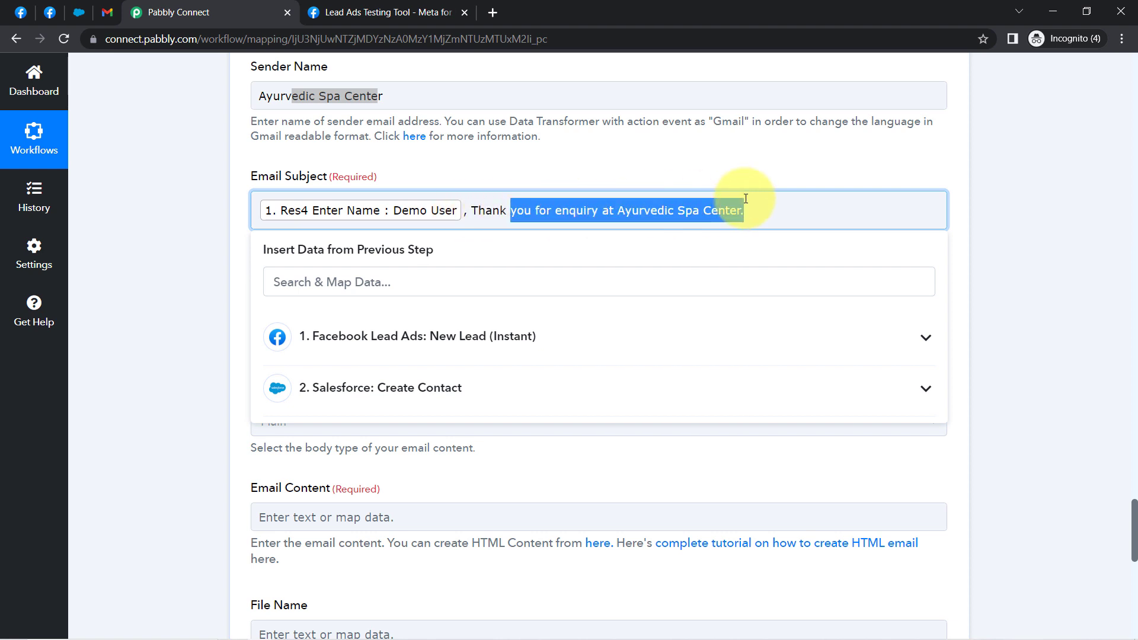
left_click(207, 301)
Step: Copy the enquiry email draft, from the Hello line through the Ayurvedic Spa Center signature, from Notepad into the Email Content
scroll(208, 301, "down", 5)
left_click(282, 223)
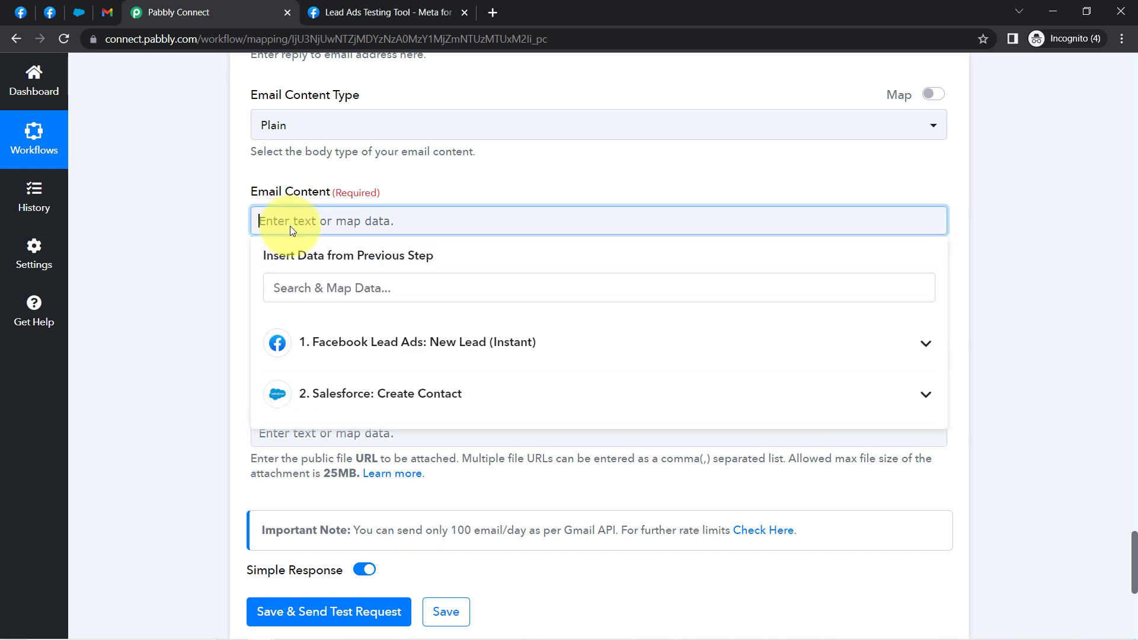
left_click(289, 627)
left_click(569, 337)
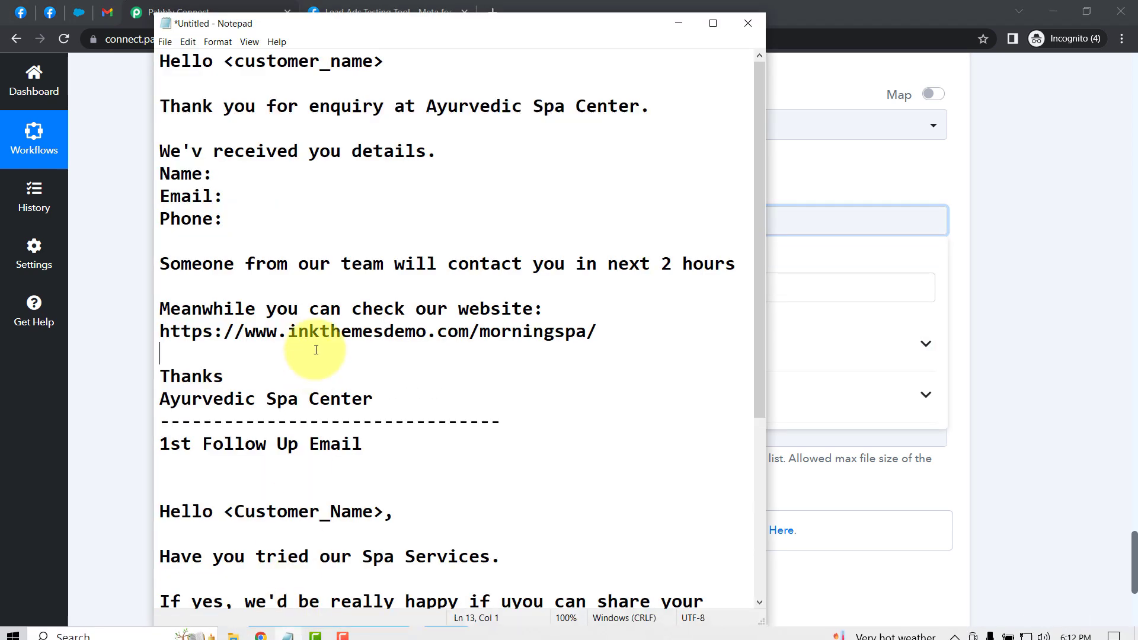
left_click_drag(376, 399, 160, 59)
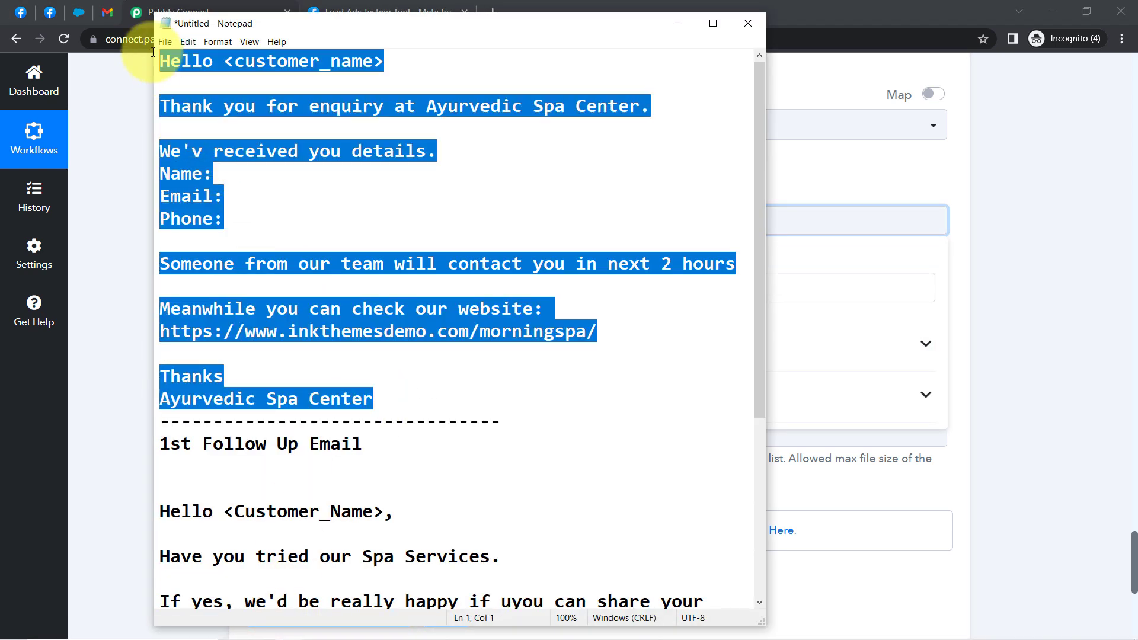
left_click(112, 237)
left_click(295, 218)
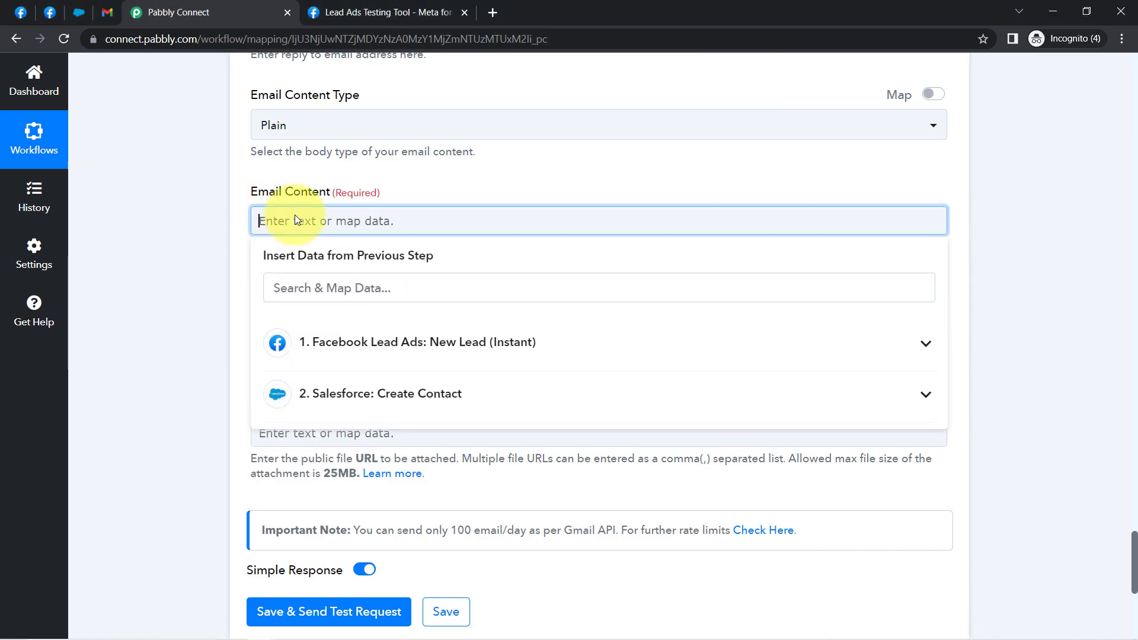
type("Hello <customer_name>Thank you for enquiry at Ayurvedic Spa Center.We'v received you details. Name: Email: Phone:Someone from our team will contact you in next 2 hoursMeanwhile you can check our website: https://www.inkthemesdemo.com/morningspa/Thanks Ayurvedic Spa Center")
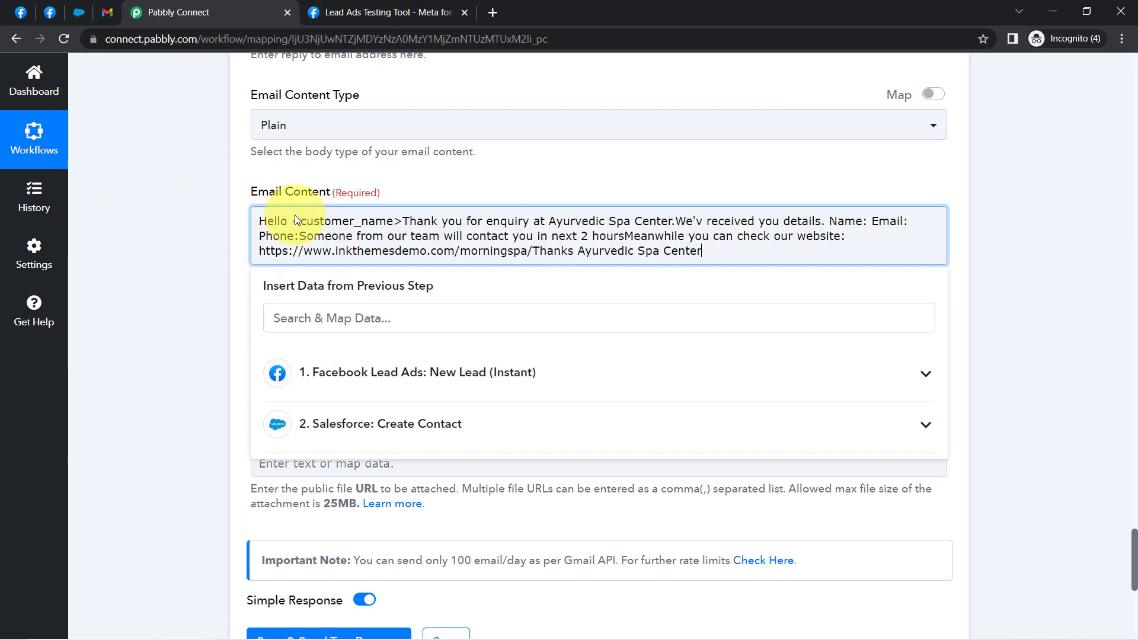
Step: Separate the Hello greeting from the thank-you sentence in the Email Content with a blank line
left_click(403, 223)
key("Return")
key("Return")
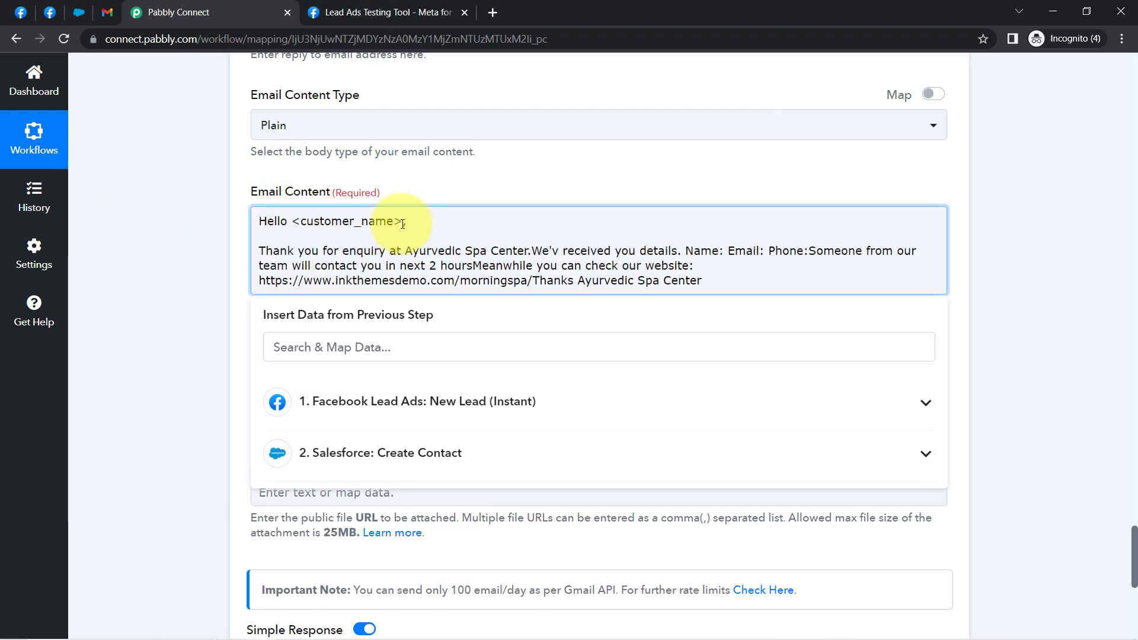
Step: Replace the <customer_name> placeholder in the greeting with the Facebook trigger's Res4 Enter Name value followed by a comma
left_click(403, 223)
type(",")
left_click_drag(403, 224, 292, 219)
key("BackSpace")
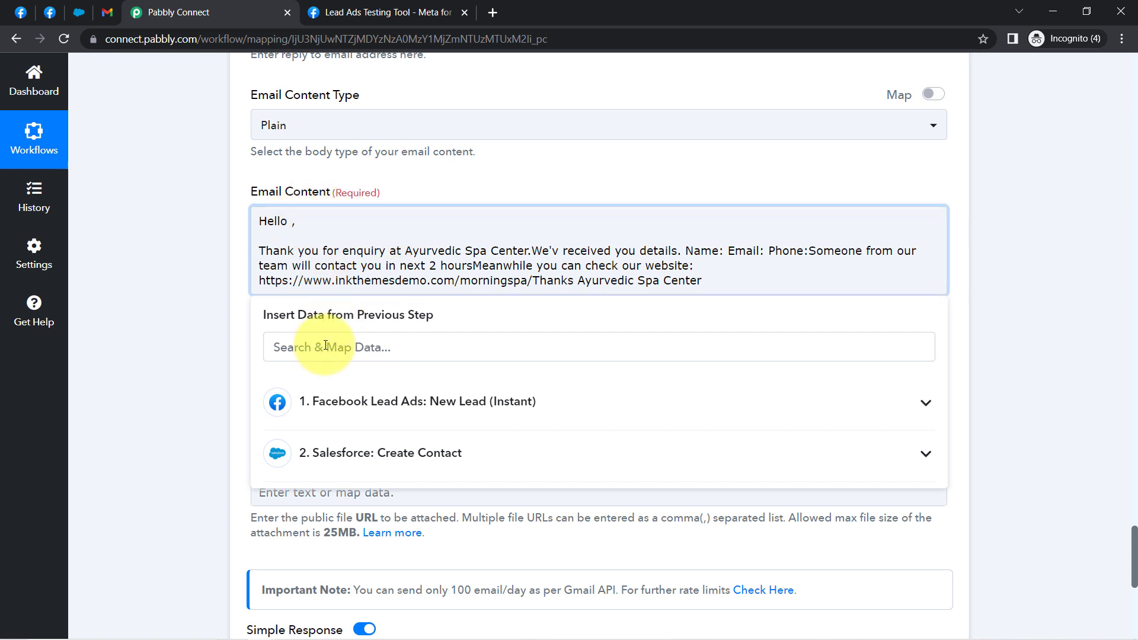
left_click(325, 415)
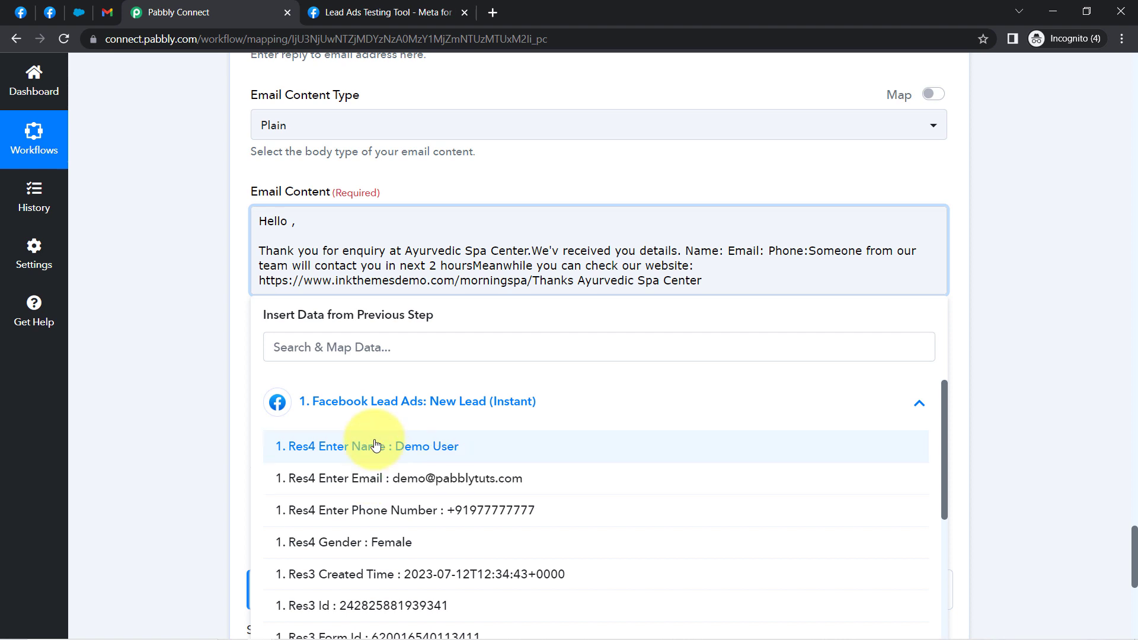
left_click(298, 450)
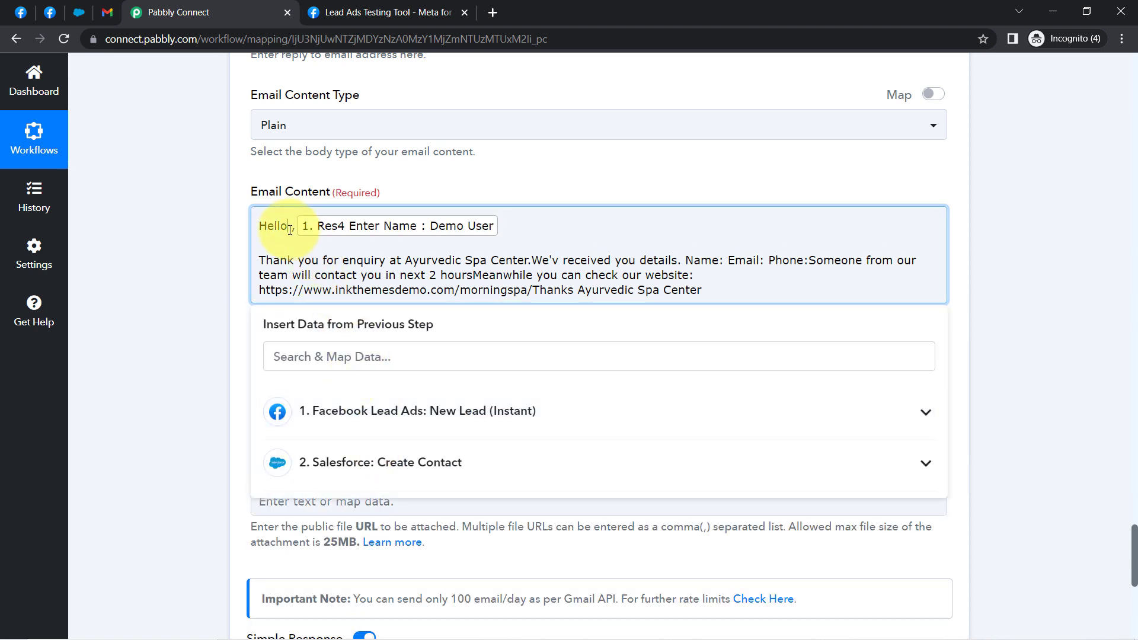
key("Delete")
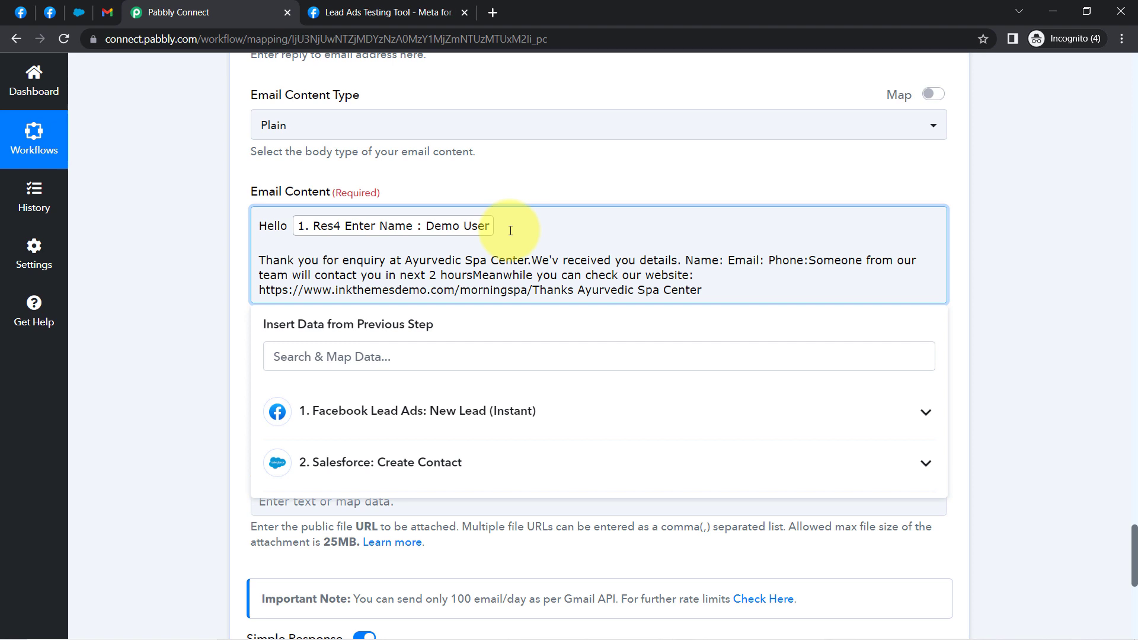
type(",")
Step: Put the thank-you sentence and "We'v received you details." in separate paragraphs, each followed by a blank line
left_click_drag(273, 261, 527, 260)
left_click(529, 260)
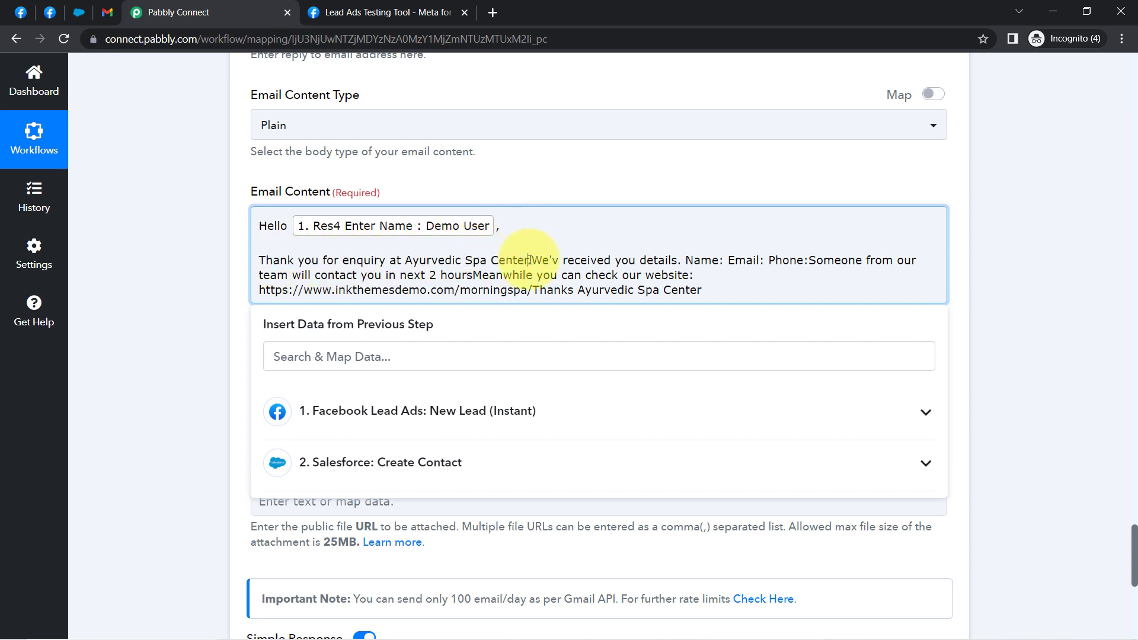
type(".")
key("Return")
key("Return")
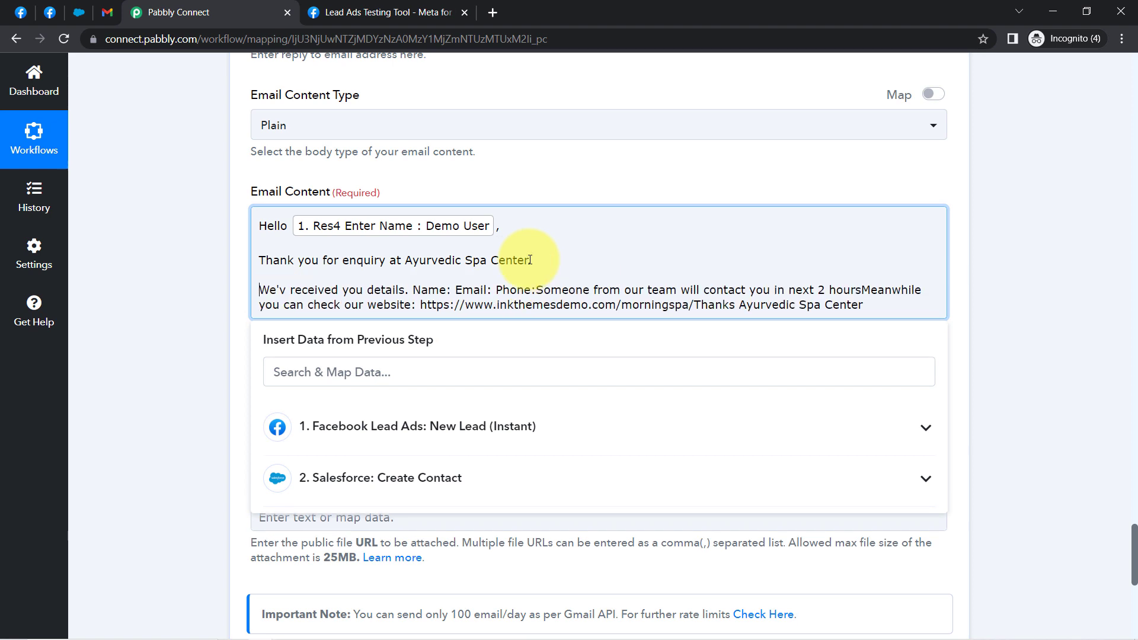
left_click(414, 286)
key("Return")
key("Return")
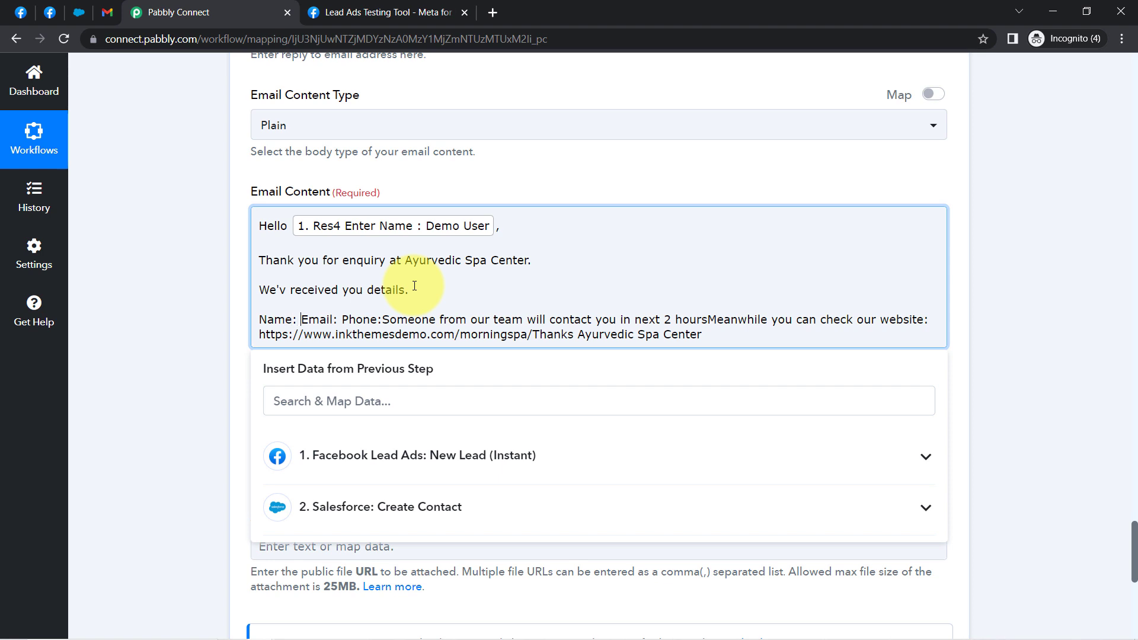
Step: Put the Name, Email and Phone labels on separate lines in the Email Content, with a blank line before "Someone from our team"
key("Return")
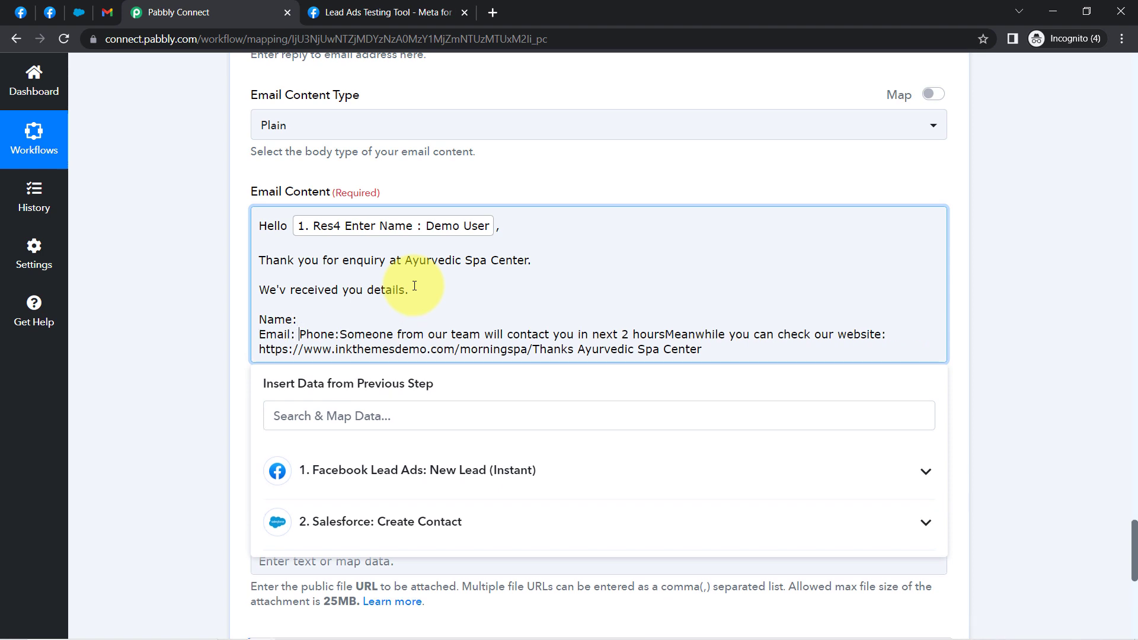
key("Return")
key("Right")
key("Return")
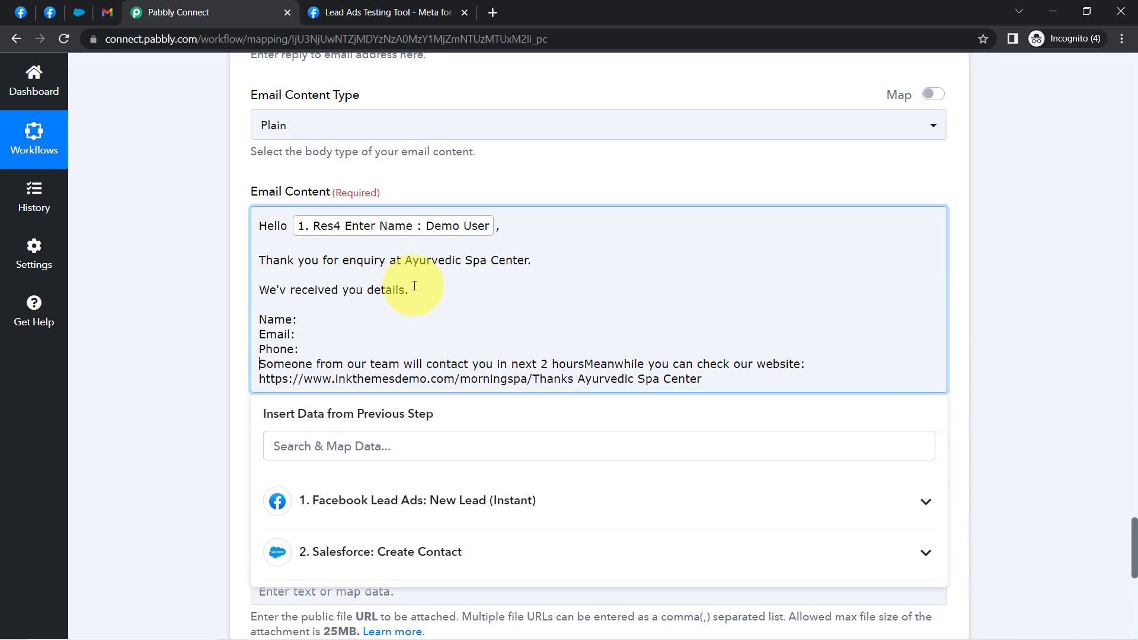
key("Return")
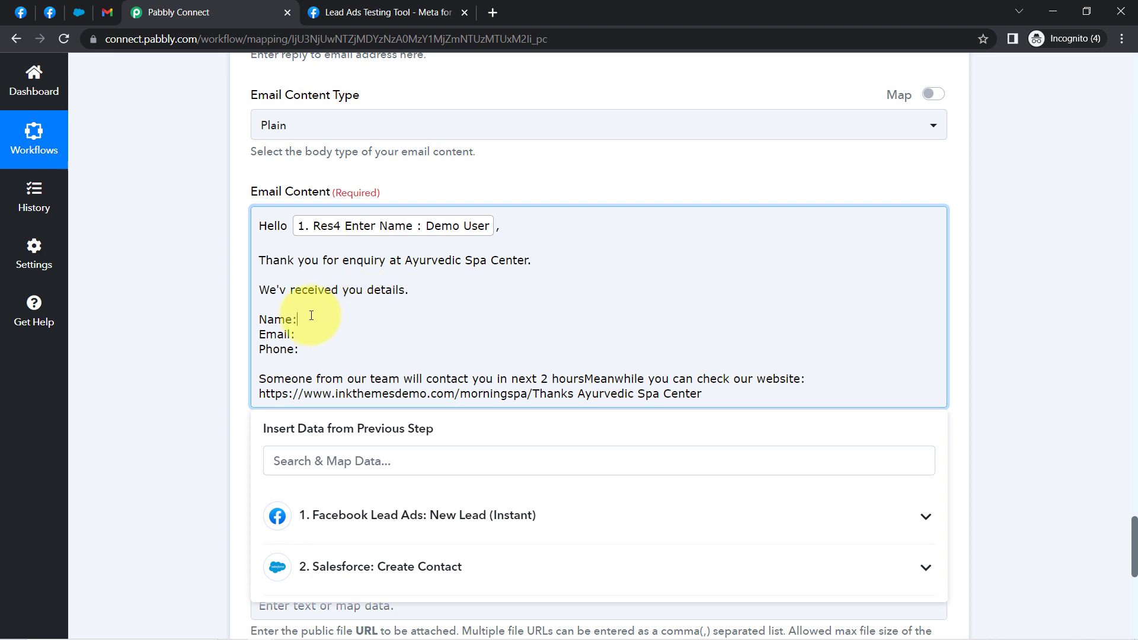
Step: Map the Facebook trigger's Res4 Enter Name value after the Name label and Res4 Enter Email after the Email label
left_click(288, 454)
type("dem")
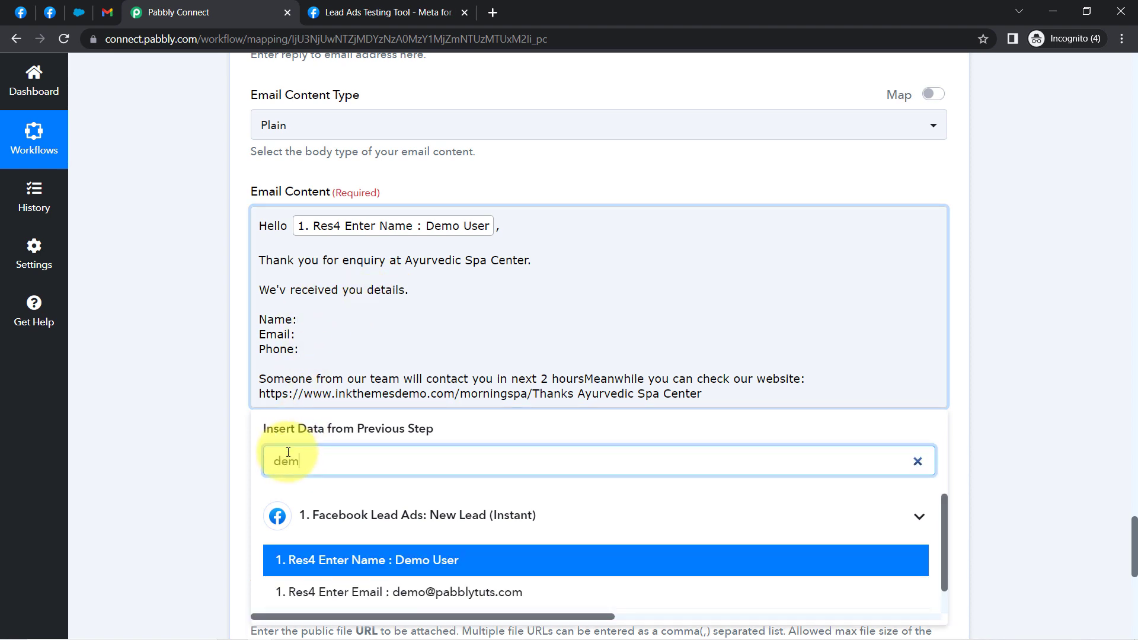
left_click(288, 561)
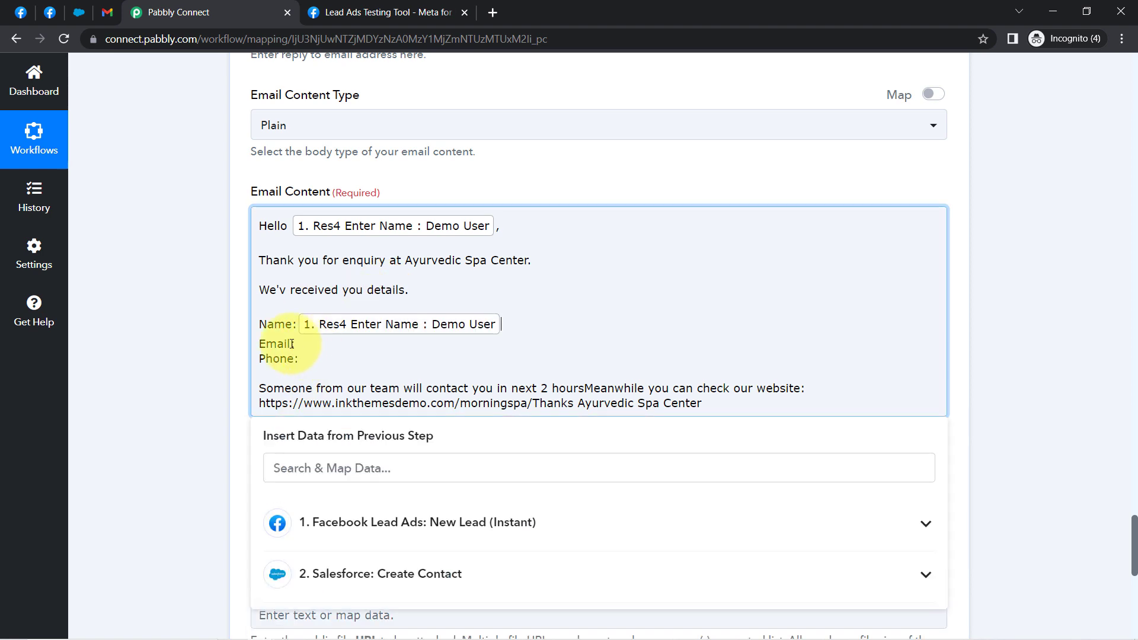
left_click(287, 467)
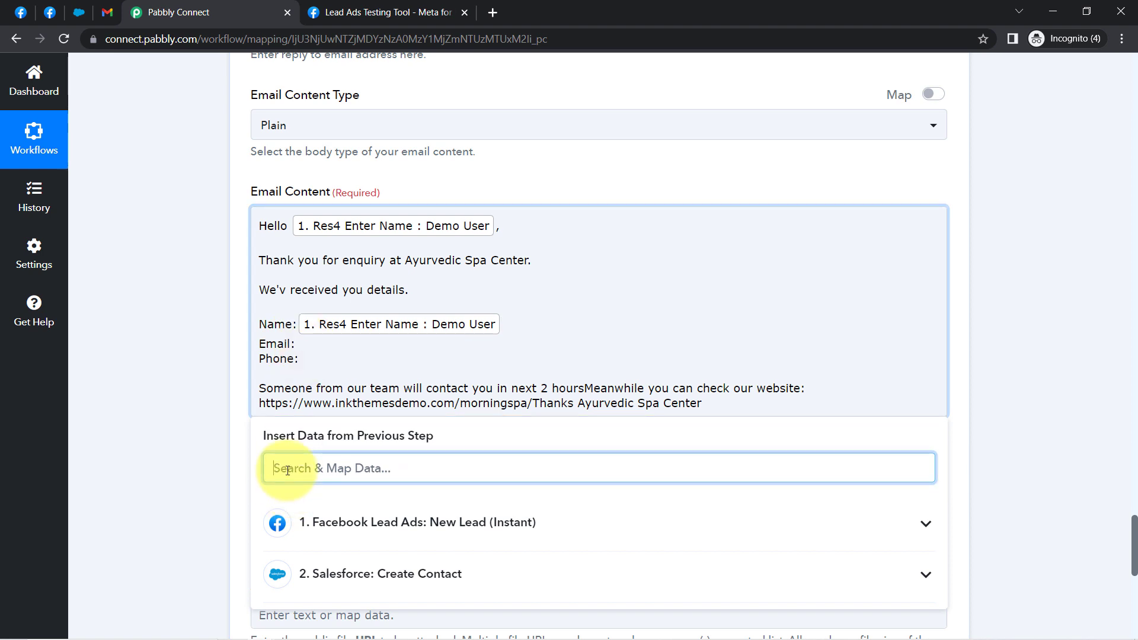
type("@")
left_click(330, 569)
Step: Map the Facebook trigger's Res4 Enter Phone Number value after the Phone label, with a space before it
scroll(223, 264, "down", 4)
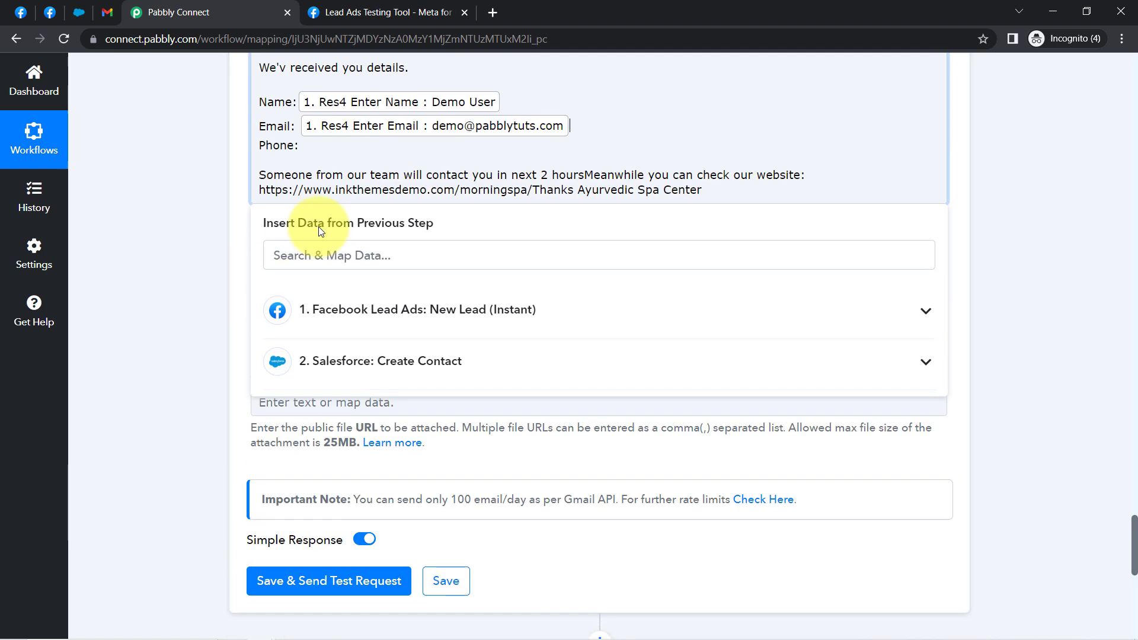
scroll(316, 153, "up", 1)
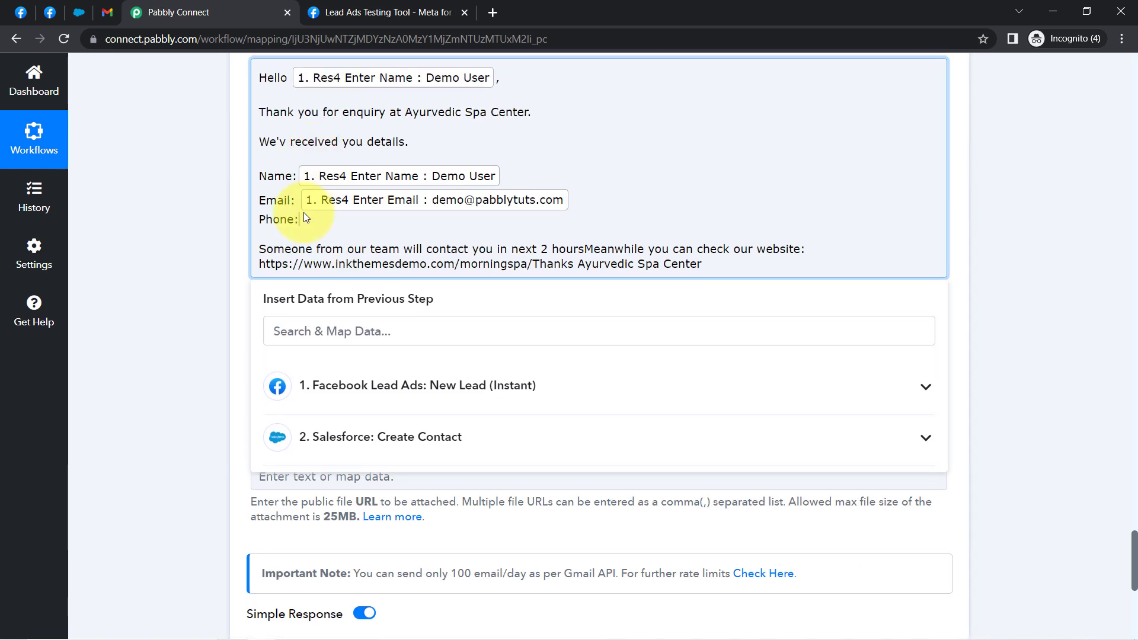
left_click(292, 332)
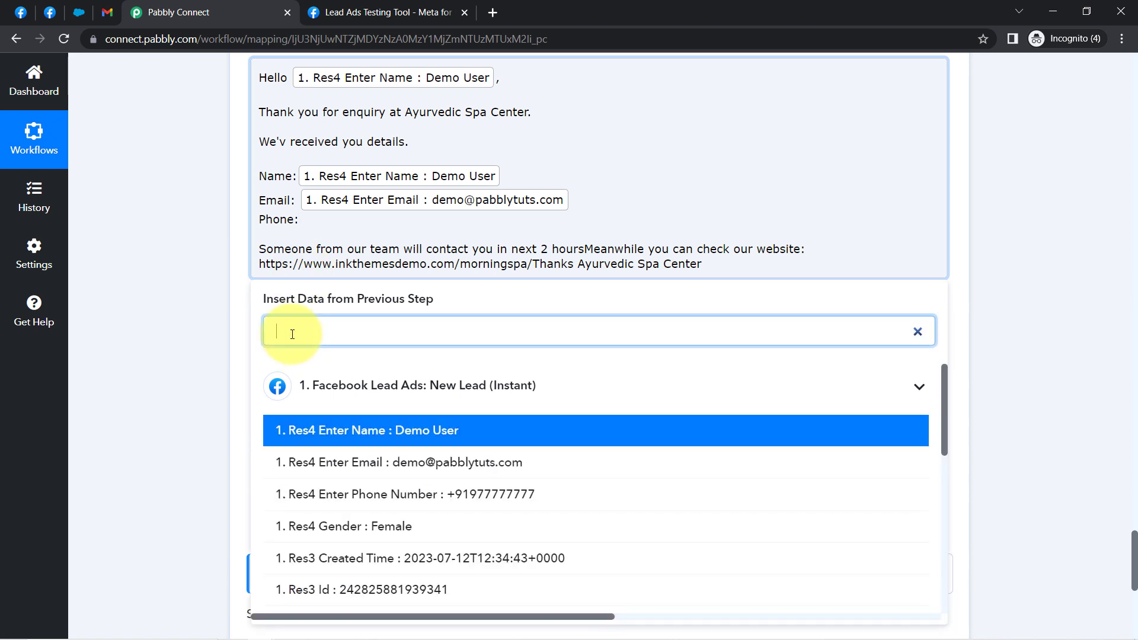
left_click(437, 492)
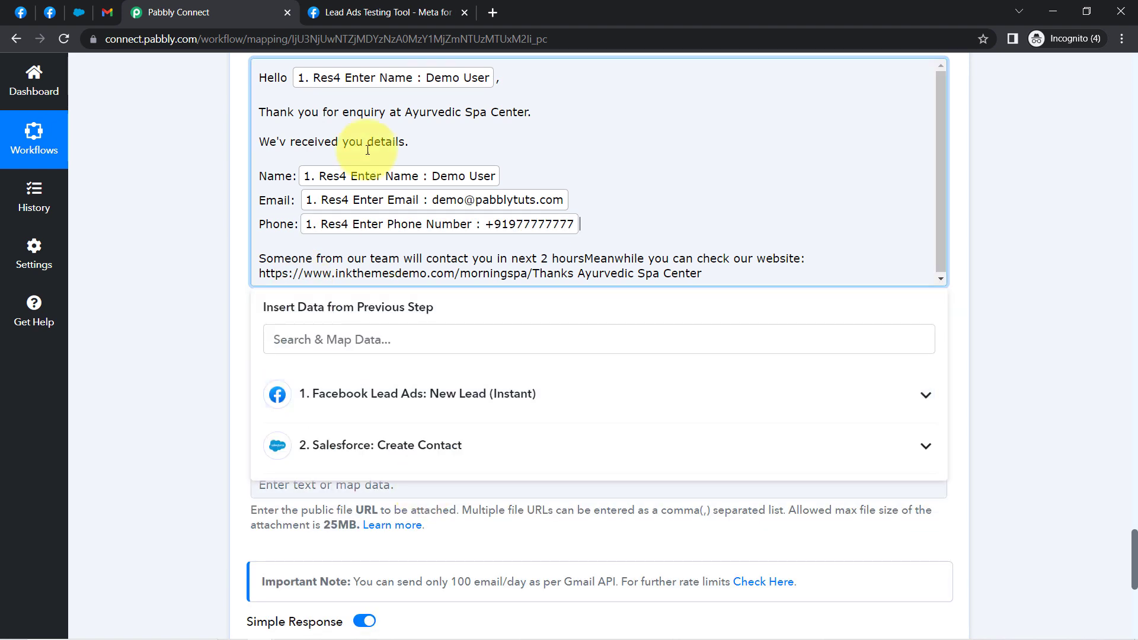
left_click(299, 231)
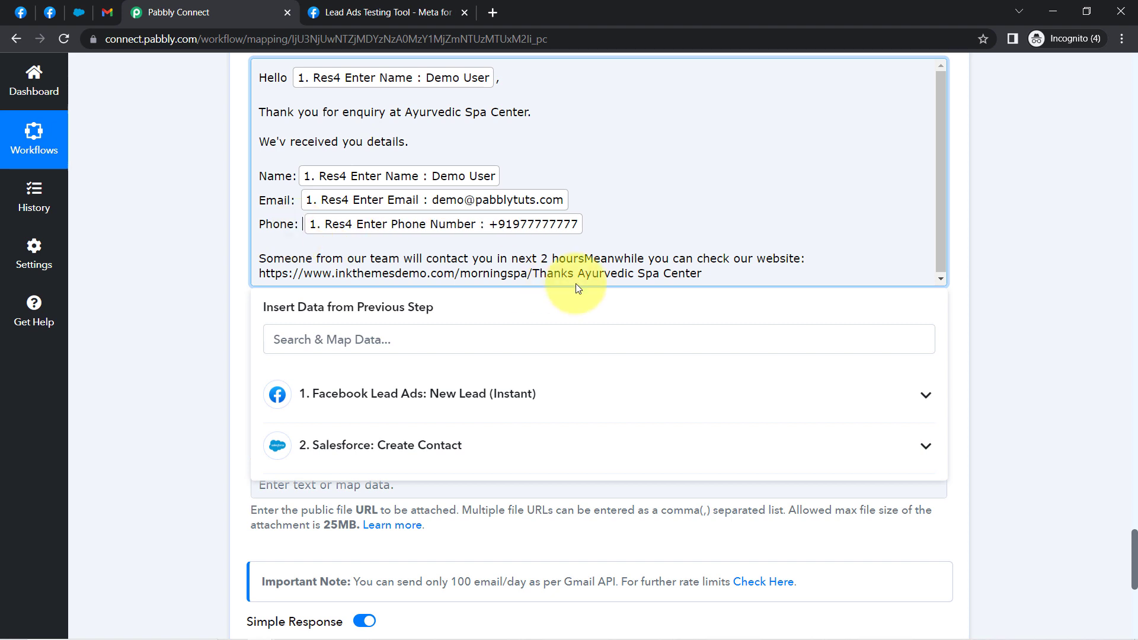
Step: End "next 2 hours" with a period and split the website sentence, Thanks and Ayurvedic Spa Center onto their own lines, with blank lines between paragraphs
left_click_drag(400, 262, 504, 260)
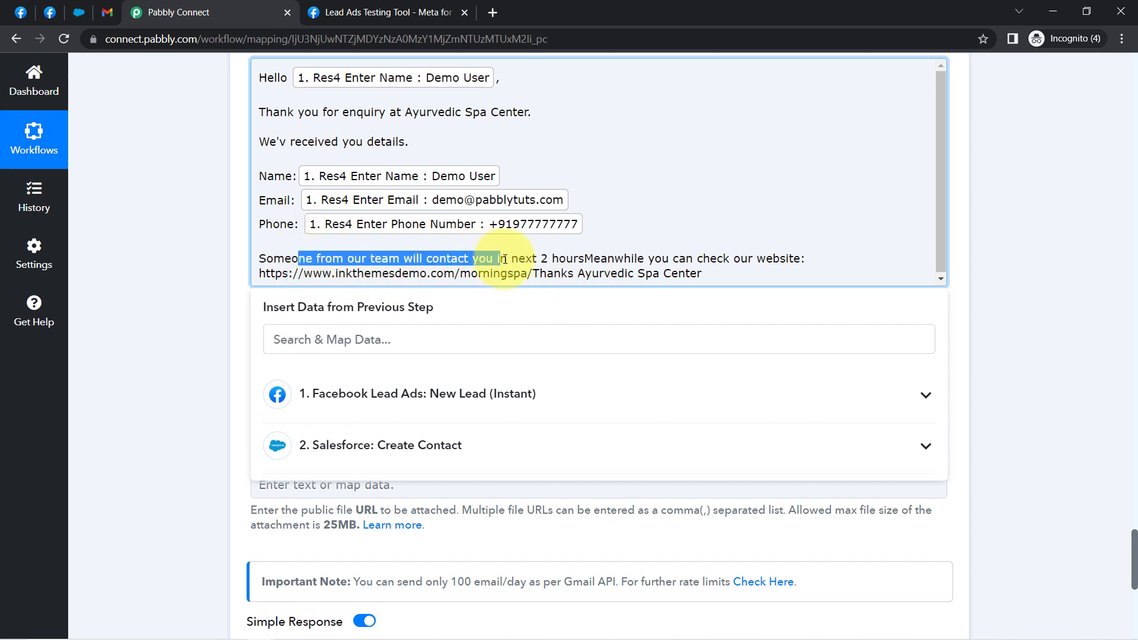
left_click(589, 259)
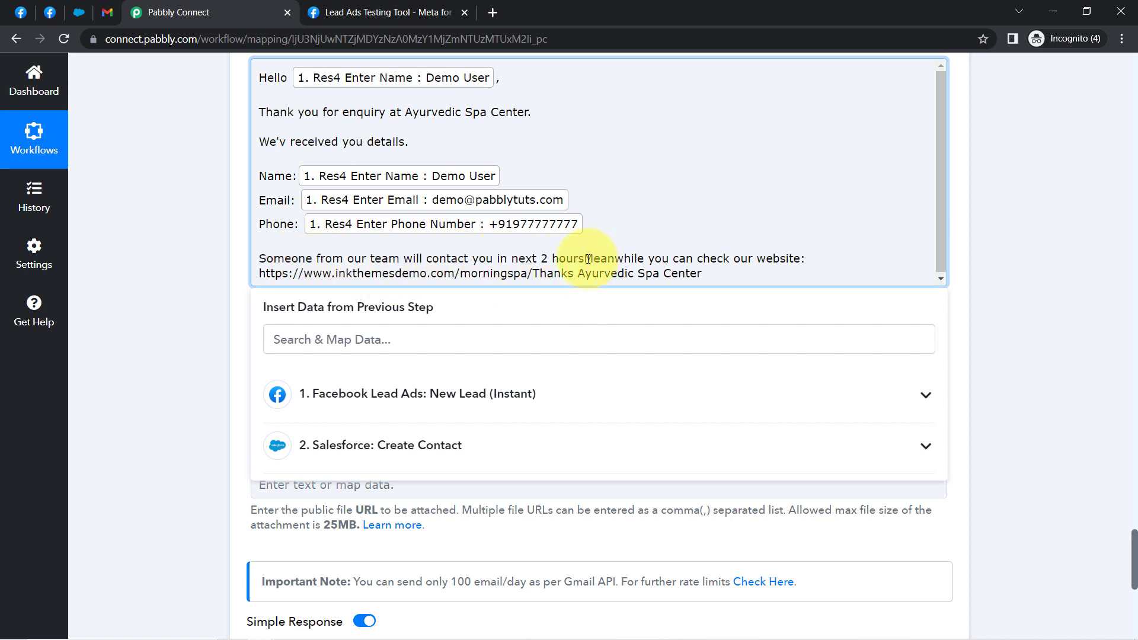
type(".")
key("Return")
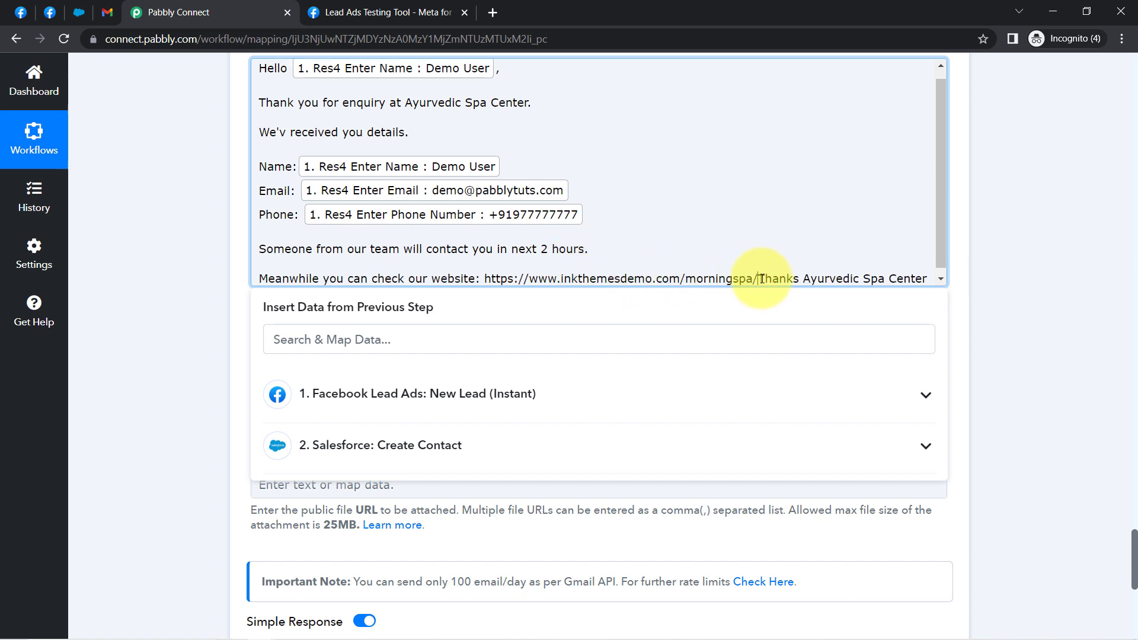
key("Return")
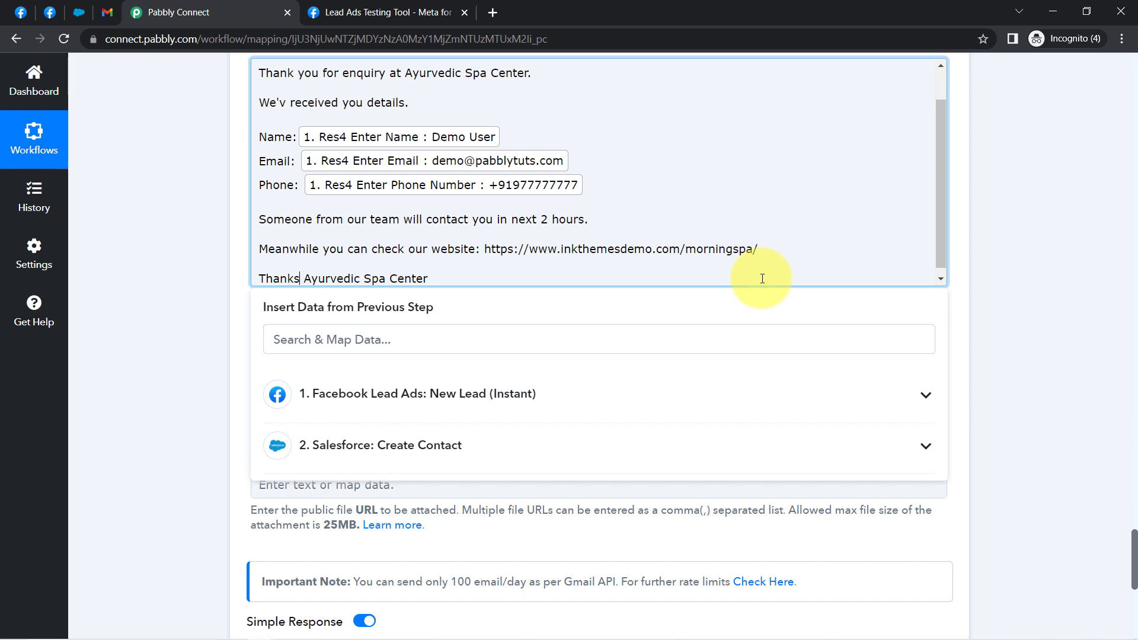
key("shift+Return")
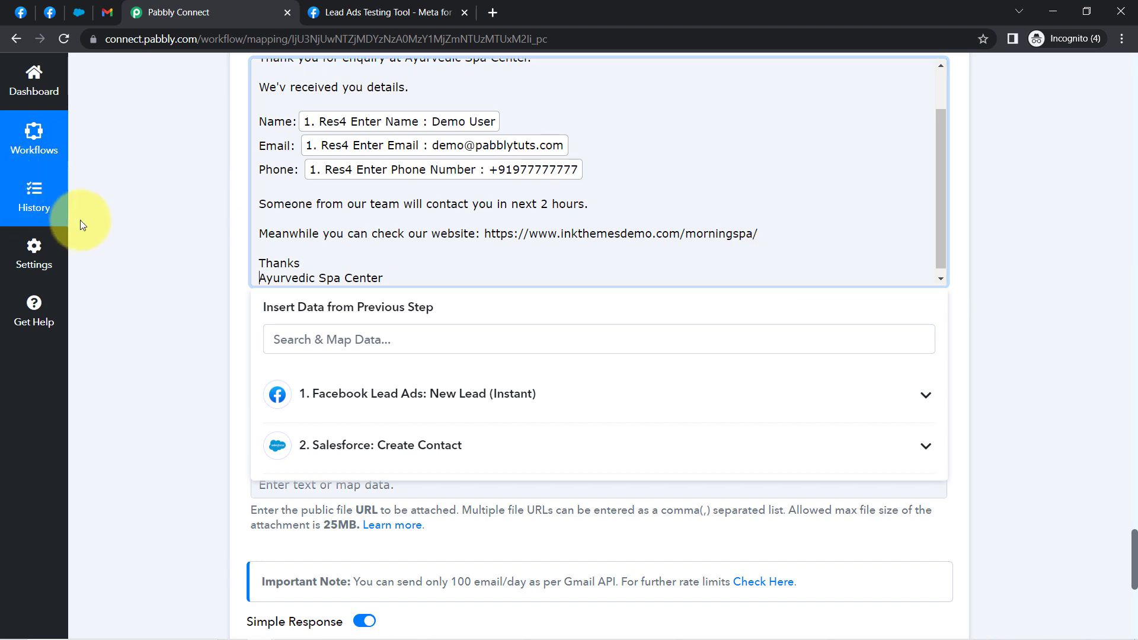
left_click(126, 226)
Step: Save the Gmail action and send its test request, checking the Response Result Status
scroll(126, 226, "up", 4)
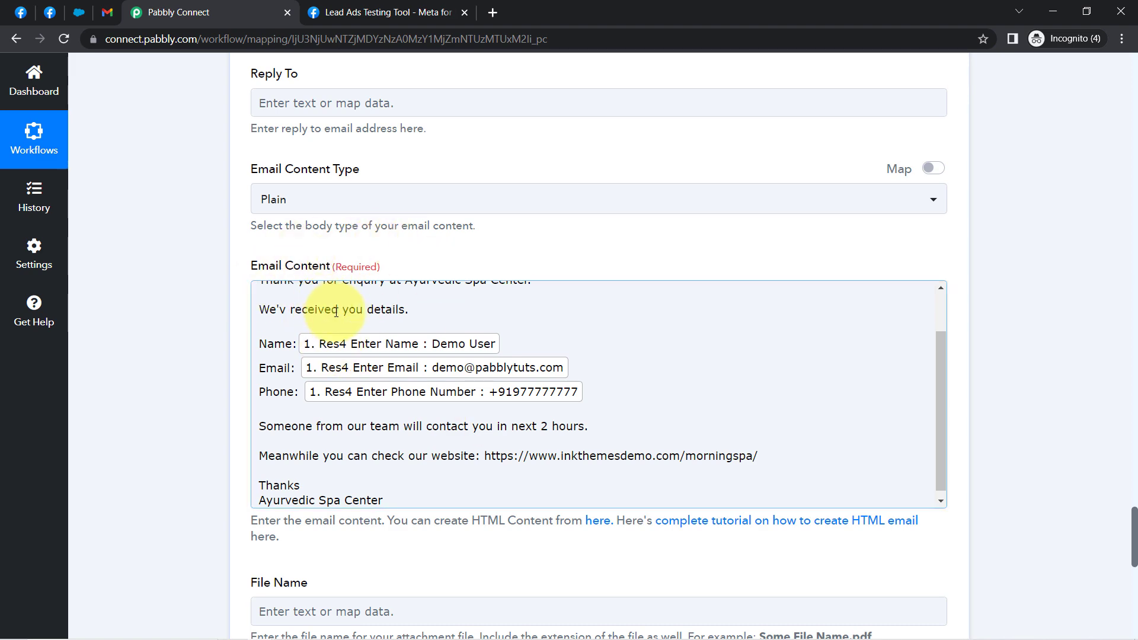
scroll(290, 397, "down", 11)
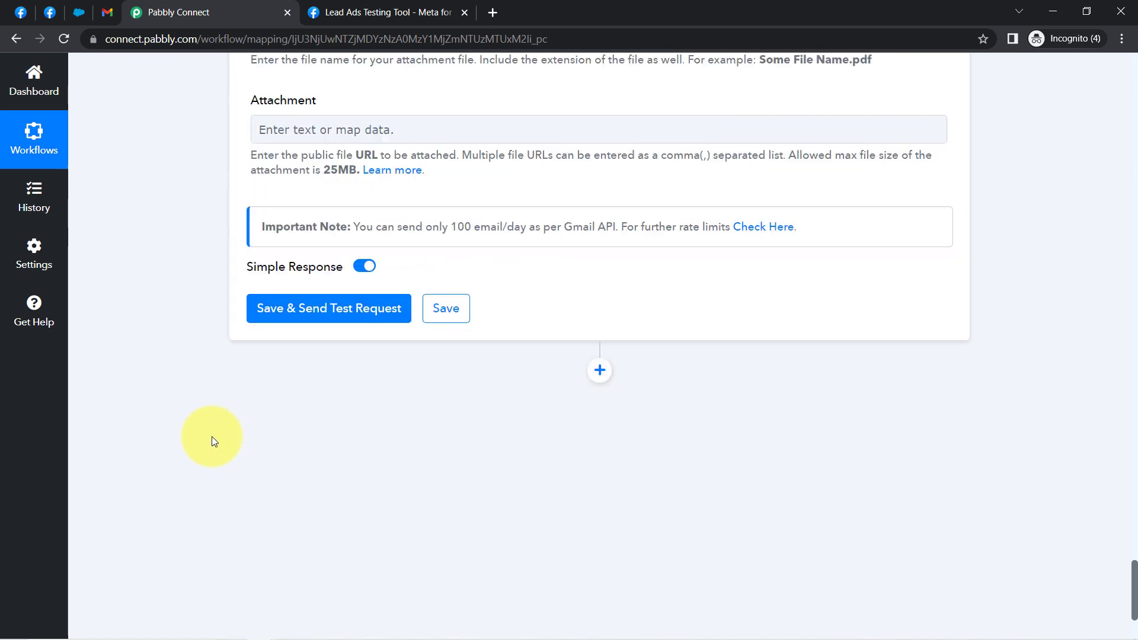
left_click(298, 303)
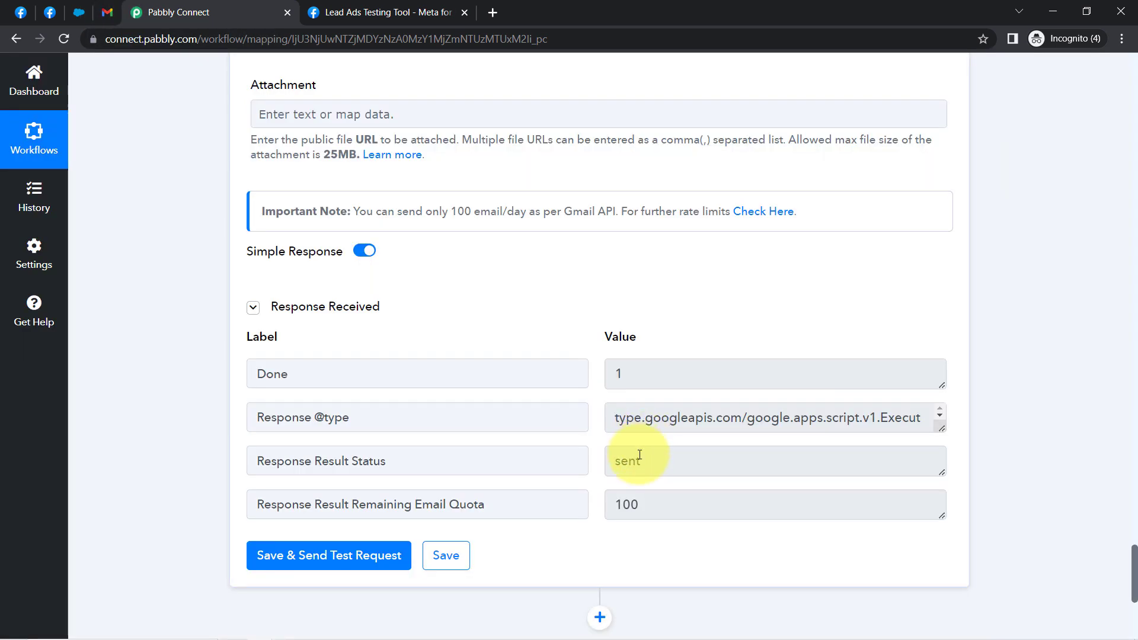
left_click(634, 466)
double_click(634, 465)
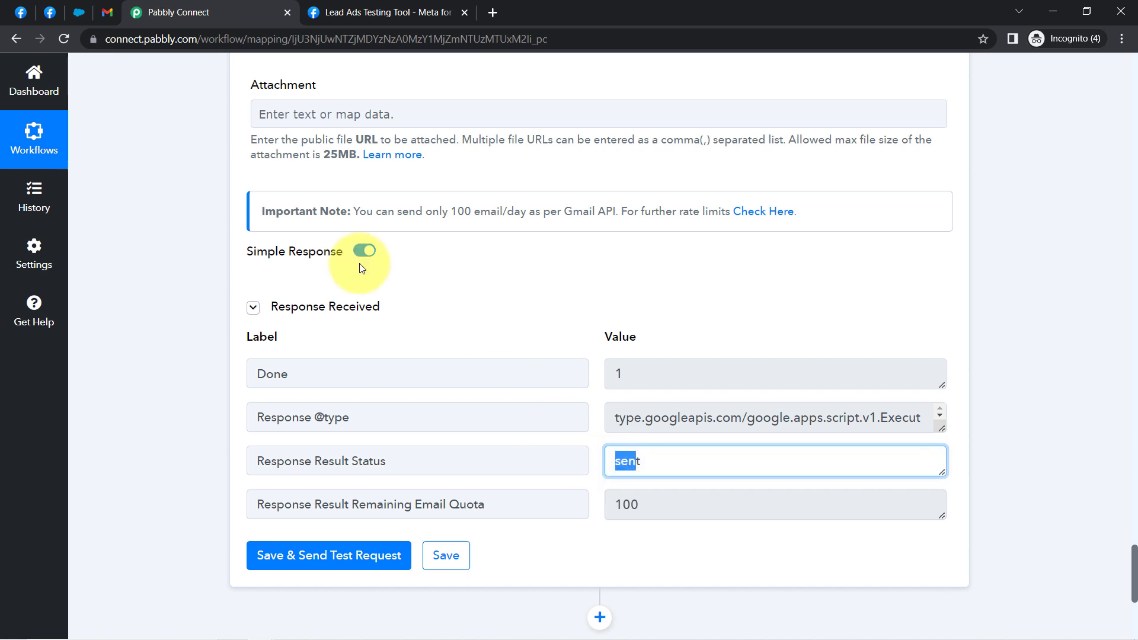
Step: Switch to Gmail and delete the old "Thank you for Enquiry at Ayurvedic Spa Center" email from the inbox
left_click(96, 12)
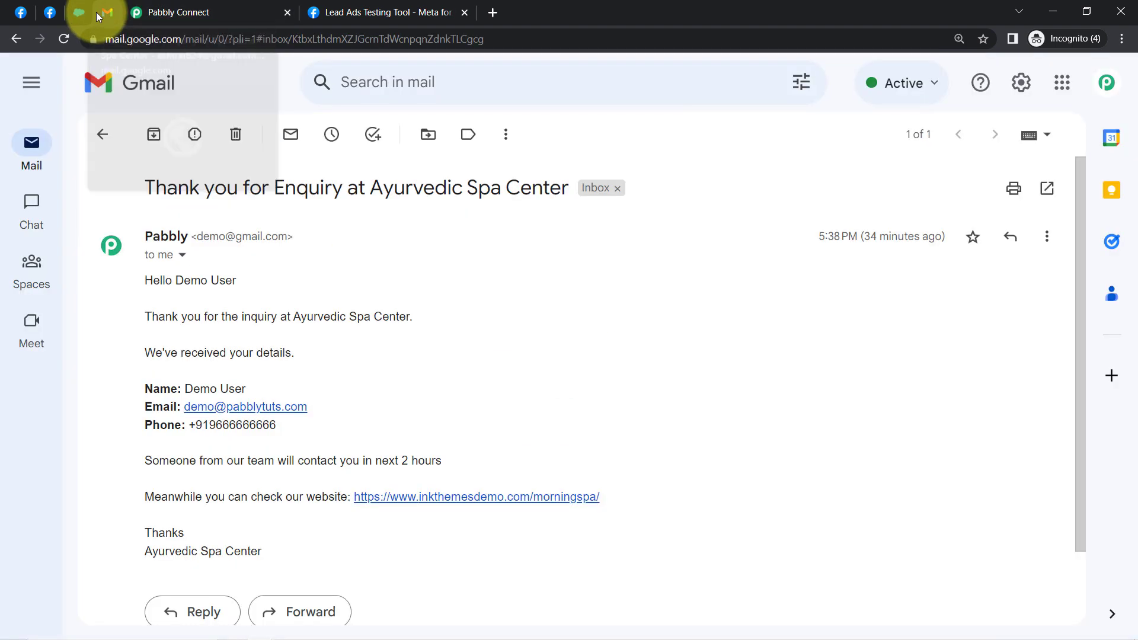
left_click(99, 133)
left_click(100, 230)
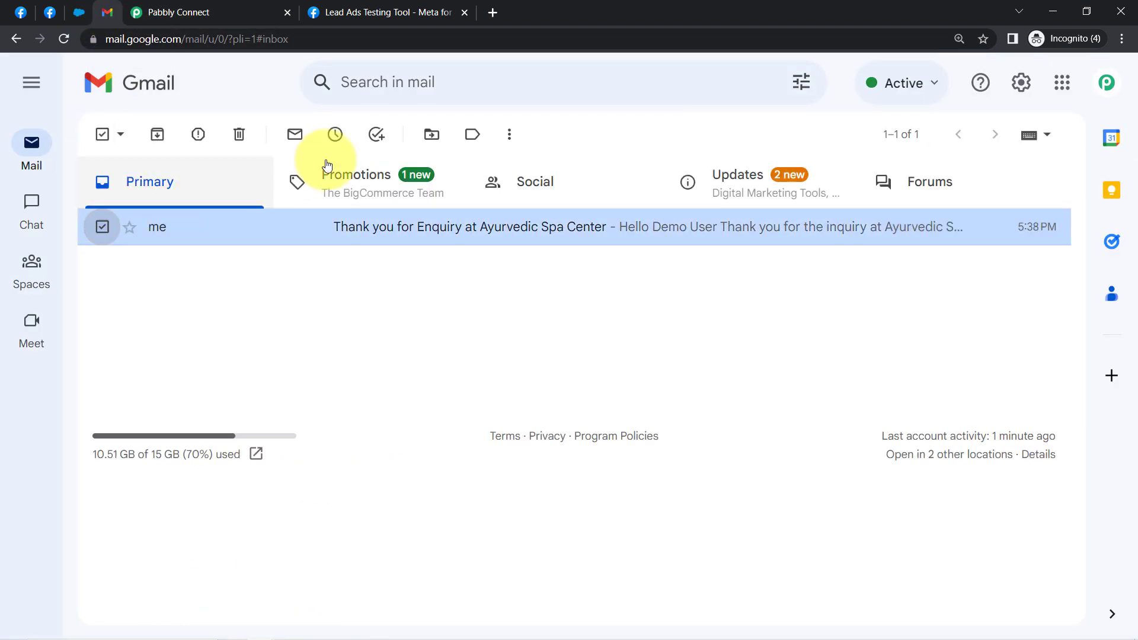
left_click(237, 143)
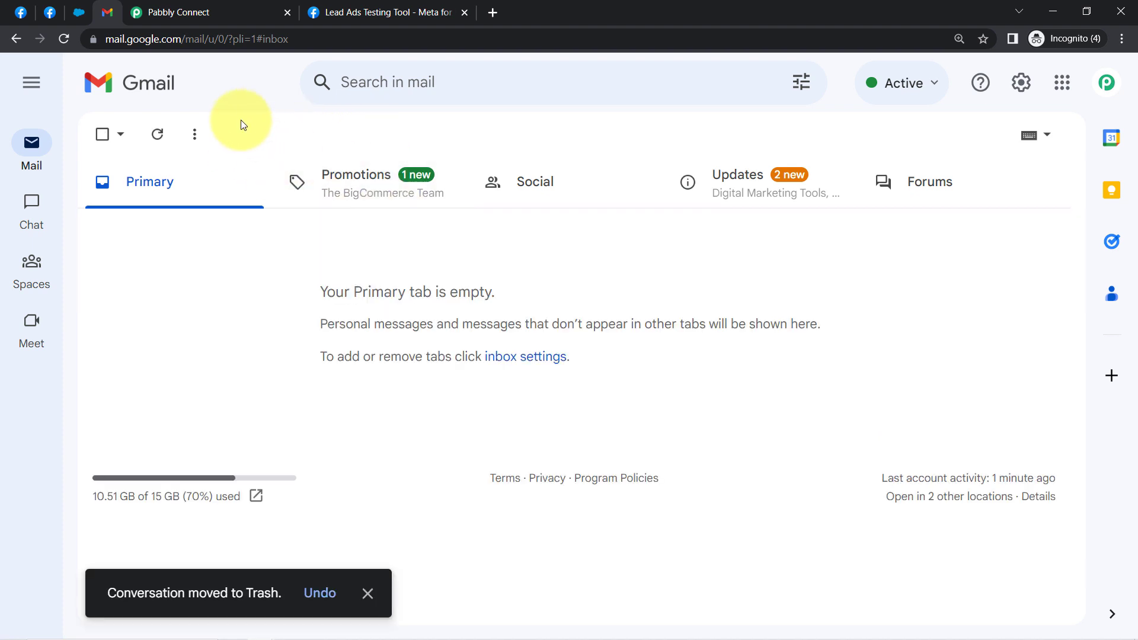
Step: Reload the Gmail inbox at a larger zoom and open the new thank-you email from the test request
left_click(64, 38)
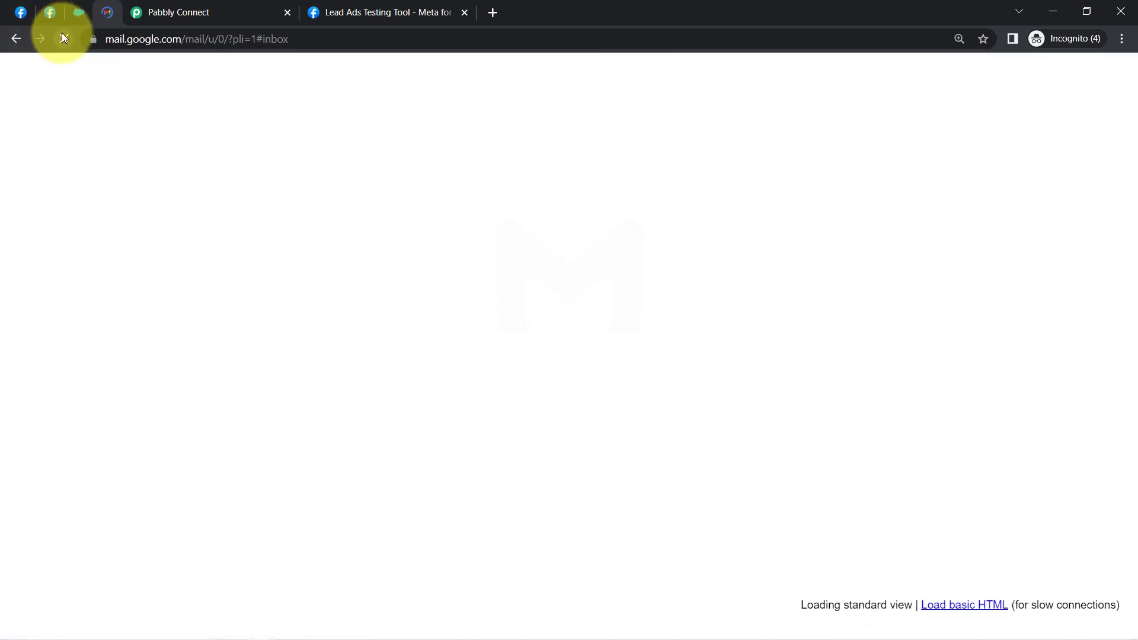
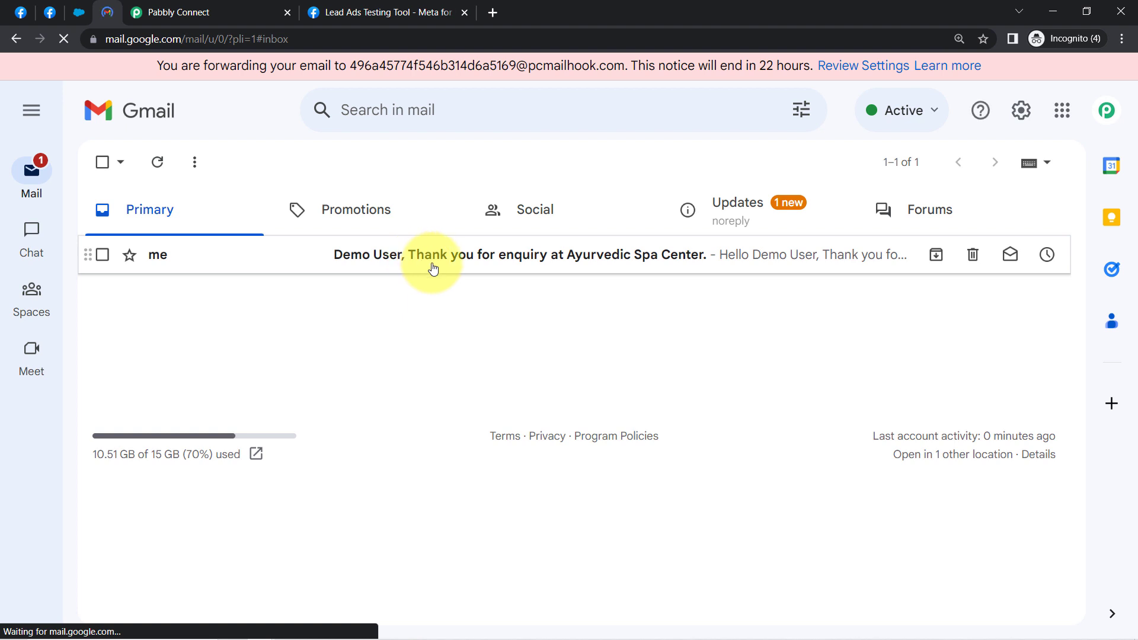
key("ctrl+plus")
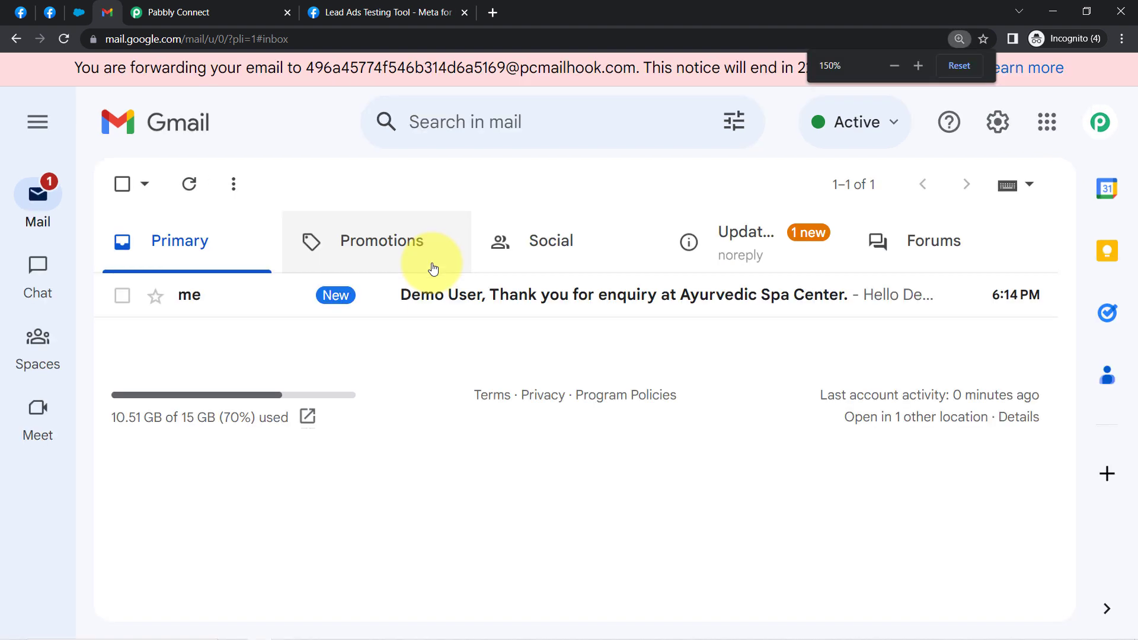
left_click(491, 299)
scroll(439, 273, "down", 2)
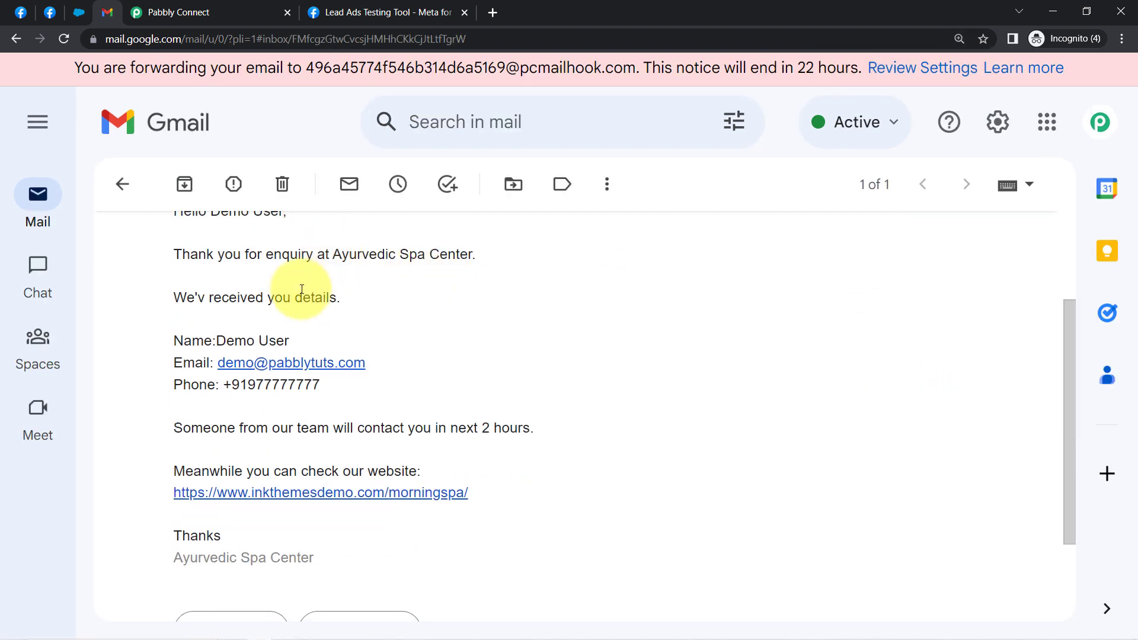
Step: Review the received email's greeting, lead details, contact promise, website link and signature, and return to the Pabbly Connect workflow
scroll(246, 330, "up", 2)
scroll(261, 338, "down", 3)
scroll(184, 336, "up", 3)
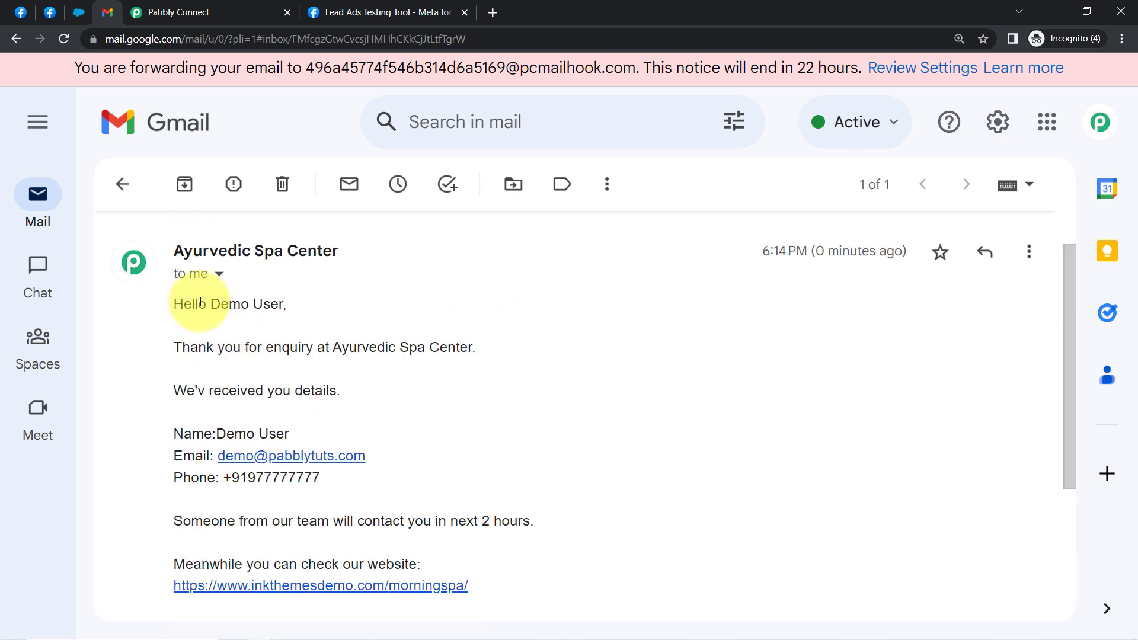
left_click_drag(200, 303, 435, 351)
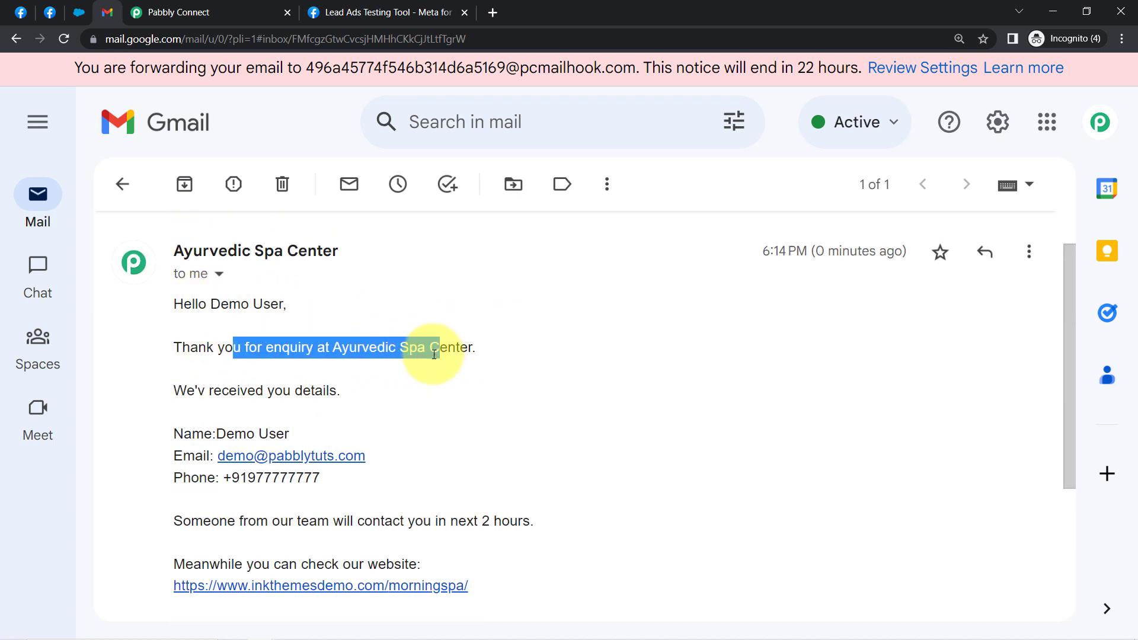
left_click_drag(187, 390, 376, 389)
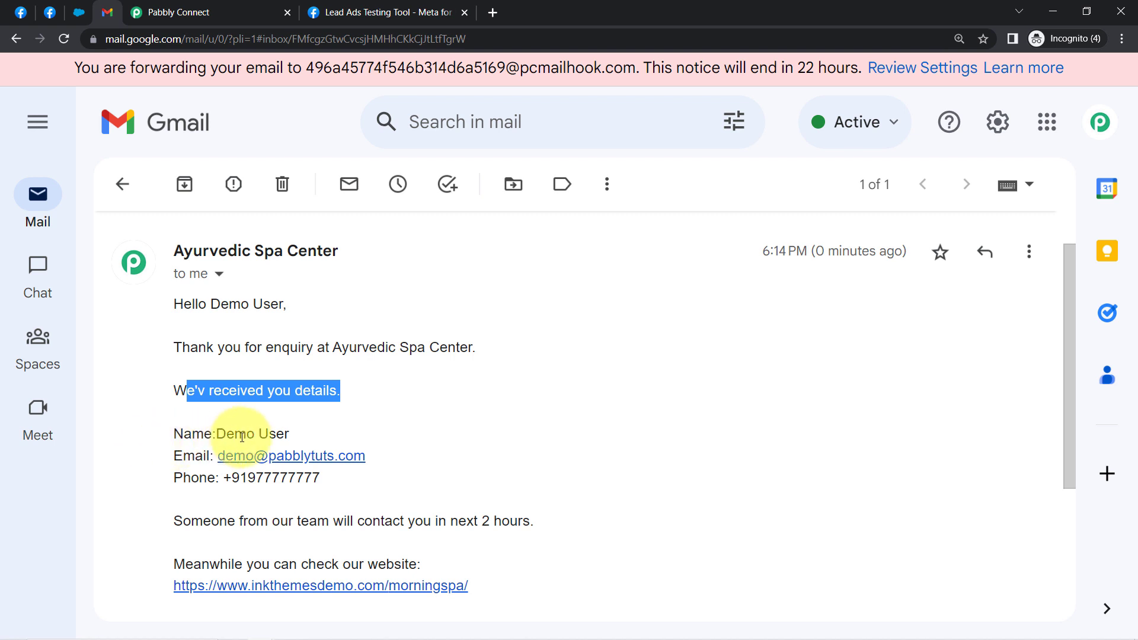
left_click_drag(218, 433, 268, 432)
left_click_drag(195, 461, 230, 478)
scroll(271, 445, "down", 2)
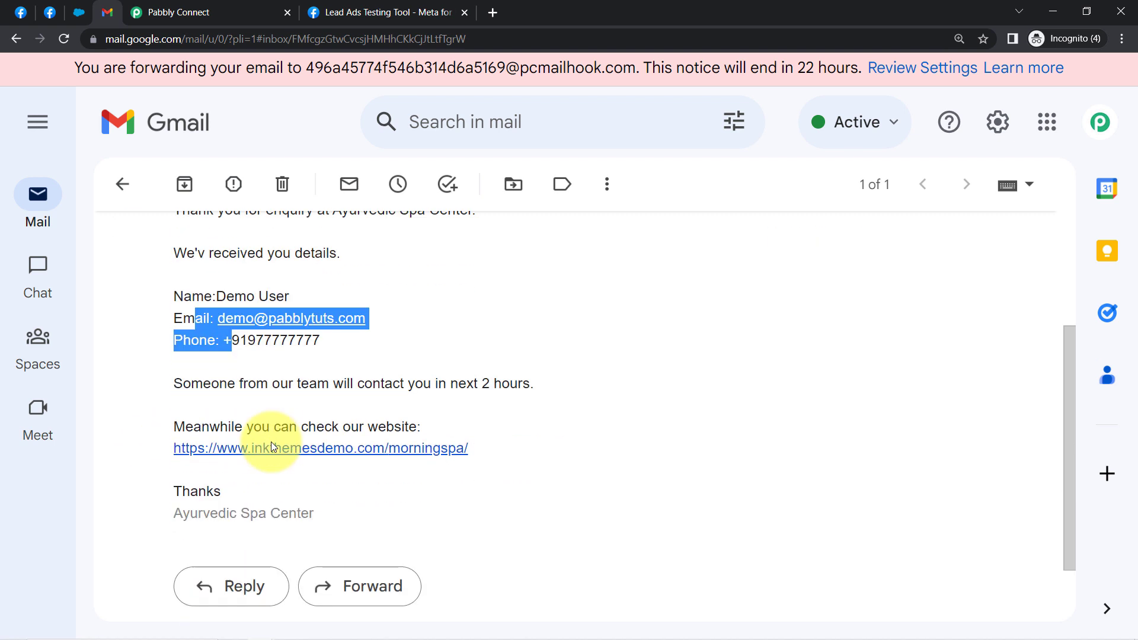
scroll(271, 446, "down", 1)
left_click_drag(218, 373, 533, 374)
left_click_drag(219, 416, 421, 416)
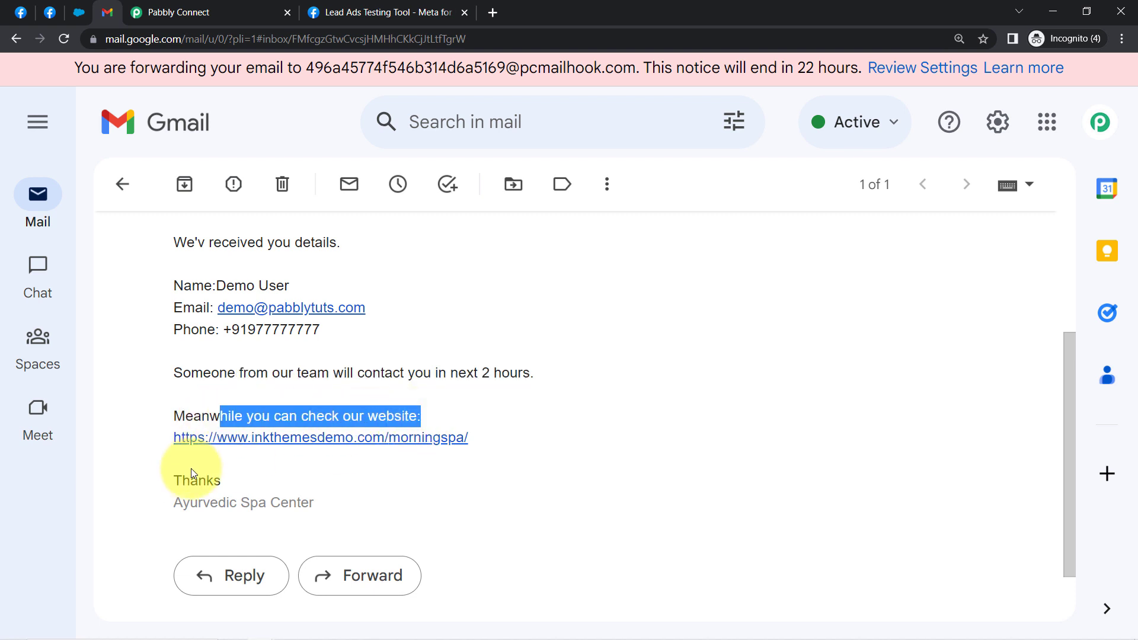
left_click_drag(181, 479, 344, 508)
scroll(297, 355, "up", 3)
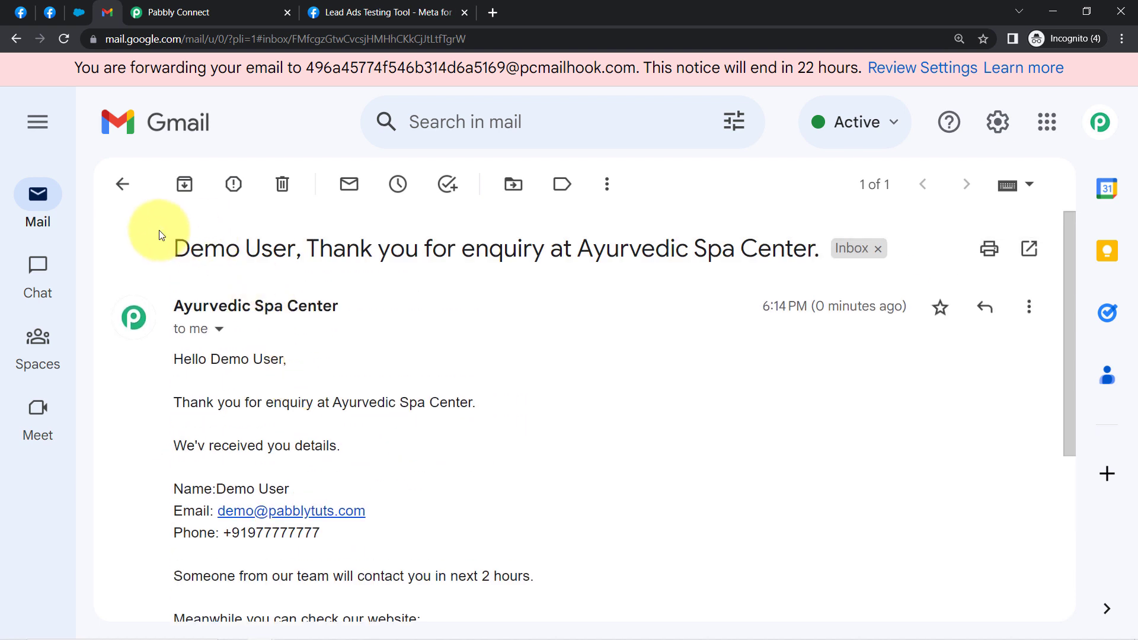
left_click(118, 199)
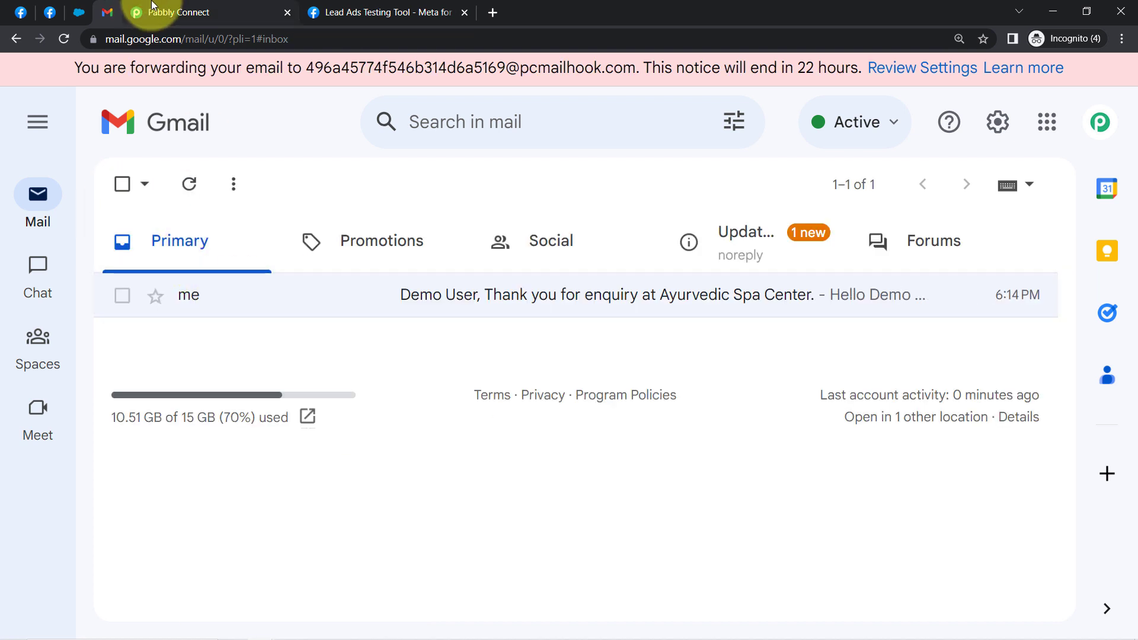
left_click(184, 10)
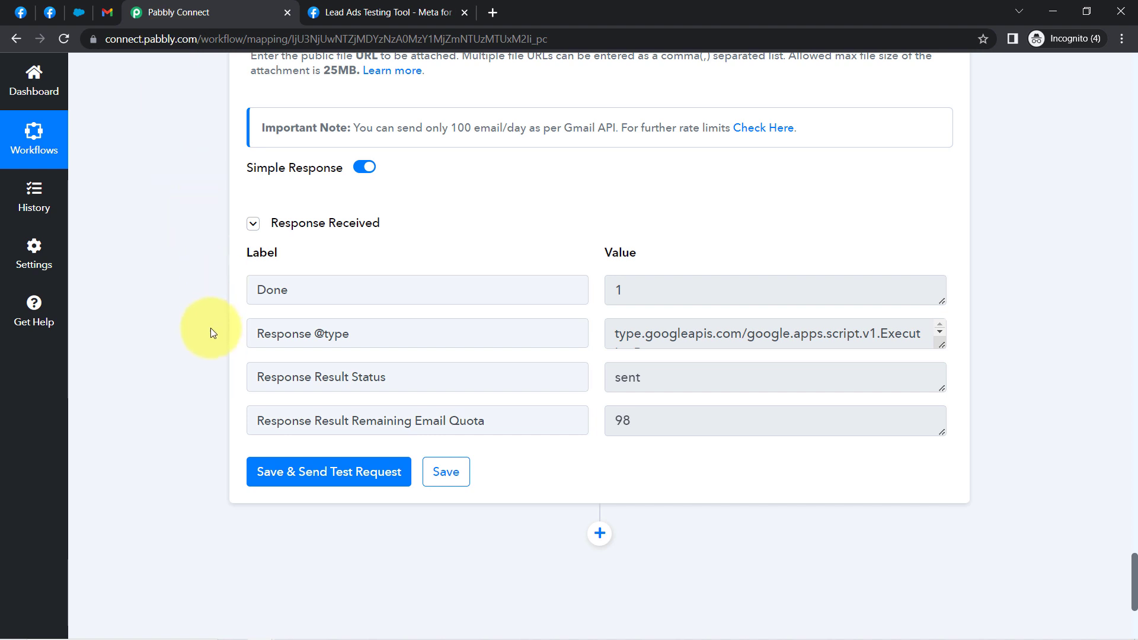
Step: Add a Delay by Pabbly action after the Gmail Send Email step
scroll(175, 390, "down", 3)
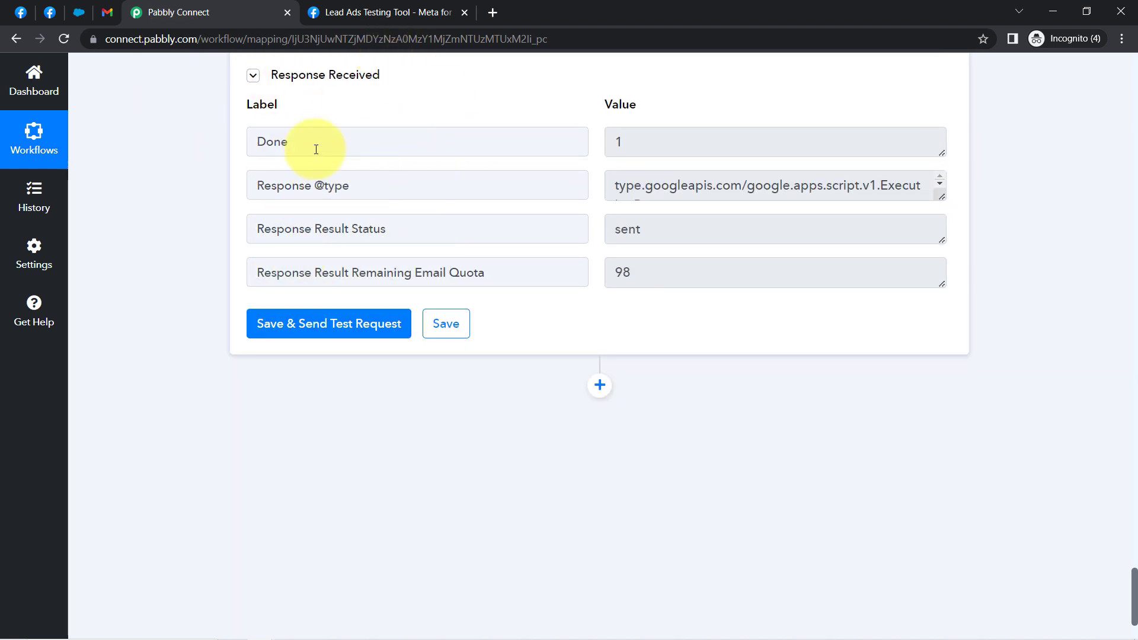
left_click(601, 386)
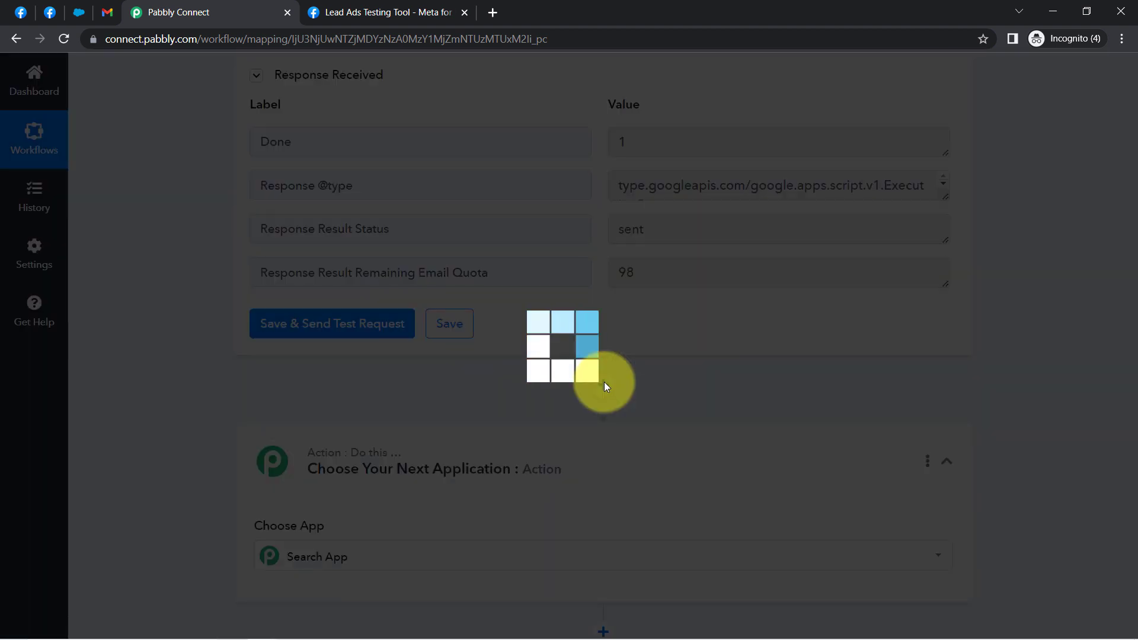
scroll(173, 519, "down", 3)
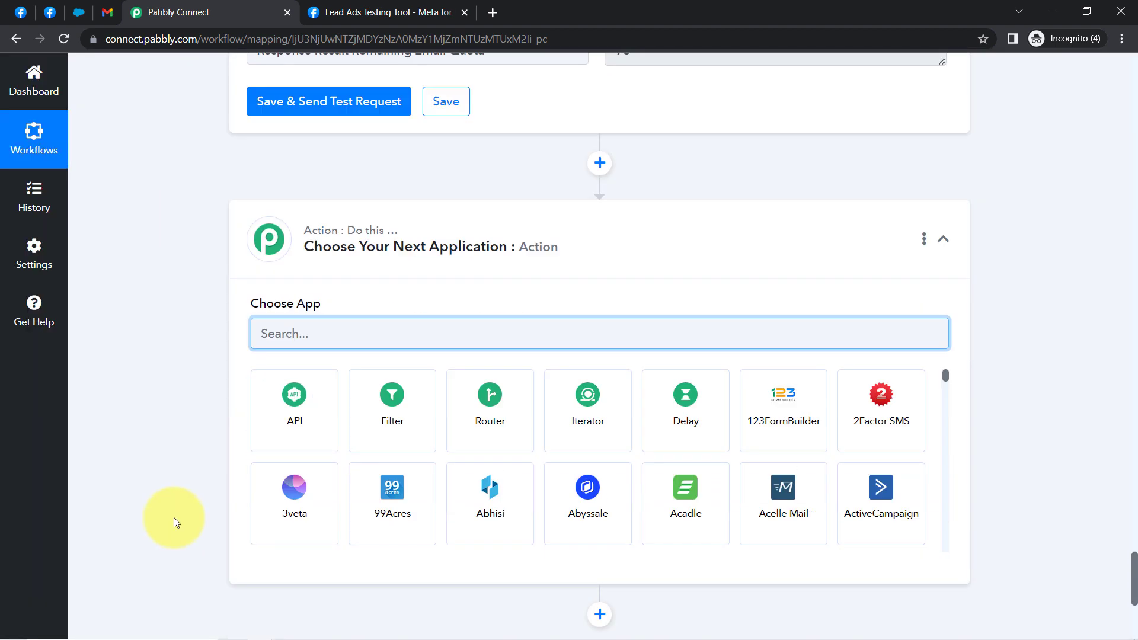
left_click(682, 407)
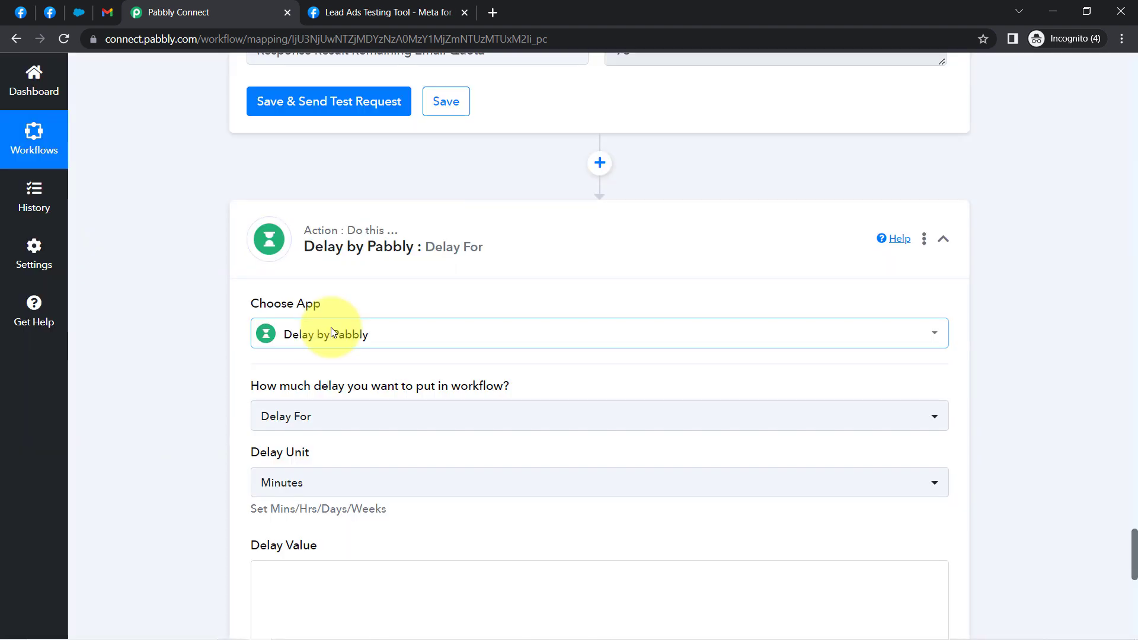
scroll(190, 404, "down", 1)
scroll(190, 407, "up", 1)
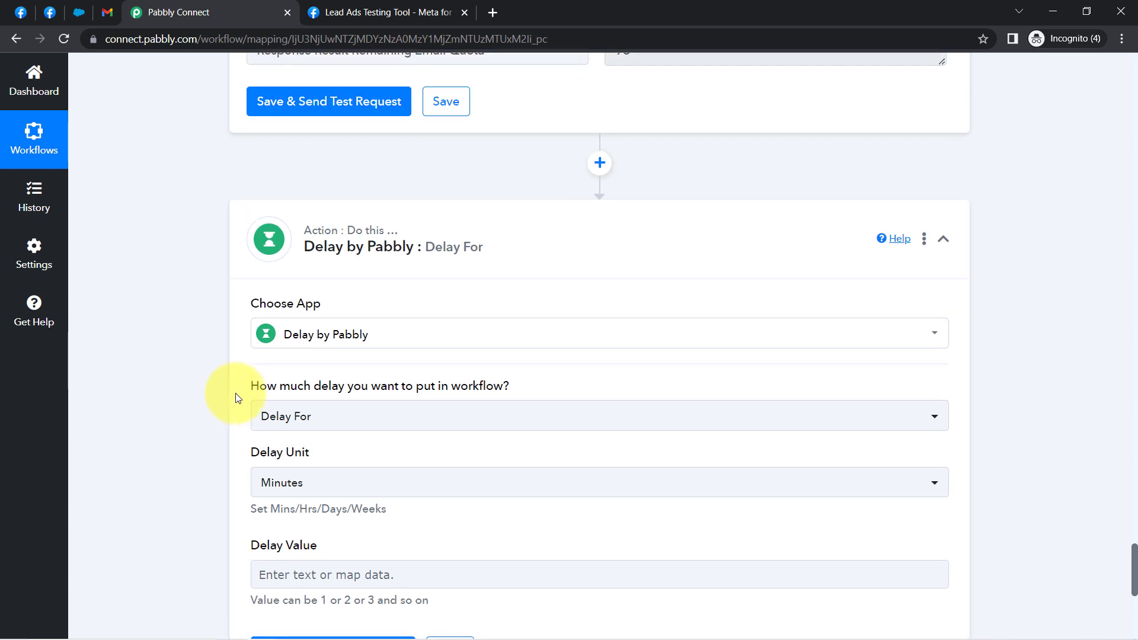
scroll(231, 346, "down", 1)
scroll(231, 348, "down", 1)
left_click_drag(290, 312, 401, 337)
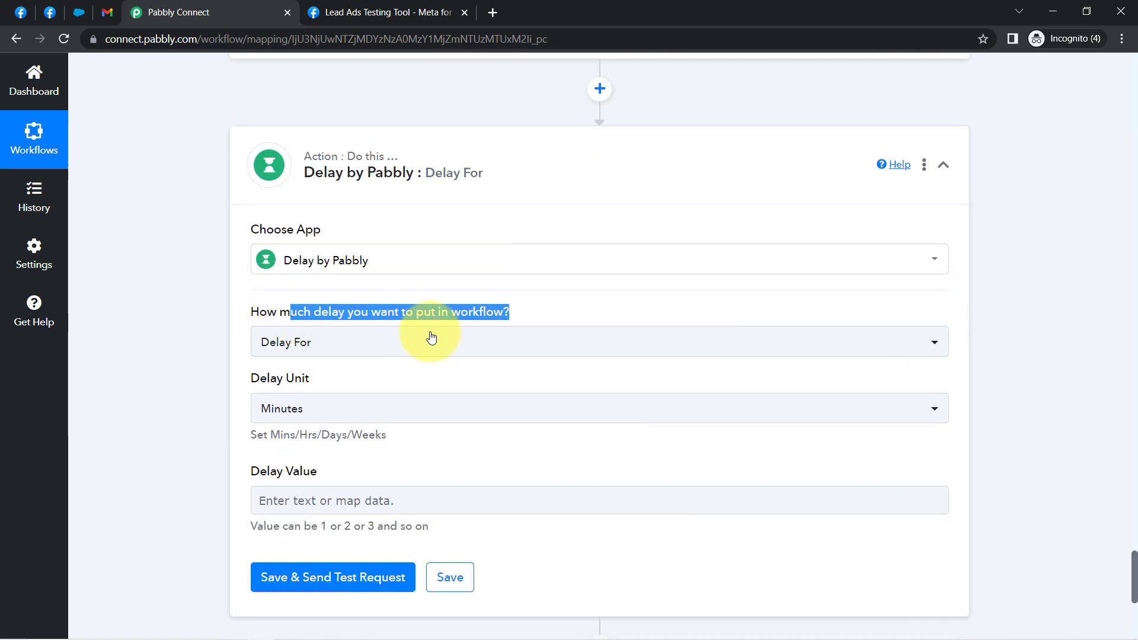
left_click(259, 349)
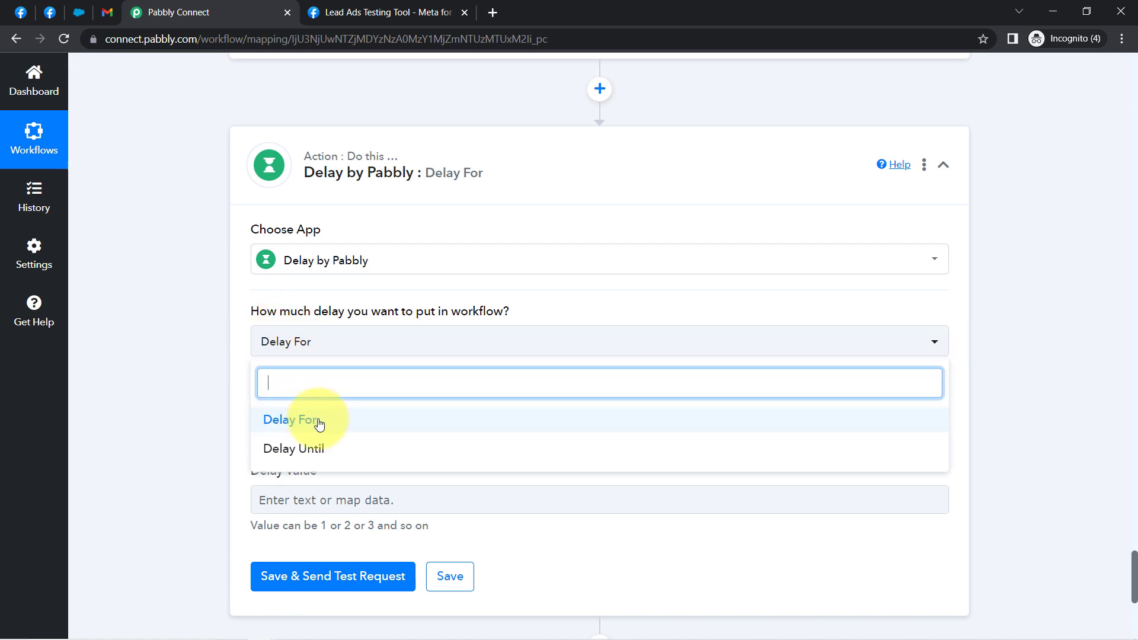
left_click(303, 448)
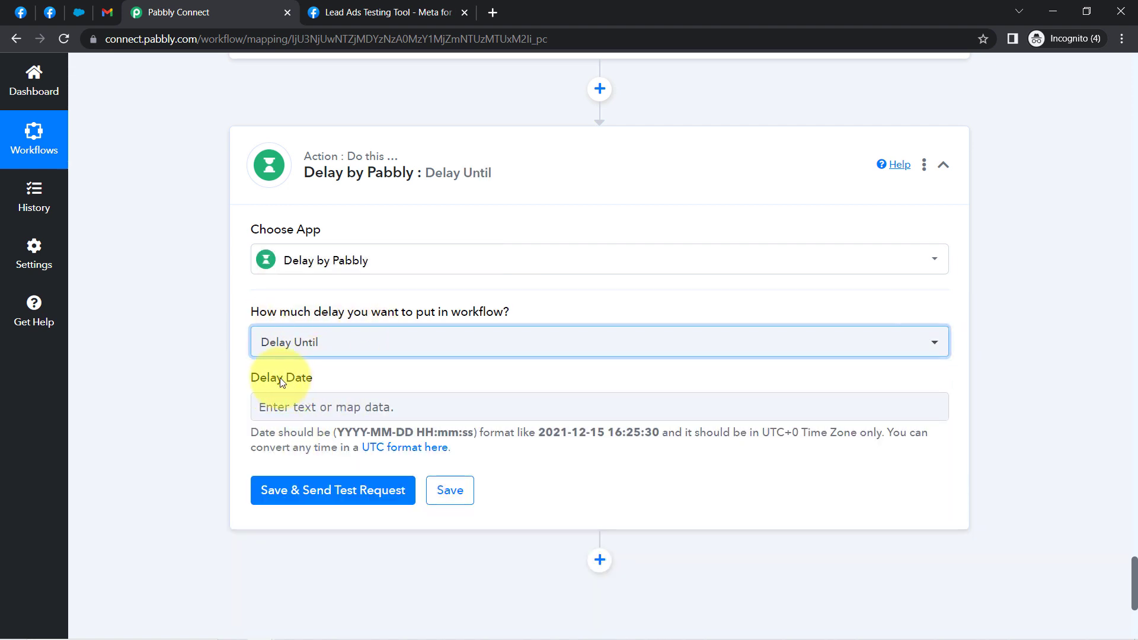
left_click_drag(281, 381, 311, 379)
left_click(288, 349)
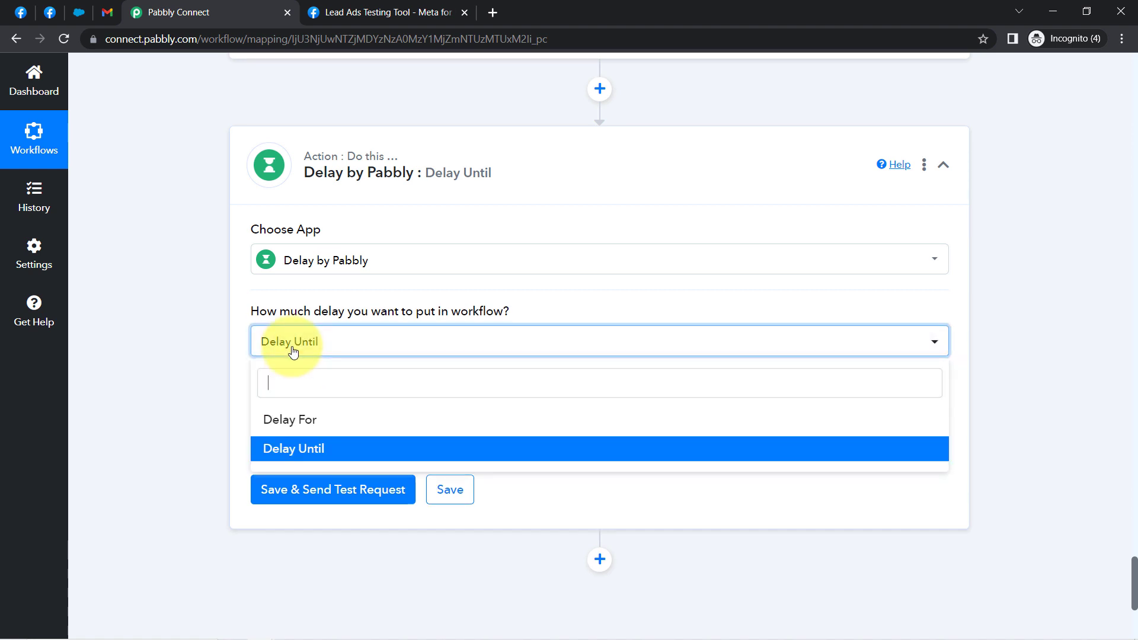
left_click(290, 415)
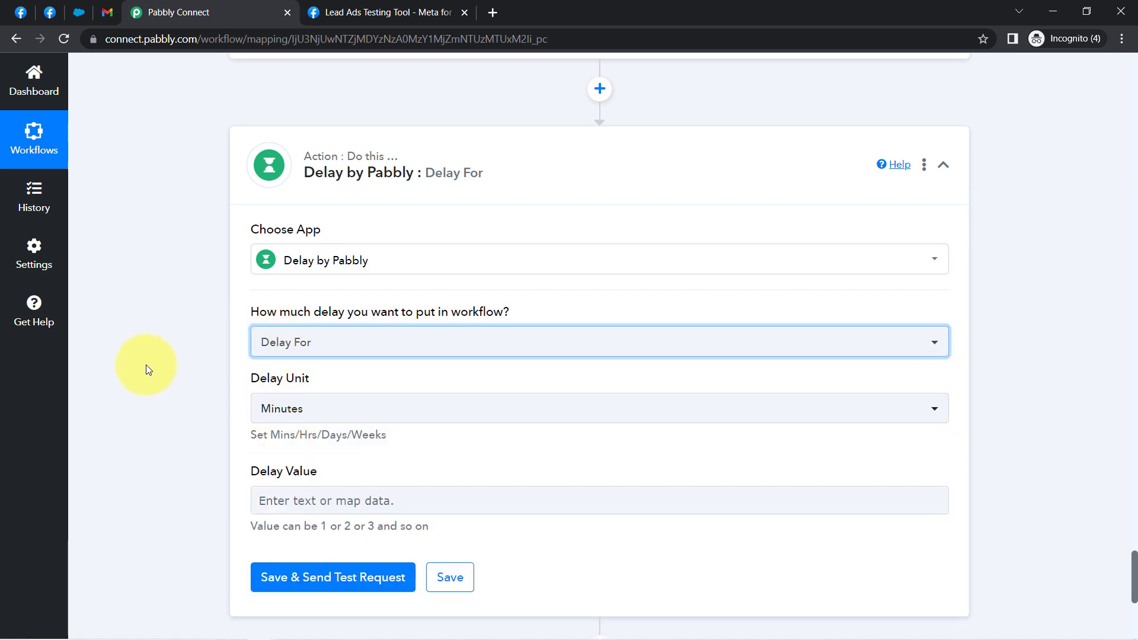
Step: Set the delay unit to Days and the delay value to 2, saving the action and sending its test request
scroll(175, 357, "down", 3)
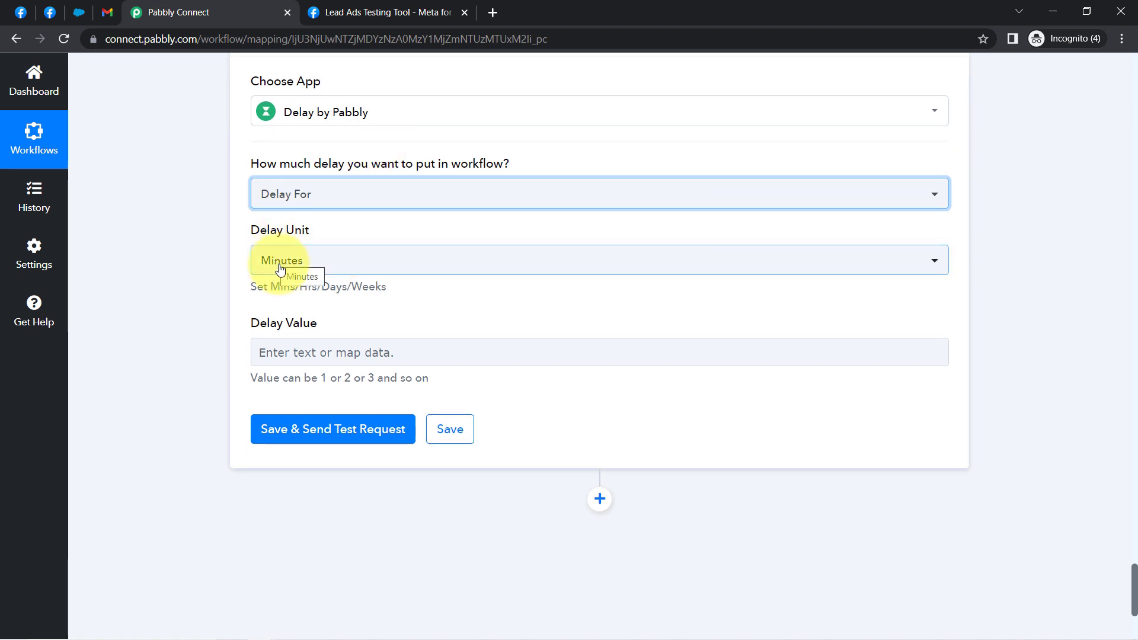
left_click(280, 268)
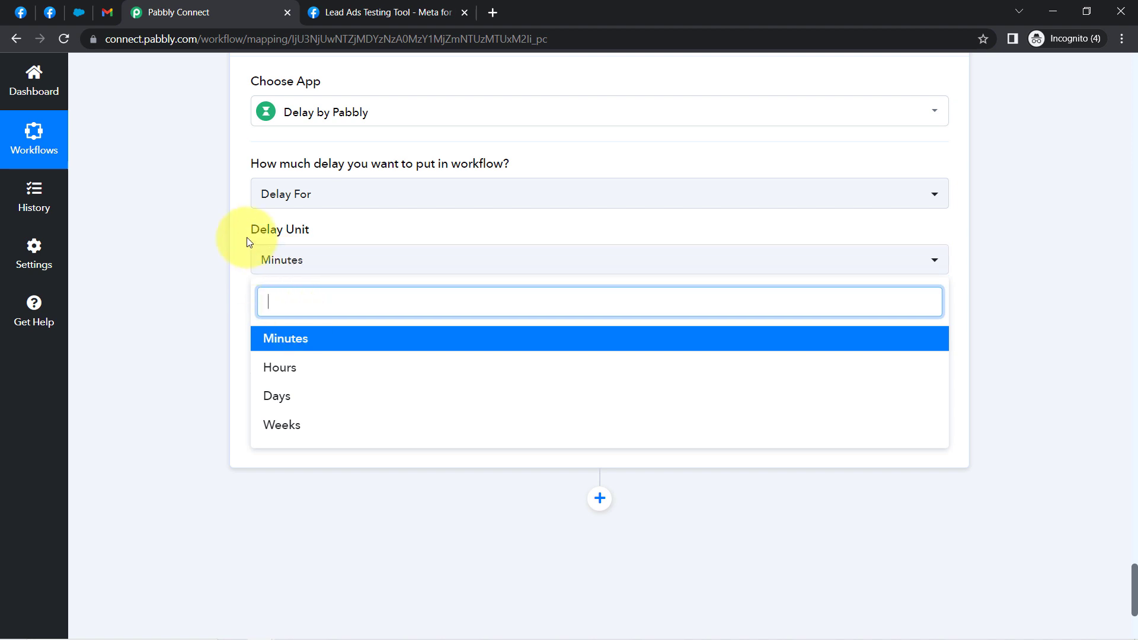
left_click(277, 396)
left_click(271, 349)
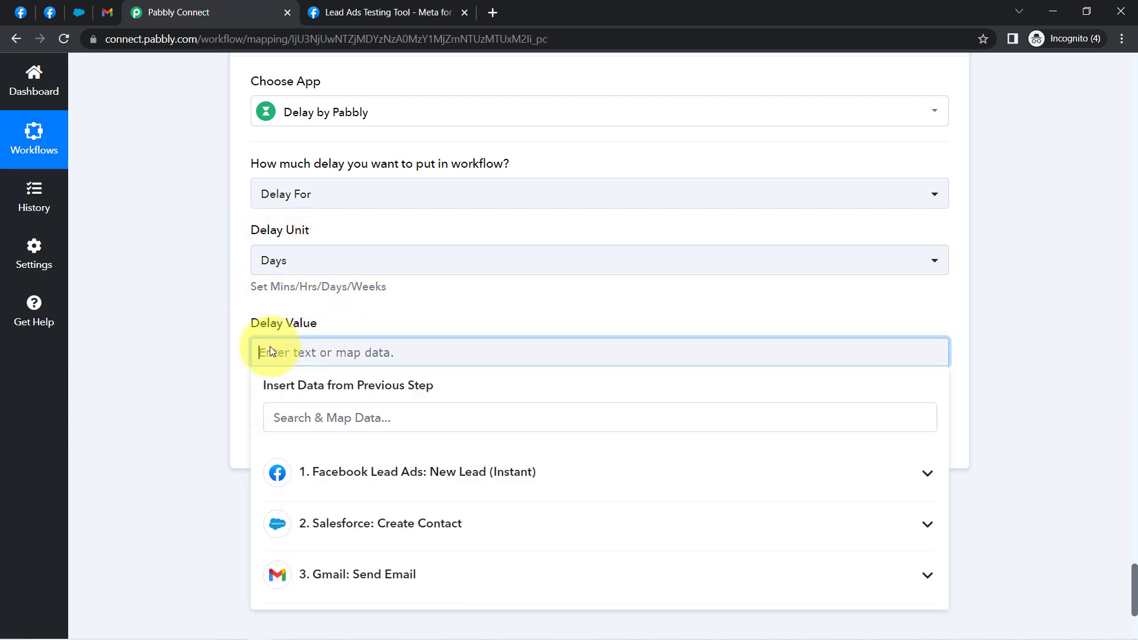
type("2")
left_click(203, 348)
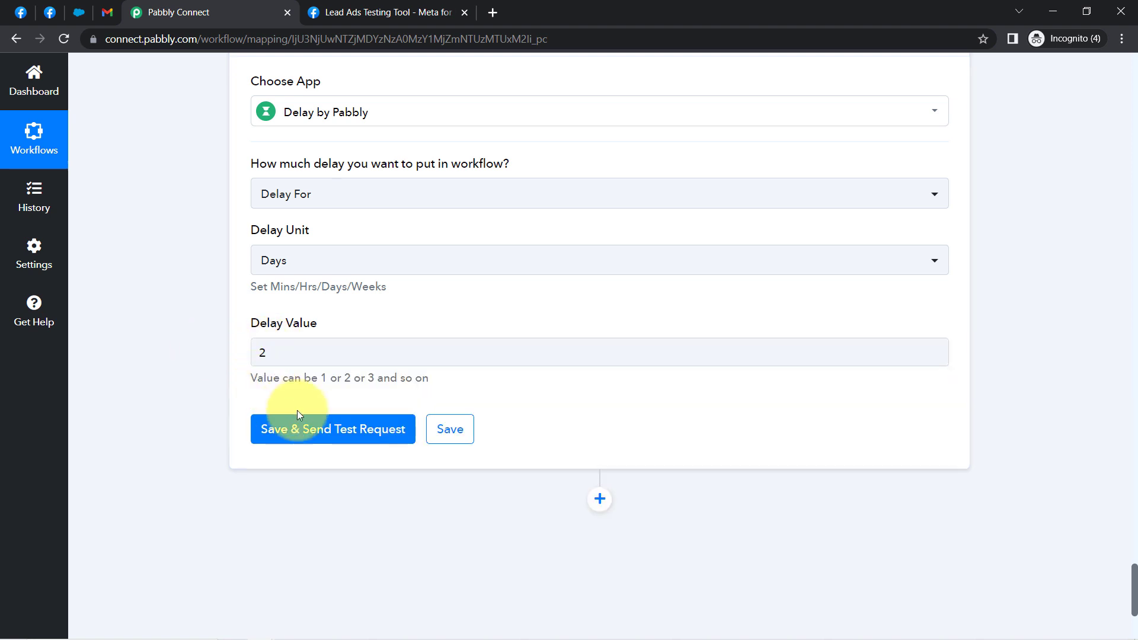
left_click(312, 432)
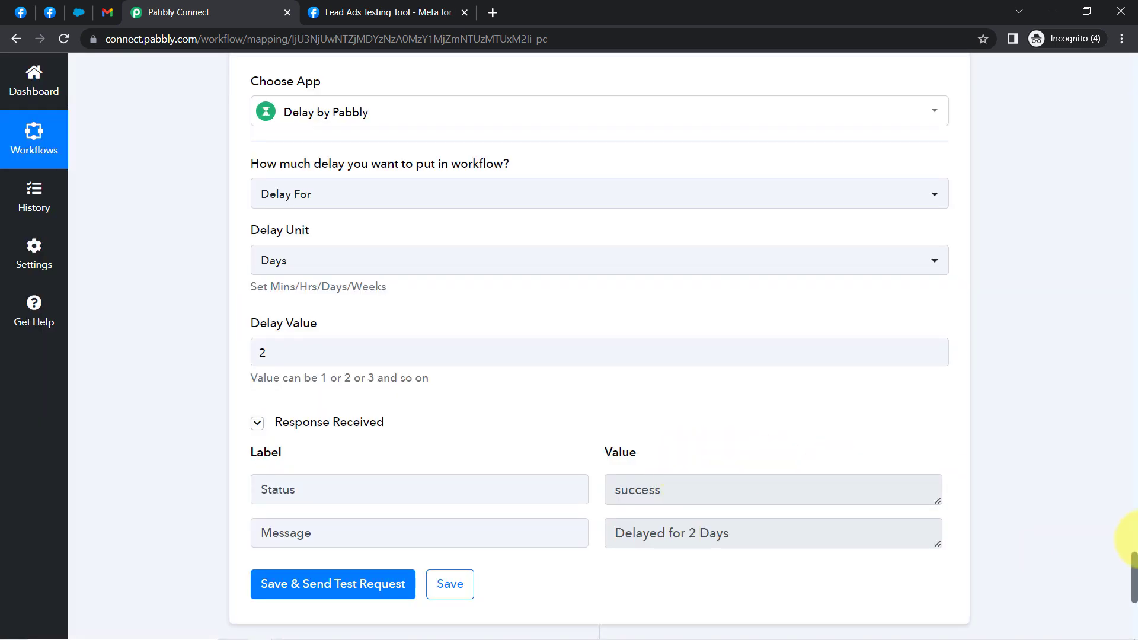
Step: Add a Gmail action with the Send Email event after the delay, using the existing Gmail #5 connection
scroll(1134, 563, "down", 7)
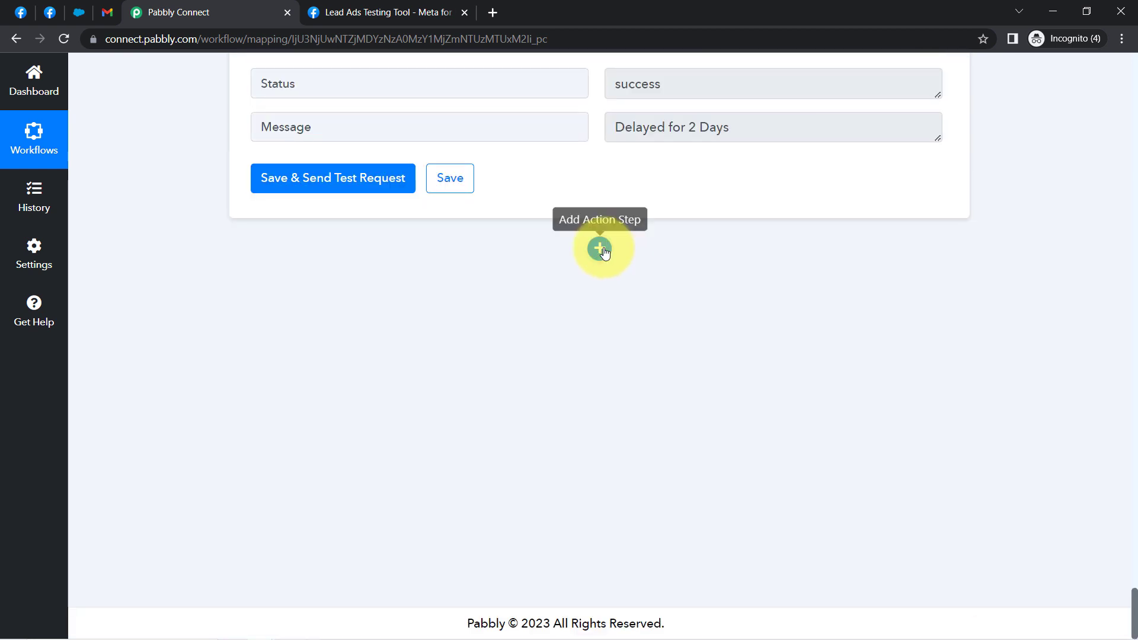
left_click(600, 249)
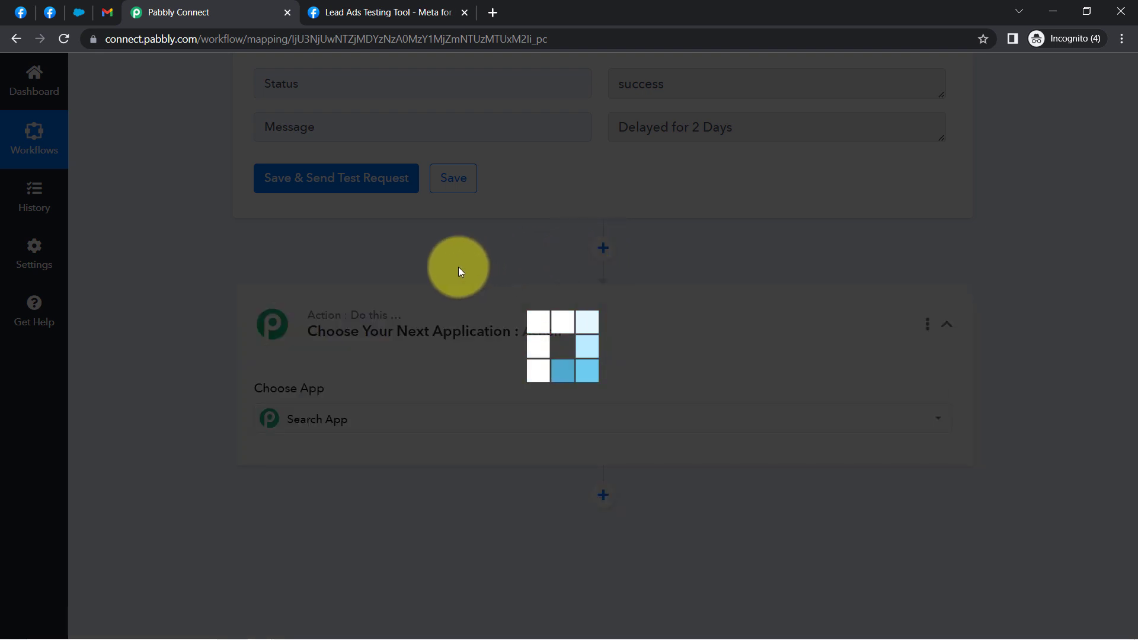
scroll(208, 368, "down", 1)
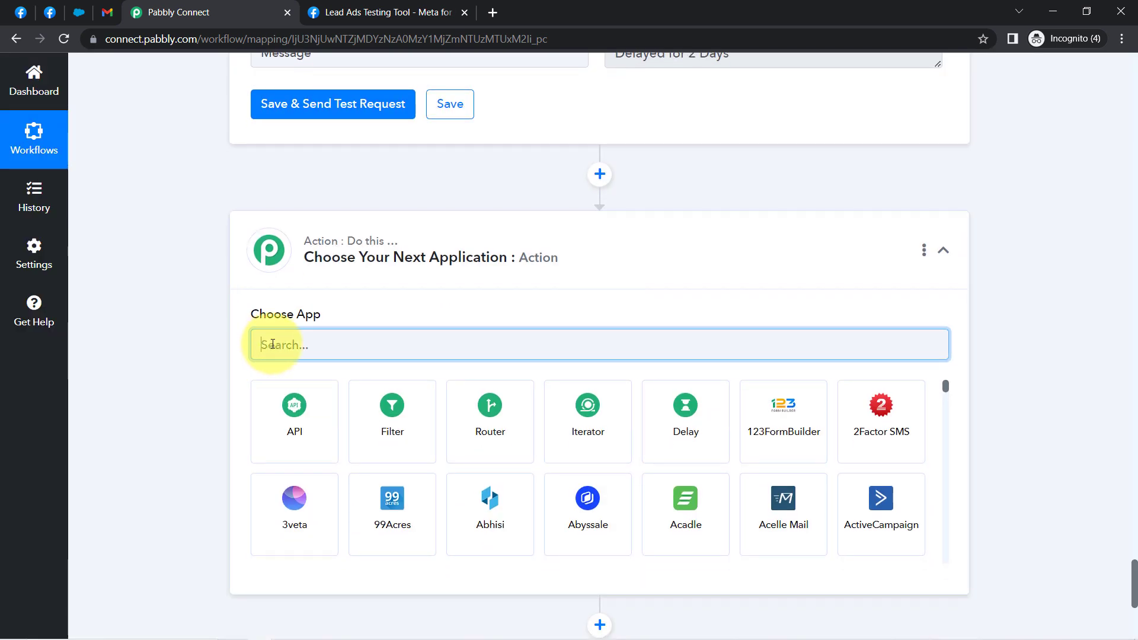
type("gmai")
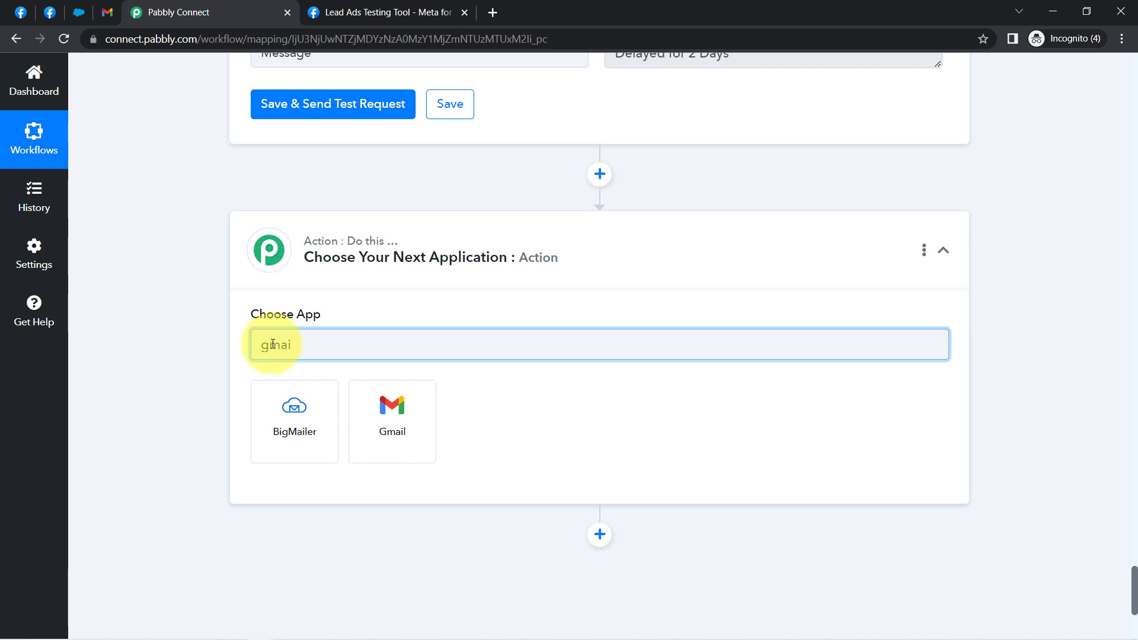
left_click(372, 413)
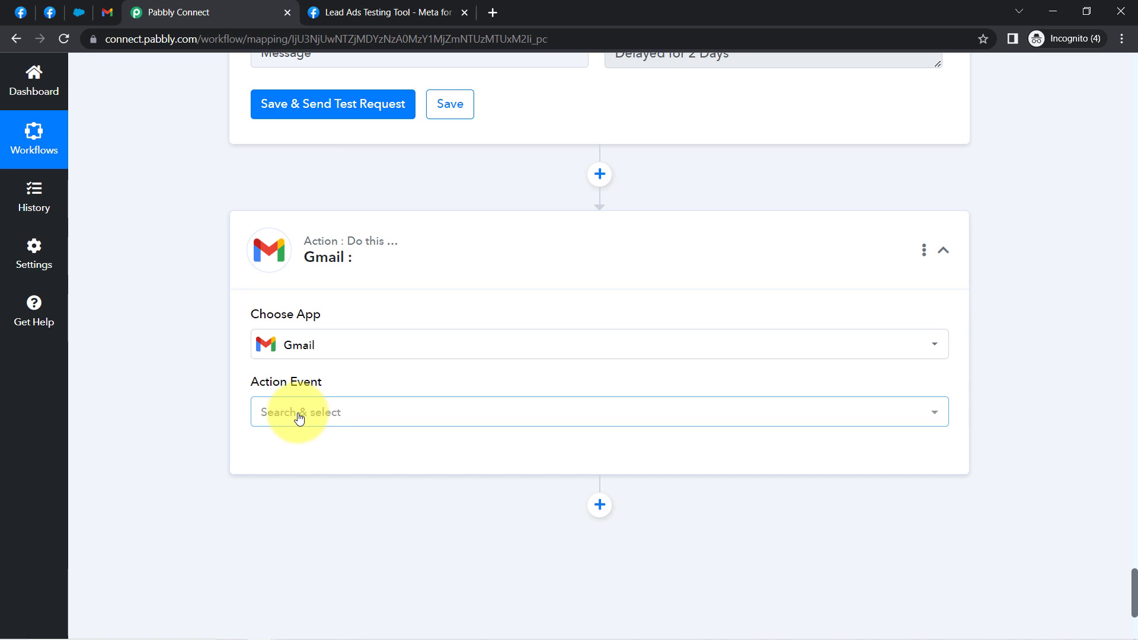
left_click(299, 418)
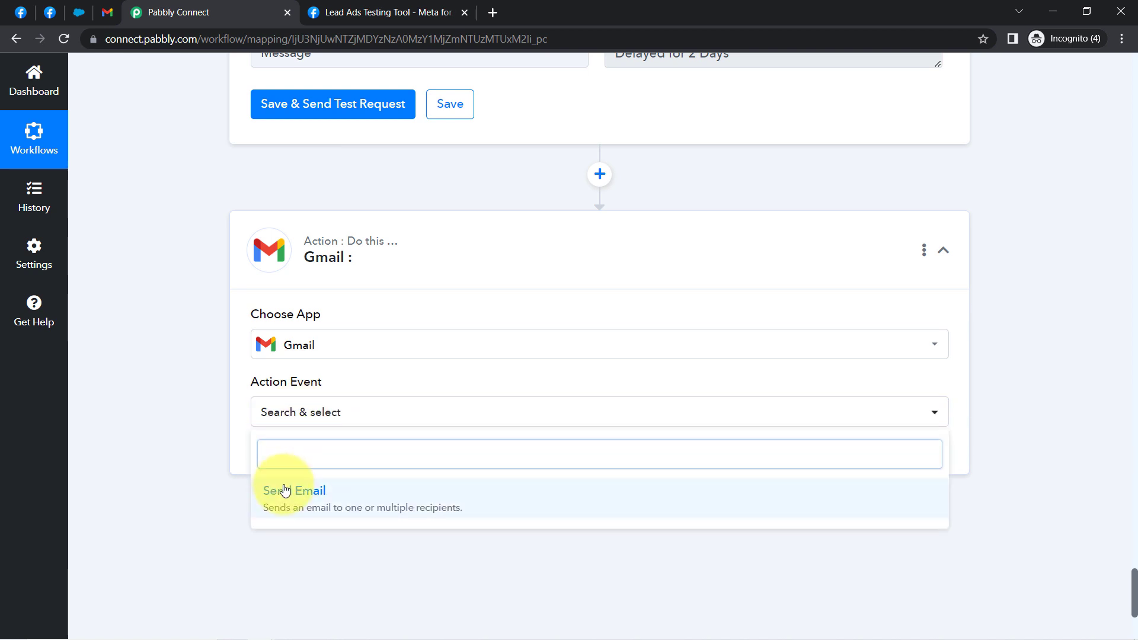
left_click(286, 490)
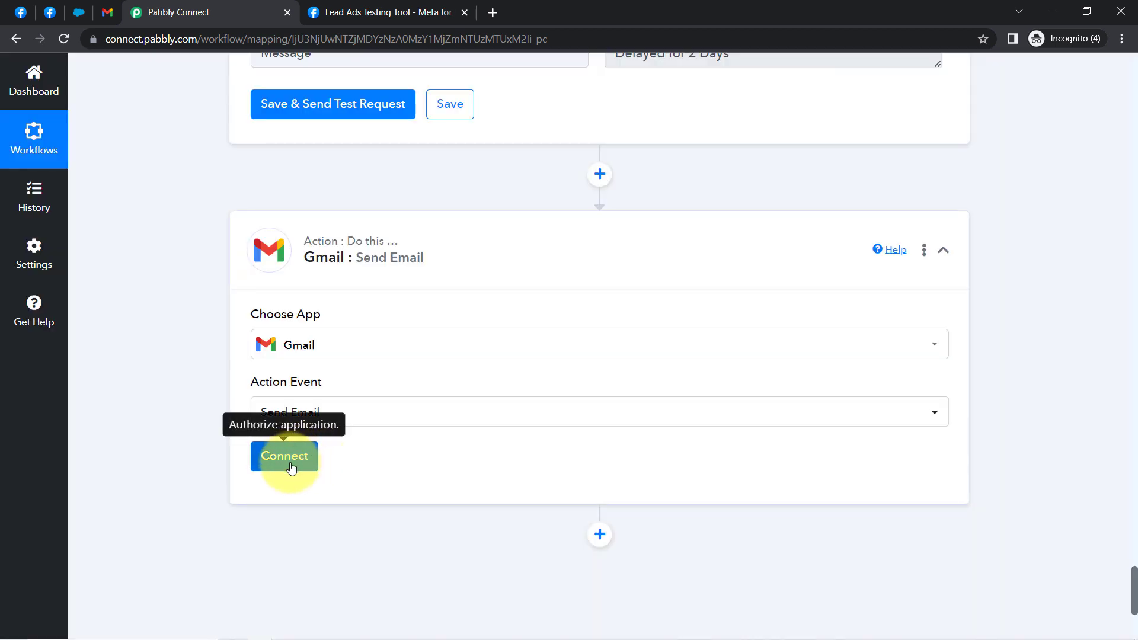
left_click(297, 457)
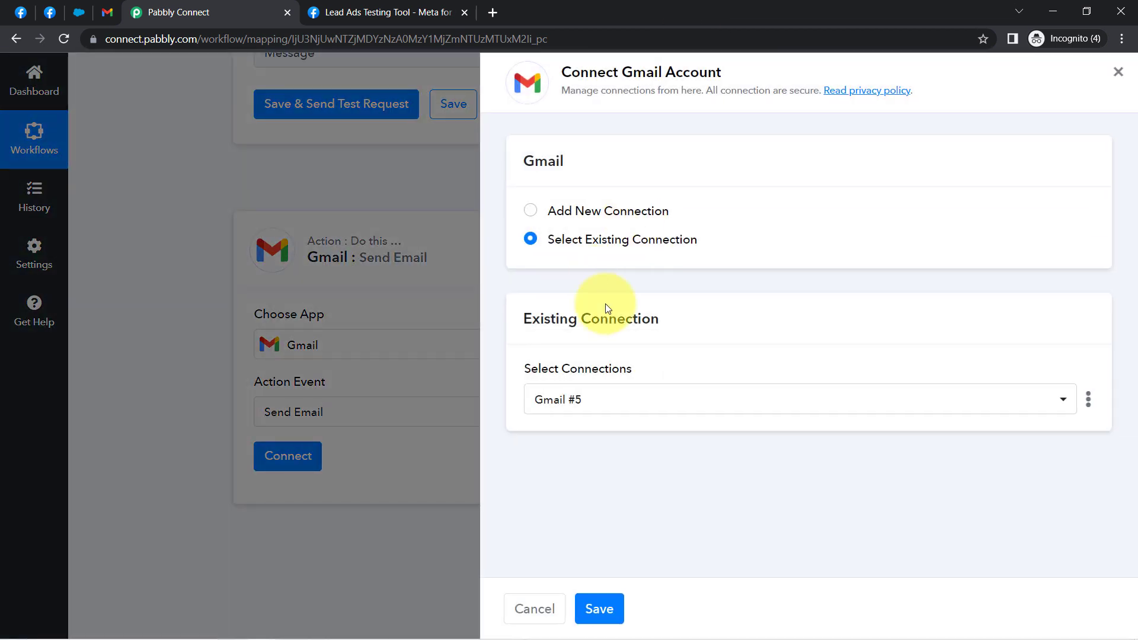
left_click(599, 616)
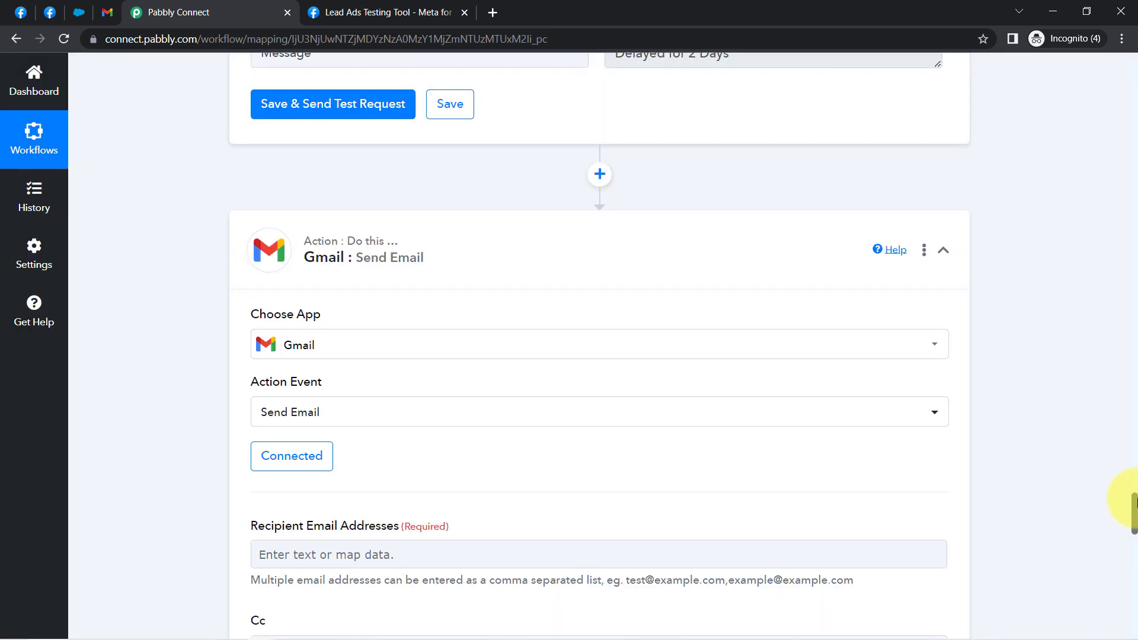
Step: Map the lead's email as recipient, with sender "Ayurvedic Spa Center" and subject of the lead's name plus ", Hope you have availed our Spa Service"
left_click_drag(1136, 501, 1134, 526)
left_click(313, 153)
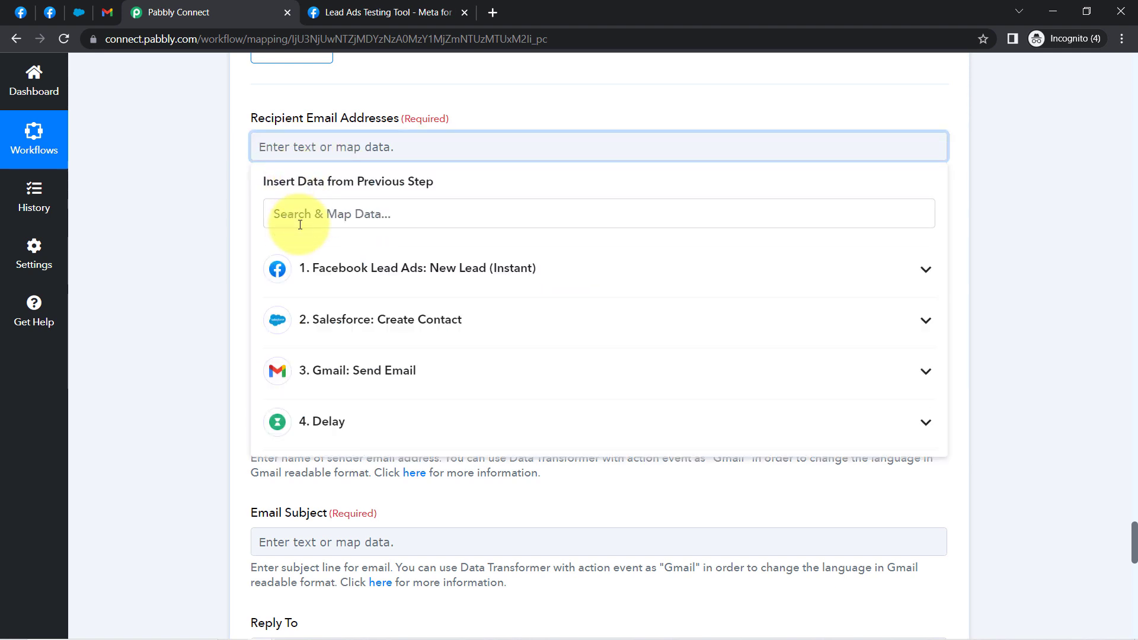
left_click(203, 208)
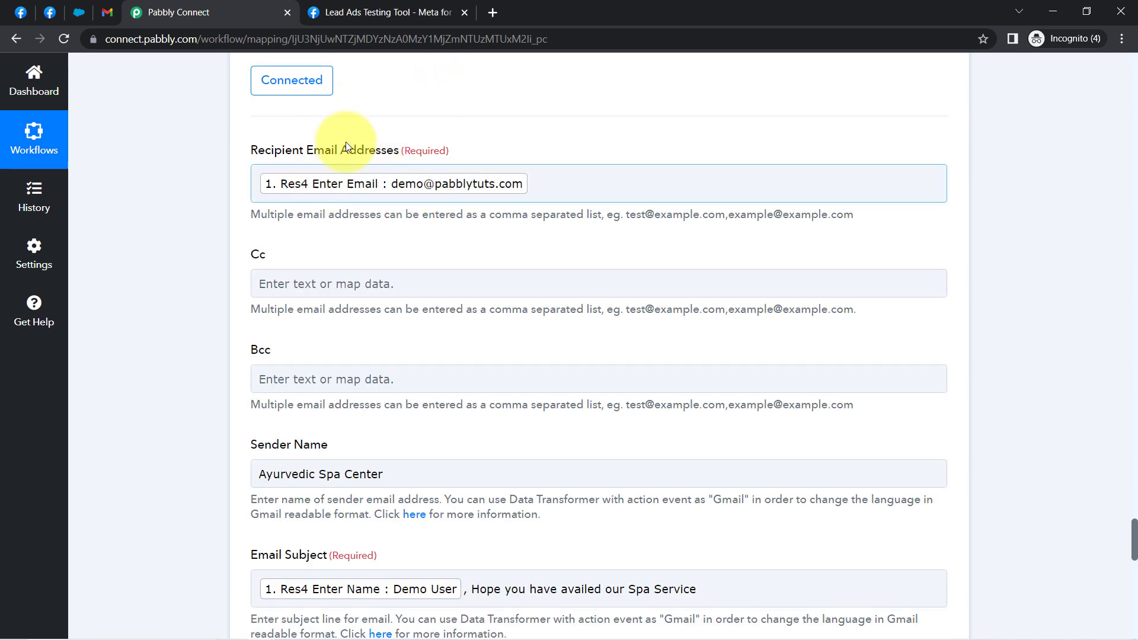
scroll(358, 269, "down", 2)
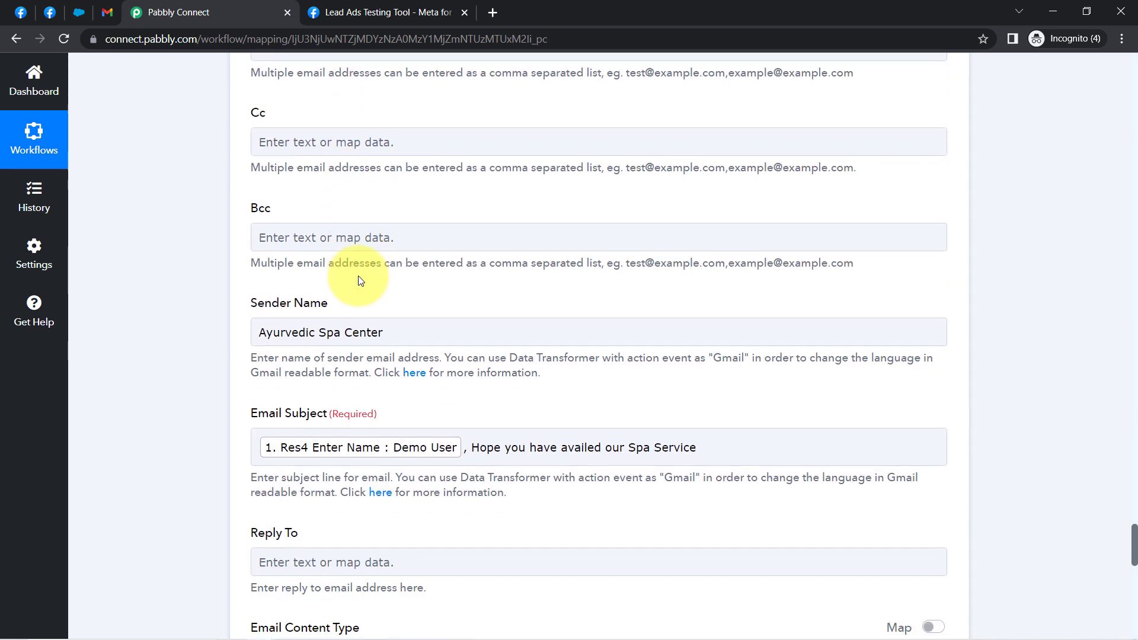
scroll(341, 222, "down", 2)
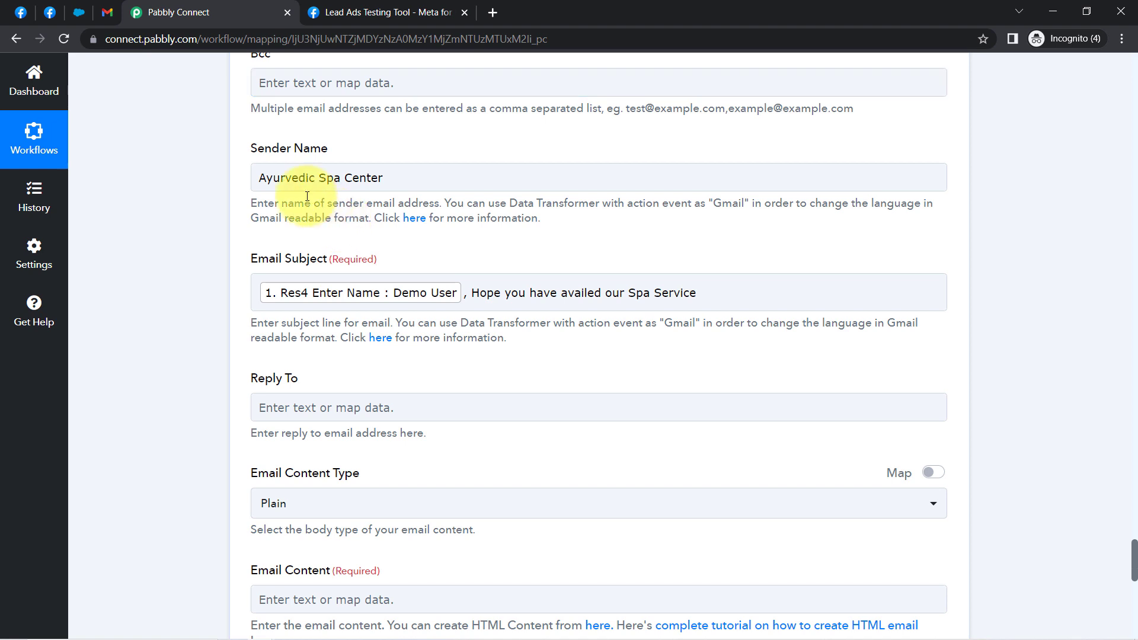
scroll(420, 196, "down", 2)
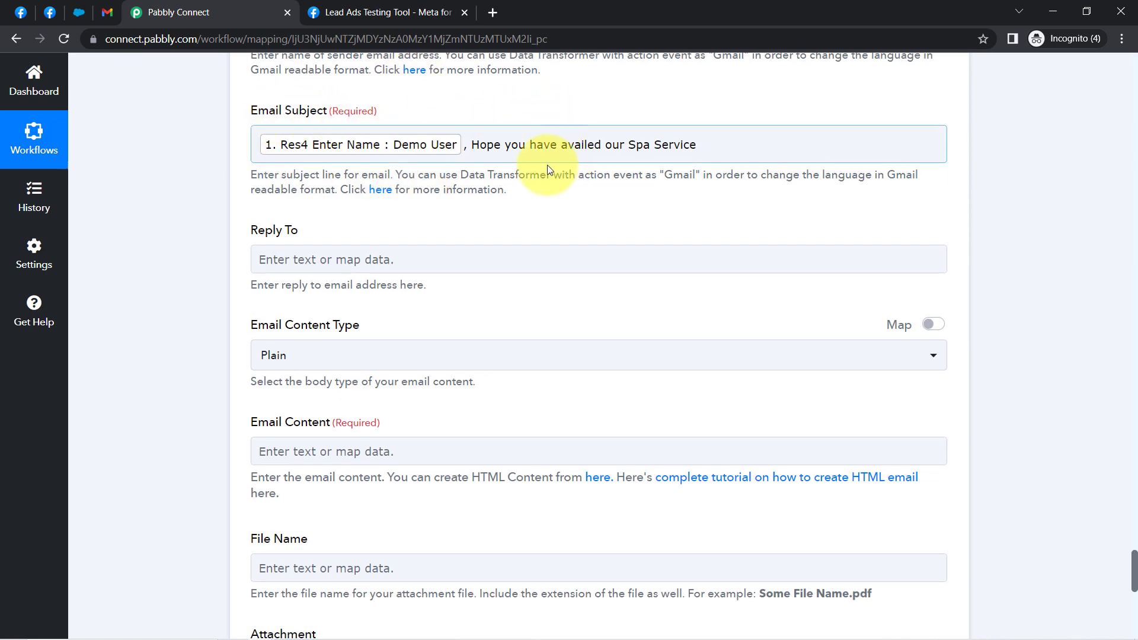
scroll(504, 282, "down", 3)
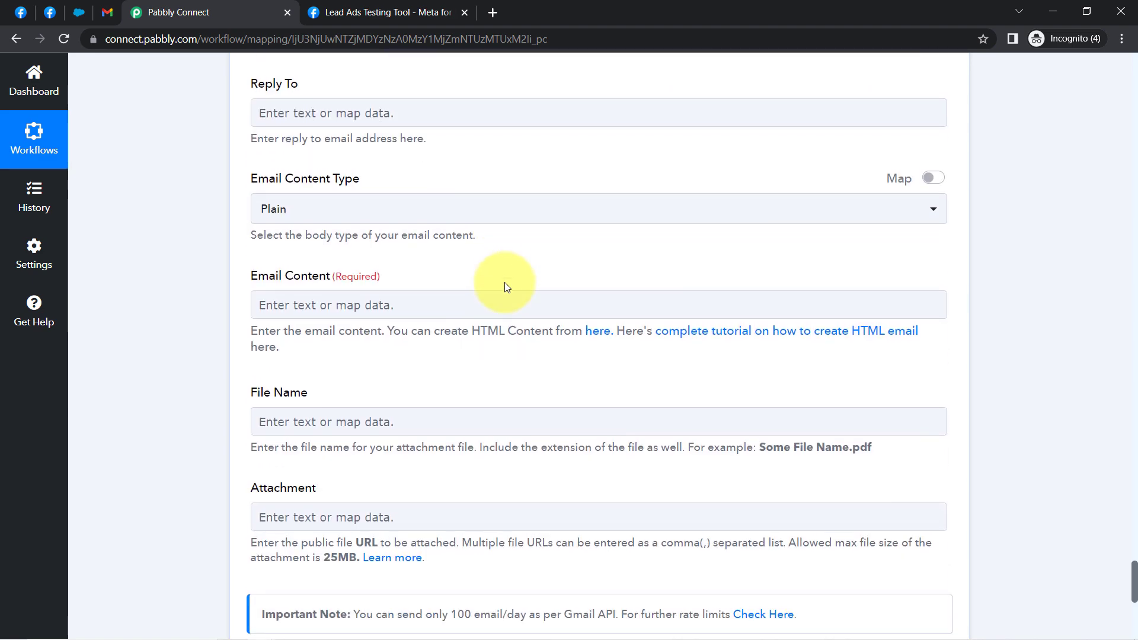
Step: Copy the 1st Follow Up Email text, from the greeting to the signature, from the Notepad draft into the Gmail action's Email Content
left_click(320, 227)
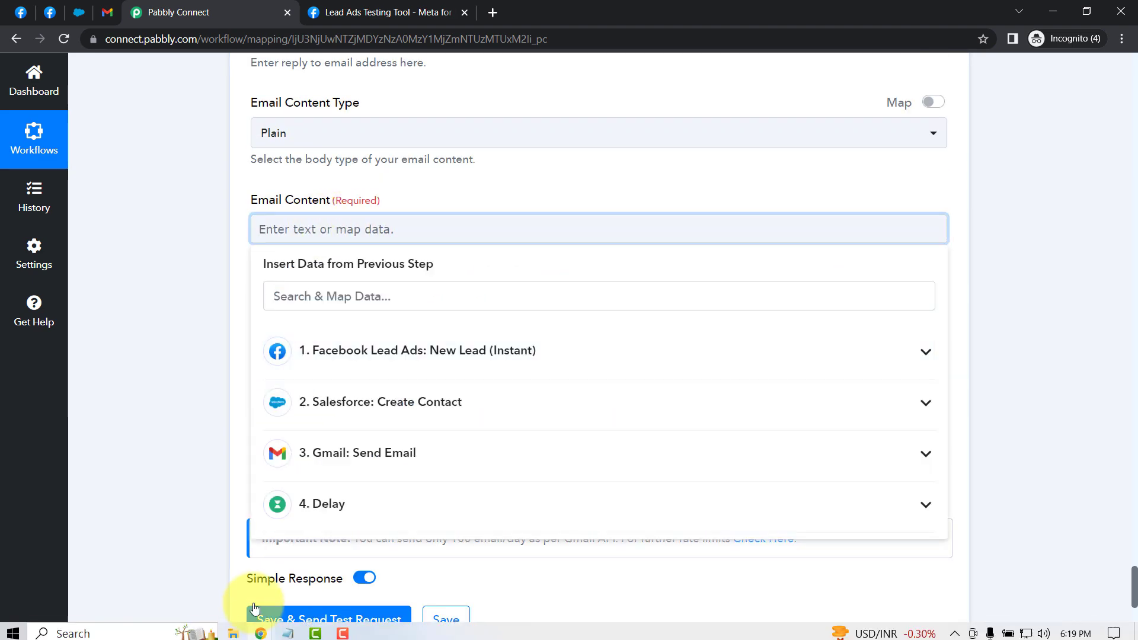
left_click(288, 628)
left_click(256, 444)
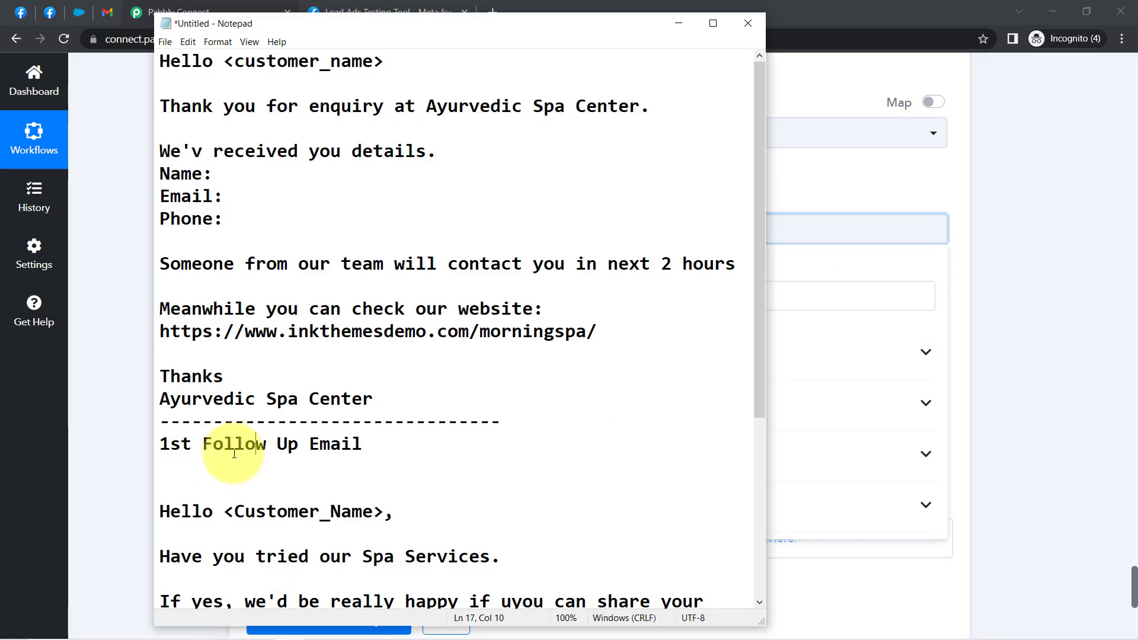
left_click_drag(183, 512, 442, 547)
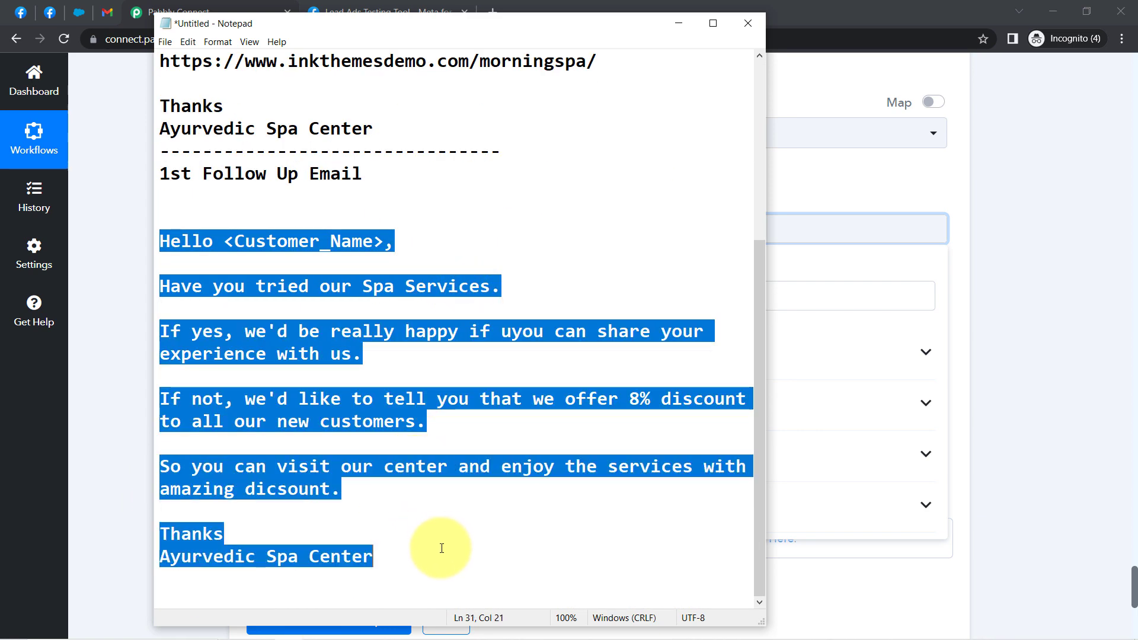
left_click(91, 411)
left_click(357, 227)
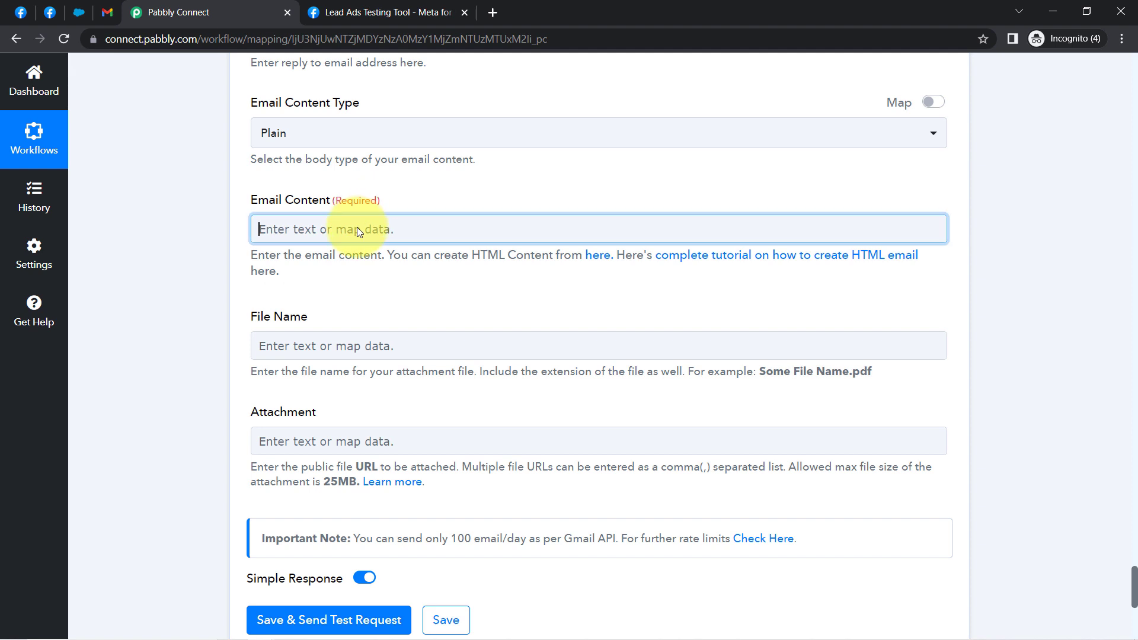
type("Hello <Customer_Name>,Have you tried our Spa Services.If yes, we'd be really happy if uyou can share your experience with us.If not, we'd like to tell you that we offer 8% discount to all our new customers.So you can visit our center and enjoy the services with amazing dicsount.Thanks Ayurvedic Spa Center")
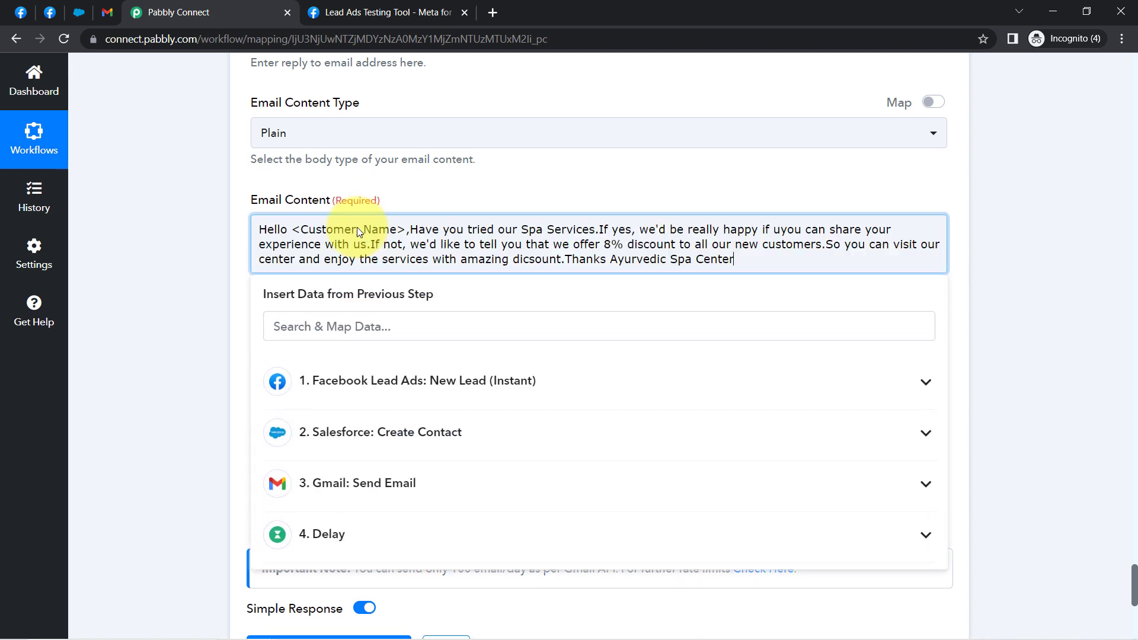
Step: Set the email greeting on its own line and replace the <Customer_Name> placeholder with the Facebook lead's mapped Enter Name value
left_click(411, 231)
key("Return")
key("Return")
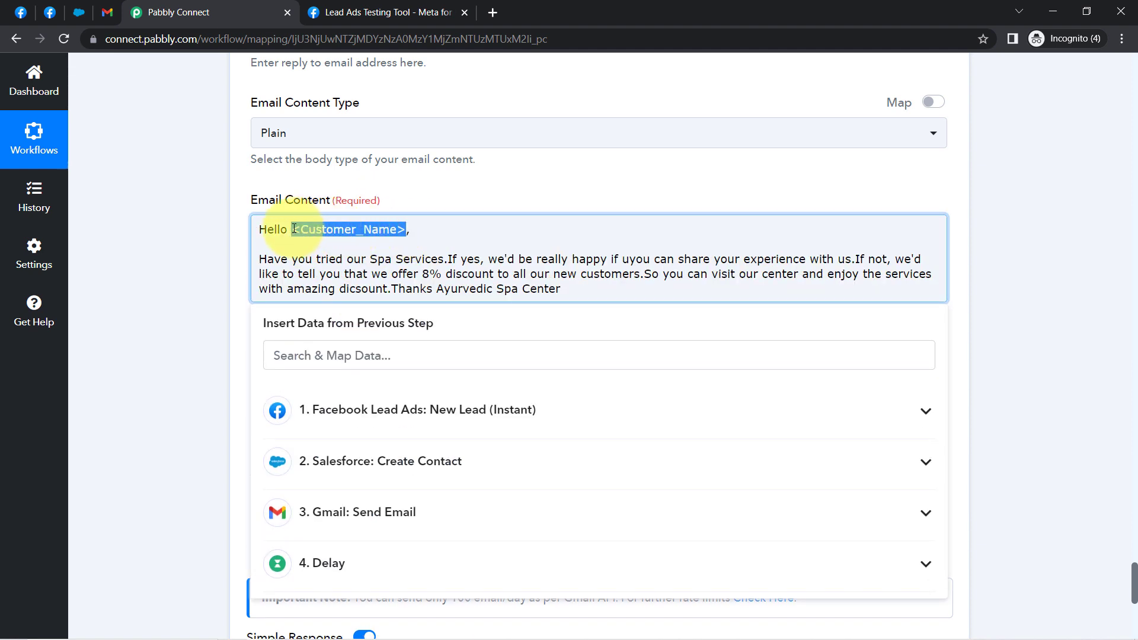
key("BackSpace")
left_click(312, 356)
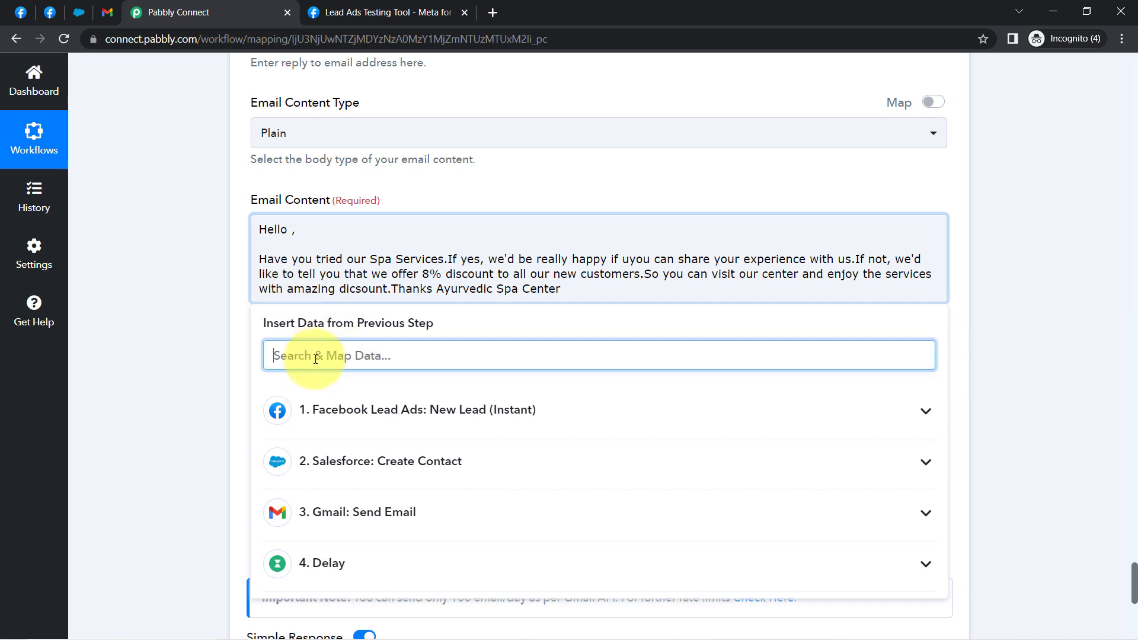
type("de")
left_click(386, 462)
left_click(383, 301)
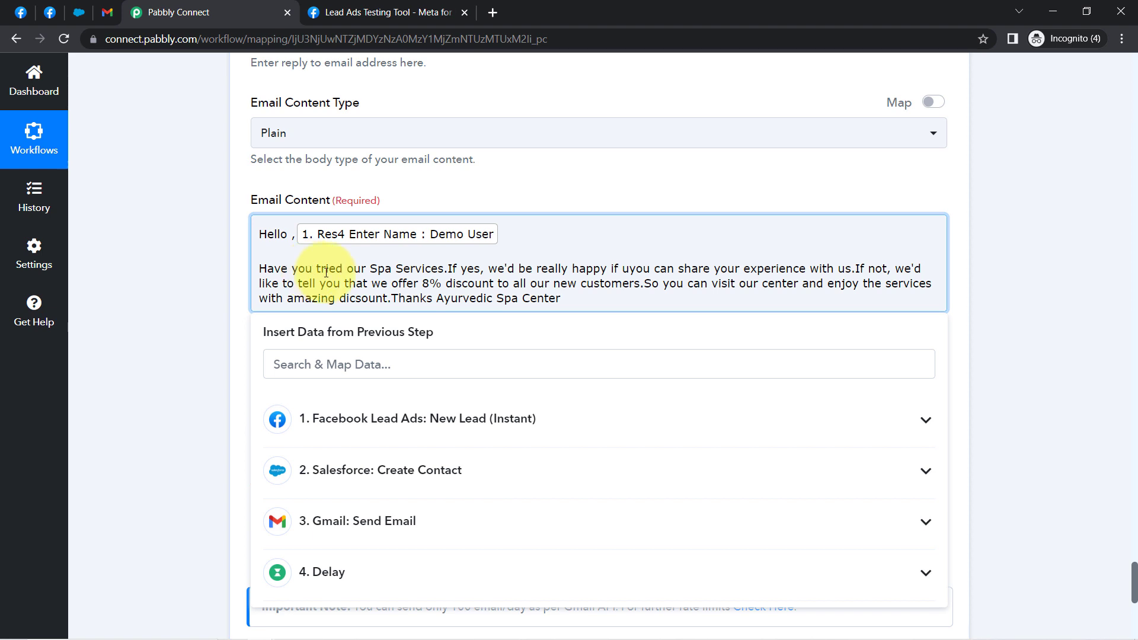
Step: Split the "Have you tried", "If yes" and "If not" sentences into separate paragraphs and correct "uyou" to "you"
left_click(448, 269)
key("Return")
key("Return")
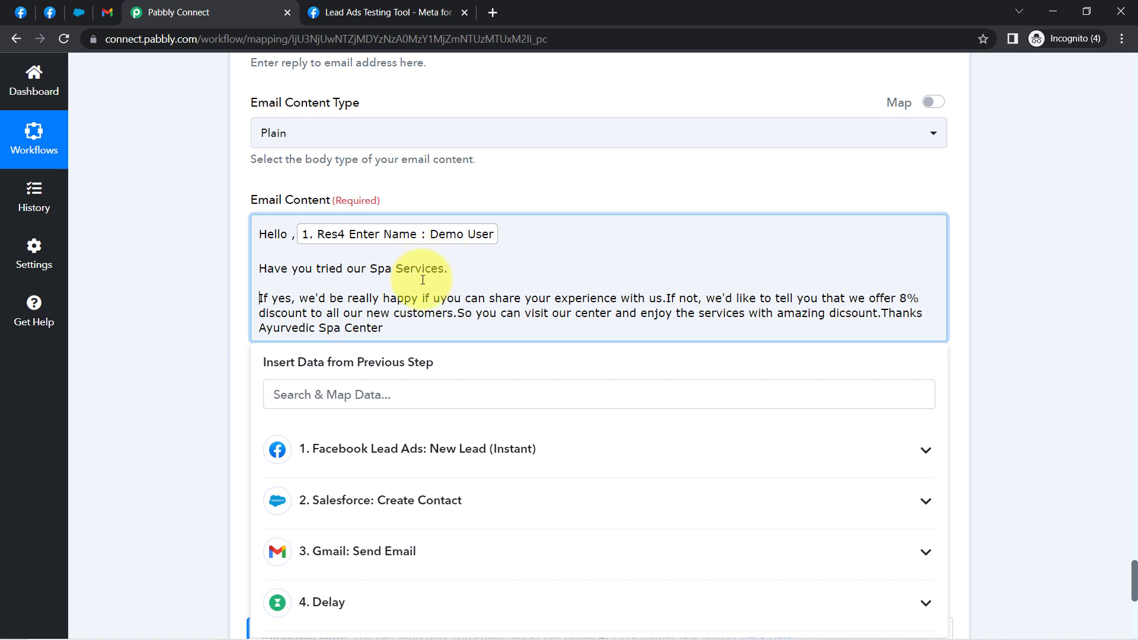
key("BackSpace")
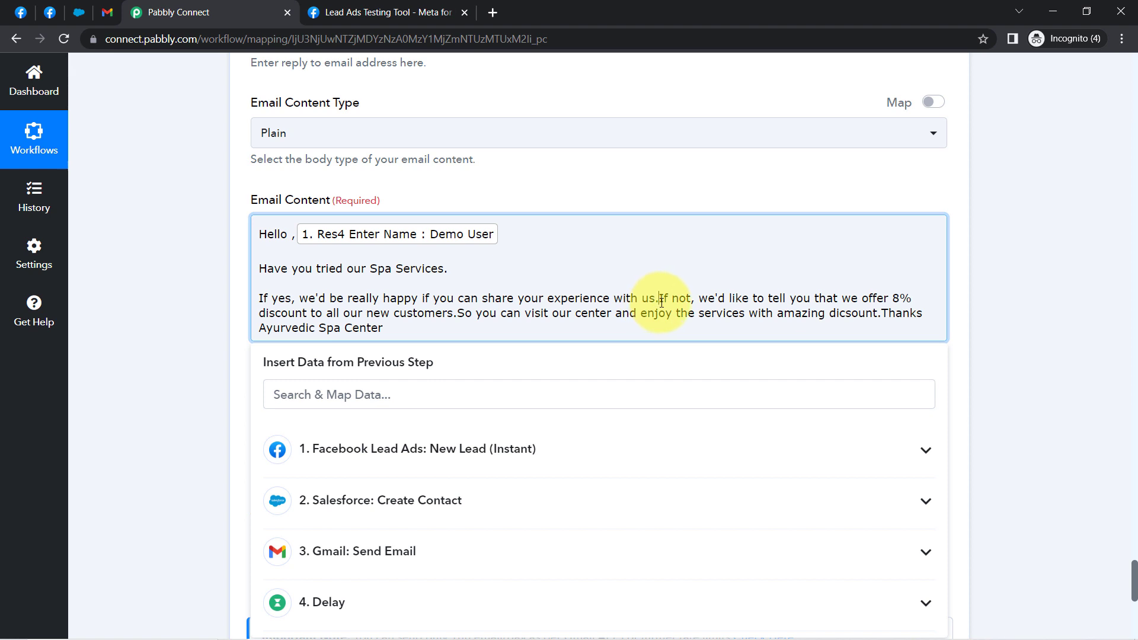
key("Return")
key("Return")
left_click_drag(339, 328, 469, 328)
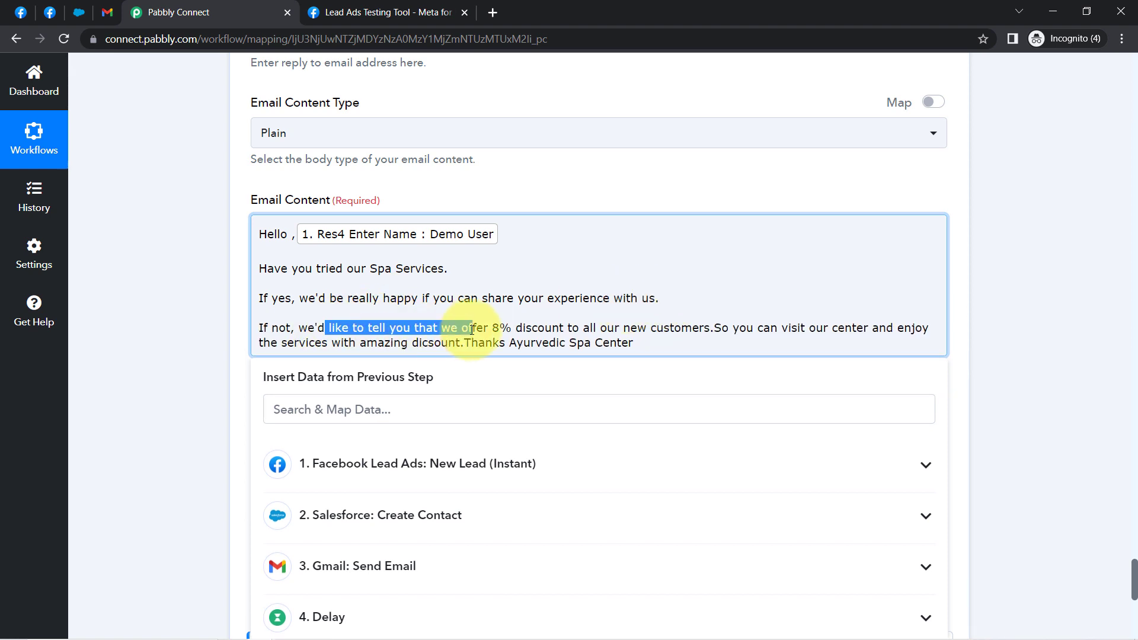
left_click(468, 328)
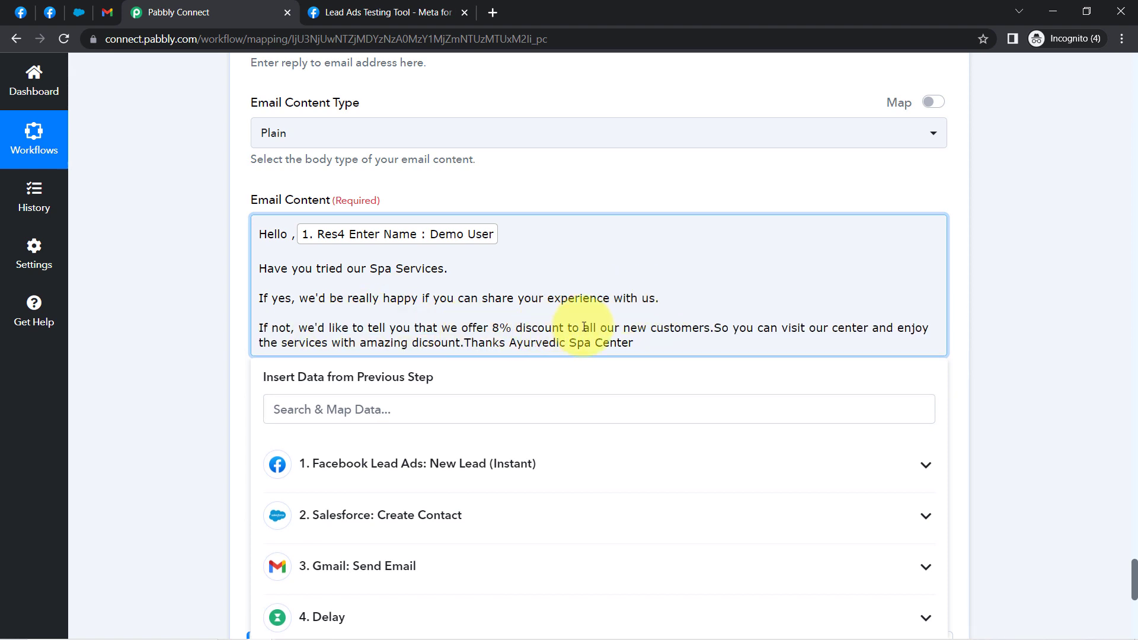
Step: Separate the "So you can visit" sentence and the two-line Thanks / Ayurvedic Spa Center signature, correcting "dicsount" to "discount"
left_click(714, 328)
key("Return")
key("Return")
left_click_drag(351, 356, 431, 356)
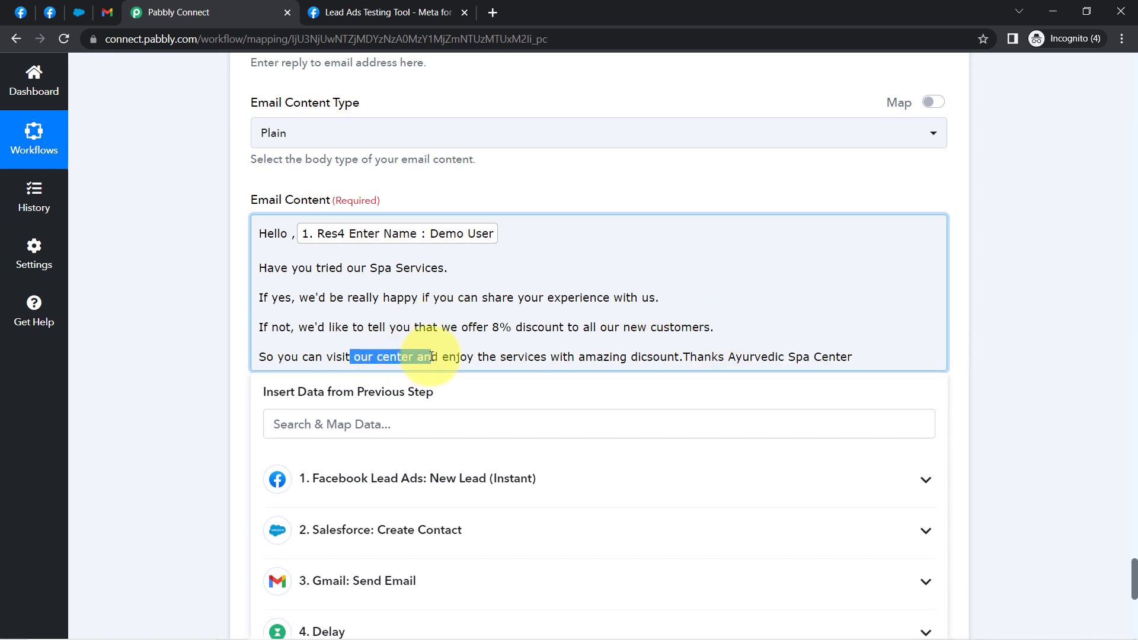
left_click(530, 358)
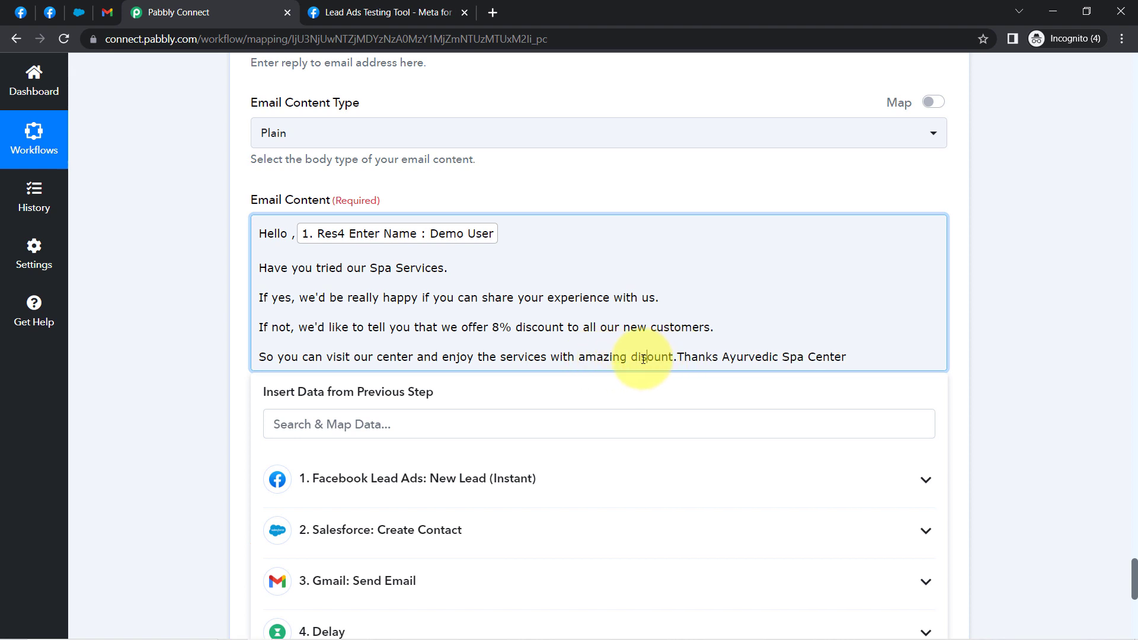
left_click(685, 358)
key("Return")
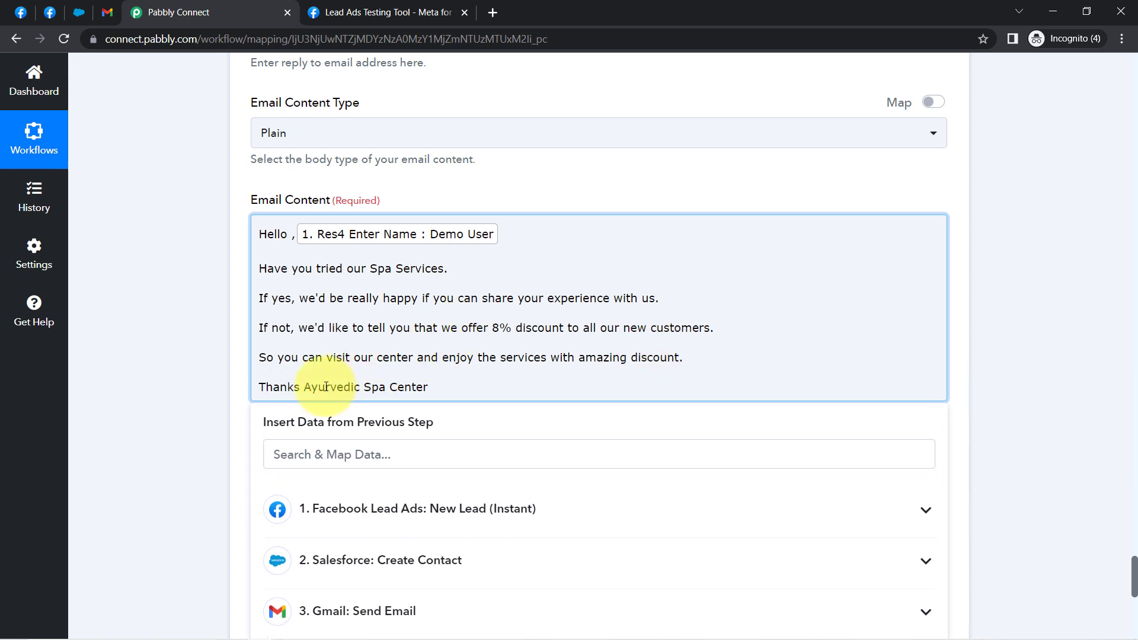
left_click(304, 388)
key("Return")
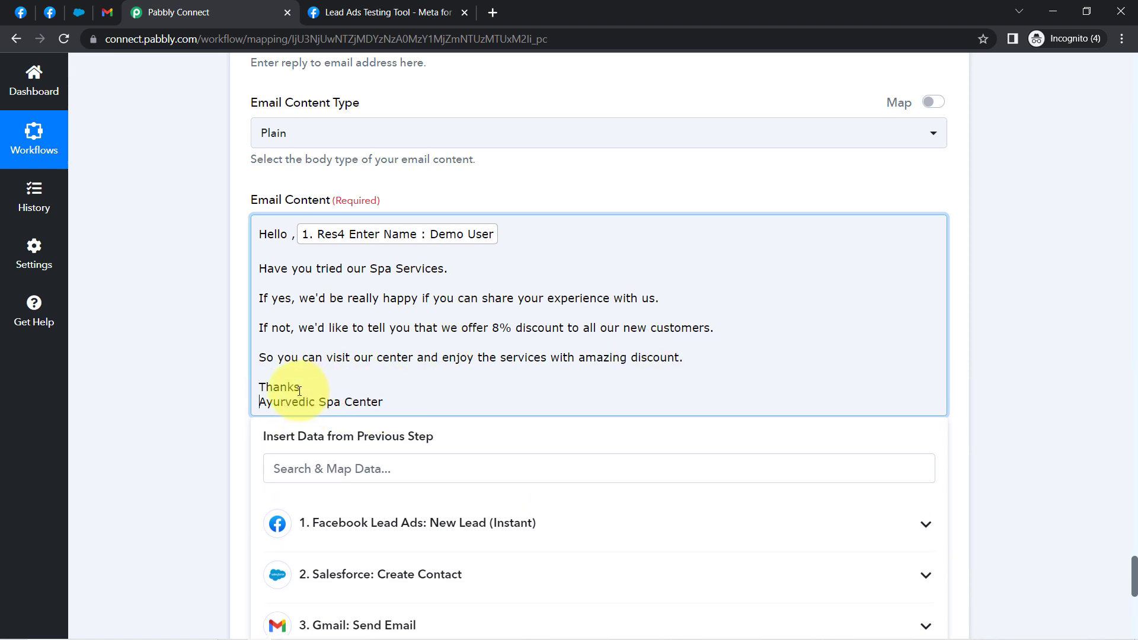
Step: Save the follow-up Gmail action, send its test request, and review the response received
left_click(223, 390)
scroll(223, 401, "down", 8)
left_click(293, 353)
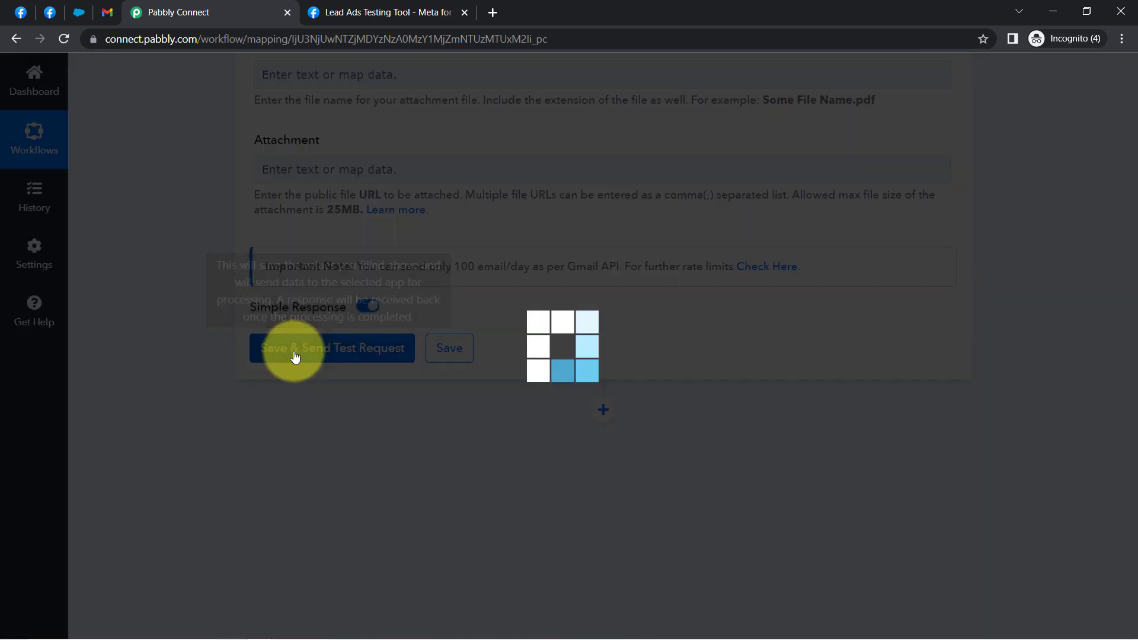
left_click(112, 8)
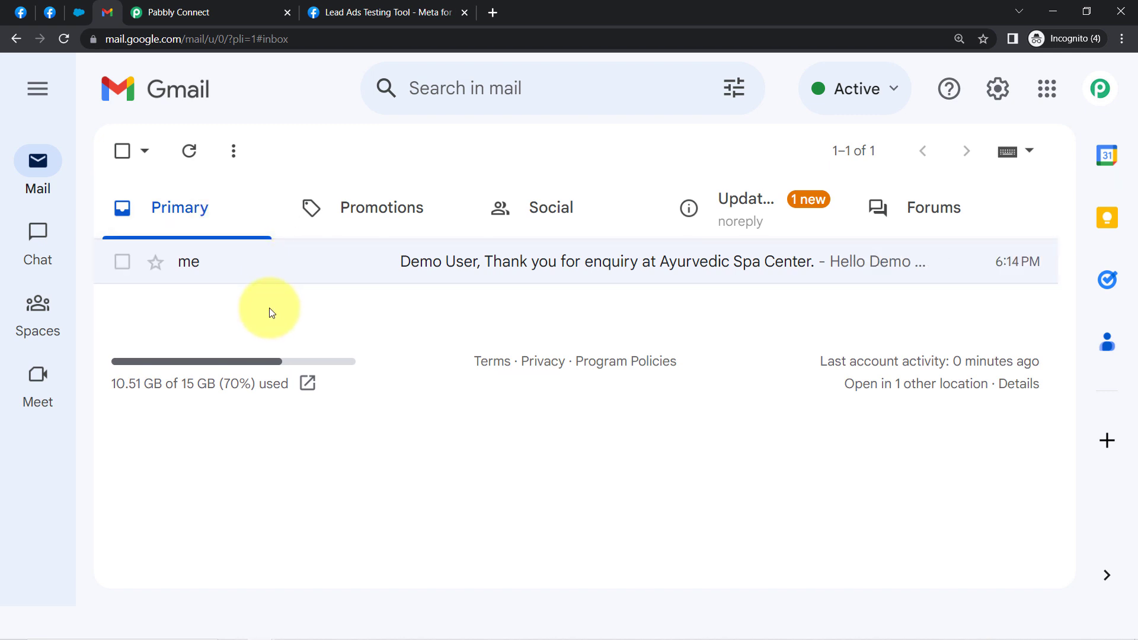
left_click(190, 8)
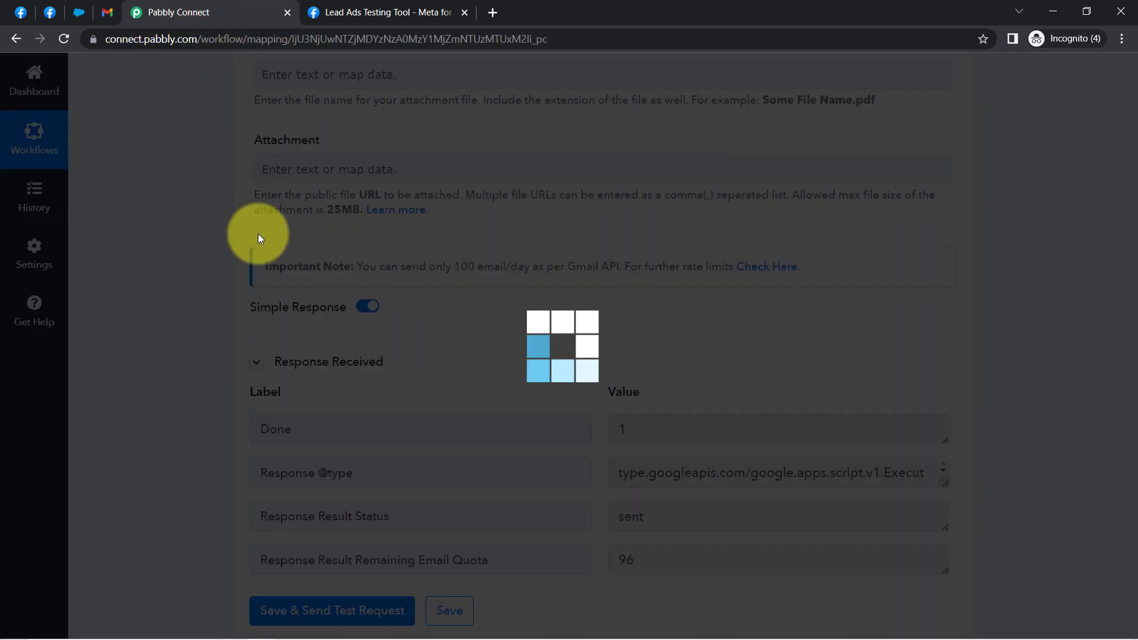
scroll(243, 296, "up", 9)
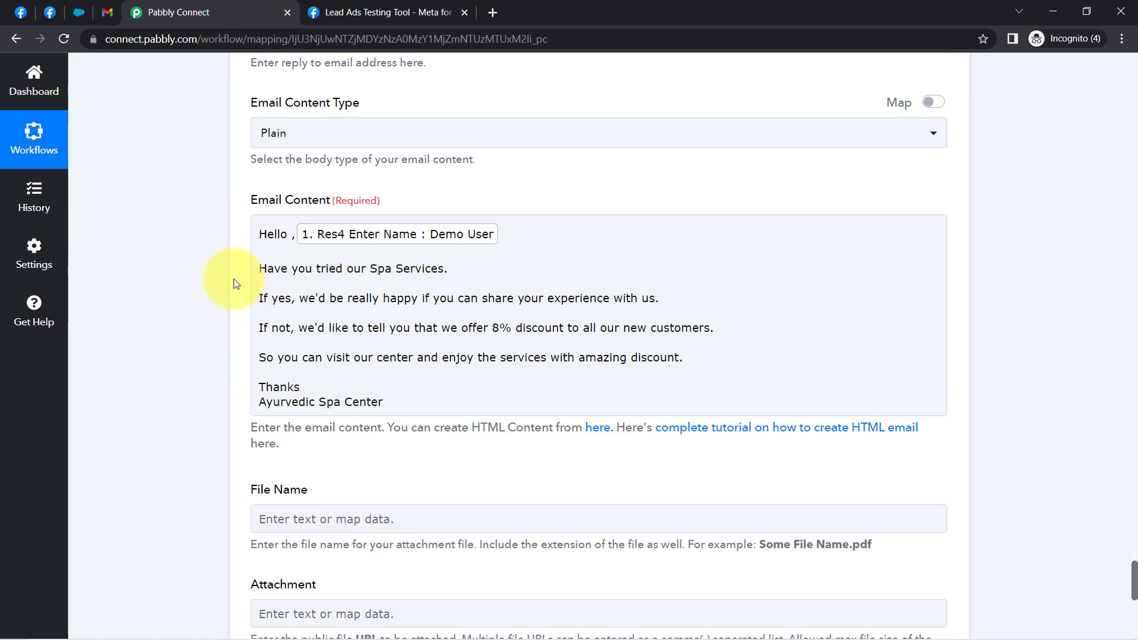
scroll(339, 164, "down", 9)
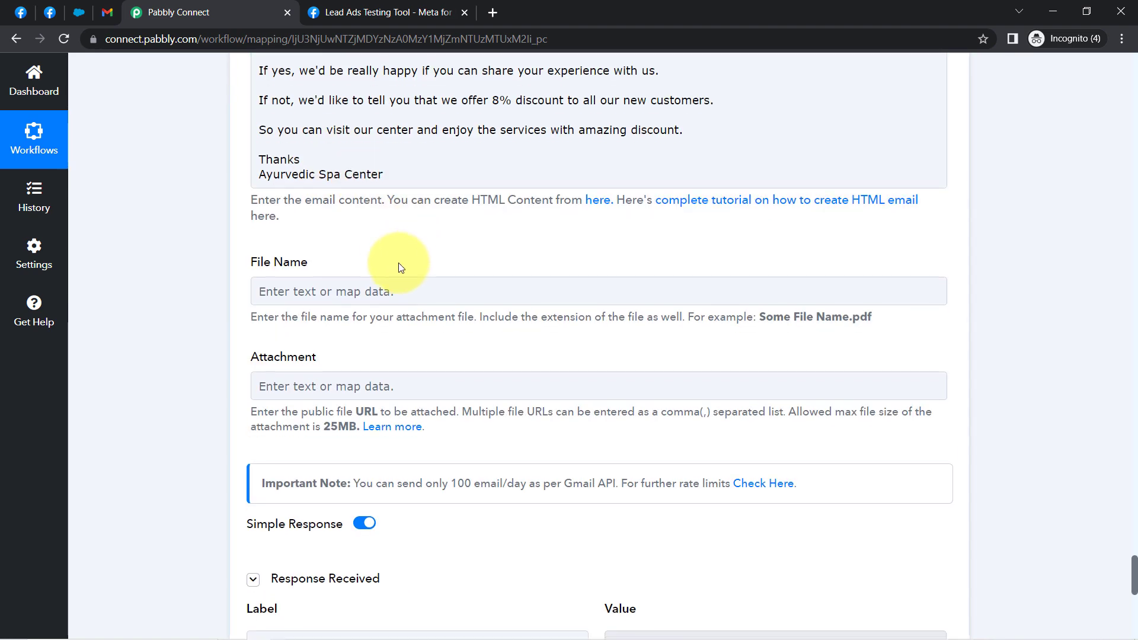
scroll(403, 300, "down", 3)
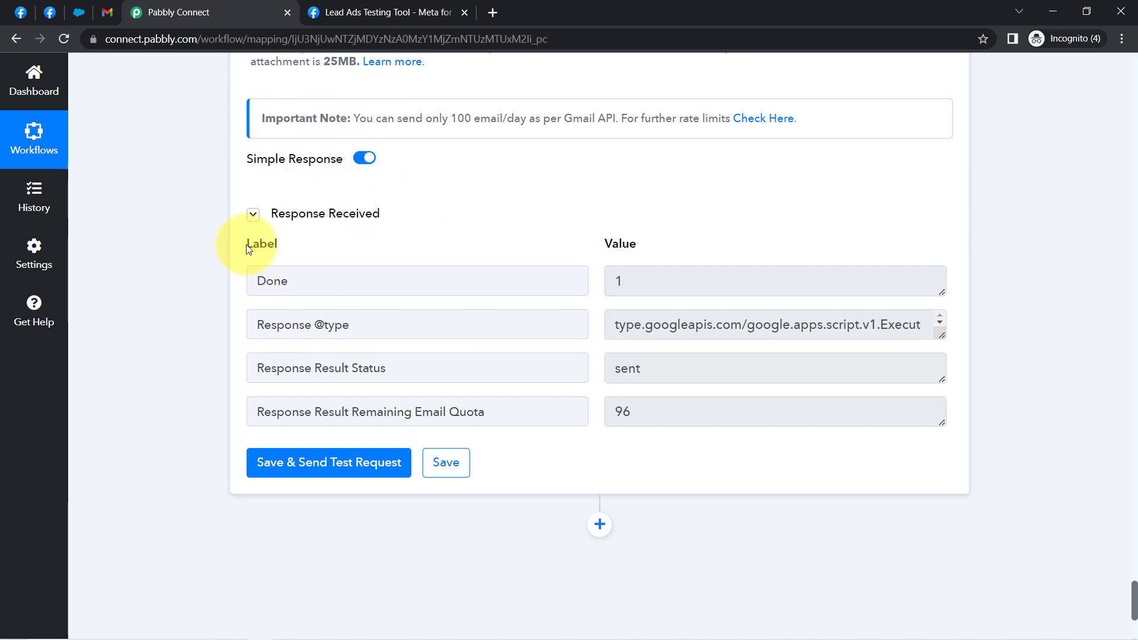
Step: Switch to Gmail, delete the Cloudflare Email Routing conversation from the inbox, and return to Pabbly Connect
left_click(104, 13)
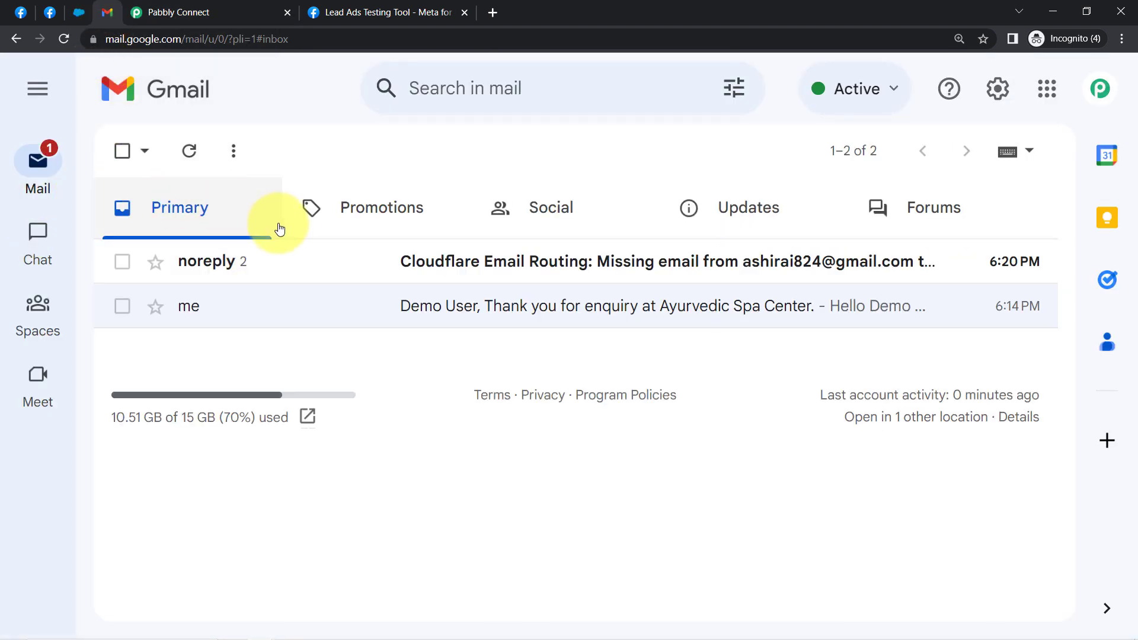
left_click(121, 261)
left_click(287, 152)
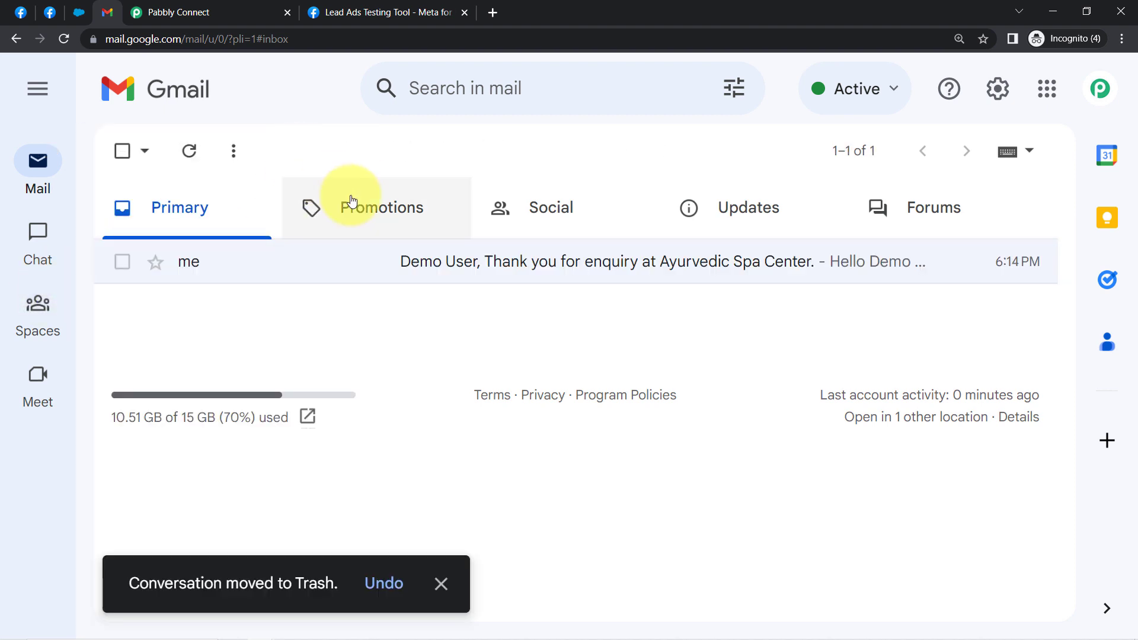
left_click(160, 12)
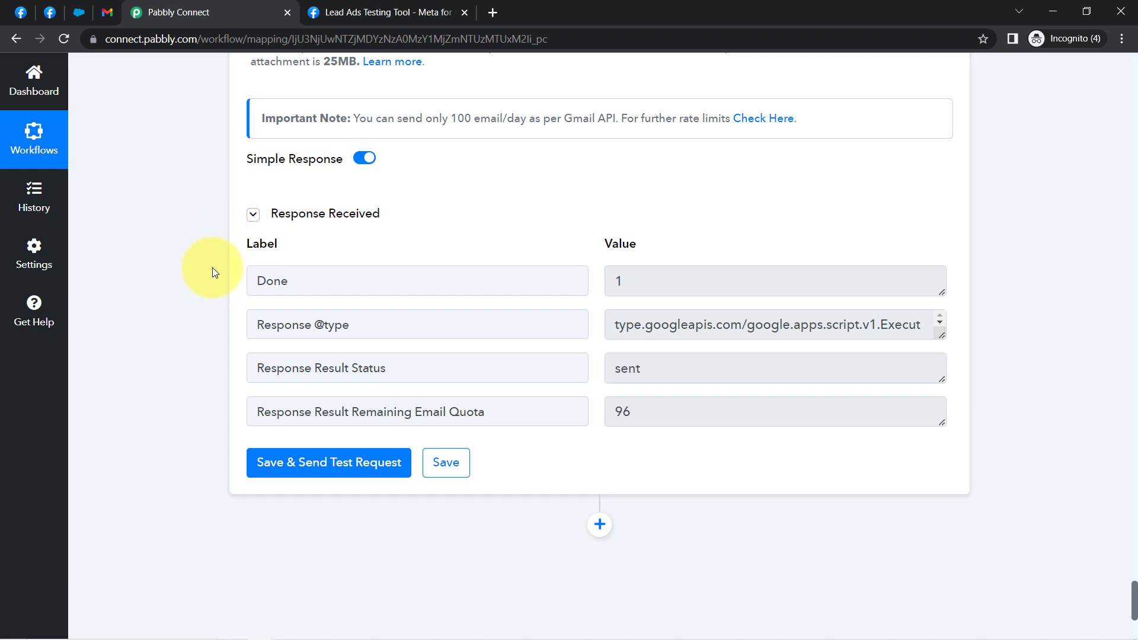
Step: Reload the Gmail inbox and open the new email about having availed the Spa Service
scroll(212, 267, "up", 6)
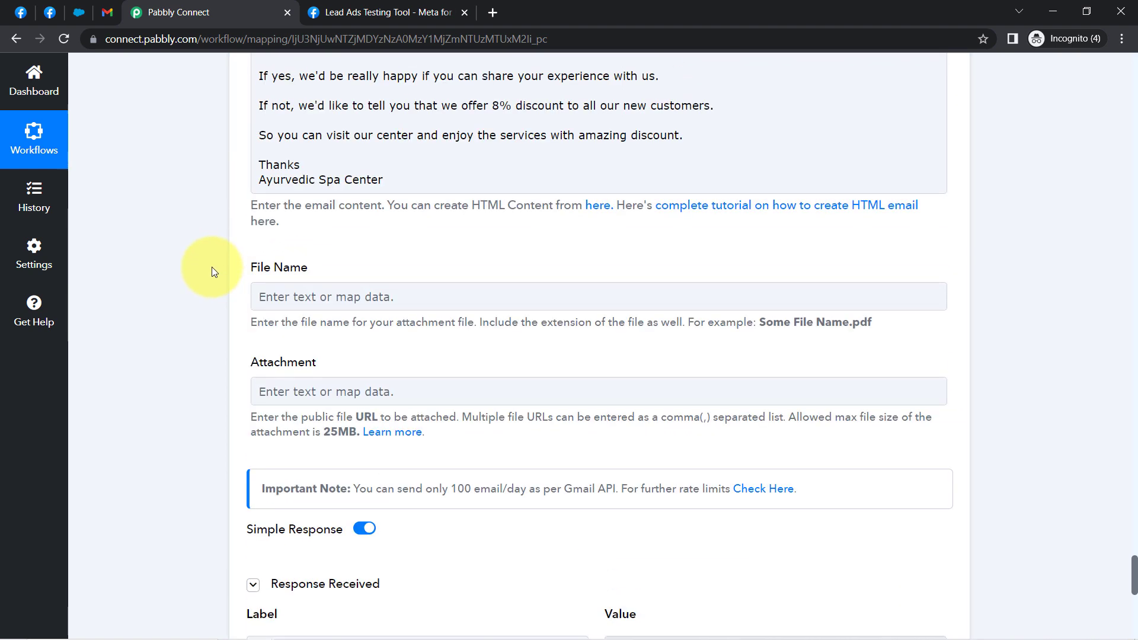
scroll(189, 318, "up", 4)
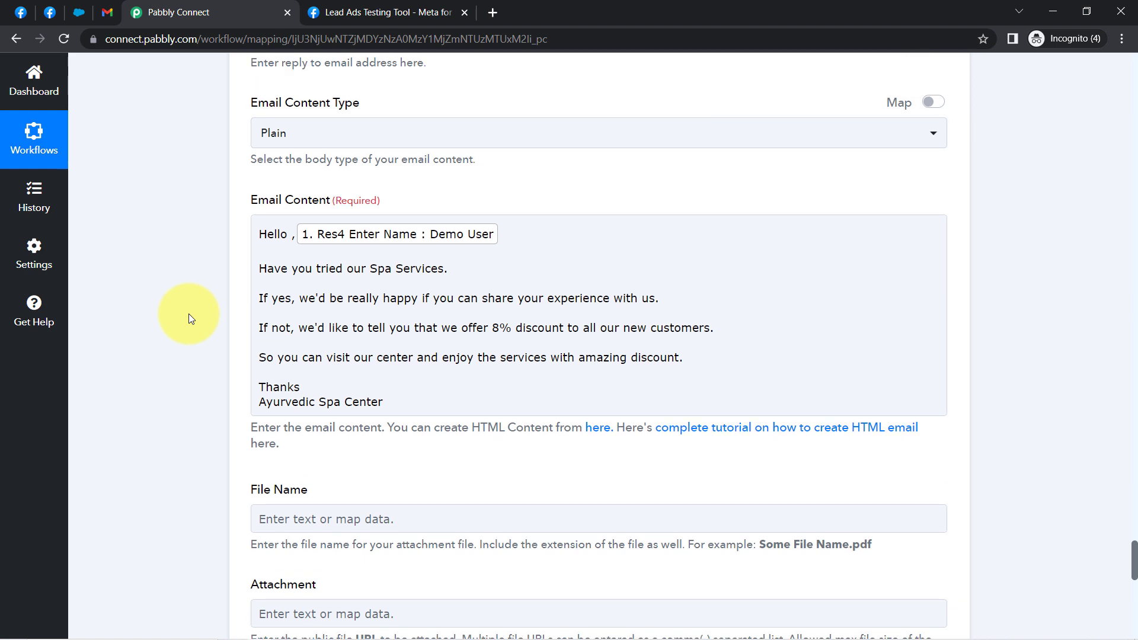
left_click(107, 12)
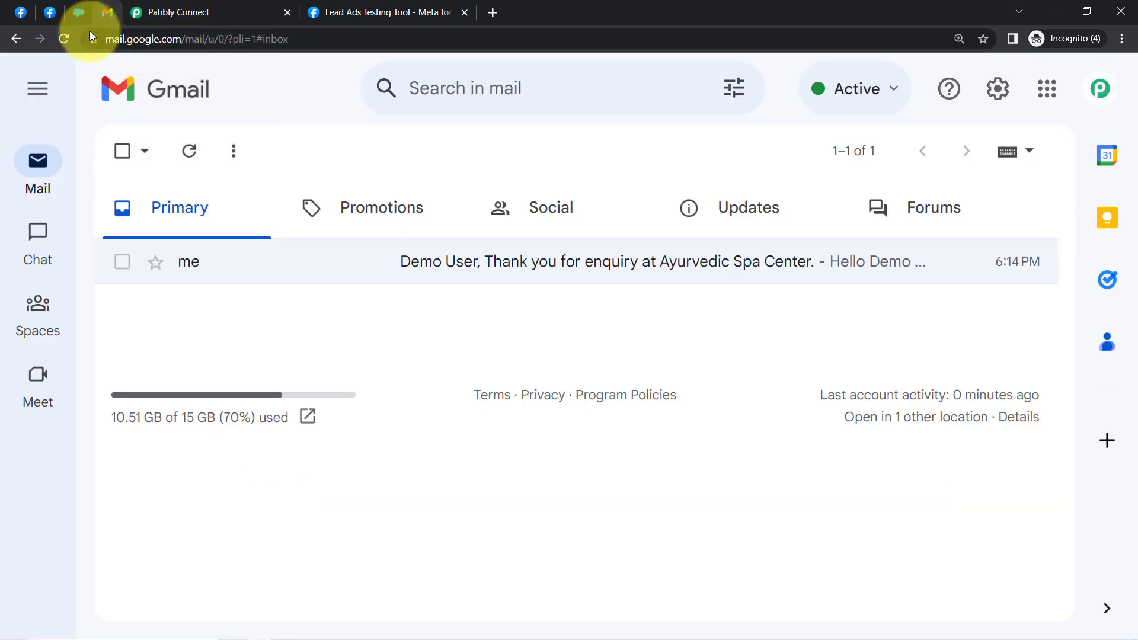
left_click(63, 38)
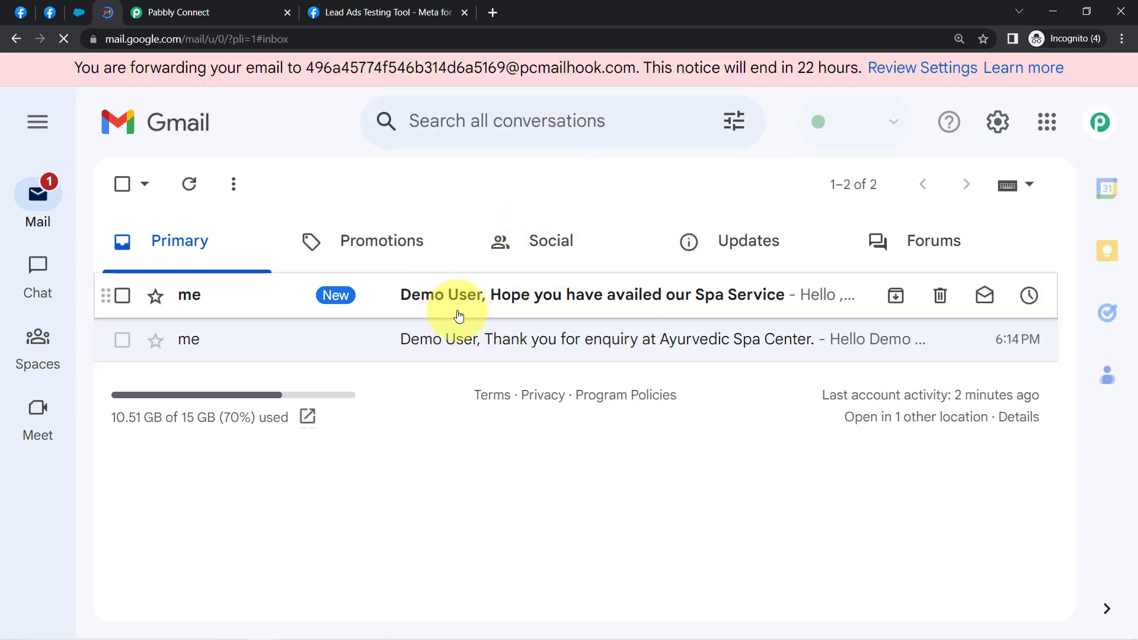
left_click(599, 298)
scroll(361, 351, "down", 3)
scroll(314, 384, "up", 1)
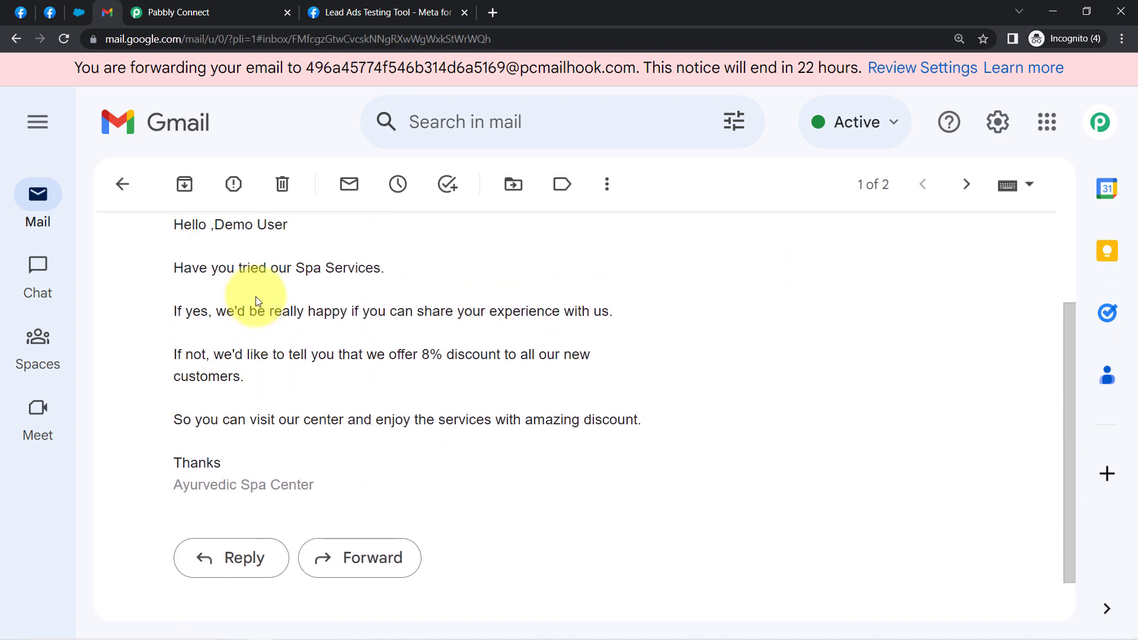
Step: Check the received follow-up email's subject, sender, greeting, 8% discount offer and signature against the drafted content
scroll(213, 272, "up", 2)
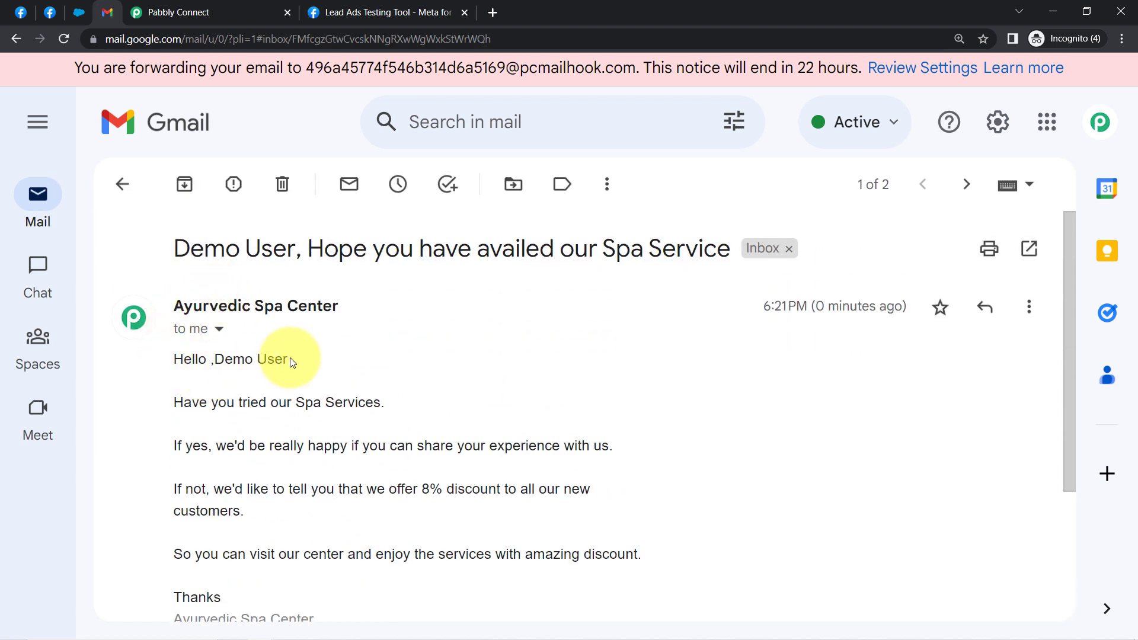
scroll(285, 358, "down", 1)
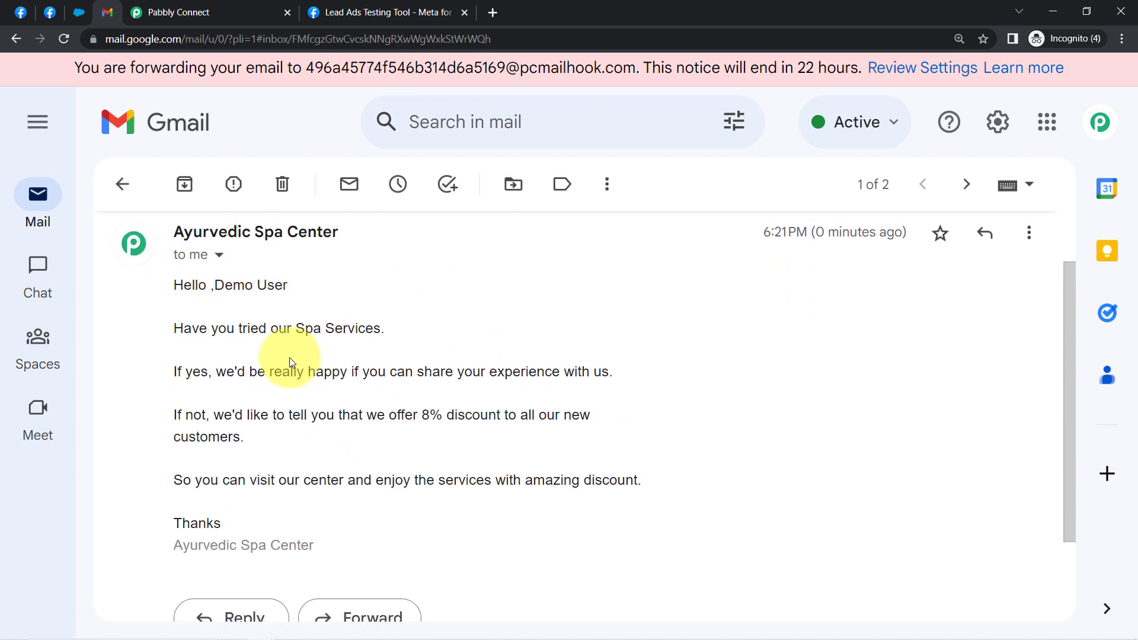
left_click(212, 305)
left_click_drag(208, 332, 349, 335)
left_click(229, 386)
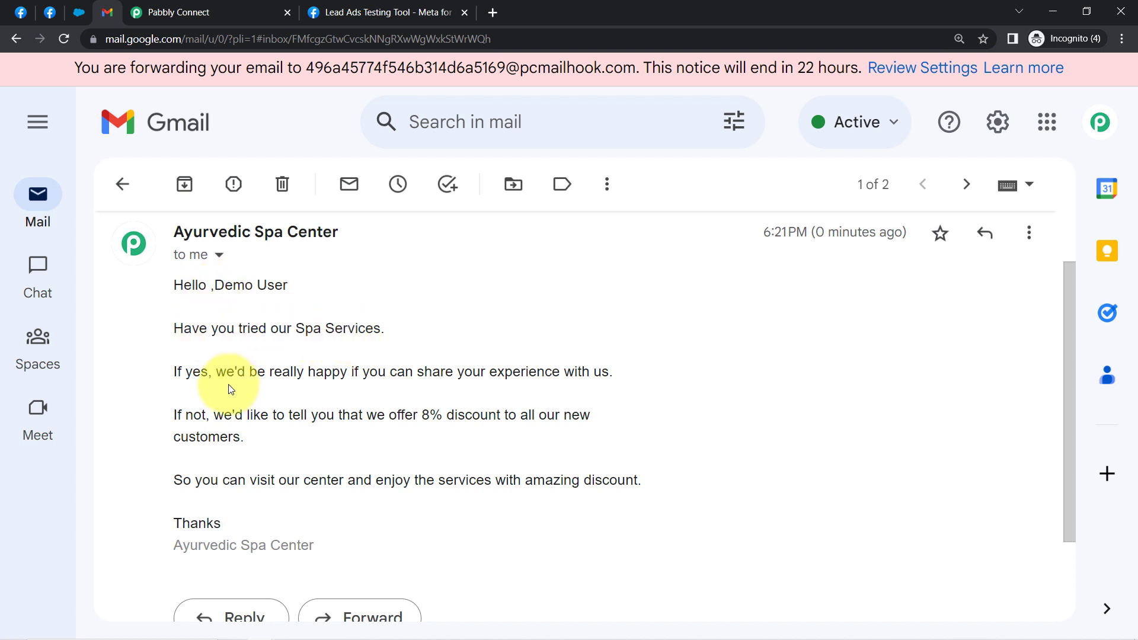
left_click_drag(193, 374, 564, 374)
left_click(230, 419)
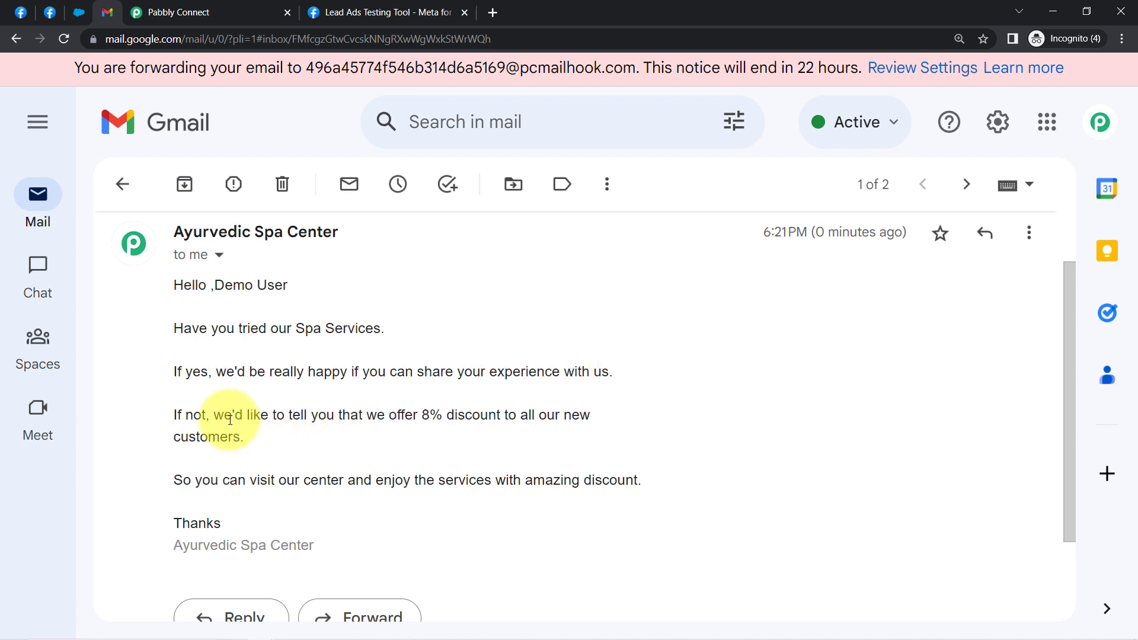
left_click_drag(230, 419, 287, 471)
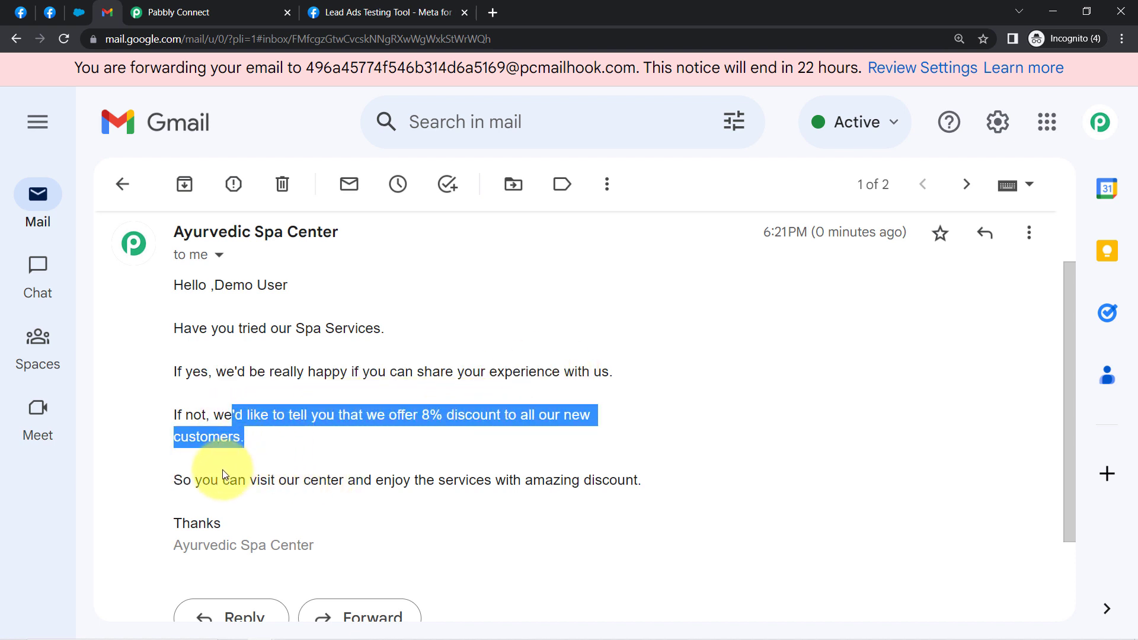
left_click_drag(212, 475, 348, 536)
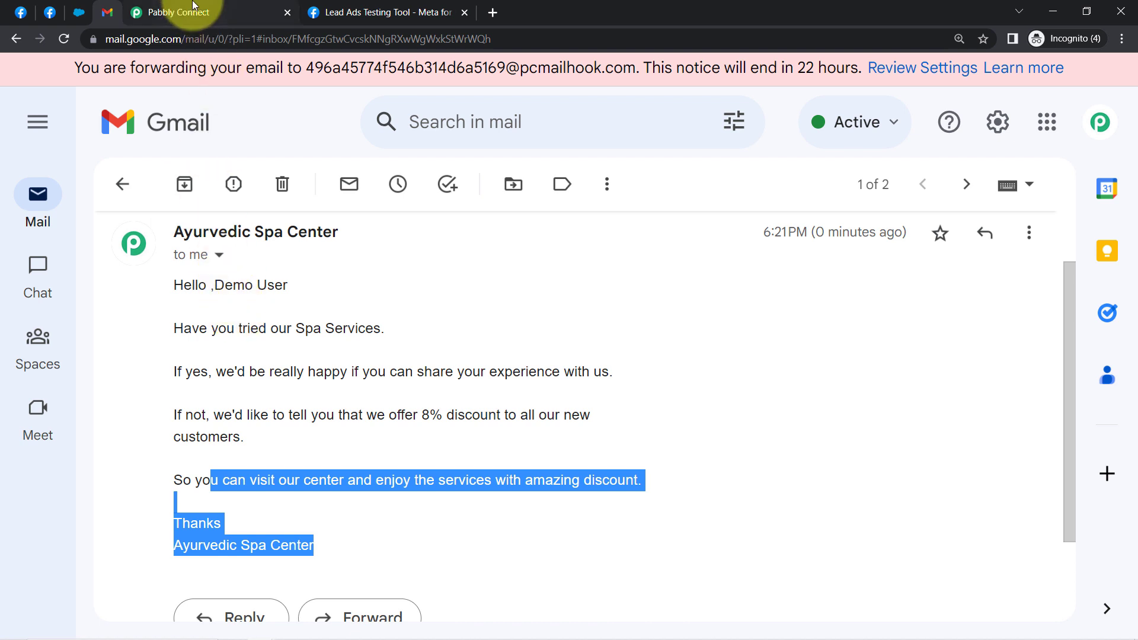
Step: Return to the Pabbly Connect workflow and collapse its Facebook Lead Ads trigger step
left_click(193, 9)
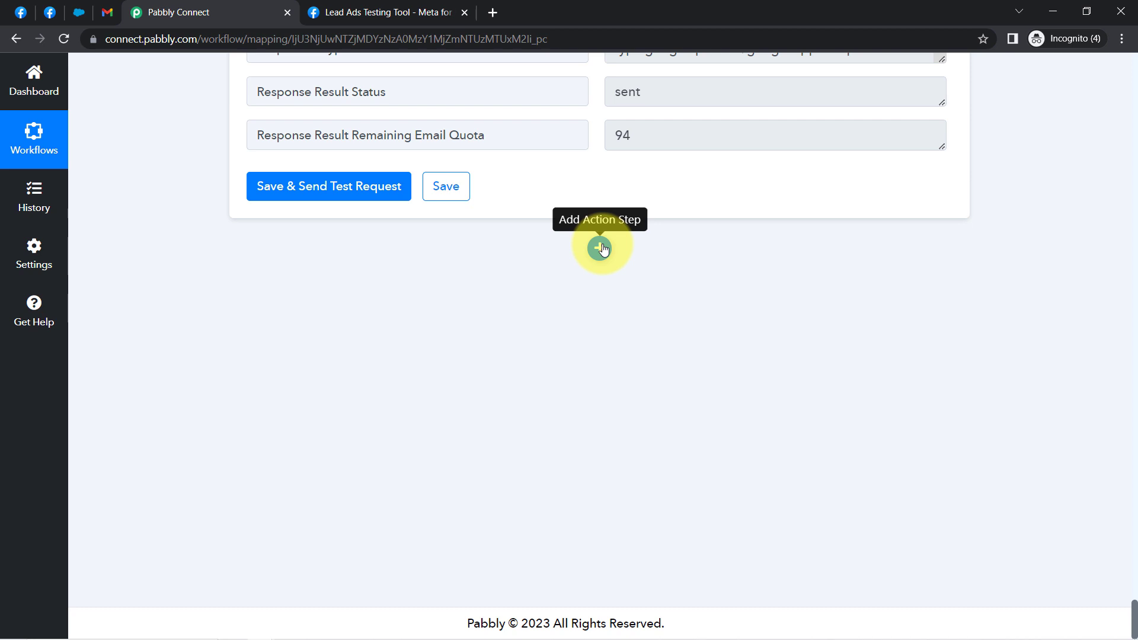
scroll(598, 264, "up", 3)
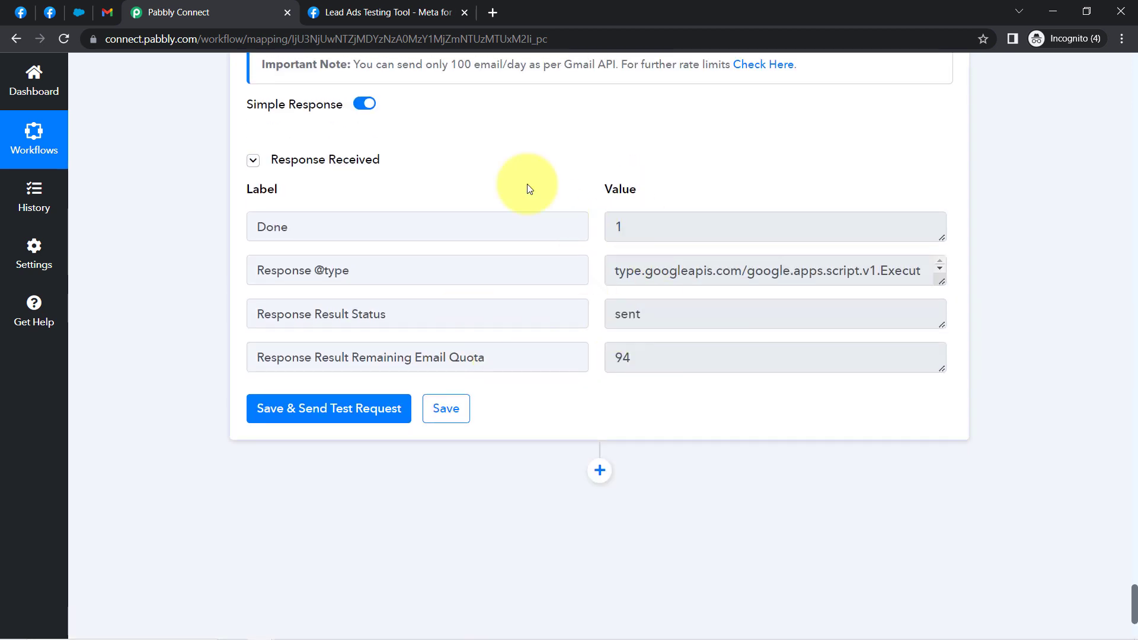
scroll(509, 300, "up", 2)
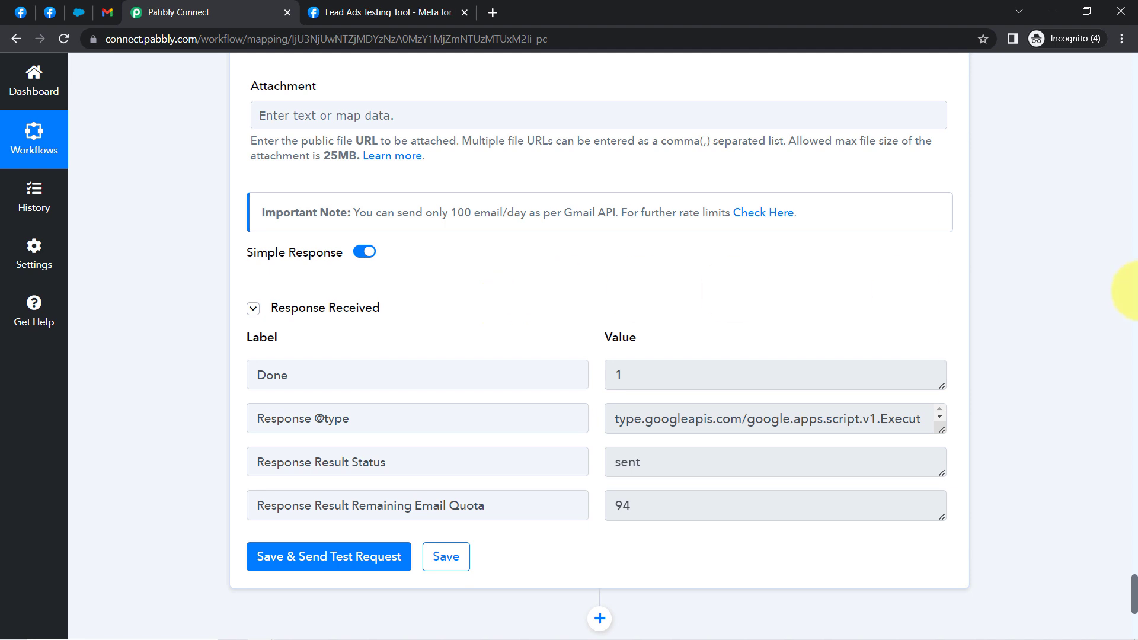
left_click_drag(1134, 587, 1126, 56)
left_click(344, 284)
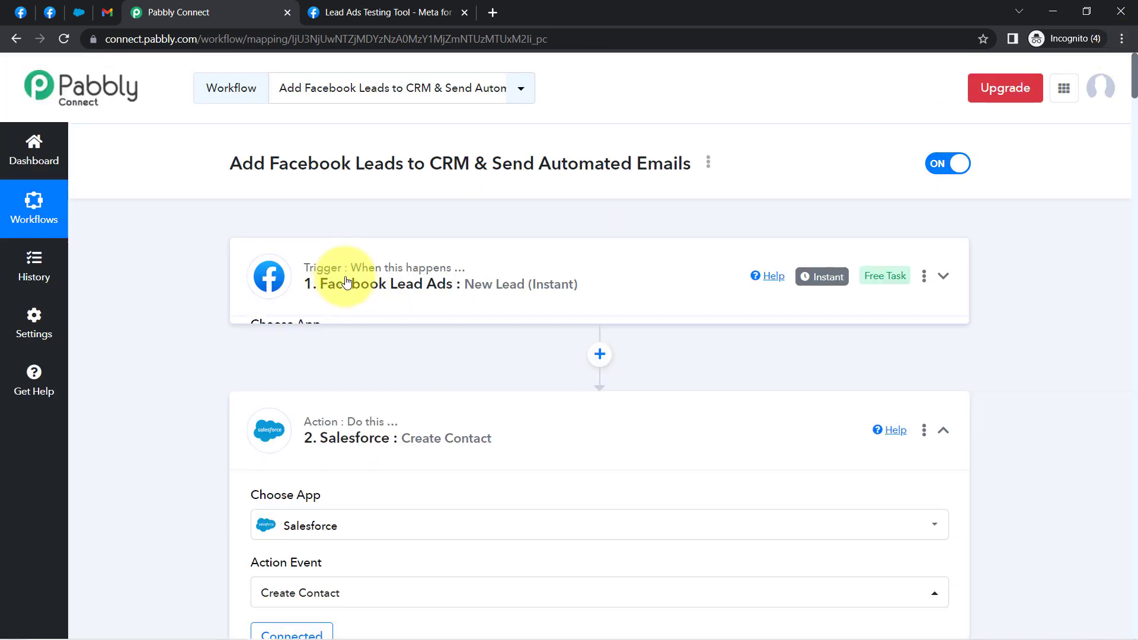
Step: Collapse the Salesforce Create Contact, first Gmail Send Email and Delay by Pabbly action steps of the workflow
left_click(344, 422)
scroll(332, 439, "down", 2)
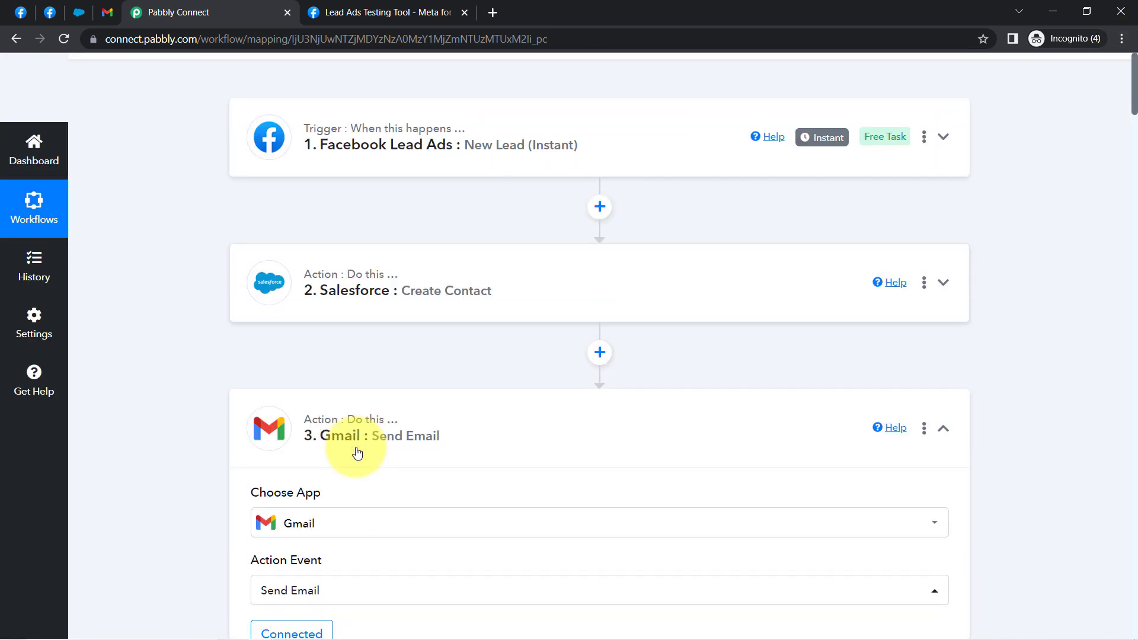
left_click(343, 431)
scroll(356, 287, "down", 4)
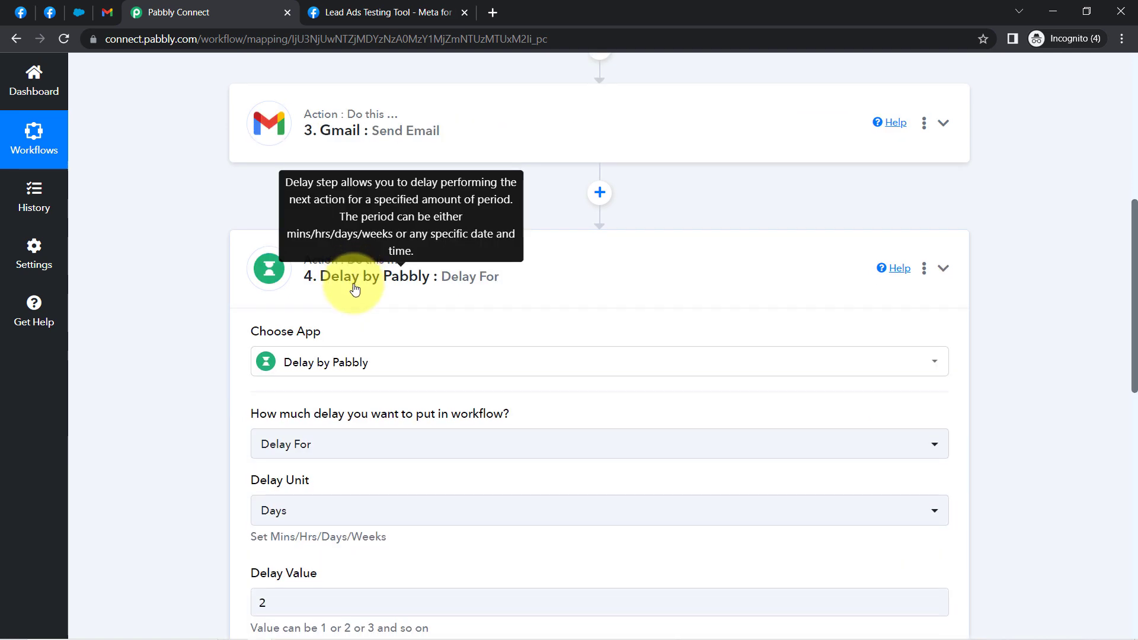
left_click(356, 287)
scroll(332, 424, "up", 7)
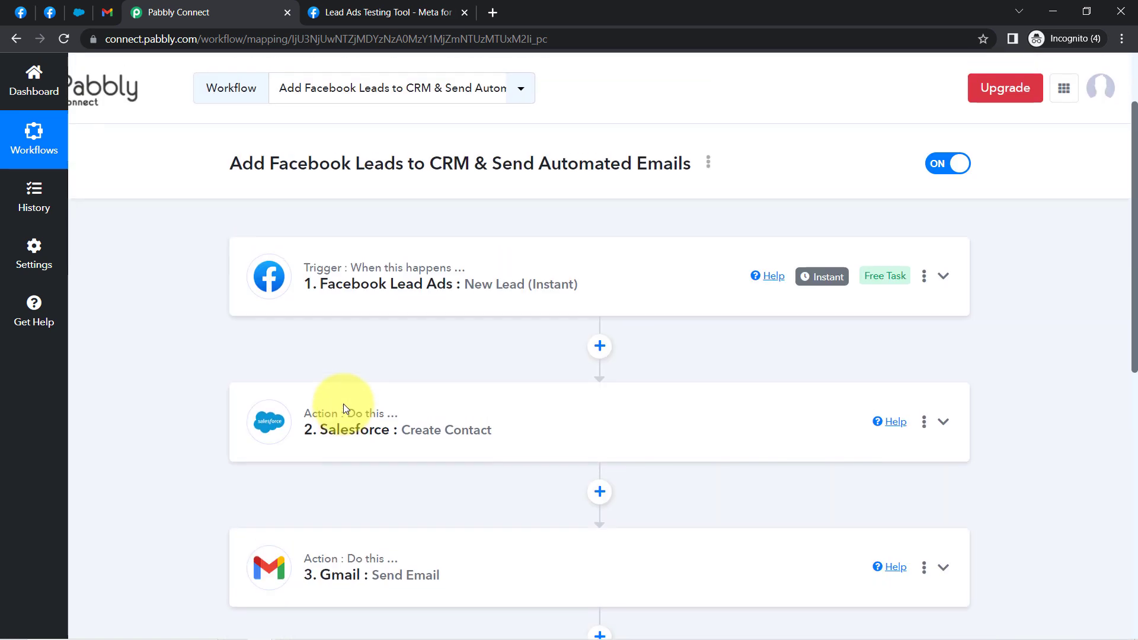
Step: Review the full workflow sequence from the Facebook Lead Ads trigger through Salesforce, Gmail and the delay to the final Gmail action
scroll(392, 249, "down", 2)
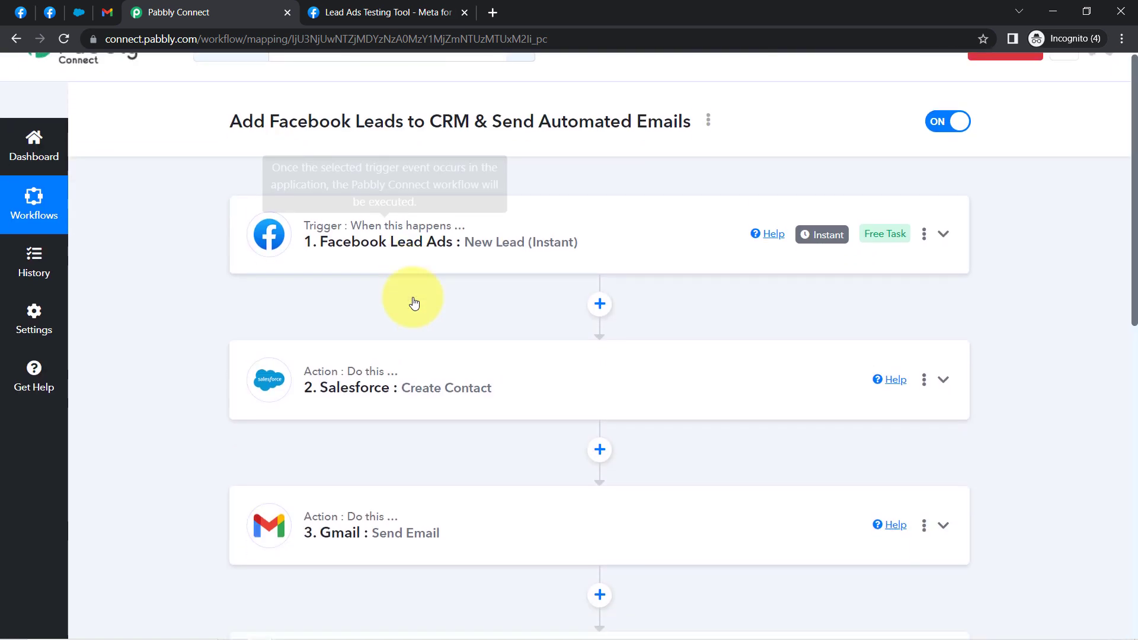
scroll(306, 142, "up", 2)
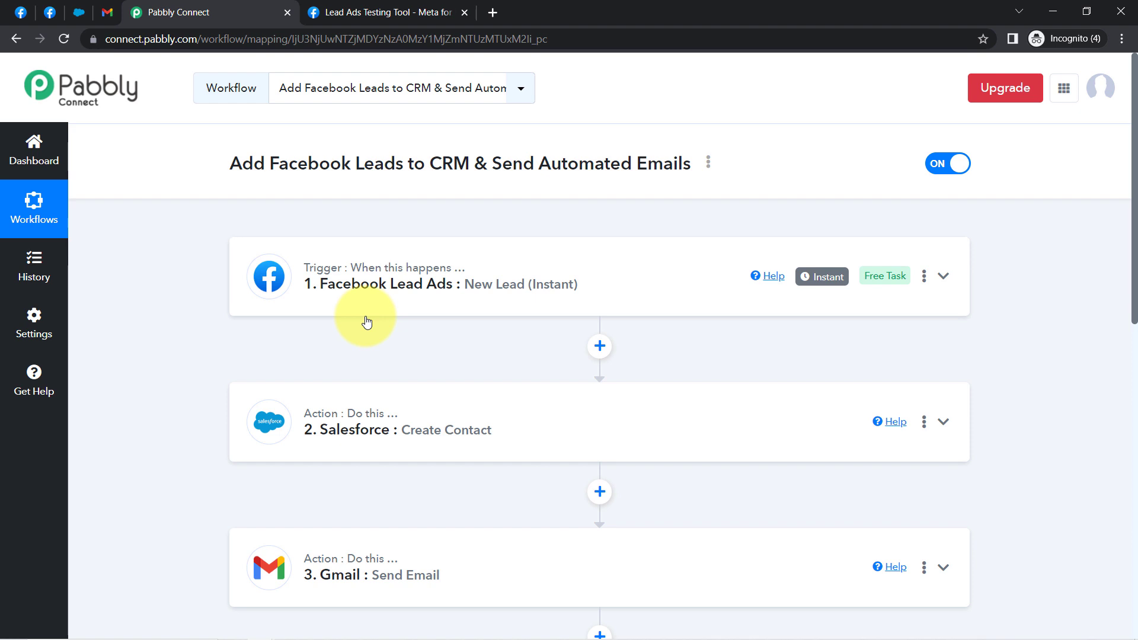
mouse_move(446, 272)
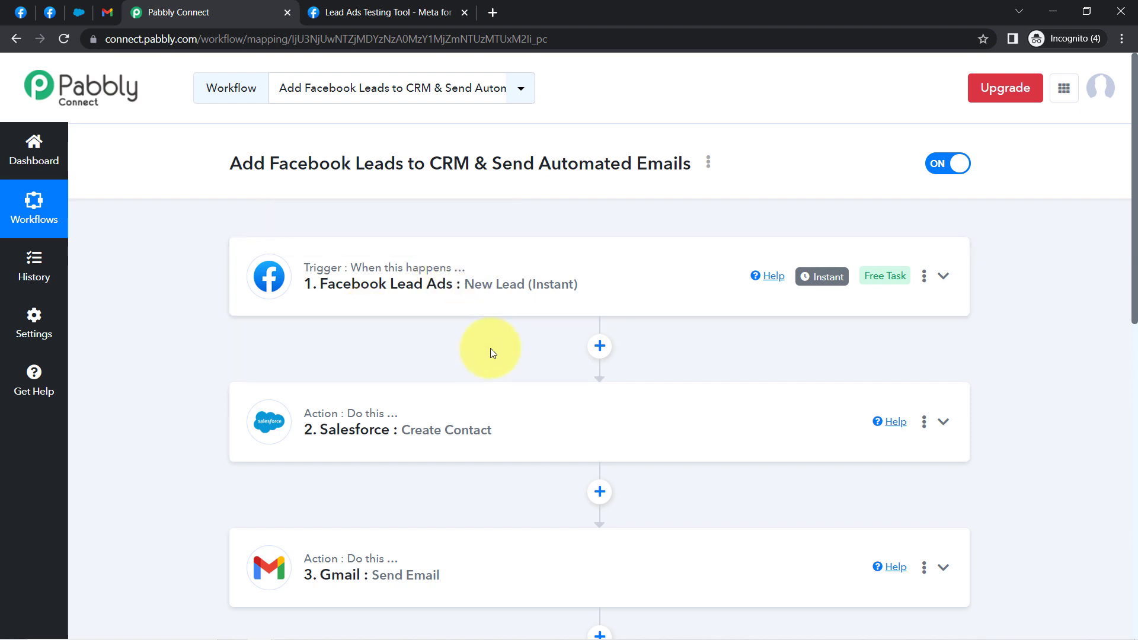
scroll(492, 354, "down", 6)
scroll(490, 361, "up", 5)
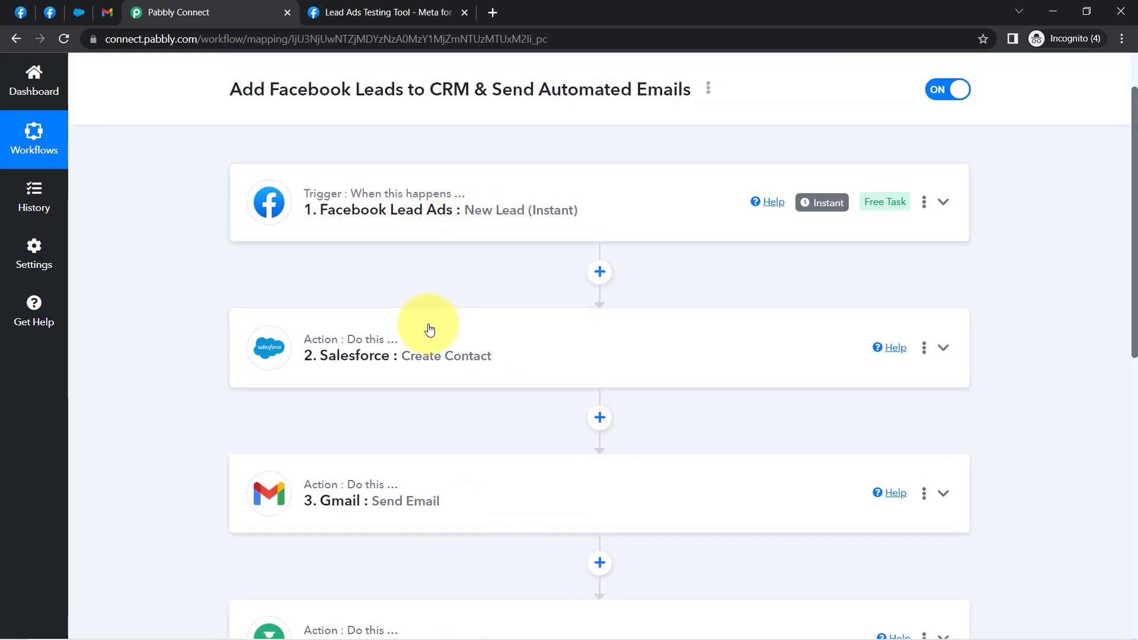
scroll(382, 307, "down", 1)
scroll(395, 273, "down", 2)
scroll(396, 269, "down", 1)
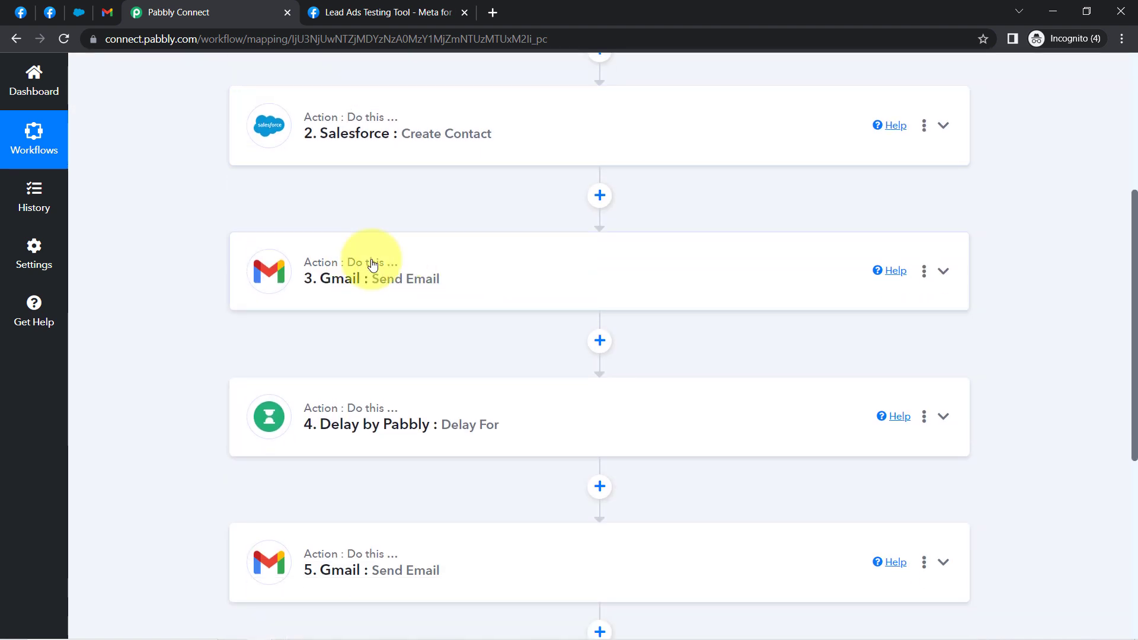
scroll(386, 413, "down", 2)
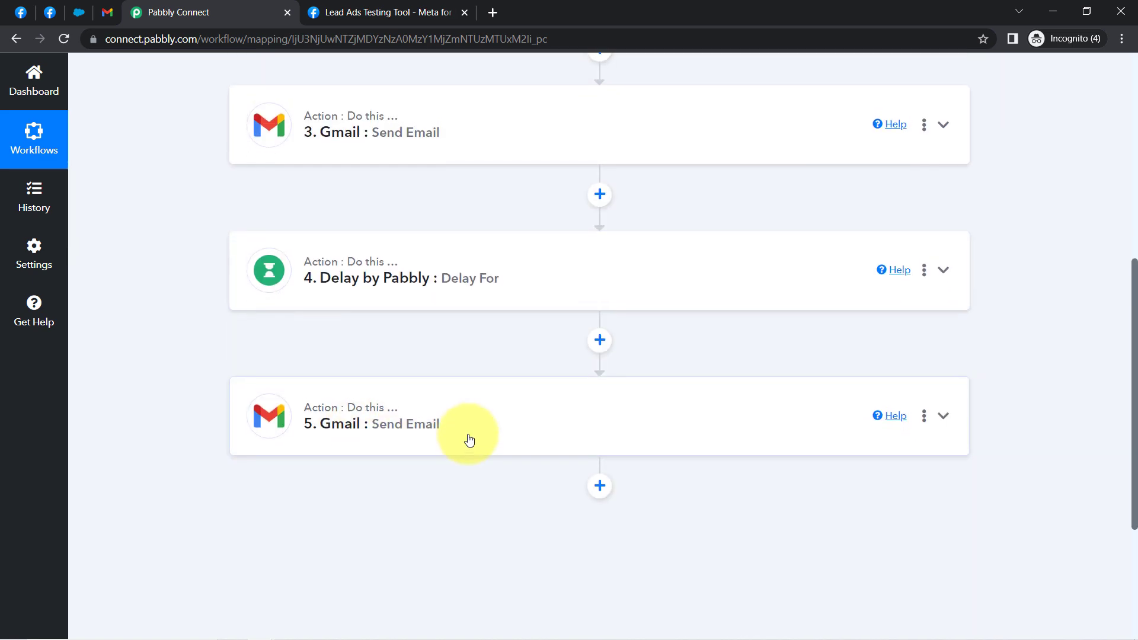
scroll(464, 437, "up", 6)
scroll(430, 371, "down", 2)
scroll(429, 403, "down", 5)
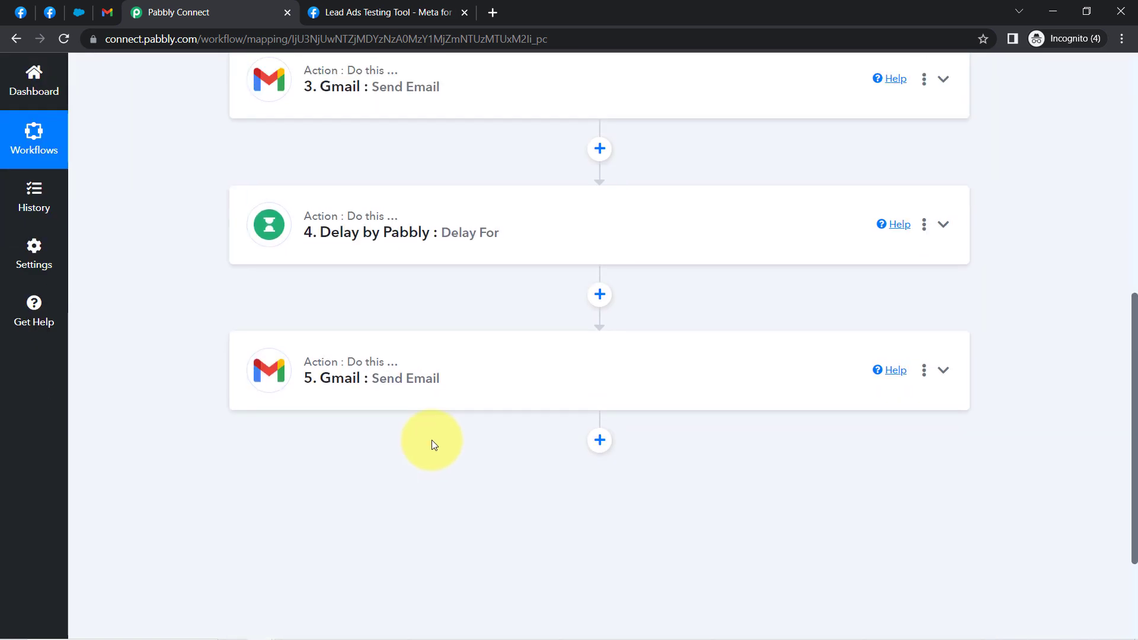
scroll(430, 421, "up", 6)
scroll(551, 415, "down", 4)
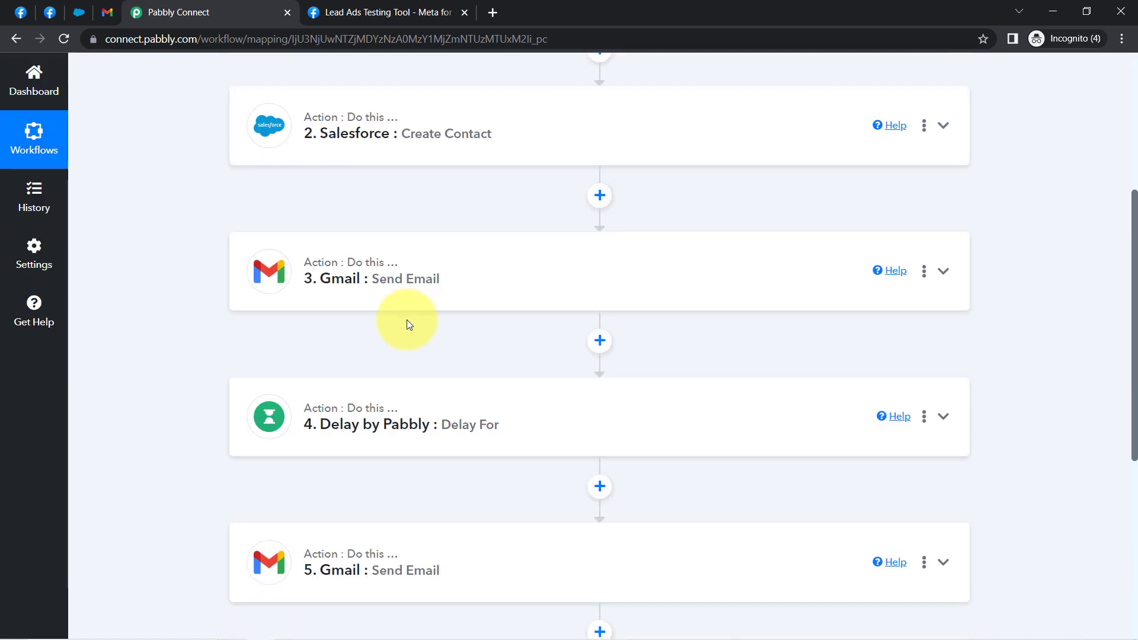
scroll(391, 380, "down", 2)
scroll(411, 393, "up", 5)
scroll(411, 394, "up", 2)
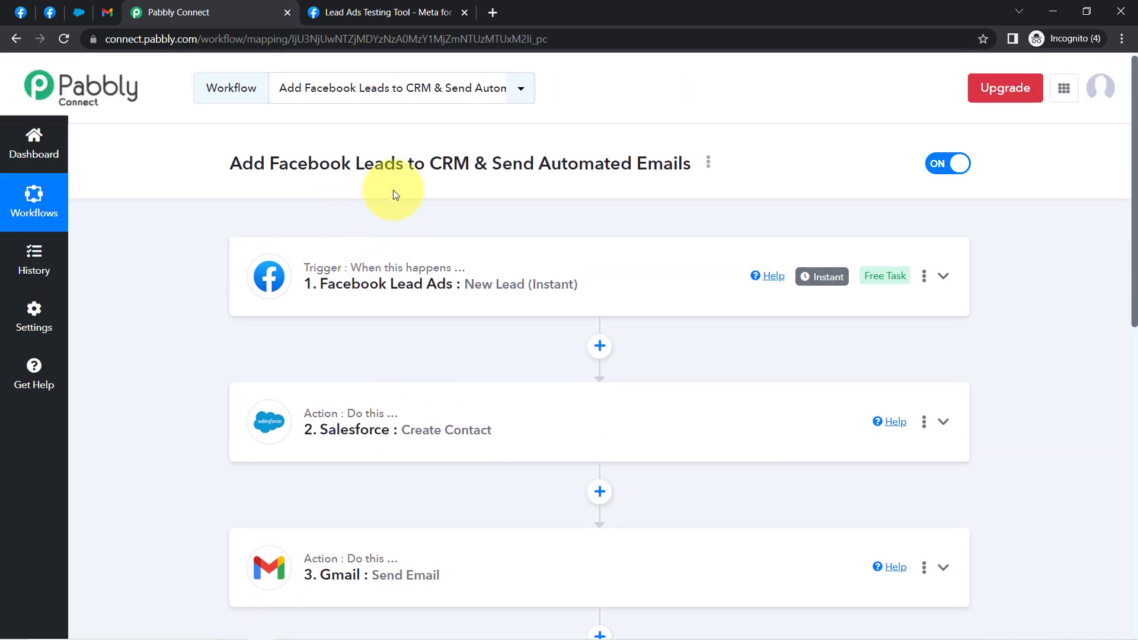
Step: Copy the share link of the Add Facebook Leads to CRM & Send Automated Emails workflow and close the sharing dialog
left_click(710, 165)
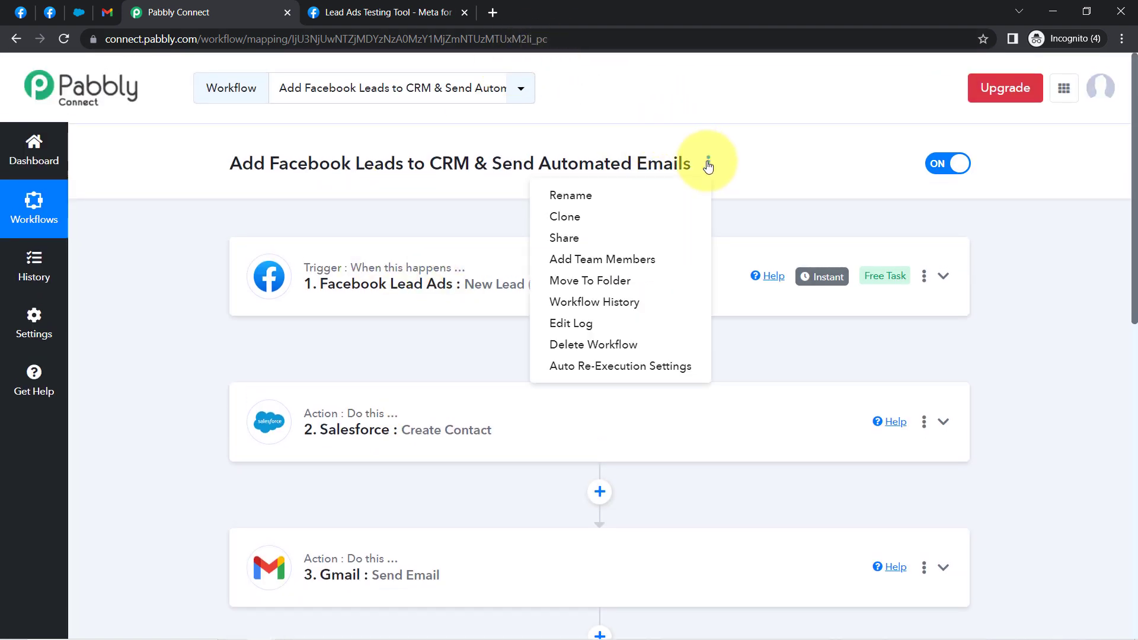
left_click(564, 238)
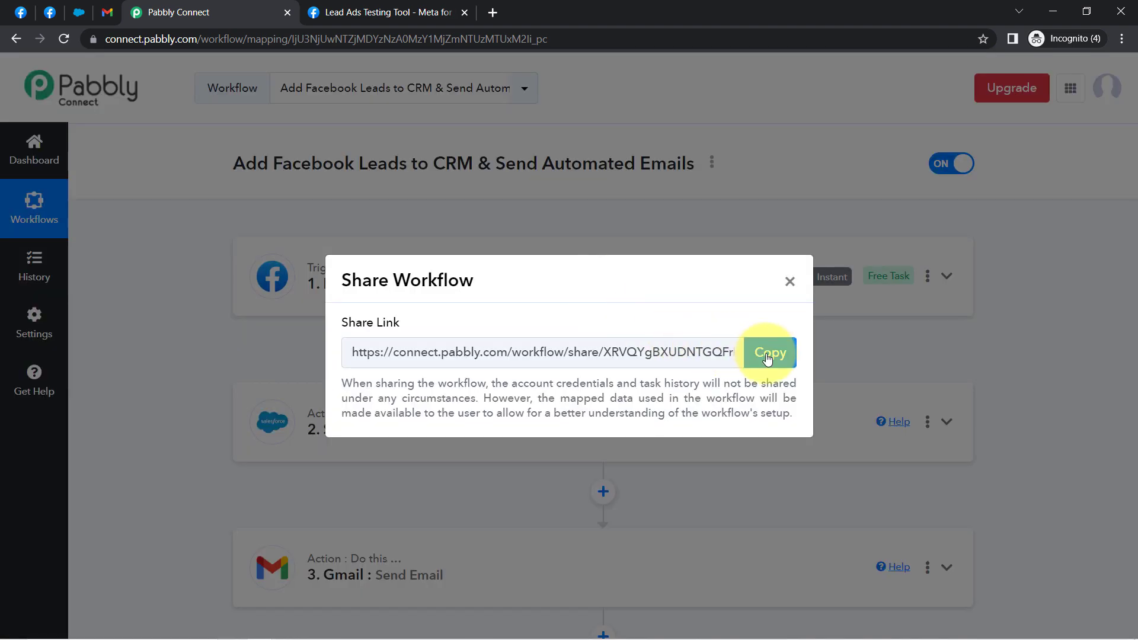
left_click(767, 354)
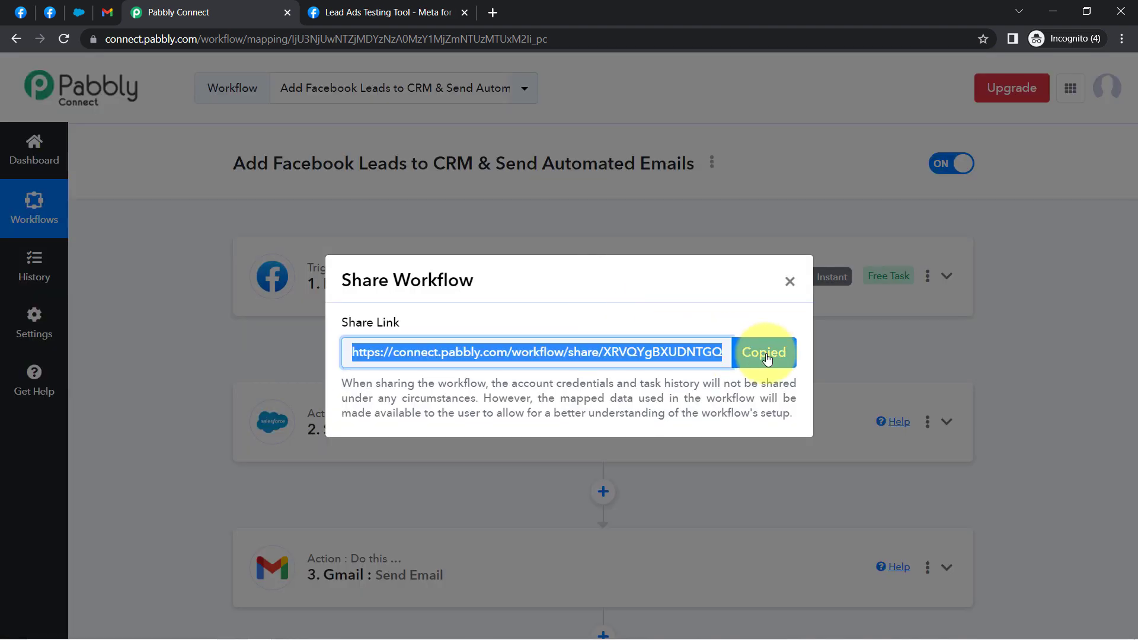
left_click(790, 282)
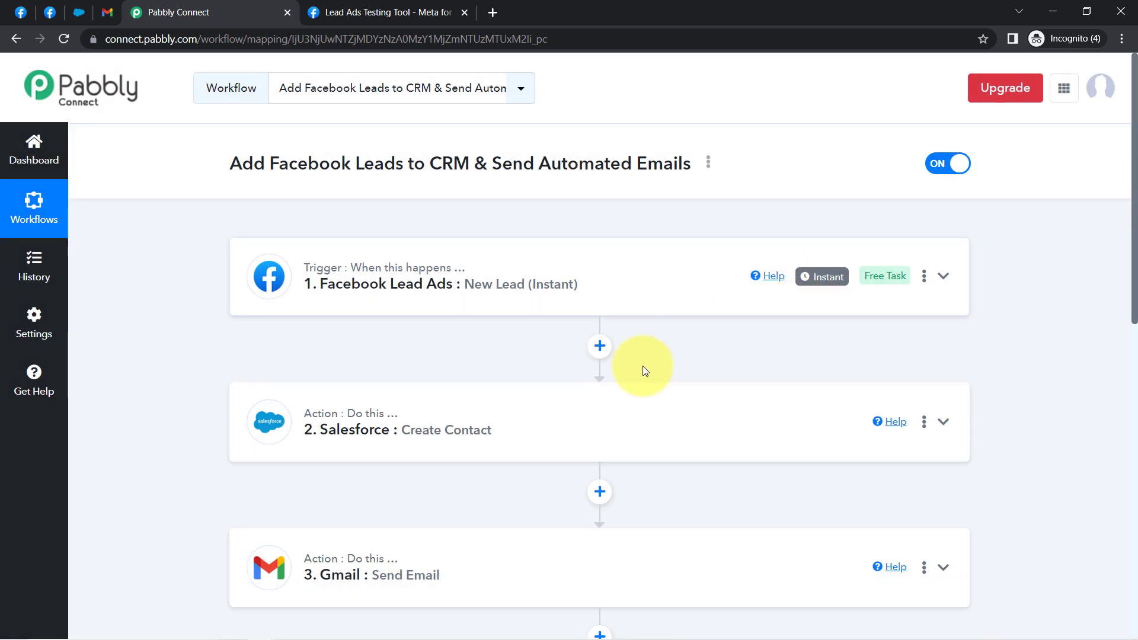
scroll(612, 414, "down", 7)
scroll(612, 415, "up", 2)
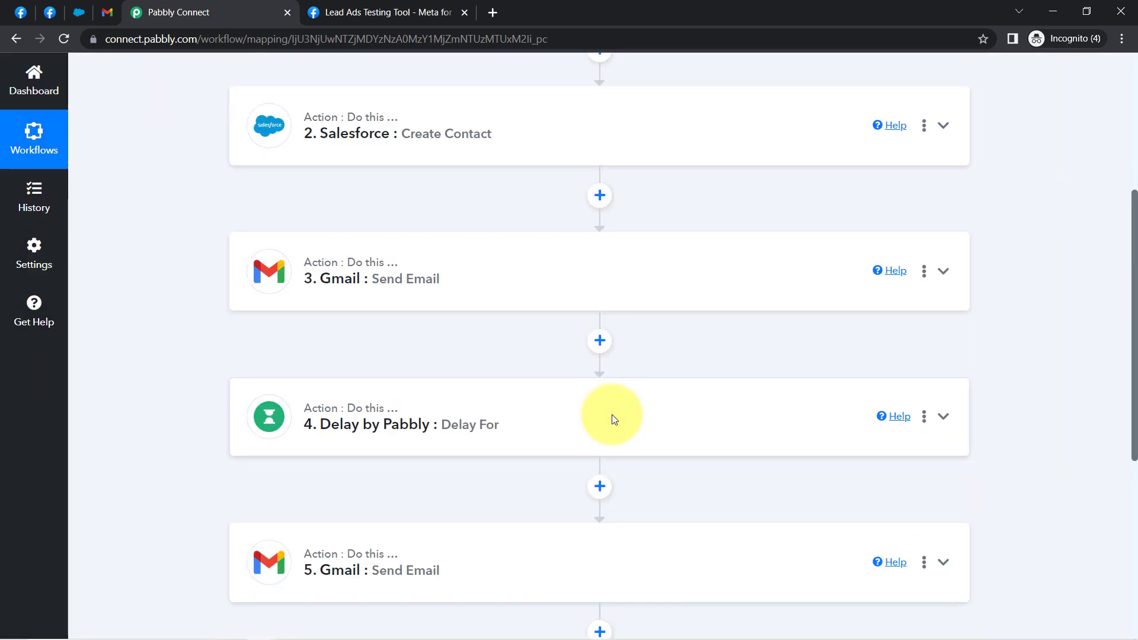